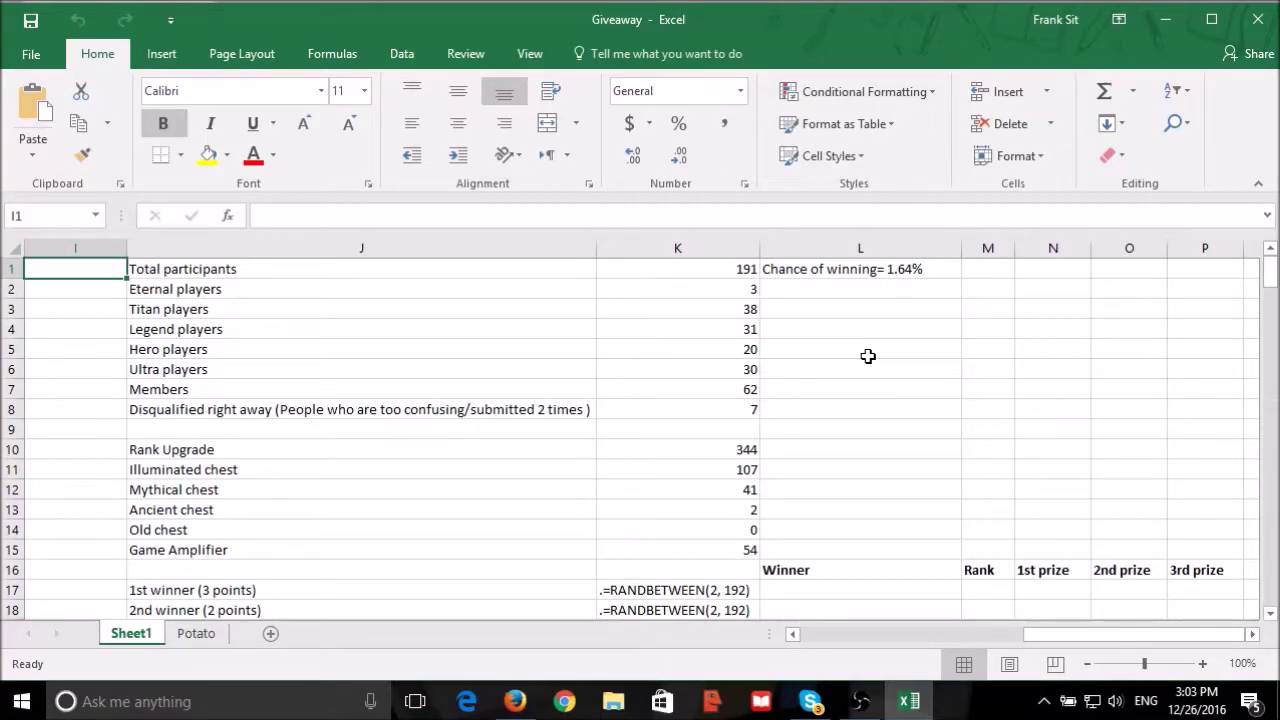
# Look over the Potato sheet, then check the Potato? result in H7 on Sheet1.
pyautogui.click(197, 633)
pyautogui.scroll(-20, 163, 360)
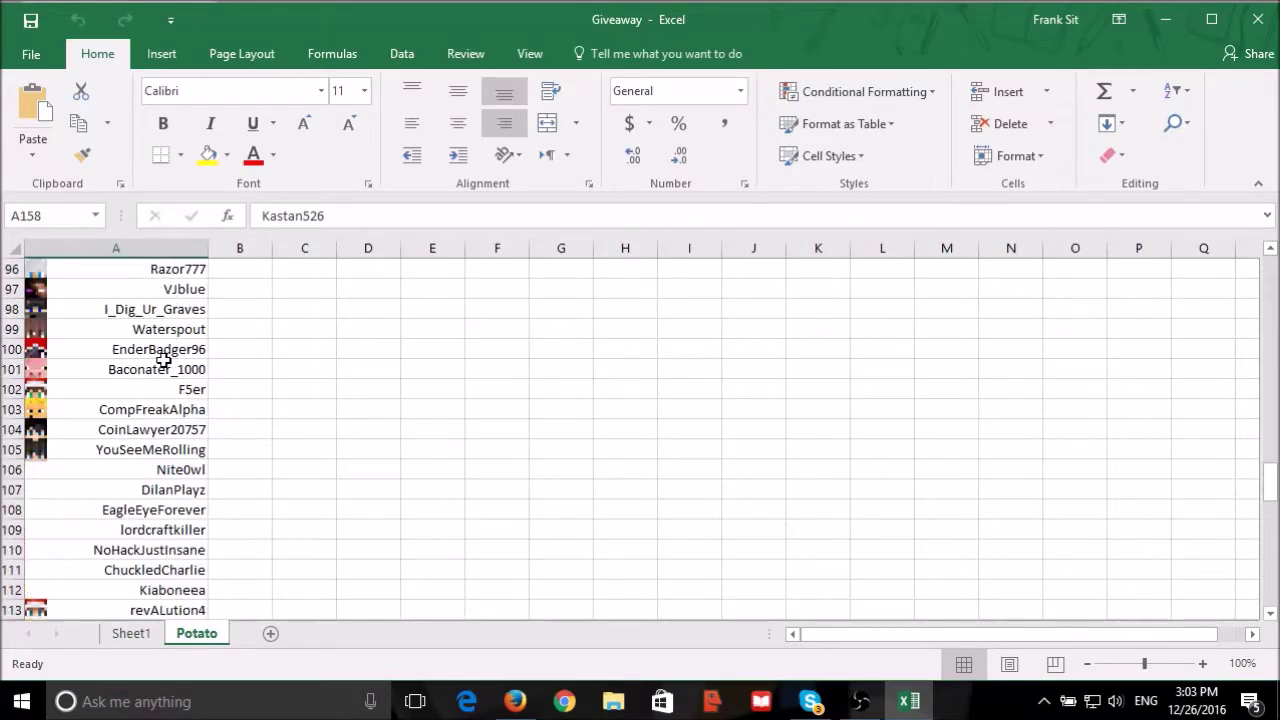
pyautogui.scroll(-20, 163, 360)
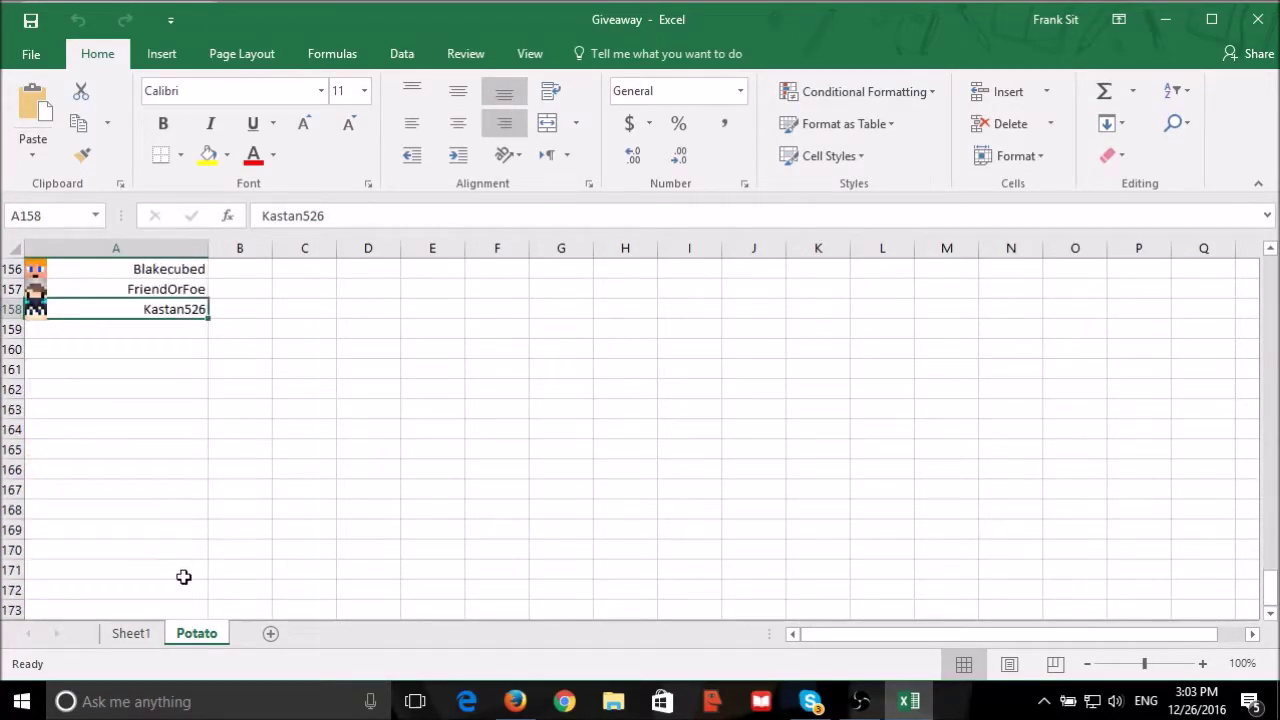
pyautogui.click(135, 634)
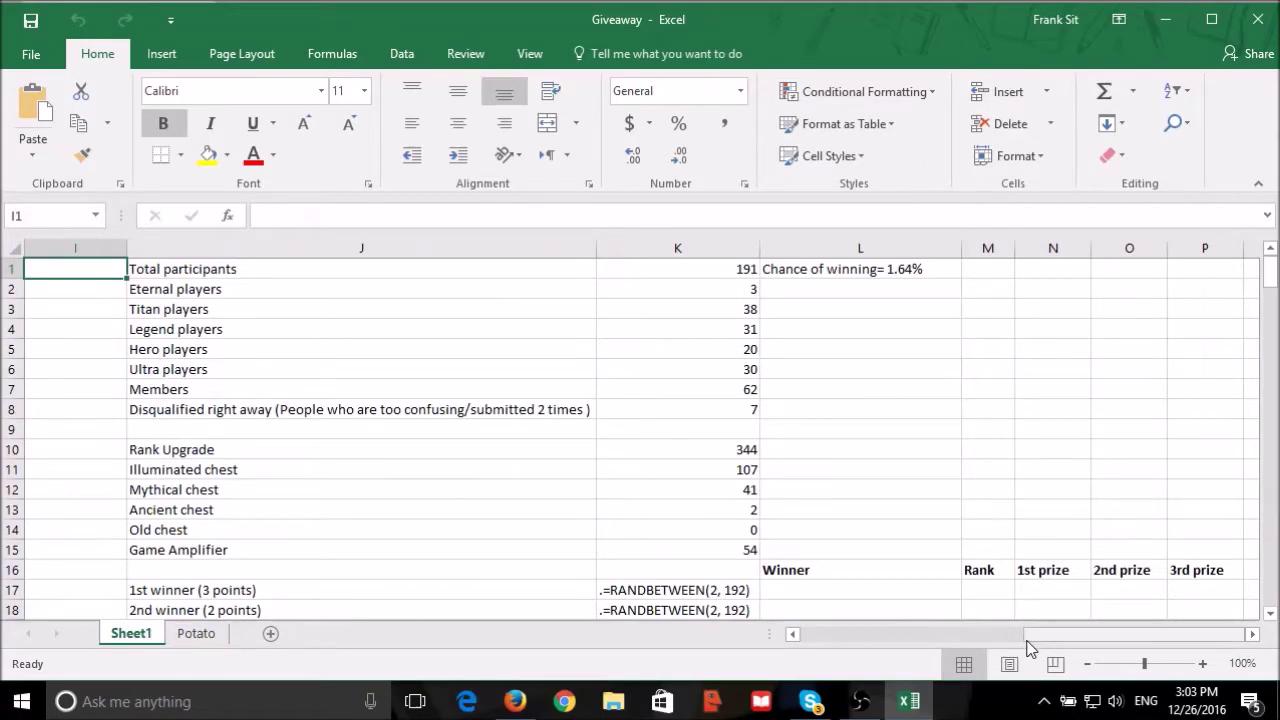
pyautogui.moveTo(1035, 634); pyautogui.dragTo(808, 634)
pyautogui.click(788, 387)
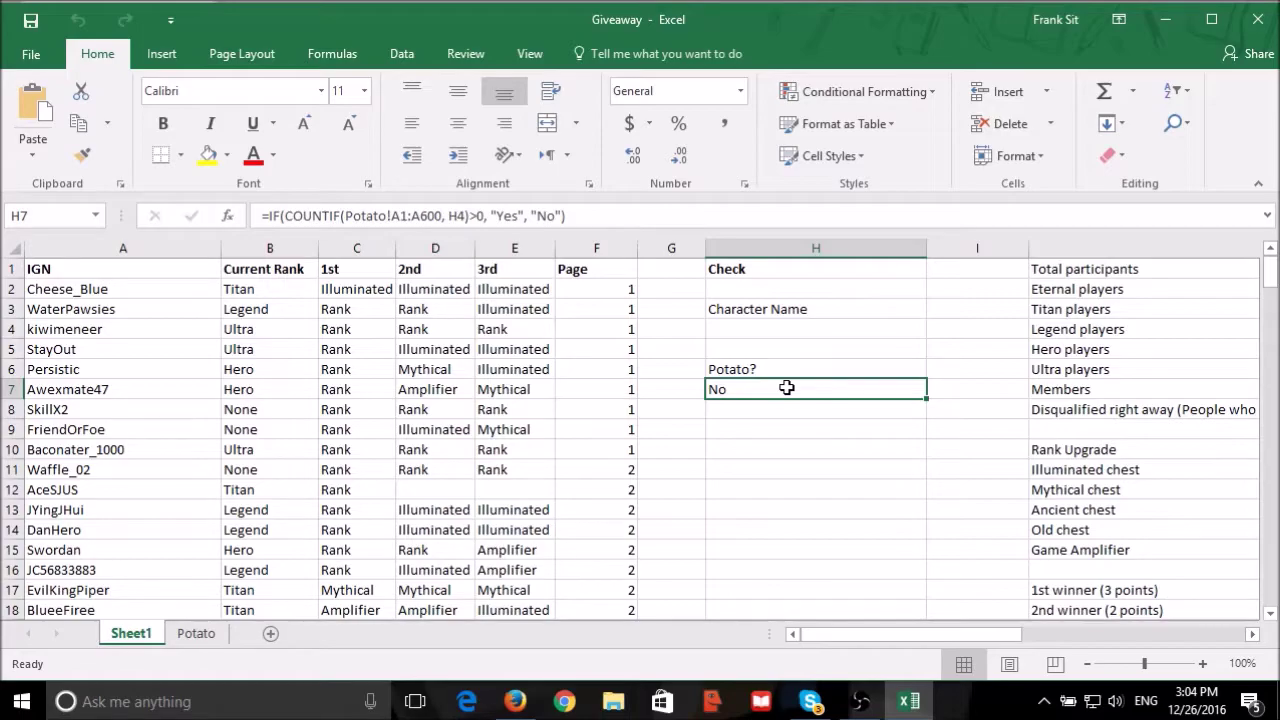
pyautogui.moveTo(879, 636); pyautogui.dragTo(1118, 660)
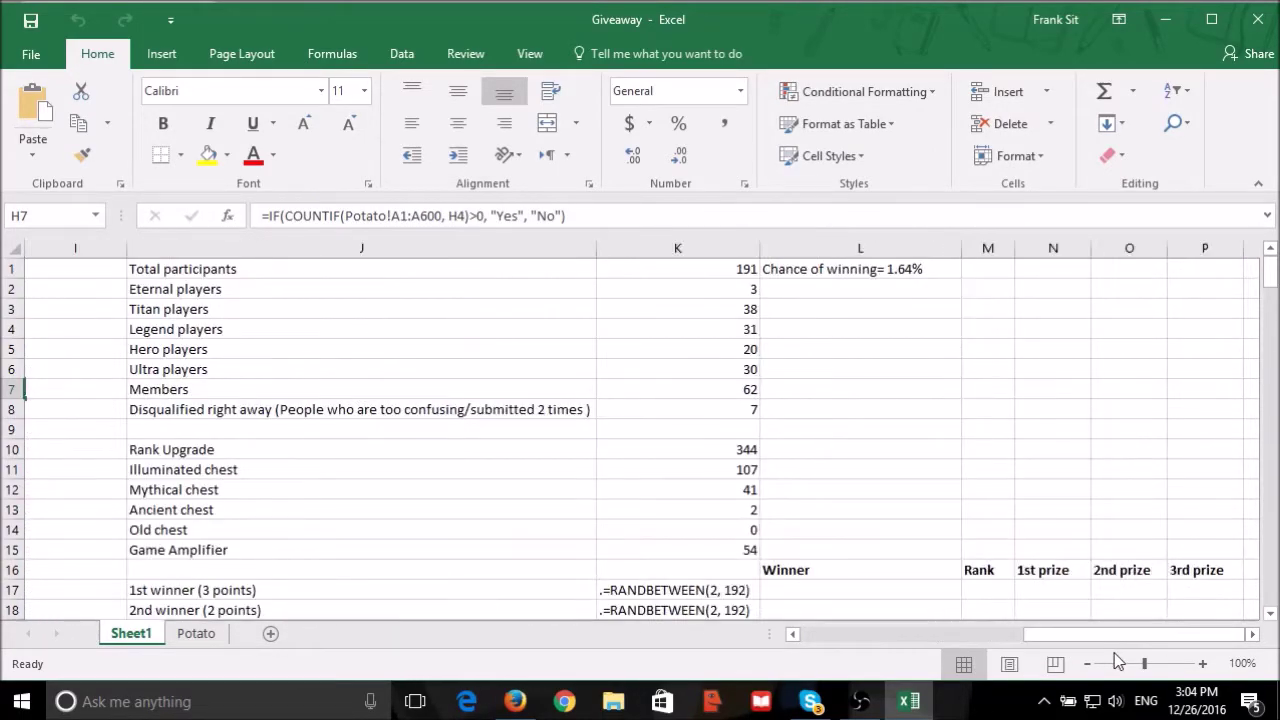
# Remove the leading period from K17's RANDBETWEEN formula so the 1st winner draw is 108.
pyautogui.click(636, 591)
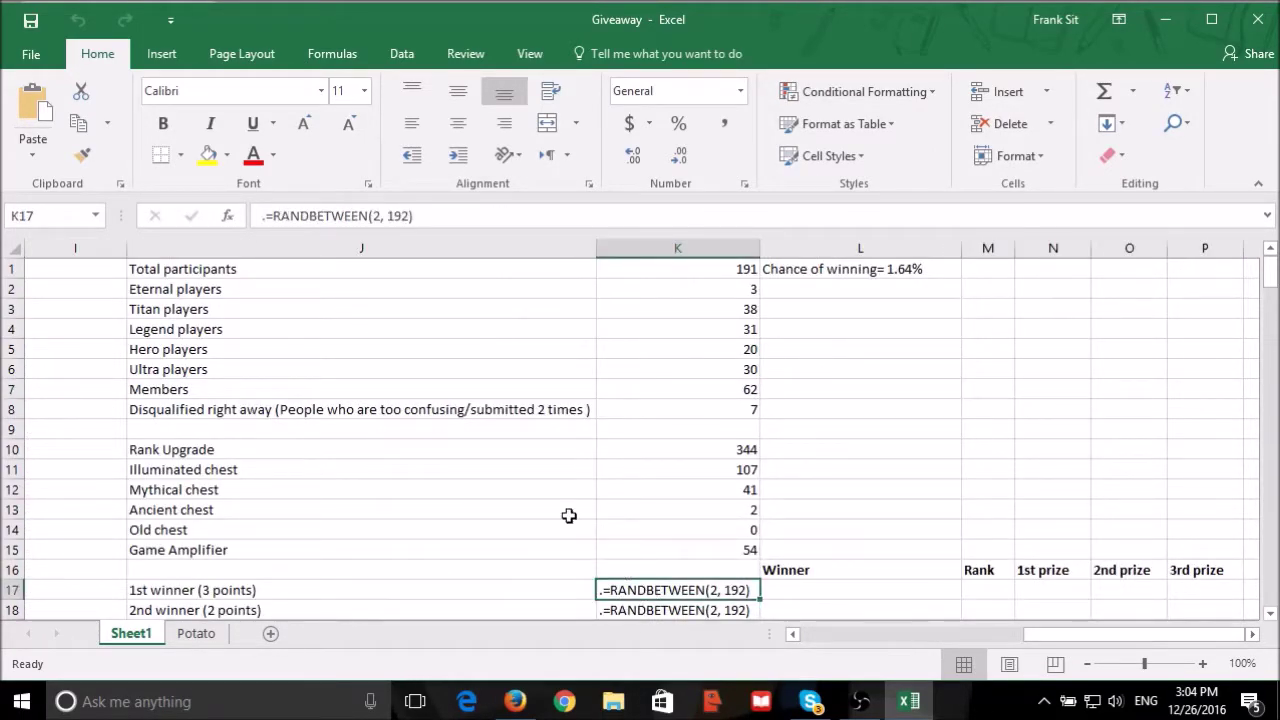
pyautogui.click(271, 217)
pyautogui.press('BackSpace')
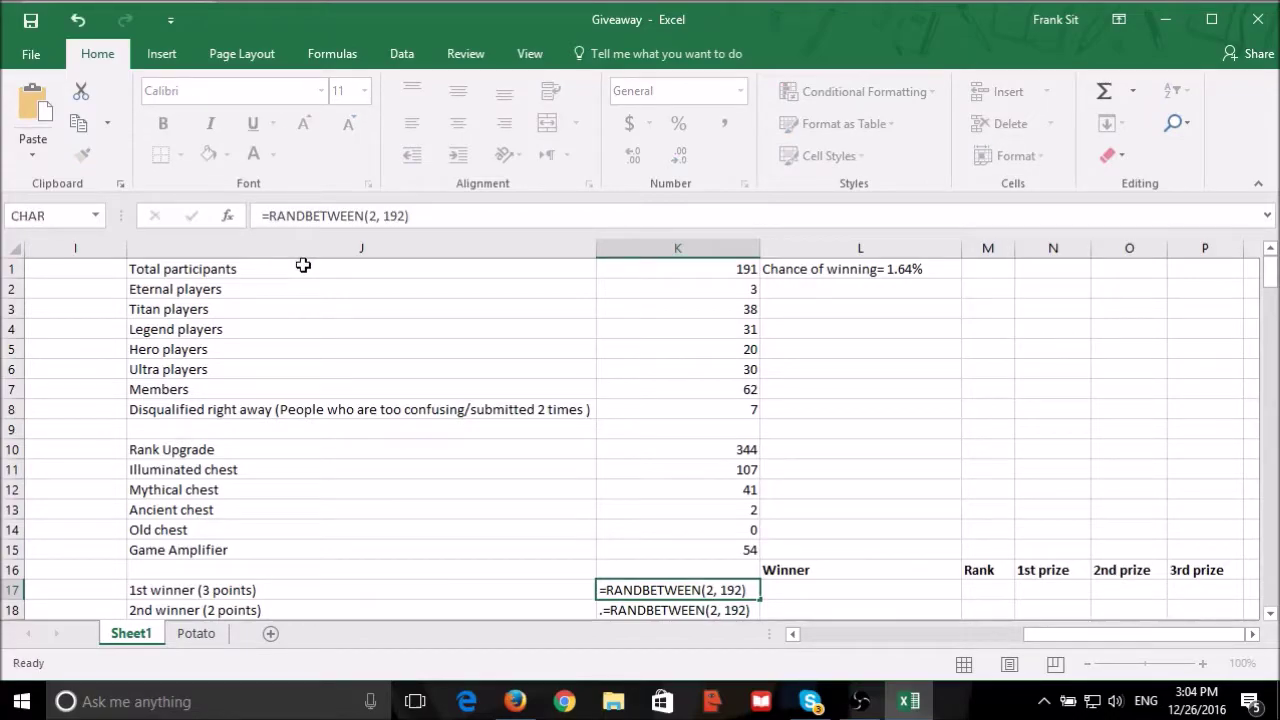
pyautogui.press('Return')
pyautogui.click(609, 588)
pyautogui.write('108')
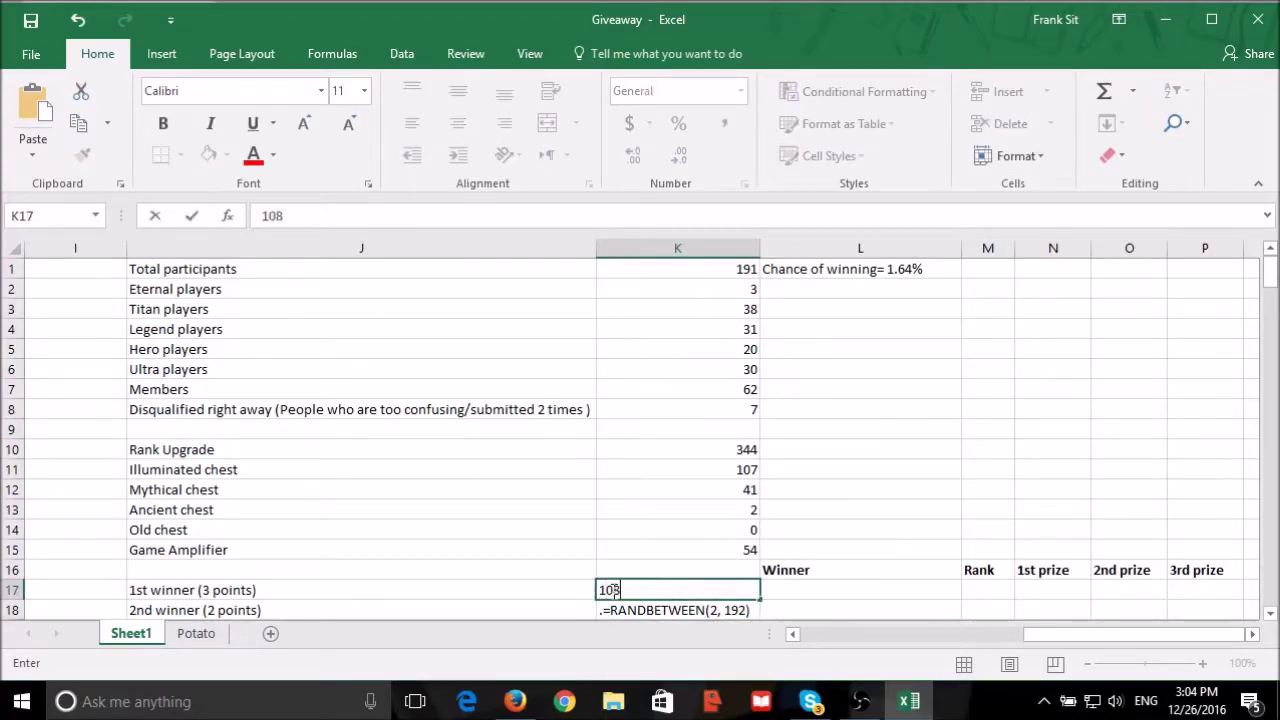
pyautogui.press('Return')
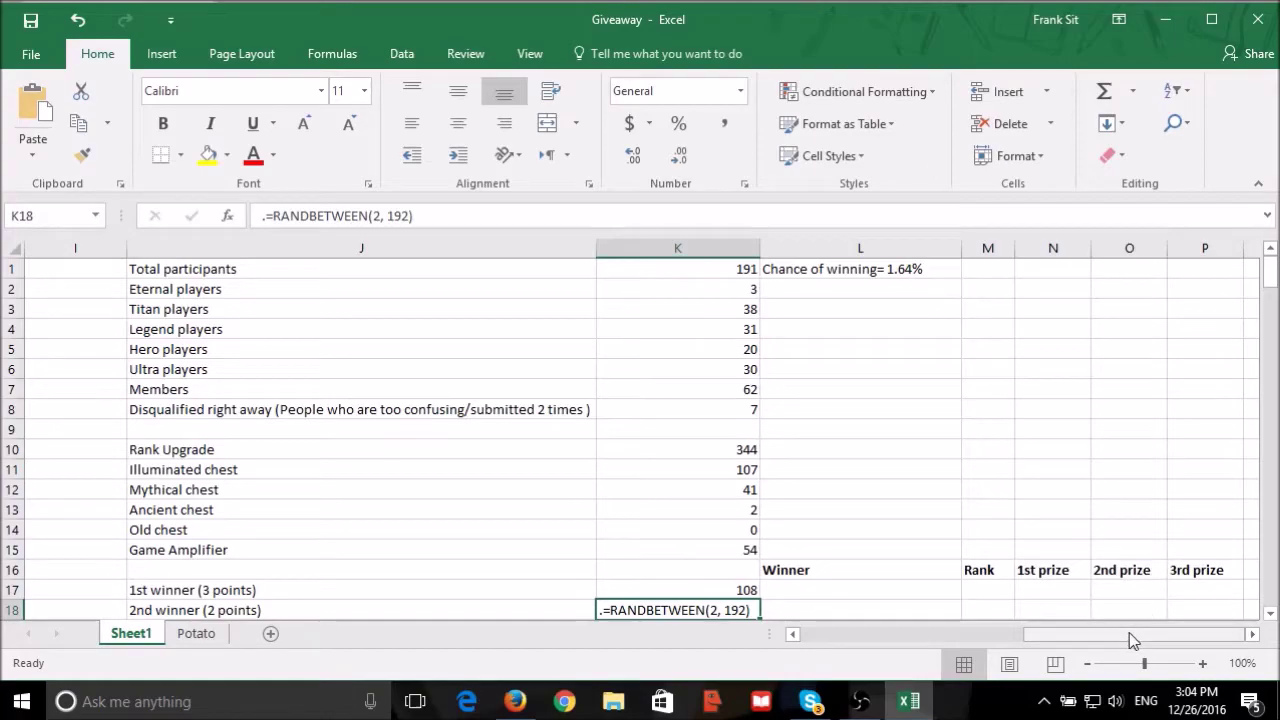
# Look up entrant 108's forum page and load page 12 of the giveaway thread.
pyautogui.moveTo(1132, 636); pyautogui.dragTo(840, 645)
pyautogui.scroll(-20, 186, 434)
pyautogui.scroll(-5, 226, 437)
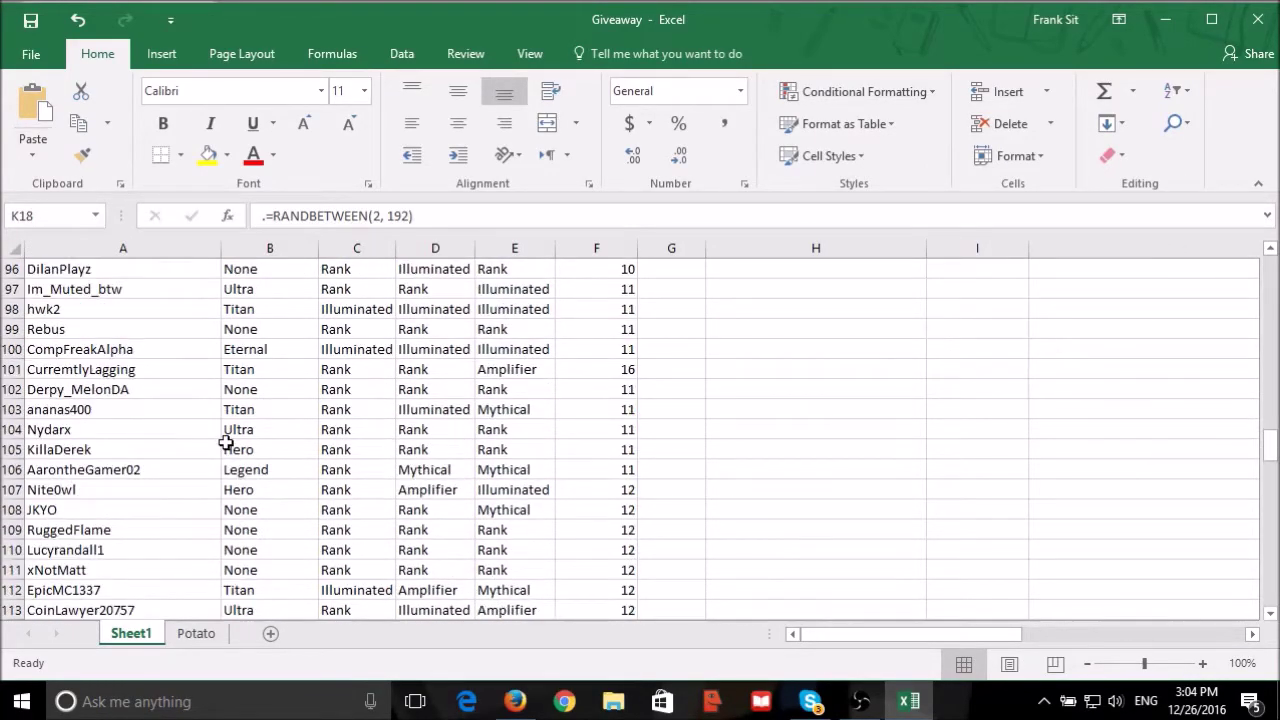
pyautogui.click(91, 510)
pyautogui.click(597, 512)
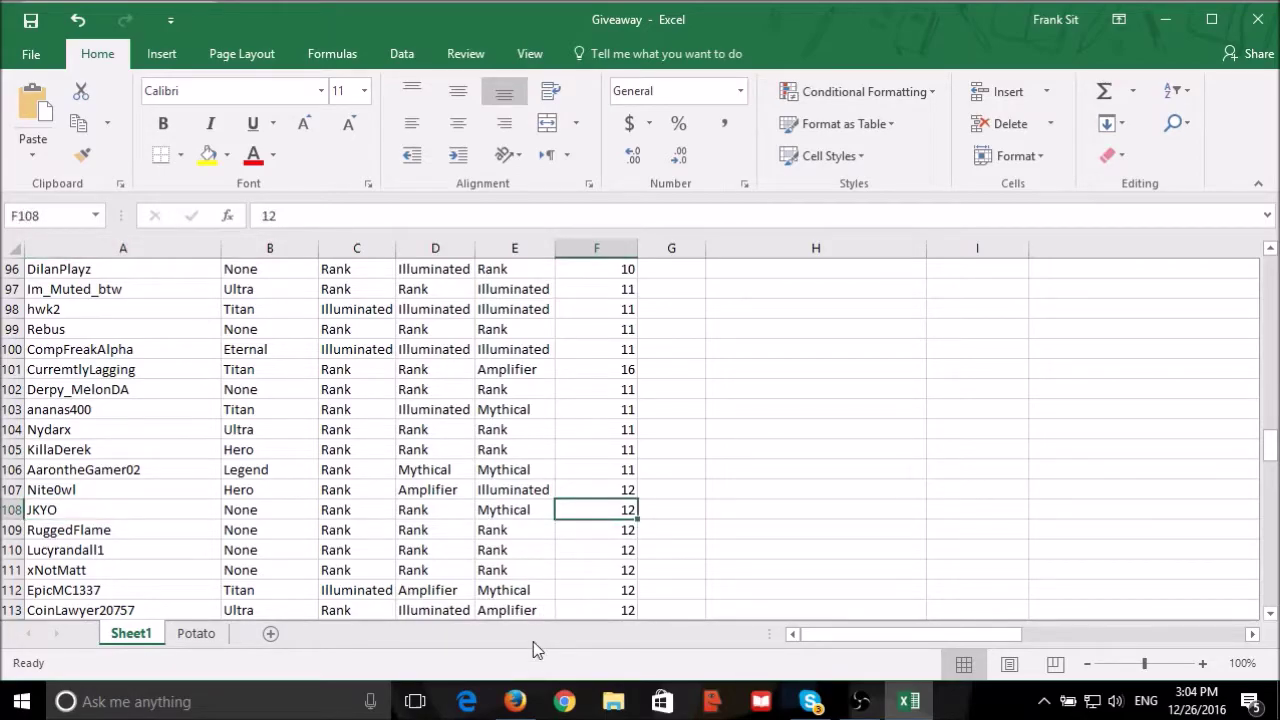
pyautogui.click(514, 701)
pyautogui.write('2')
pyautogui.click(746, 523)
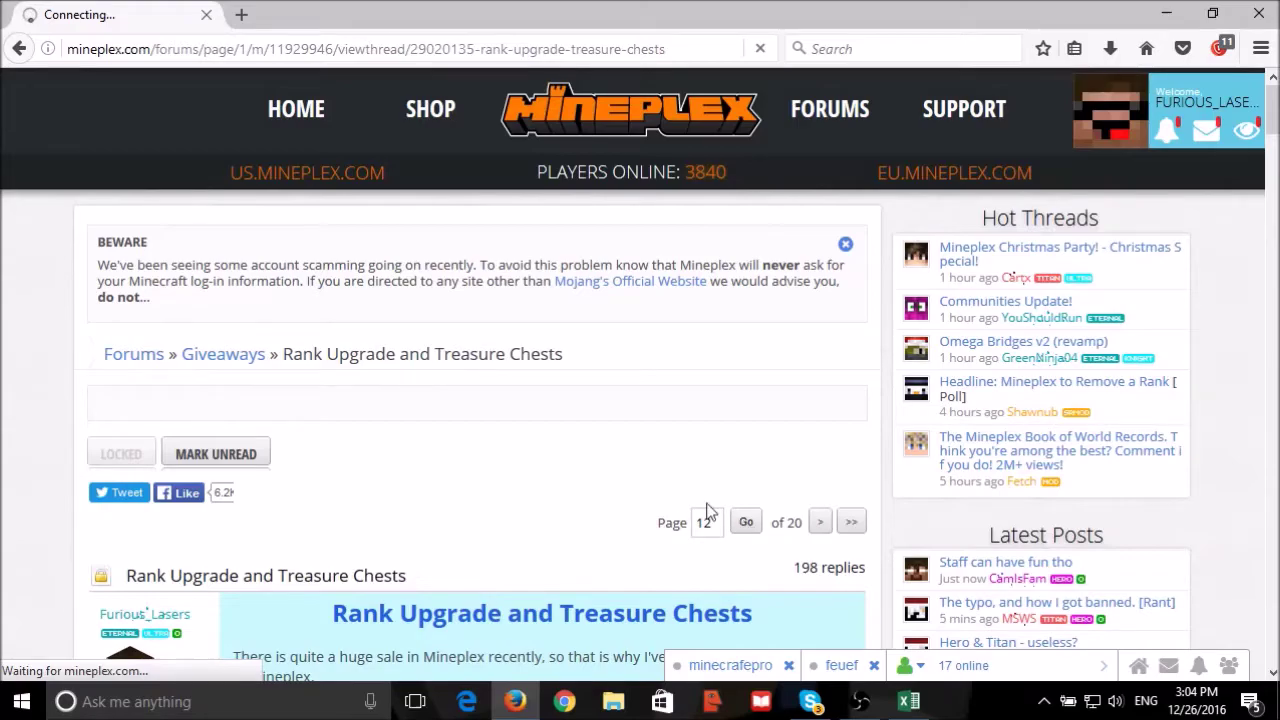
# Open the drawn entrant's profile from their thread post in a new tab.
pyautogui.scroll(-3, 504, 538)
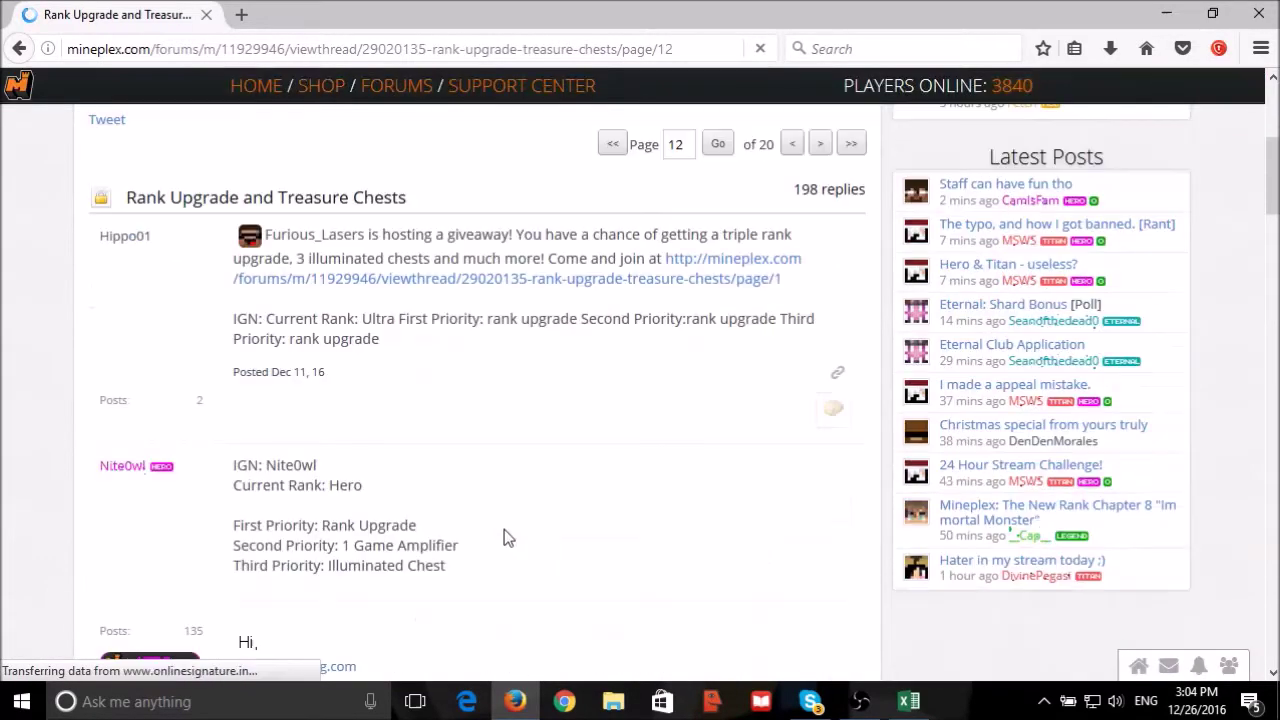
pyautogui.click(908, 701)
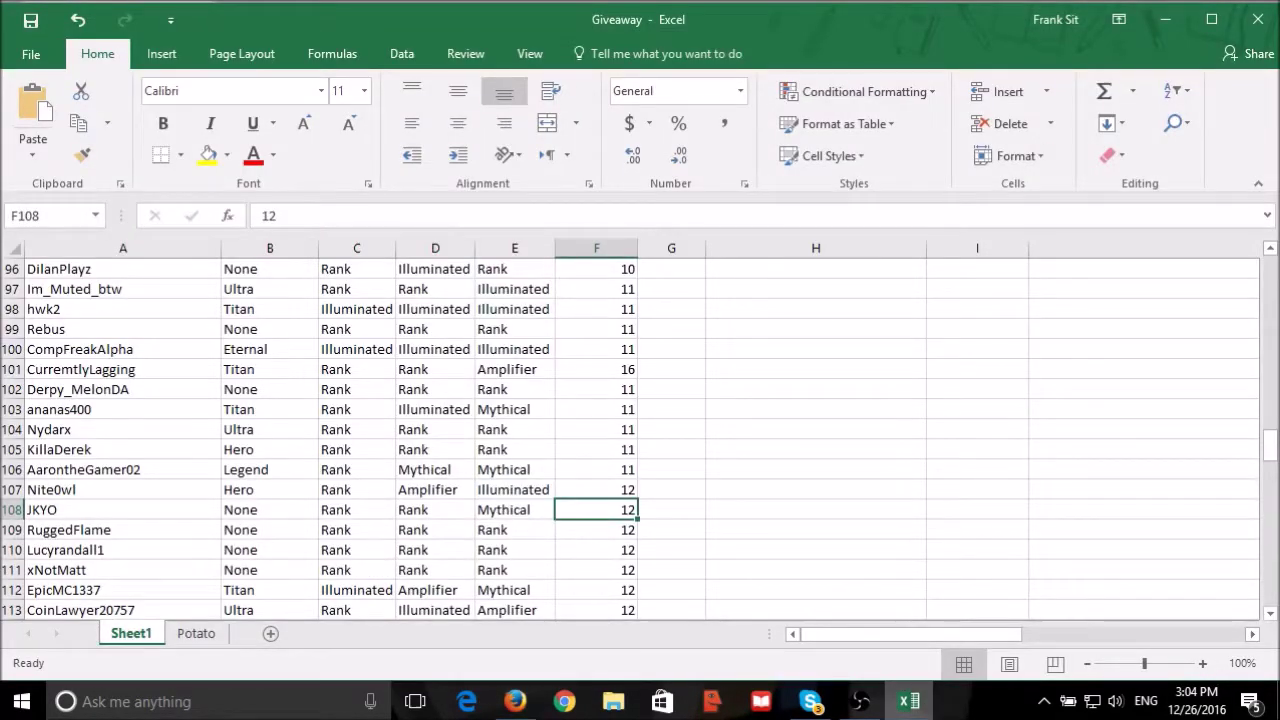
pyautogui.hotkey('alt', 'Tab')
pyautogui.scroll(-8, 585, 407)
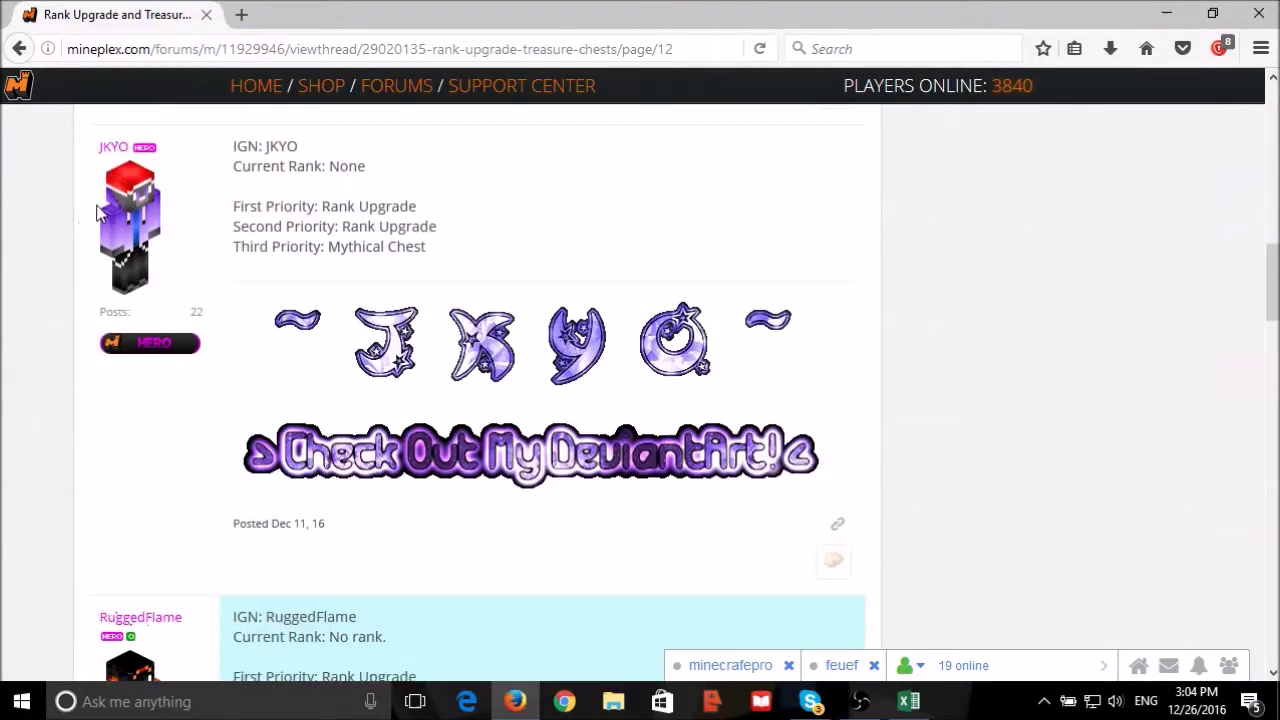
pyautogui.rightClick(113, 147)
pyautogui.click(229, 171)
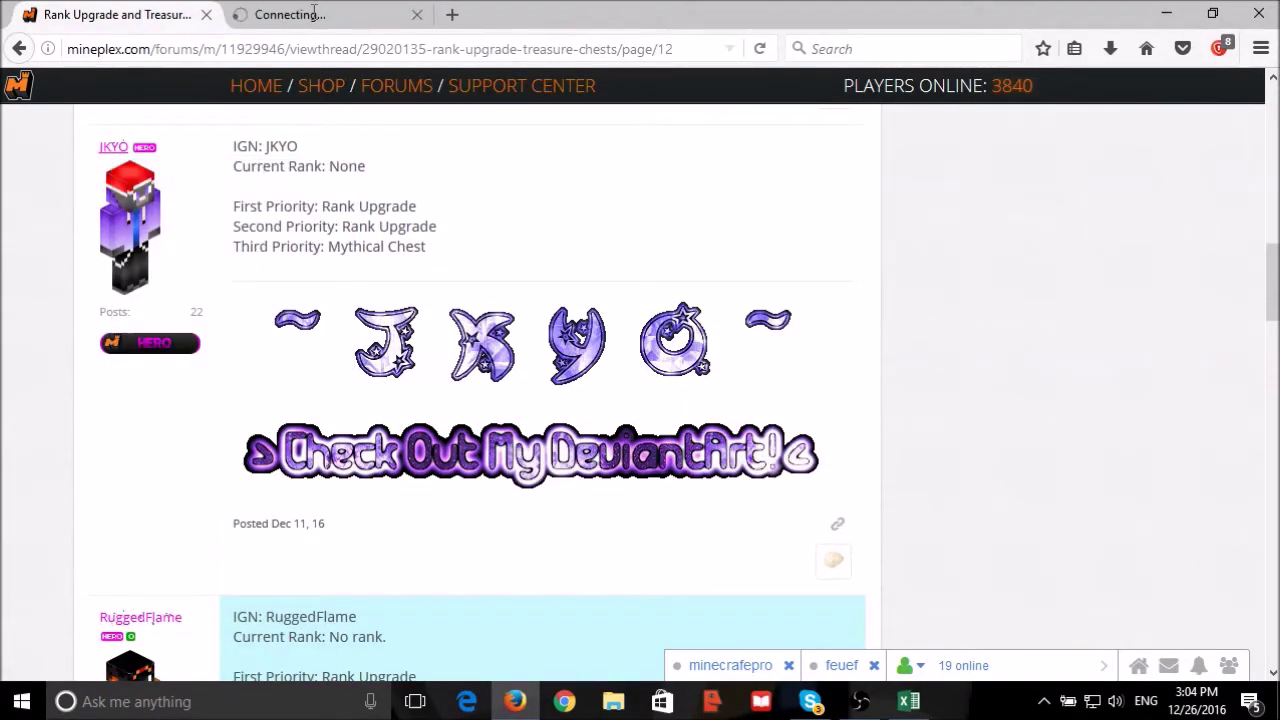
pyautogui.click(313, 12)
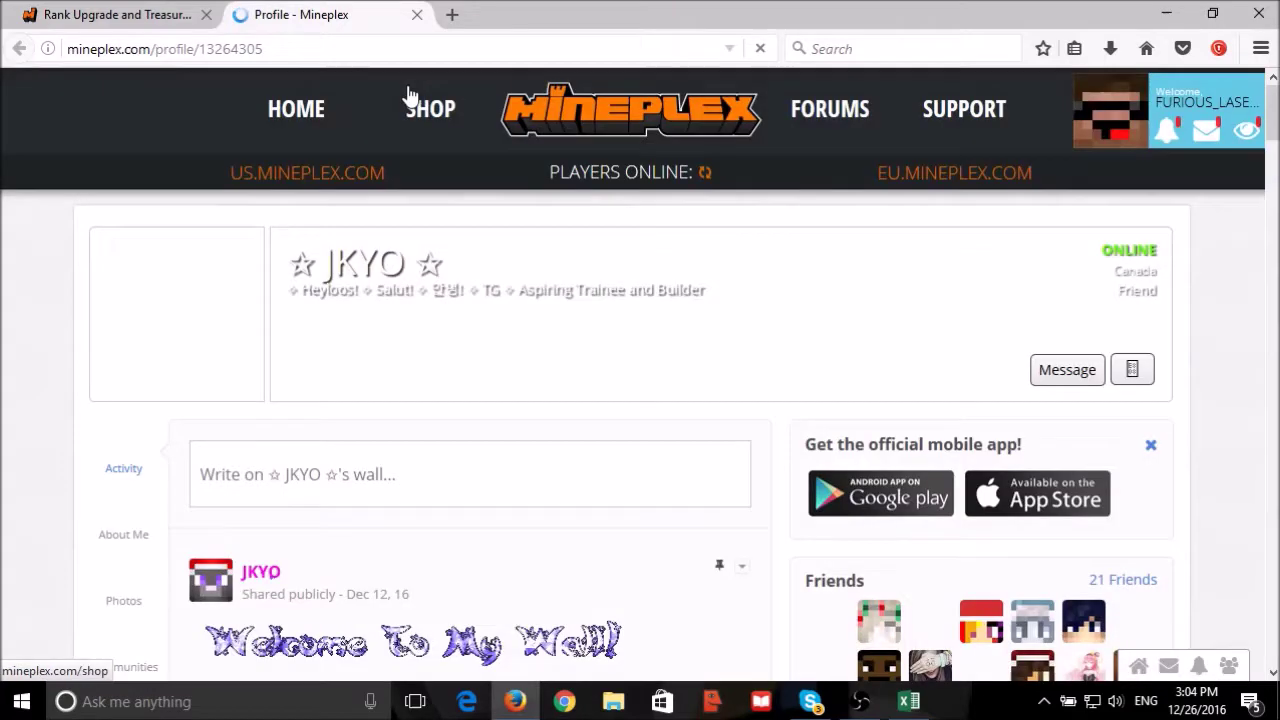
# Review the entrant's profile page and the thread's web address.
pyautogui.scroll(-3, 683, 284)
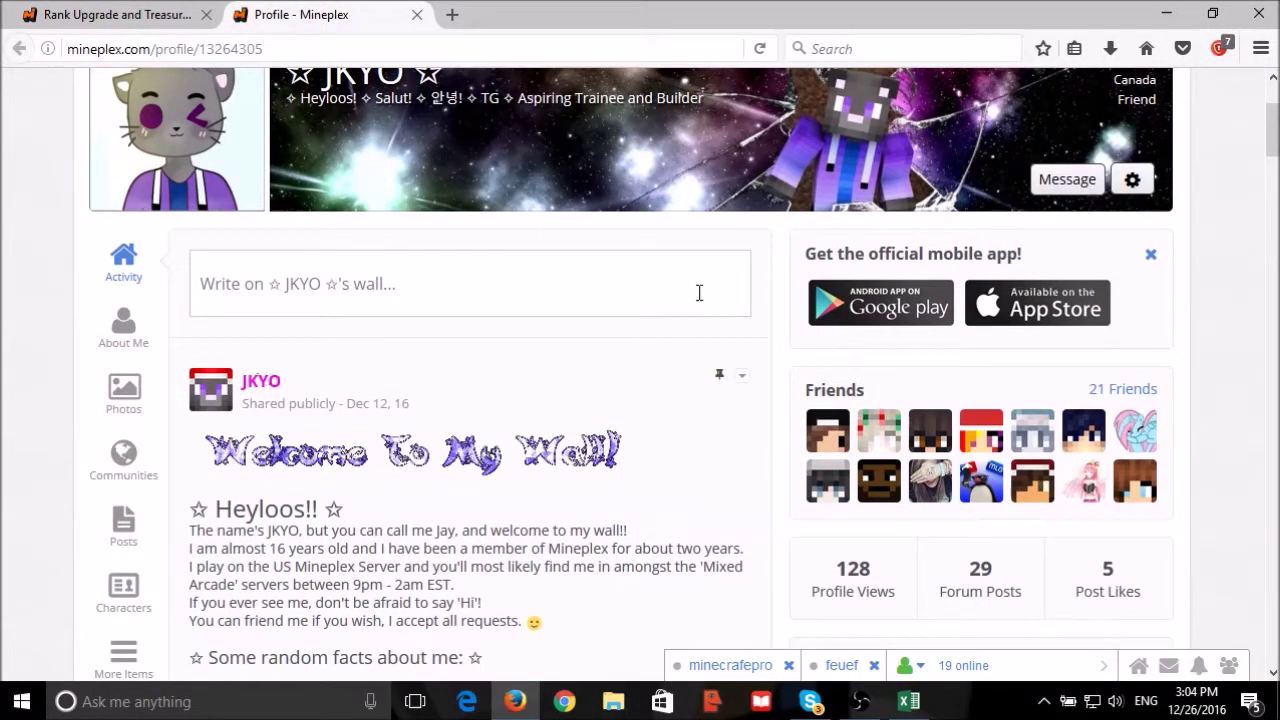
pyautogui.scroll(-6, 714, 314)
pyautogui.scroll(-6, 715, 317)
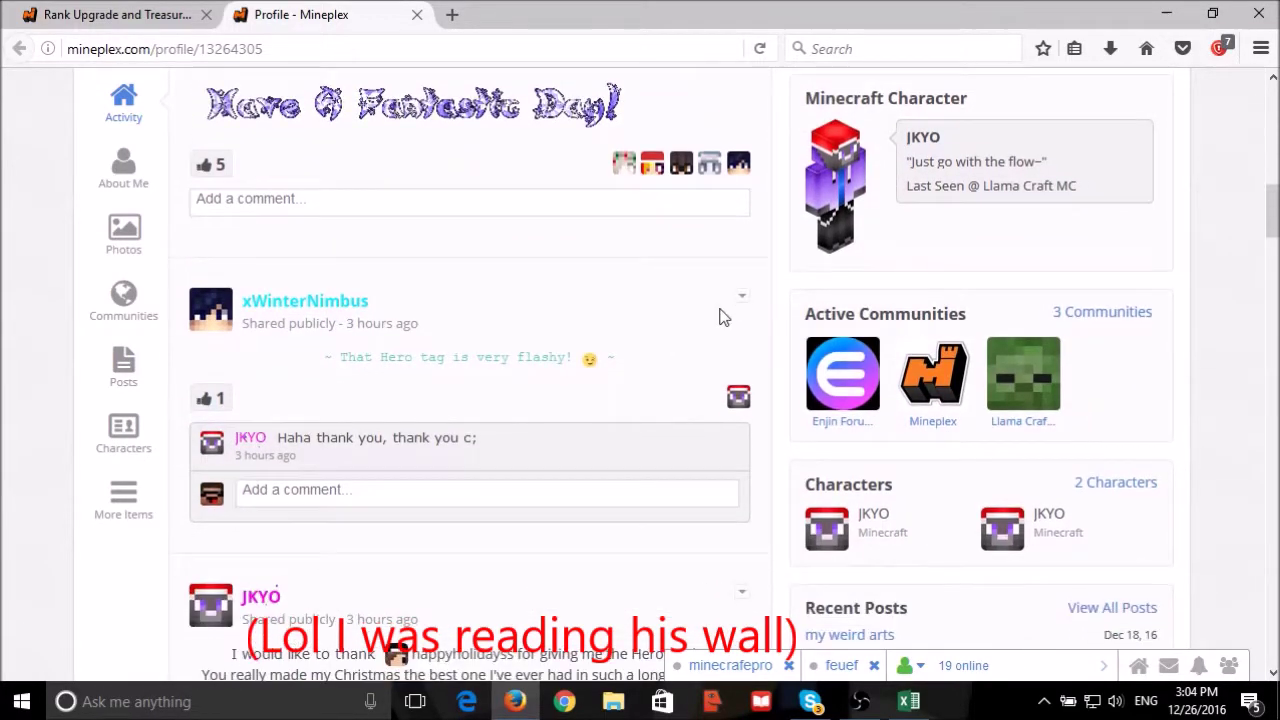
pyautogui.scroll(4, 720, 312)
pyautogui.click(88, 15)
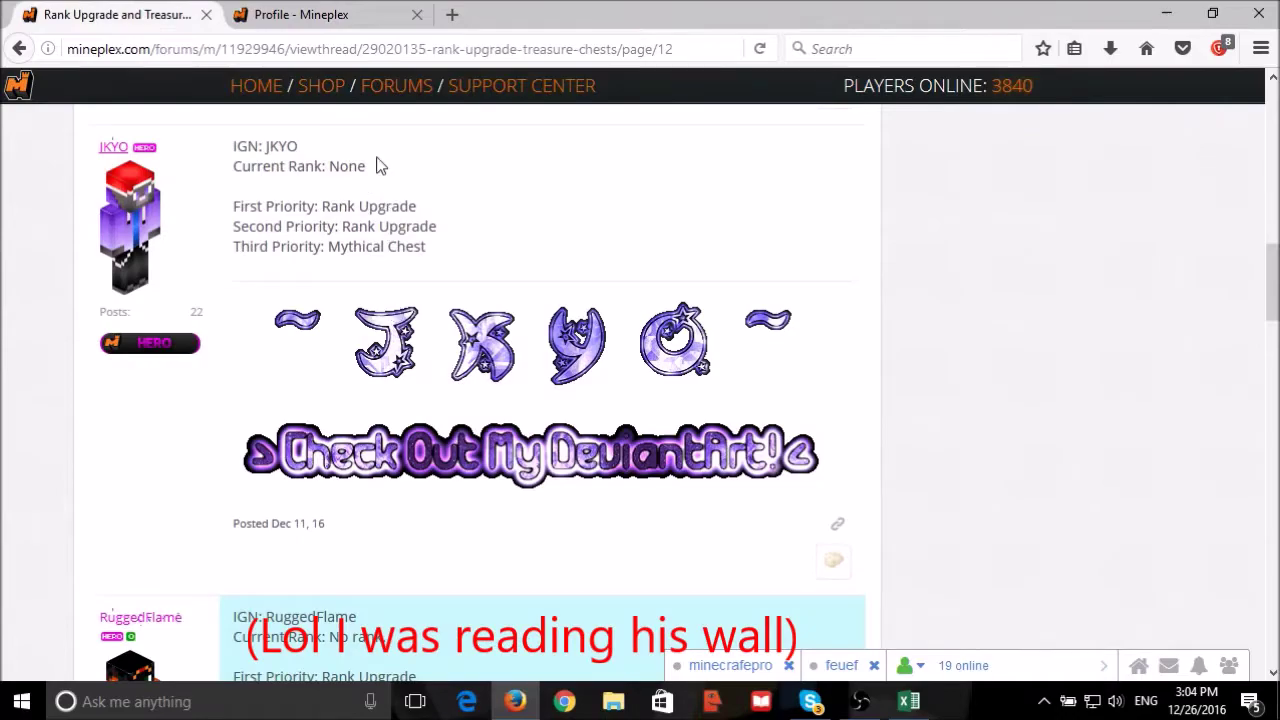
pyautogui.click(342, 49)
pyautogui.click(330, 10)
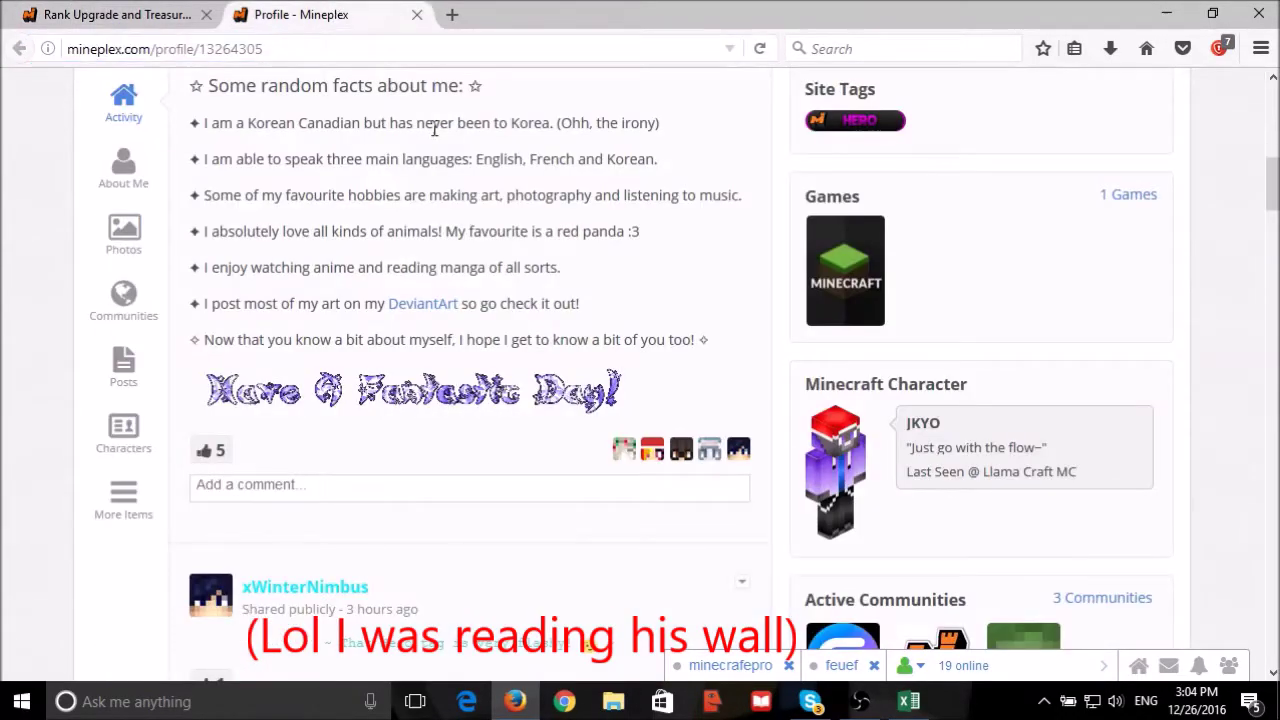
pyautogui.scroll(-3, 737, 366)
pyautogui.scroll(3, 752, 390)
pyautogui.scroll(2, 760, 400)
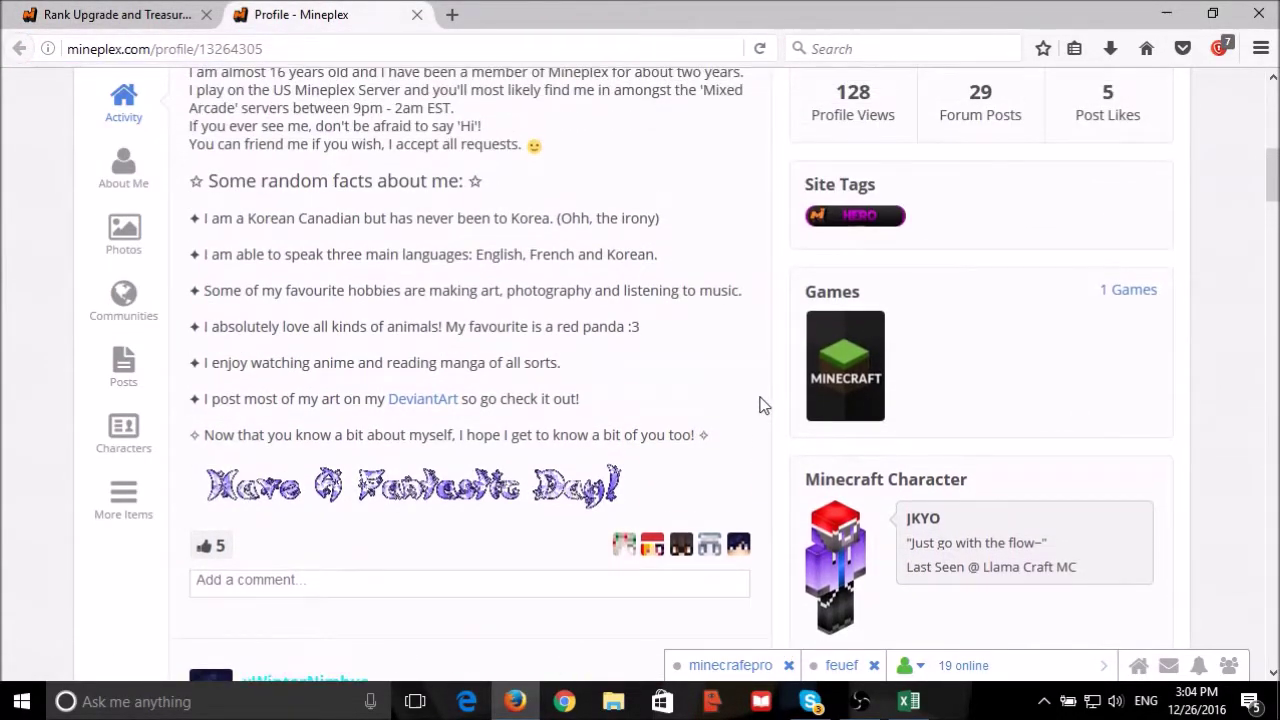
pyautogui.scroll(3, 766, 415)
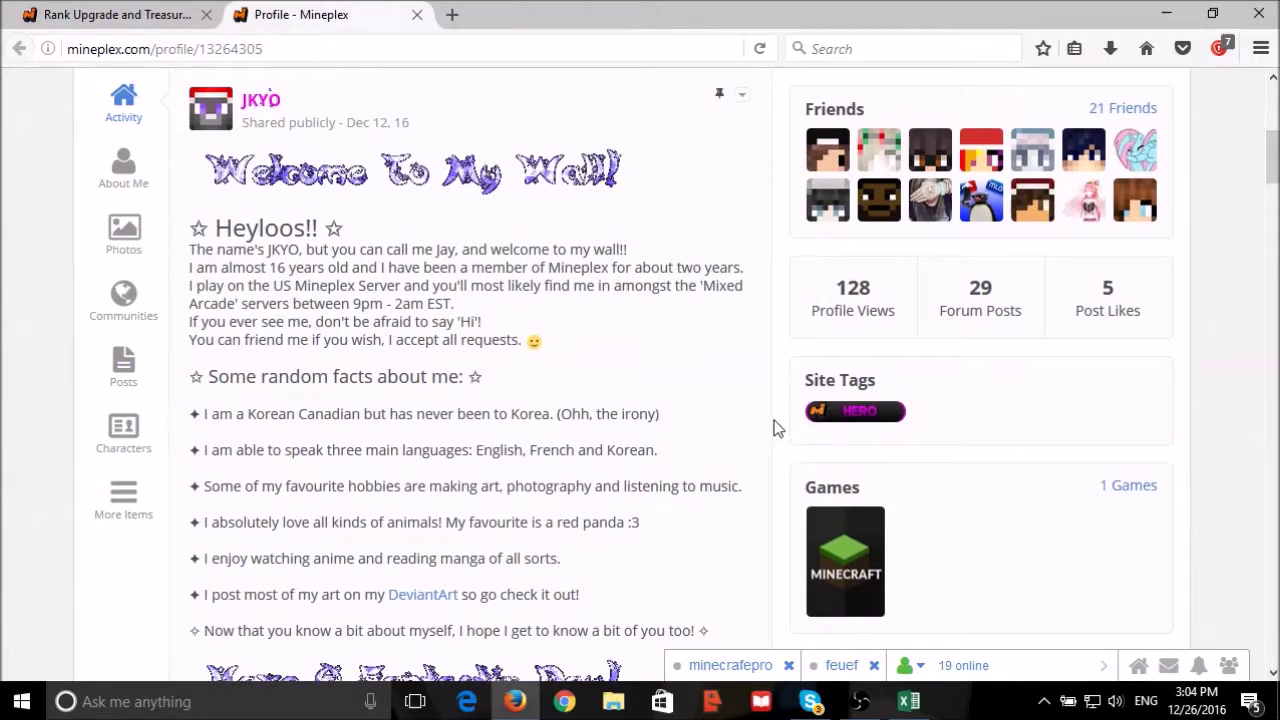
pyautogui.scroll(2, 771, 428)
# Search the entrant's 21 friends for 'fur', then select their username in the thread post.
pyautogui.click(1108, 200)
pyautogui.click(899, 244)
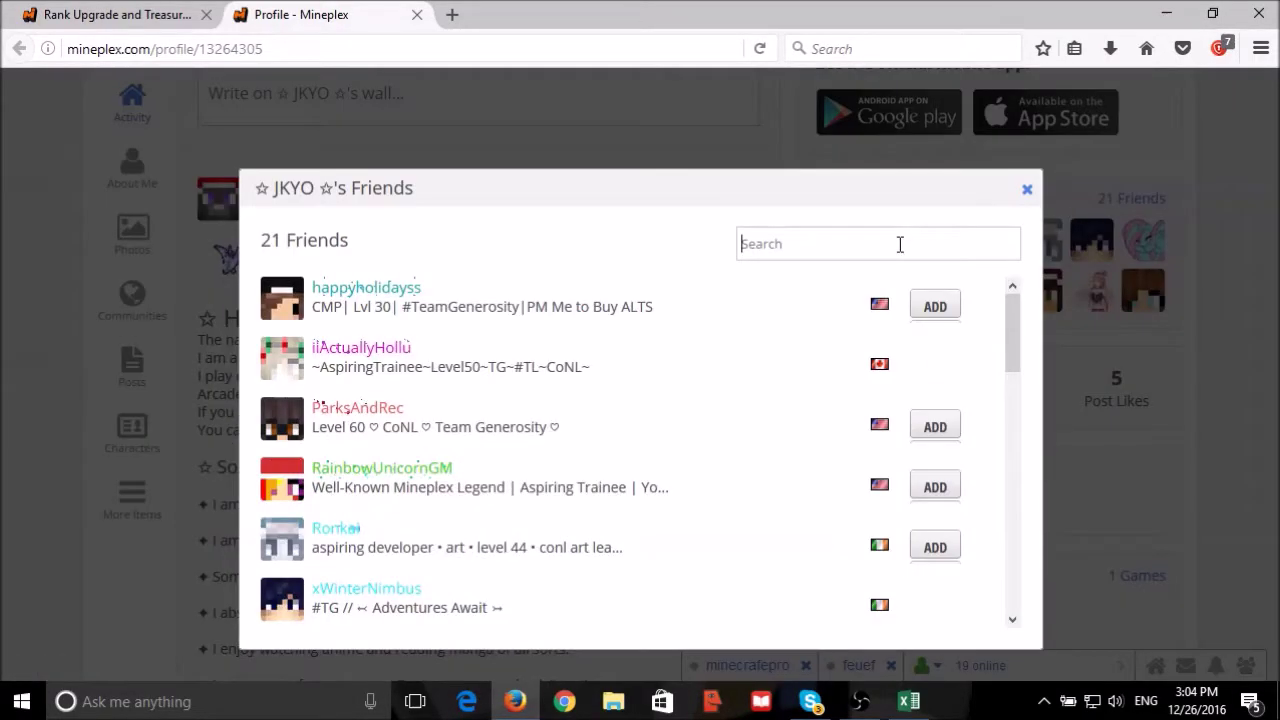
pyautogui.write('fur')
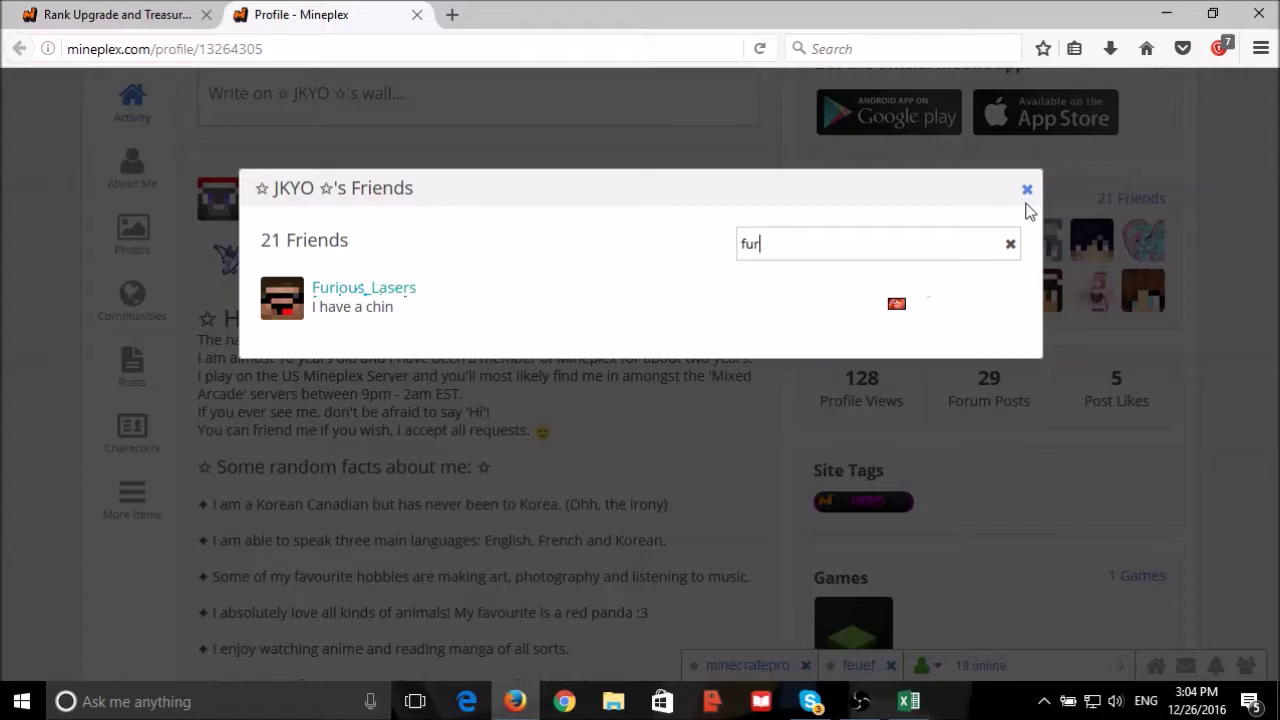
pyautogui.click(1027, 190)
pyautogui.click(113, 14)
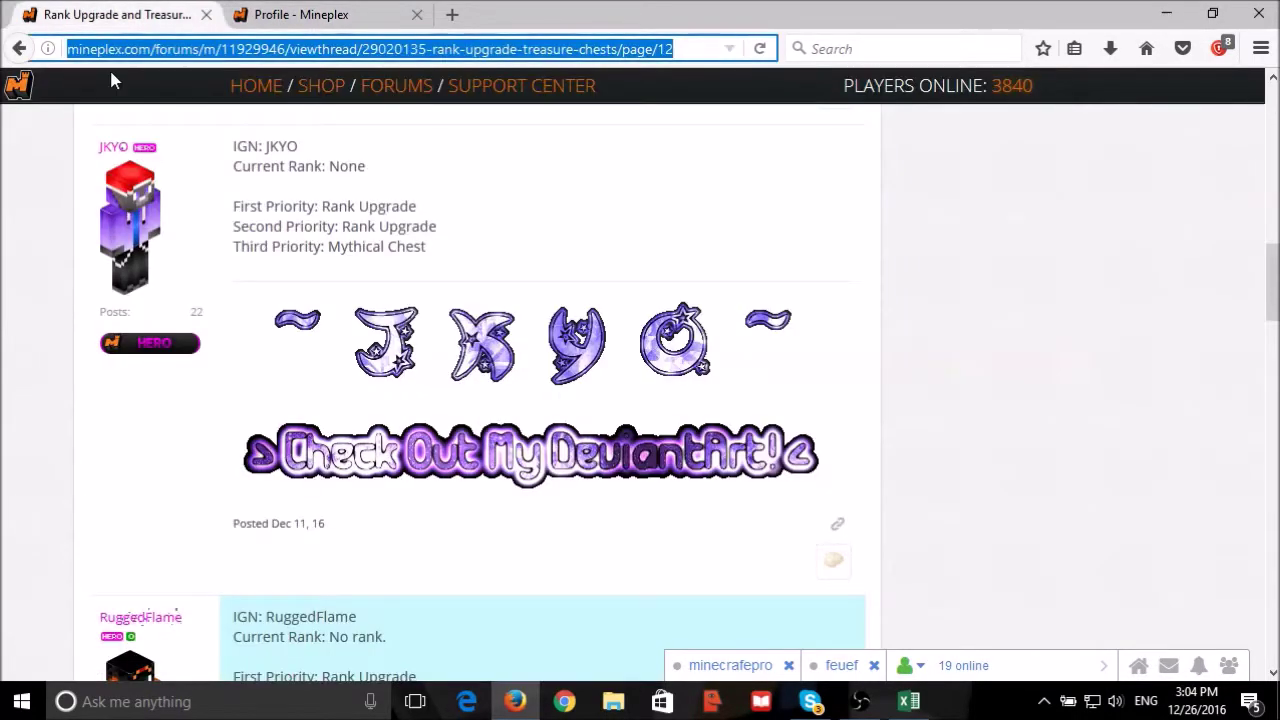
pyautogui.moveTo(26, 161); pyautogui.dragTo(130, 142)
pyautogui.hotkey('ctrl', 'c')
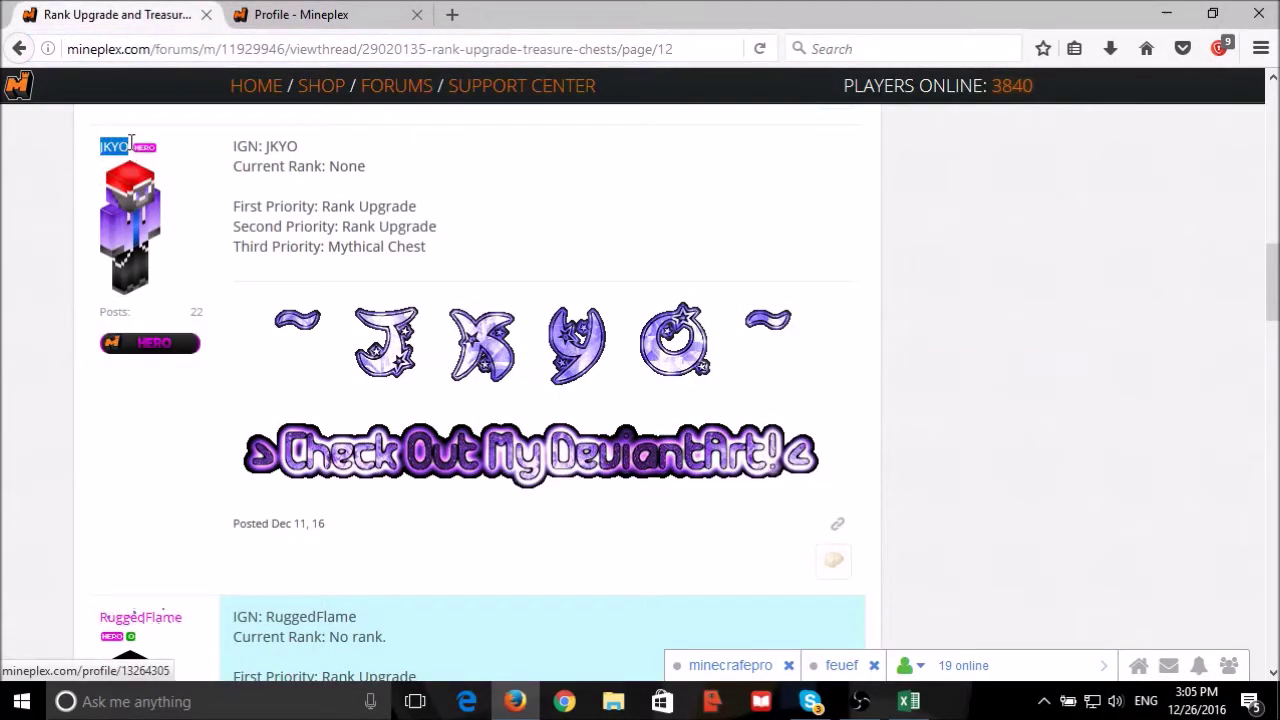
# Paste JKYO into the H4 Character Name check cell.
pyautogui.click(909, 701)
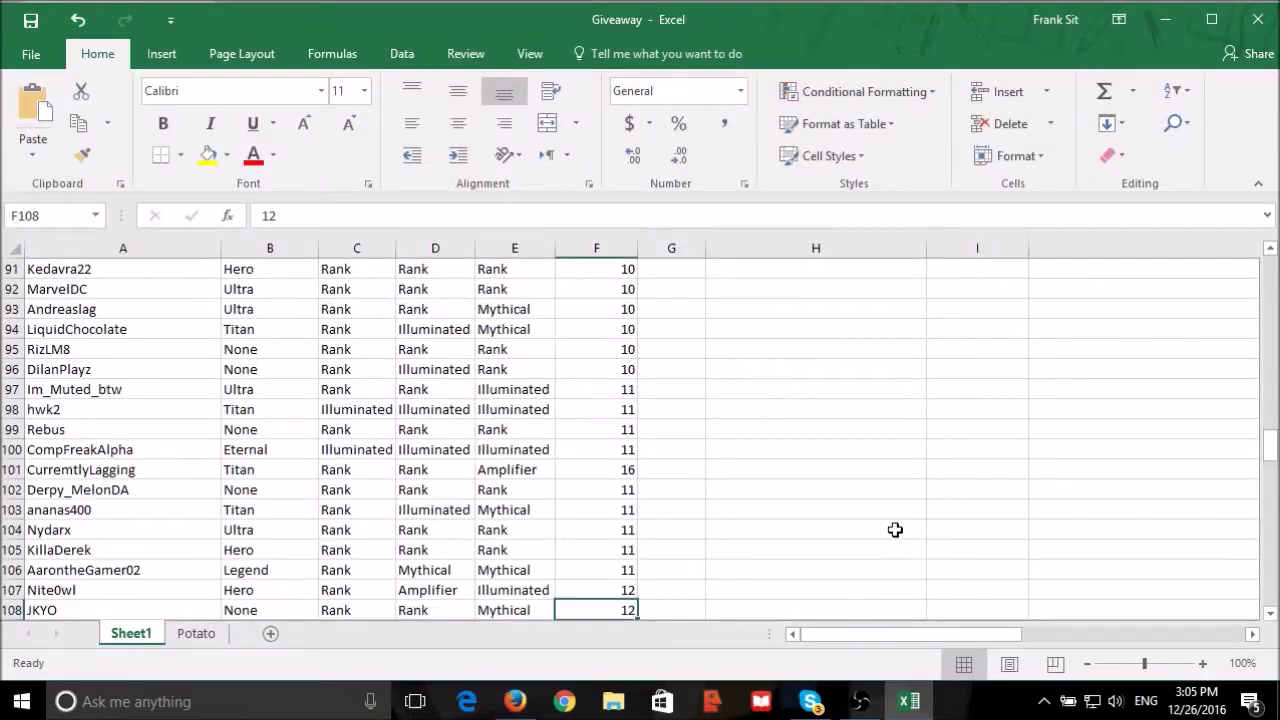
pyautogui.scroll(20, 895, 530)
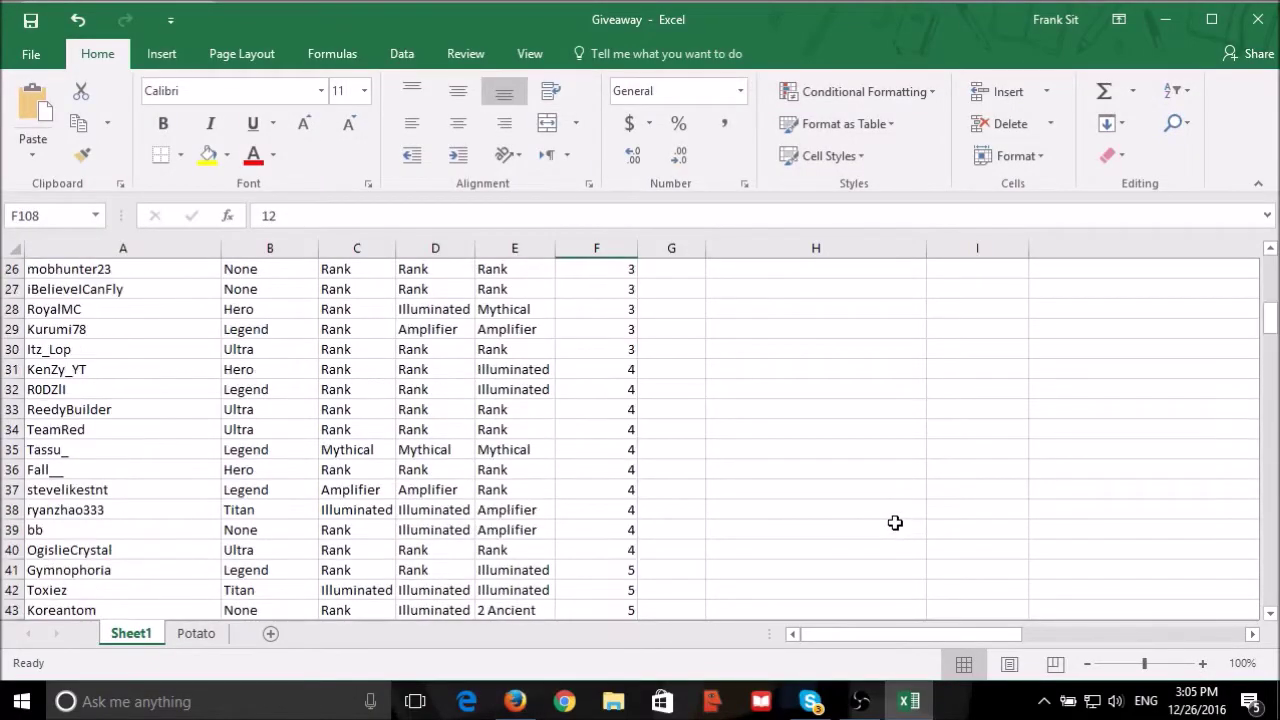
pyautogui.click(785, 322)
pyautogui.hotkey('ctrl', 'v')
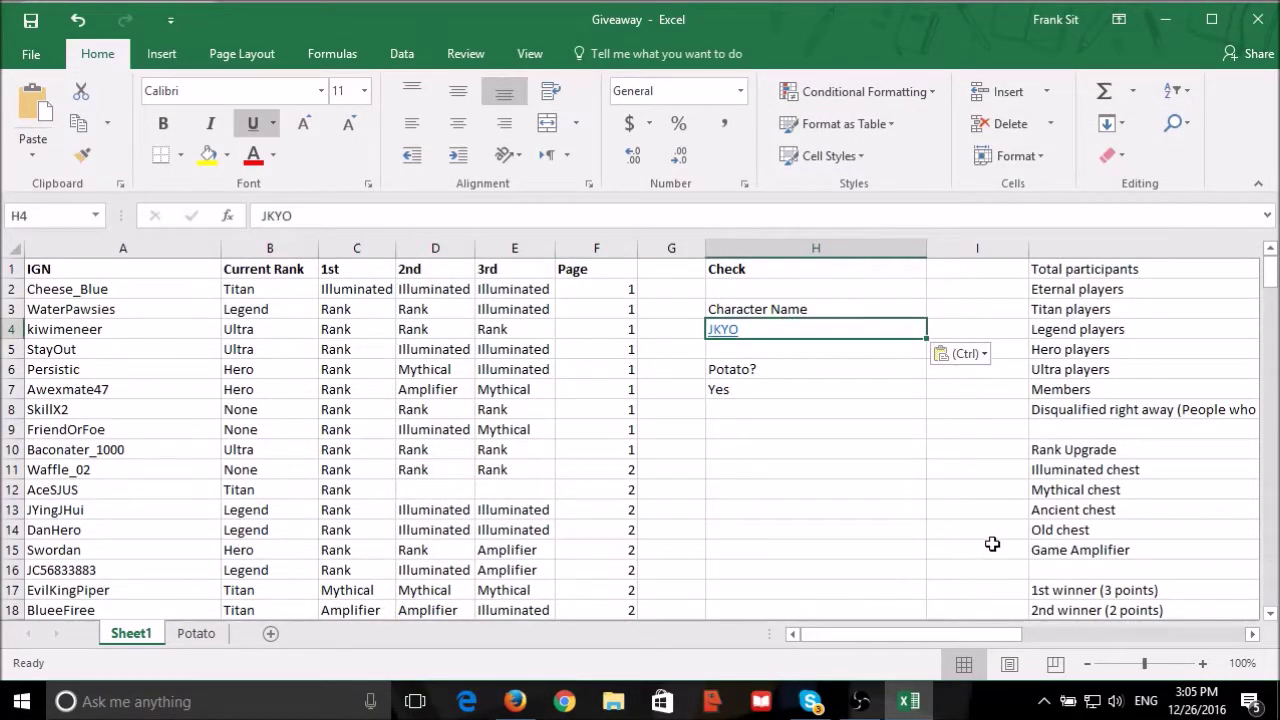
# Copy JKYO's row A108:E108 into winner row L17: rank None, prizes Rank, Rank, Mythical.
pyautogui.moveTo(990, 633); pyautogui.dragTo(888, 603)
pyautogui.scroll(-20, 603, 486)
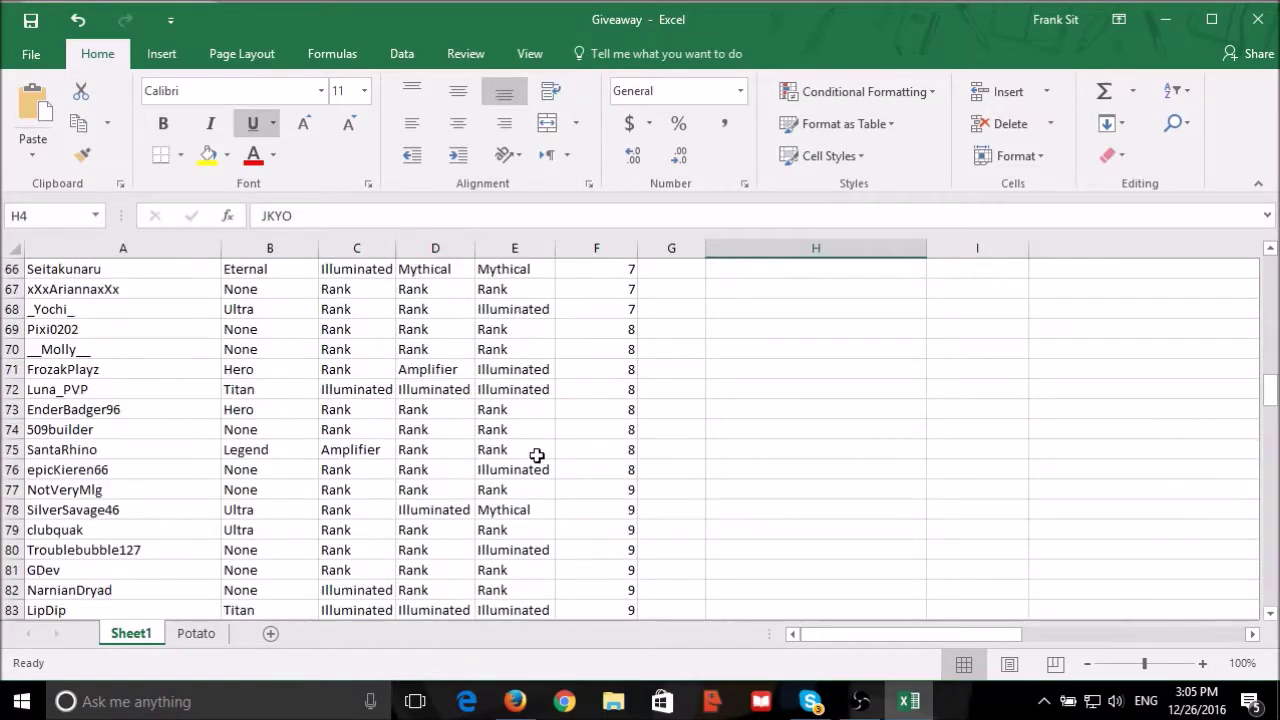
pyautogui.scroll(-3, 531, 455)
pyautogui.moveTo(60, 507); pyautogui.dragTo(380, 509)
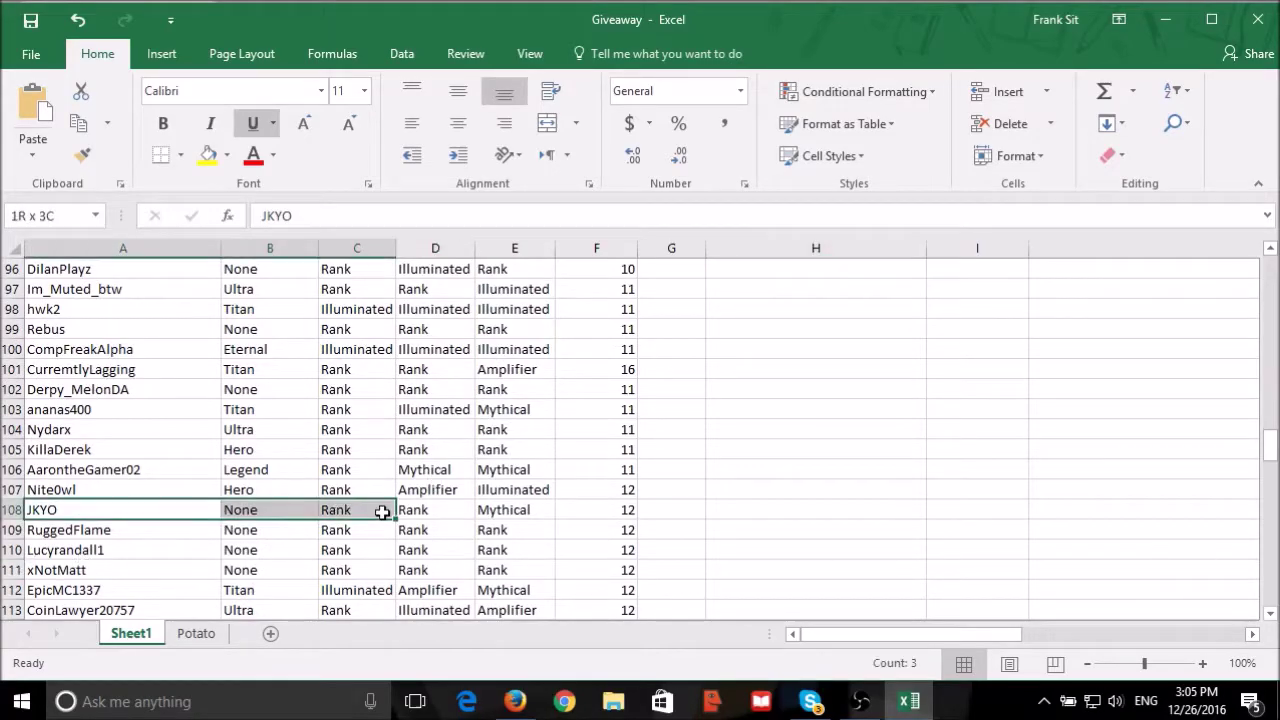
pyautogui.moveTo(380, 509); pyautogui.dragTo(430, 507)
pyautogui.hotkey('ctrl', 'c')
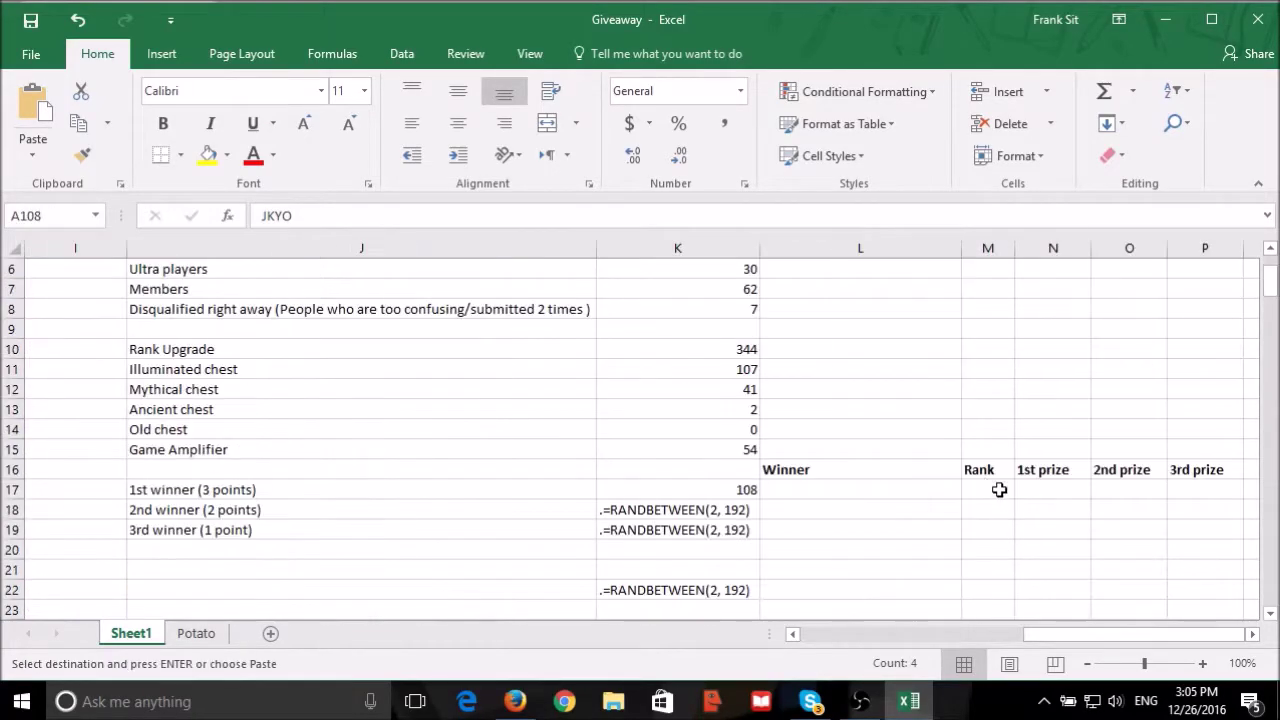
pyautogui.click(860, 489)
pyautogui.hotkey('ctrl', 'v')
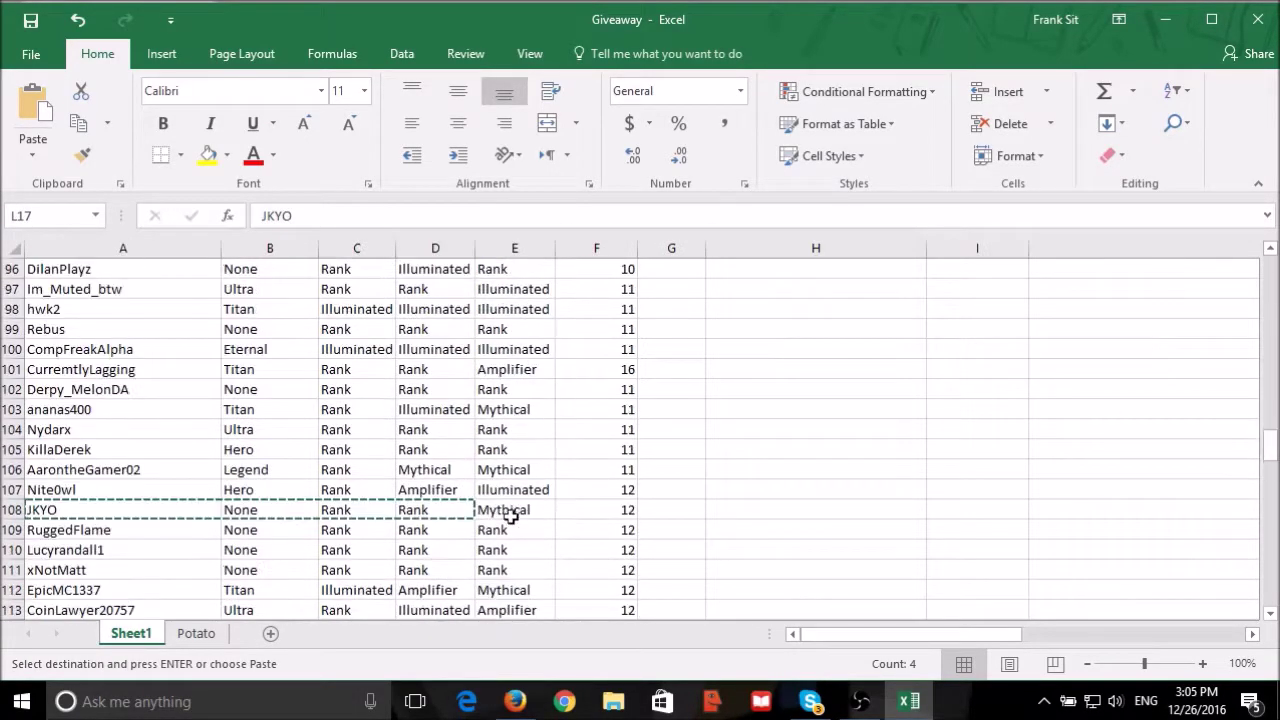
pyautogui.scroll(9, 214, 471)
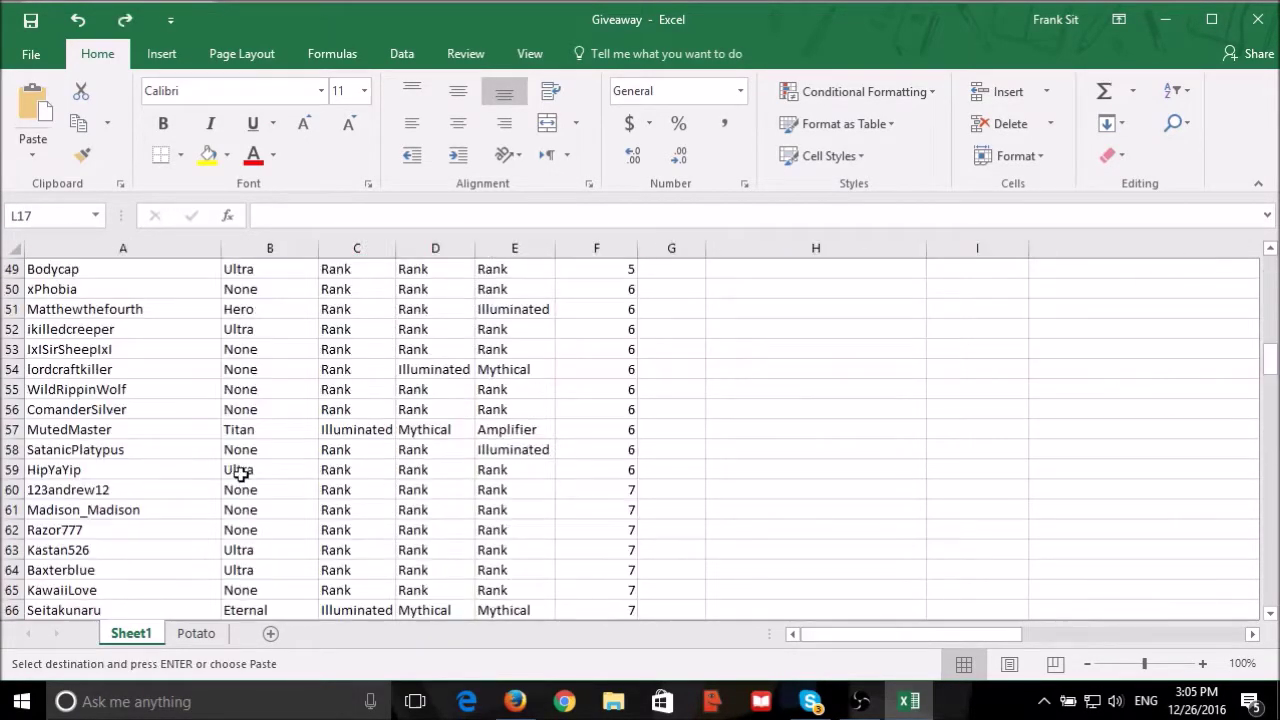
pyautogui.scroll(-13, 78, 445)
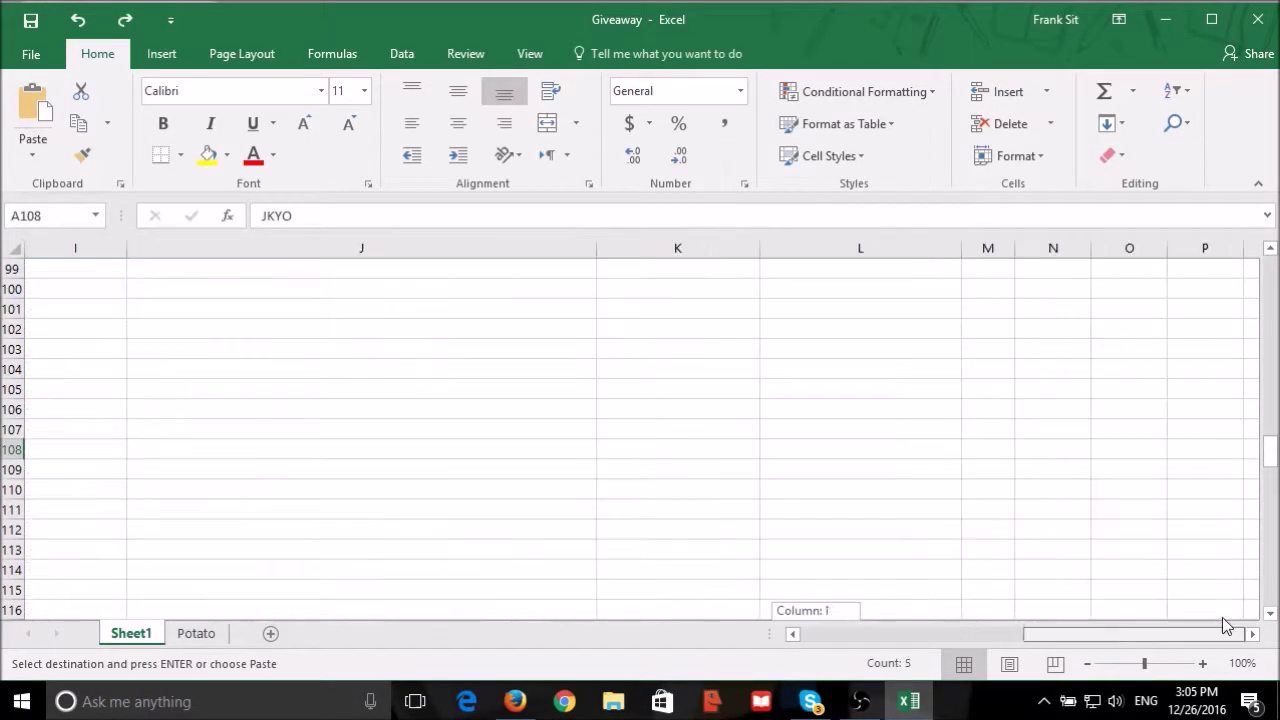
pyautogui.scroll(20, 1046, 380)
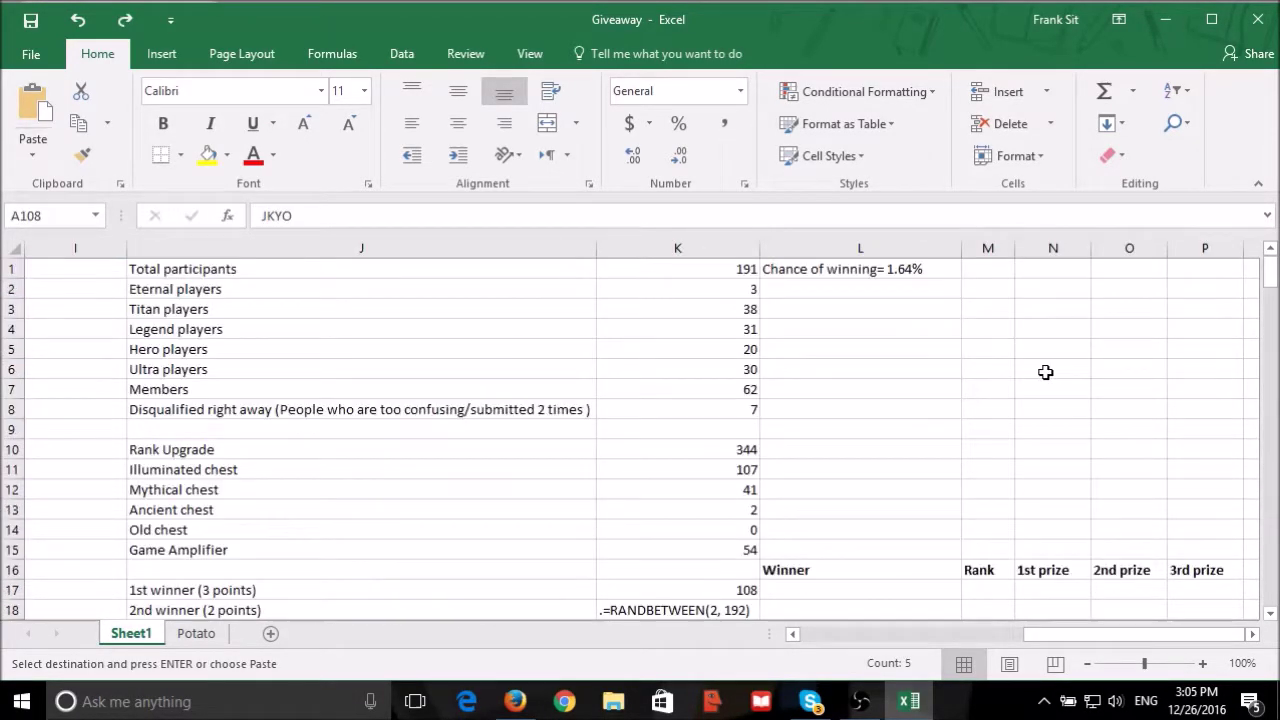
pyautogui.scroll(-2, 847, 545)
pyautogui.click(803, 490)
pyautogui.hotkey('ctrl', 'v')
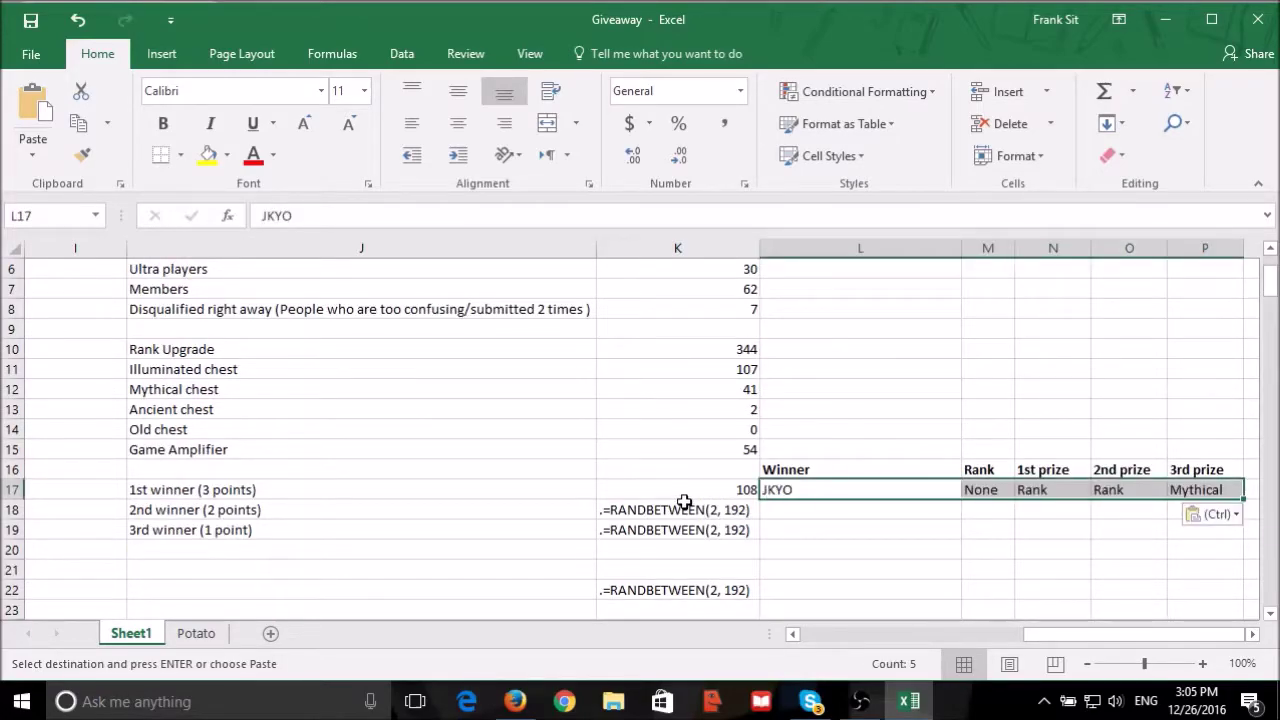
# Delete the stray dot in K18's draw formula so it yields 110, cancelling the overwrite prompt.
pyautogui.click(678, 510)
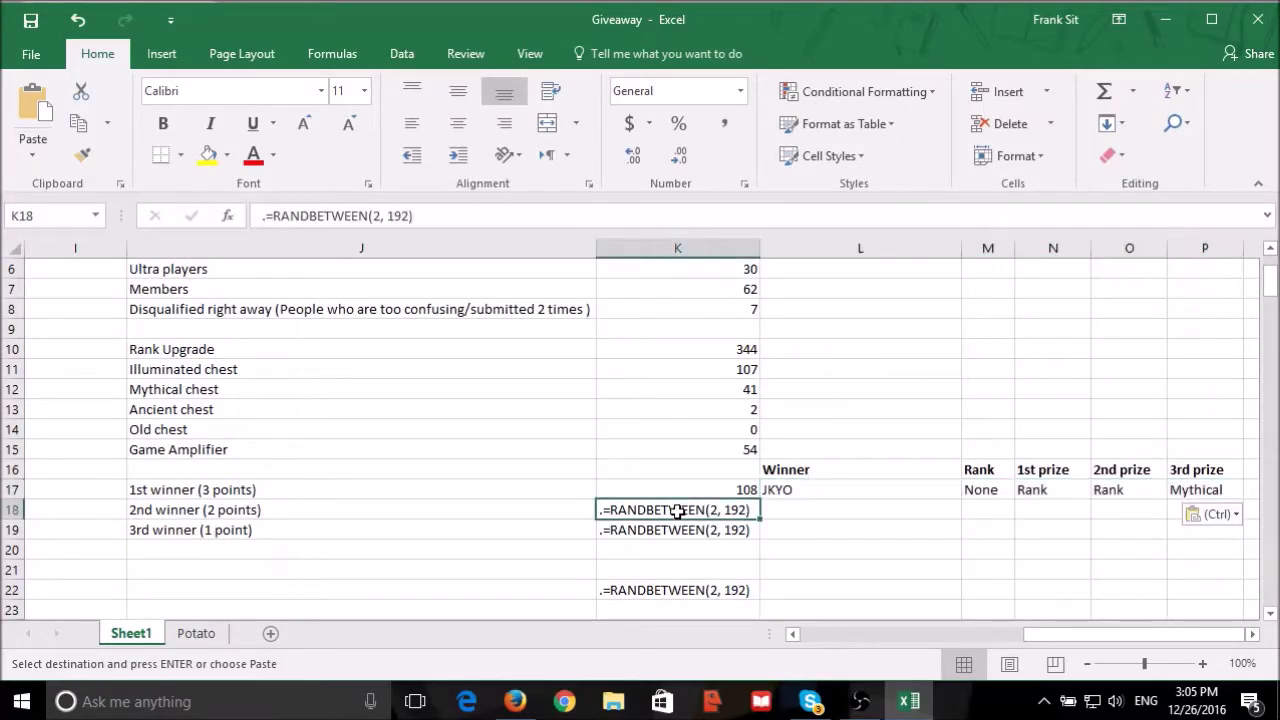
pyautogui.click(263, 214)
pyautogui.press('Delete')
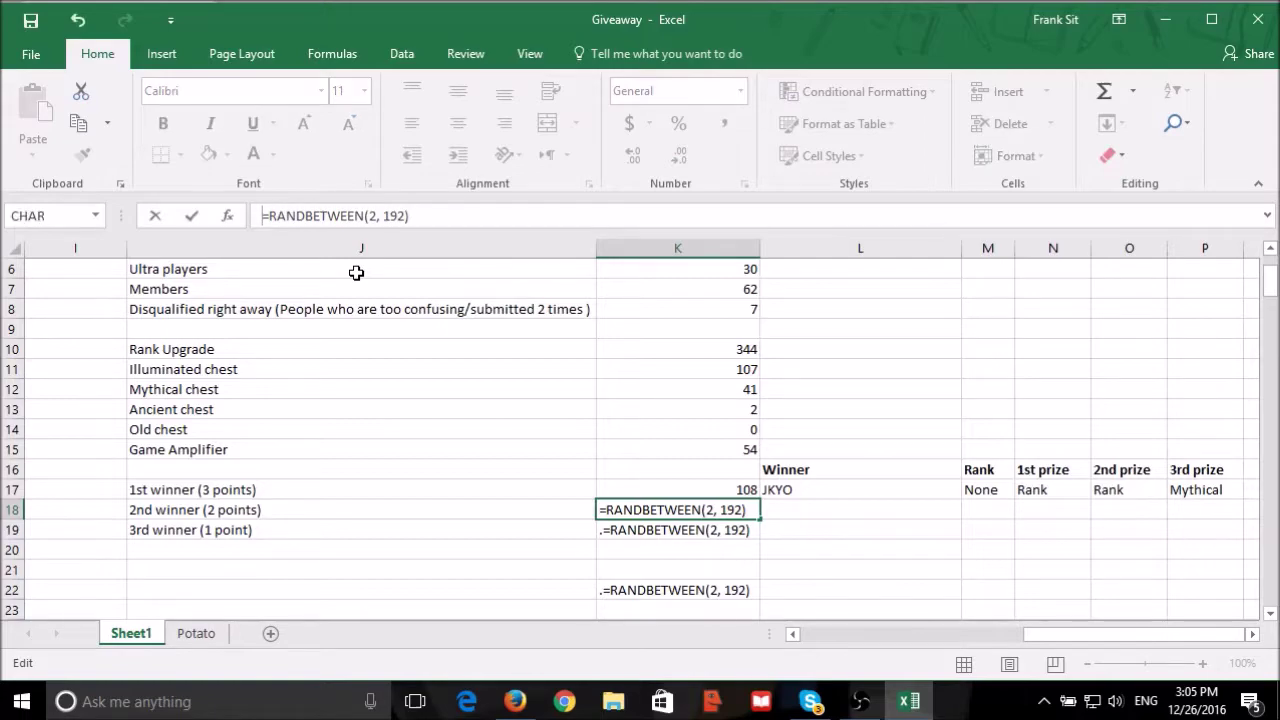
pyautogui.press('Return')
pyautogui.moveTo(723, 551); pyautogui.dragTo(718, 516)
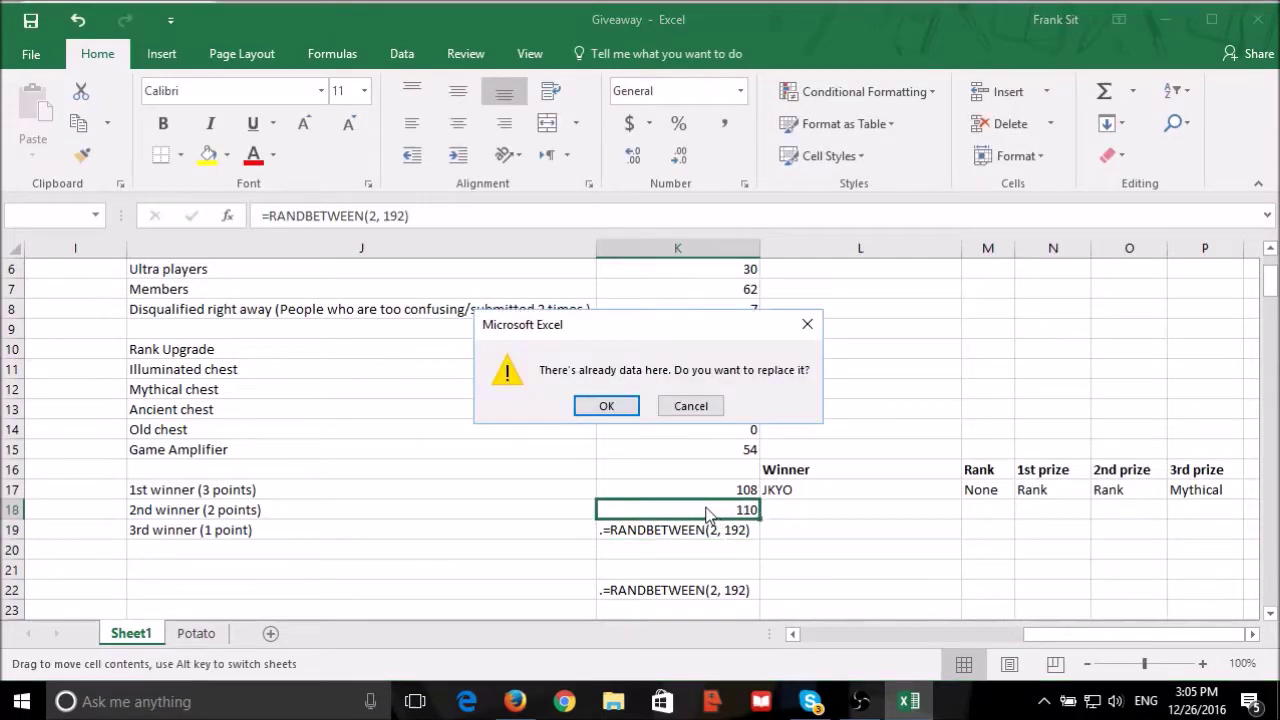
pyautogui.click(716, 405)
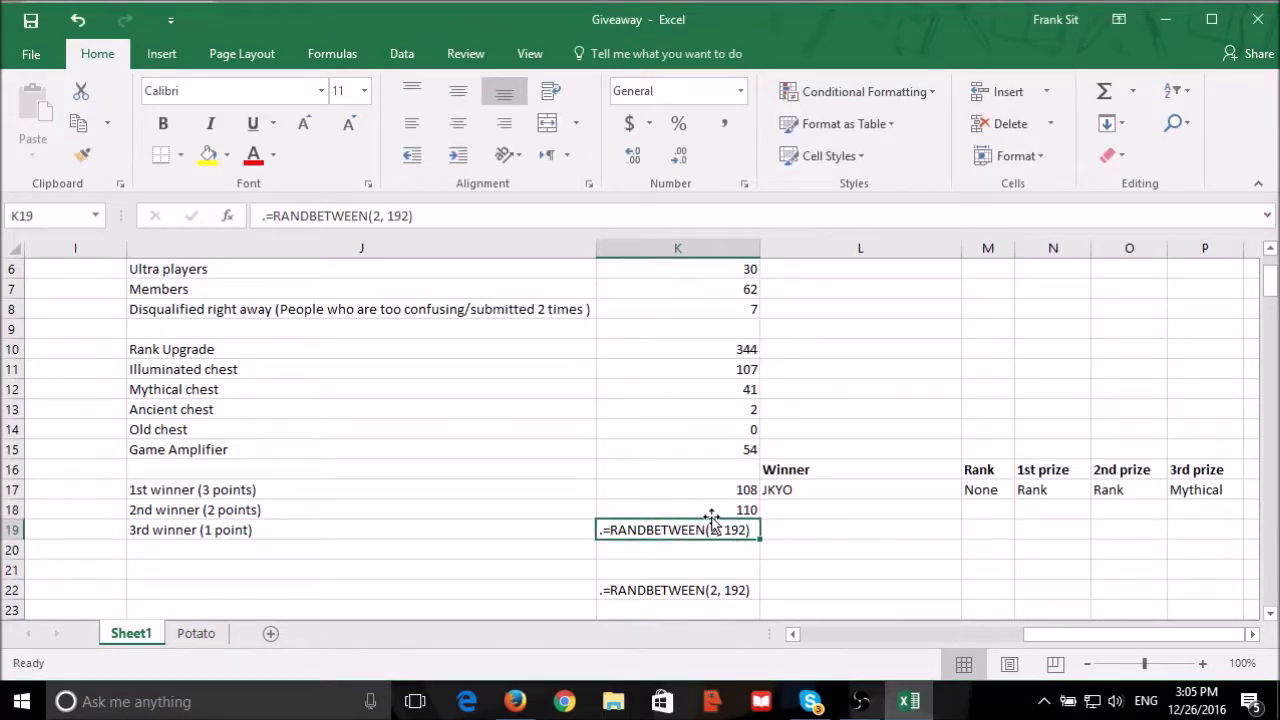
pyautogui.doubleClick(709, 509)
pyautogui.press('Return')
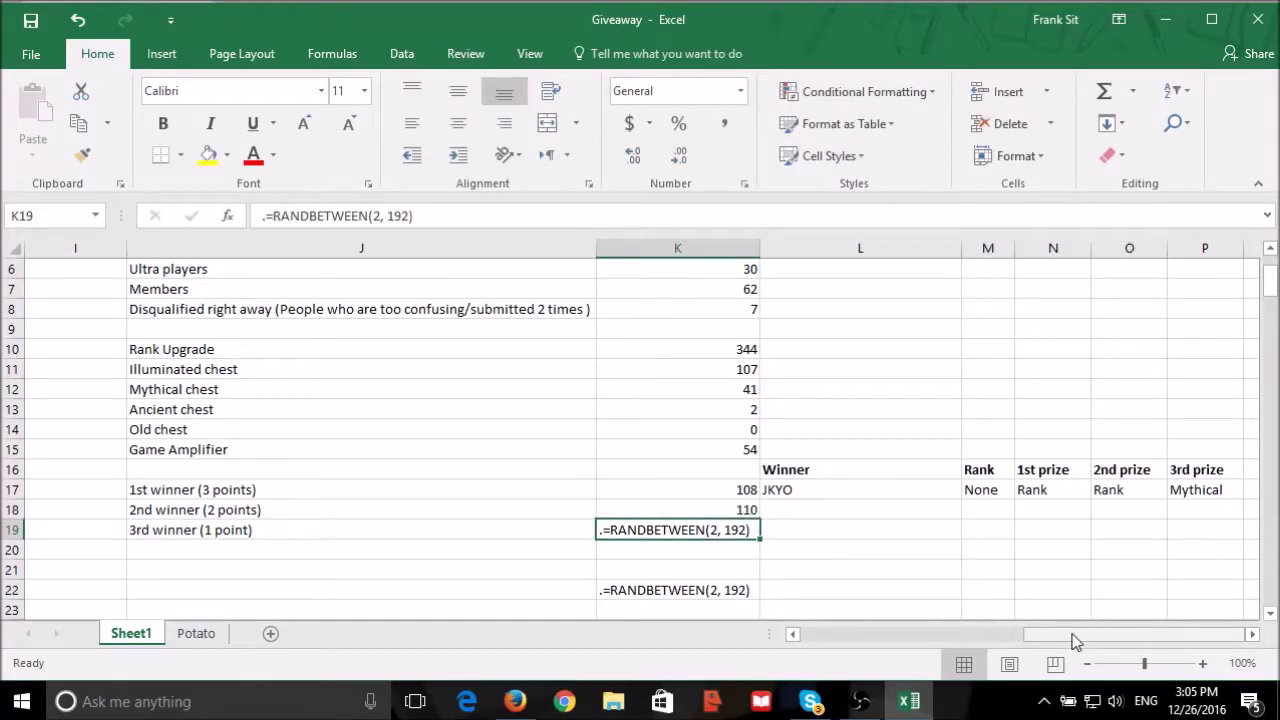
pyautogui.moveTo(1075, 641); pyautogui.dragTo(852, 641)
pyautogui.scroll(-20, 377, 384)
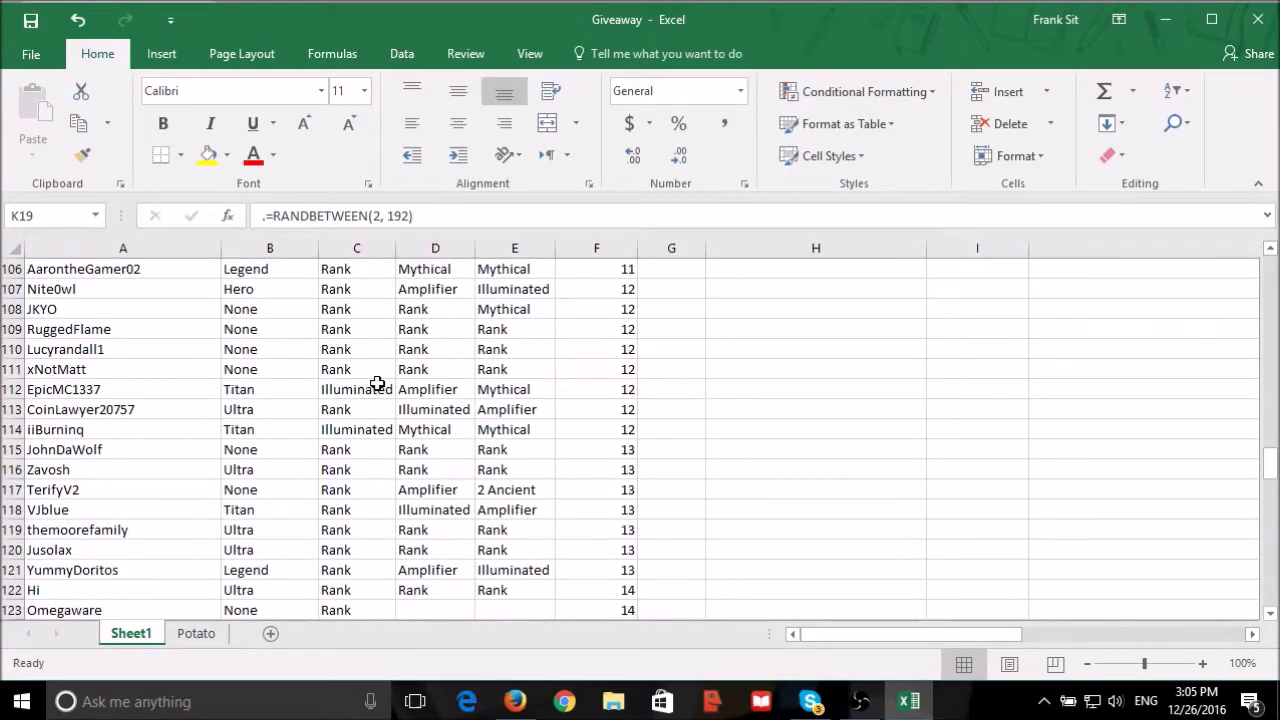
pyautogui.click(71, 352)
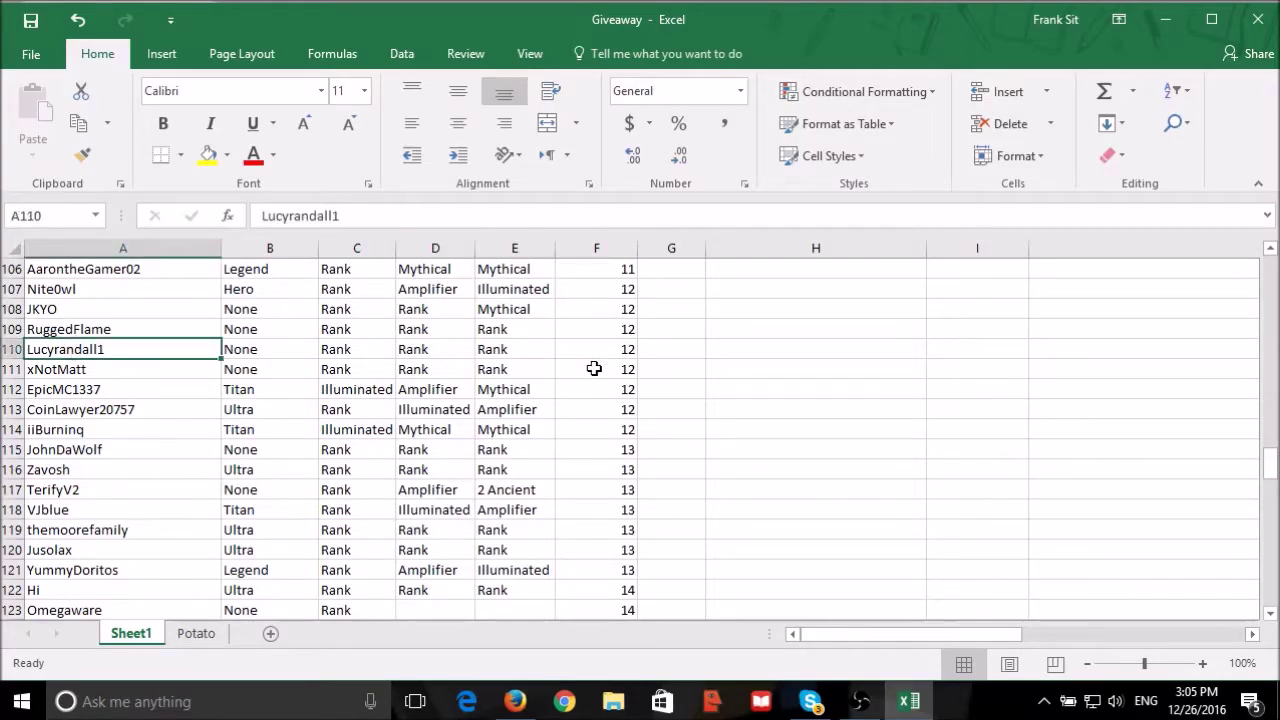
pyautogui.click(597, 349)
pyautogui.hotkey('alt', 'Tab')
pyautogui.press('Home')
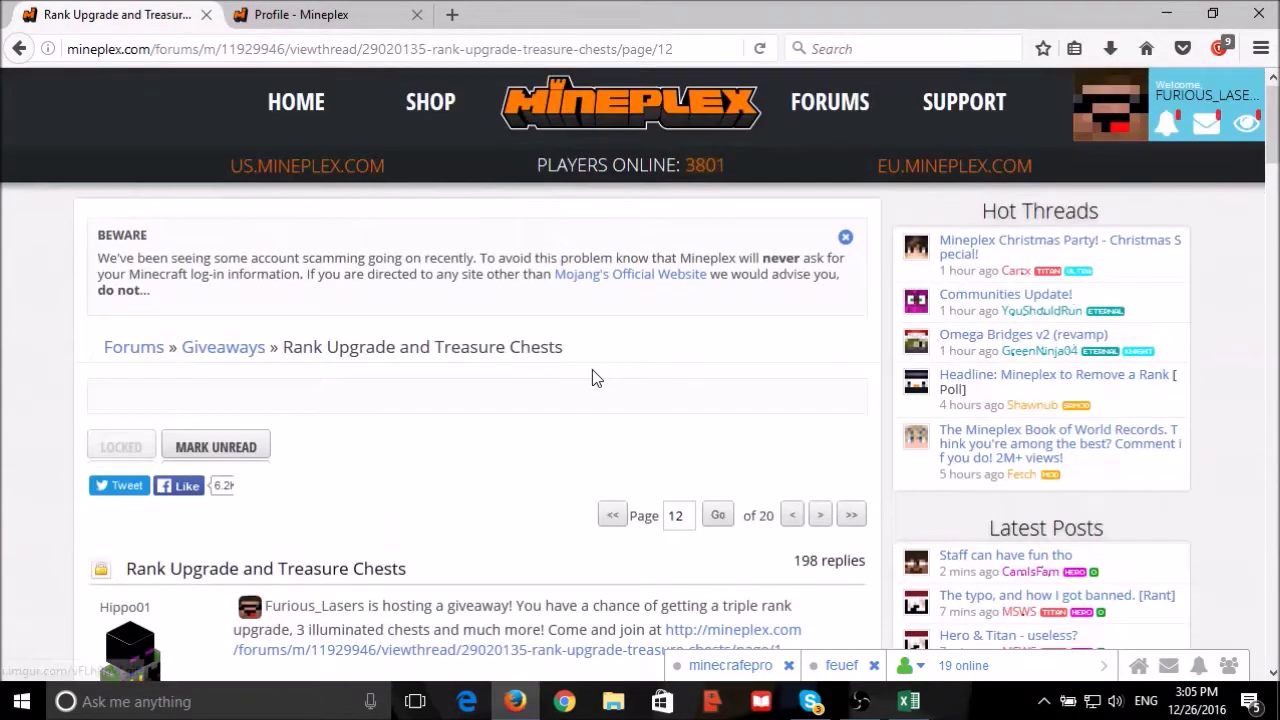
pyautogui.scroll(-8, 646, 540)
pyautogui.scroll(-5, 646, 553)
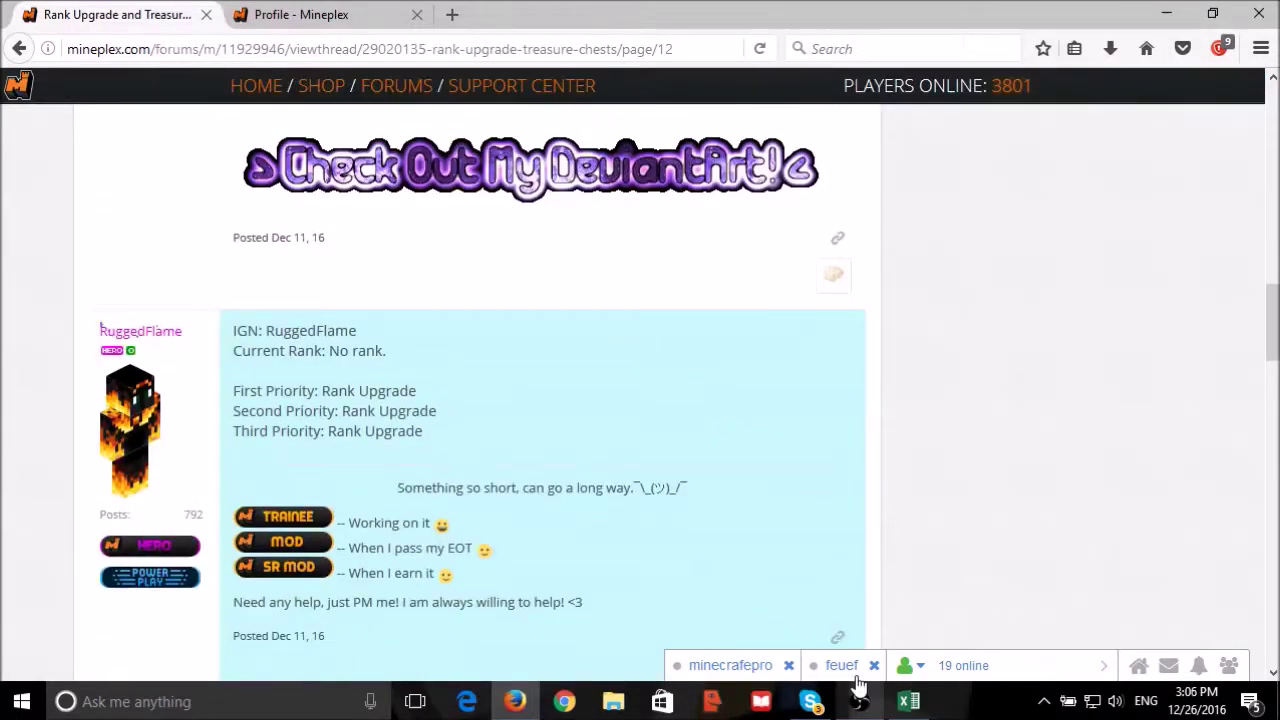
pyautogui.click(895, 703)
pyautogui.hotkey('alt', 'Tab')
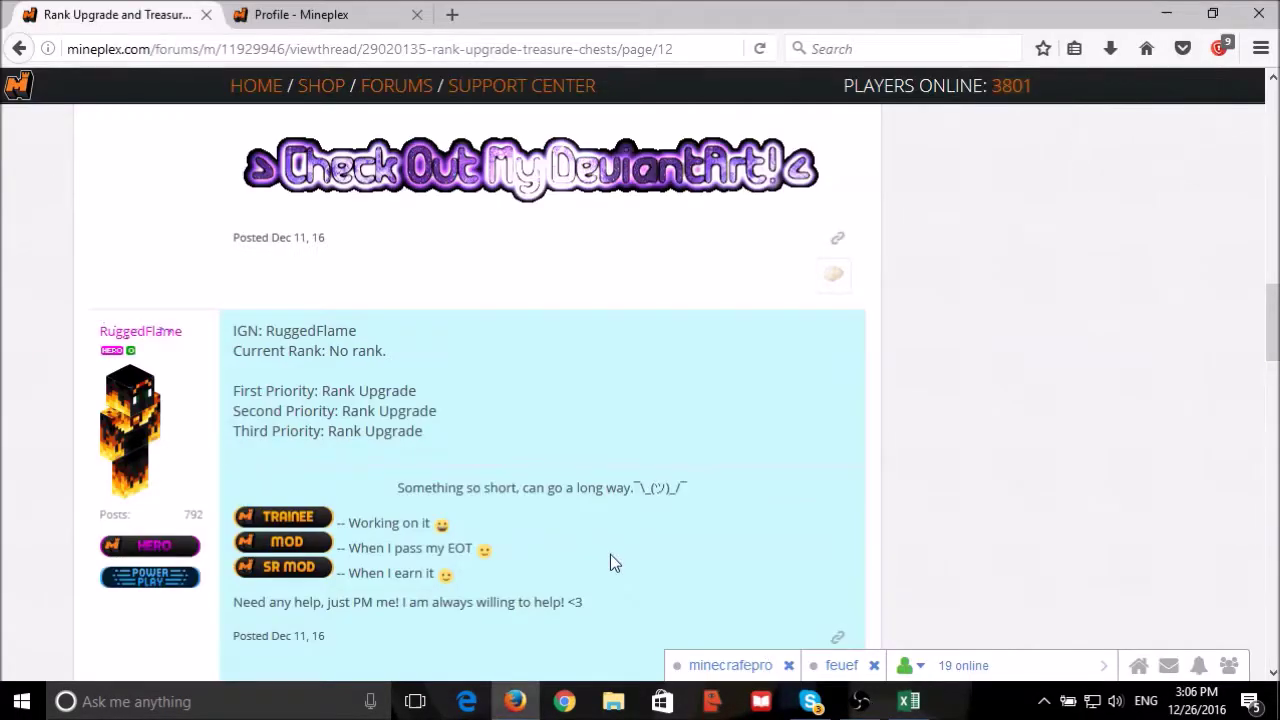
pyautogui.scroll(-10, 605, 555)
pyautogui.scroll(-5, 595, 551)
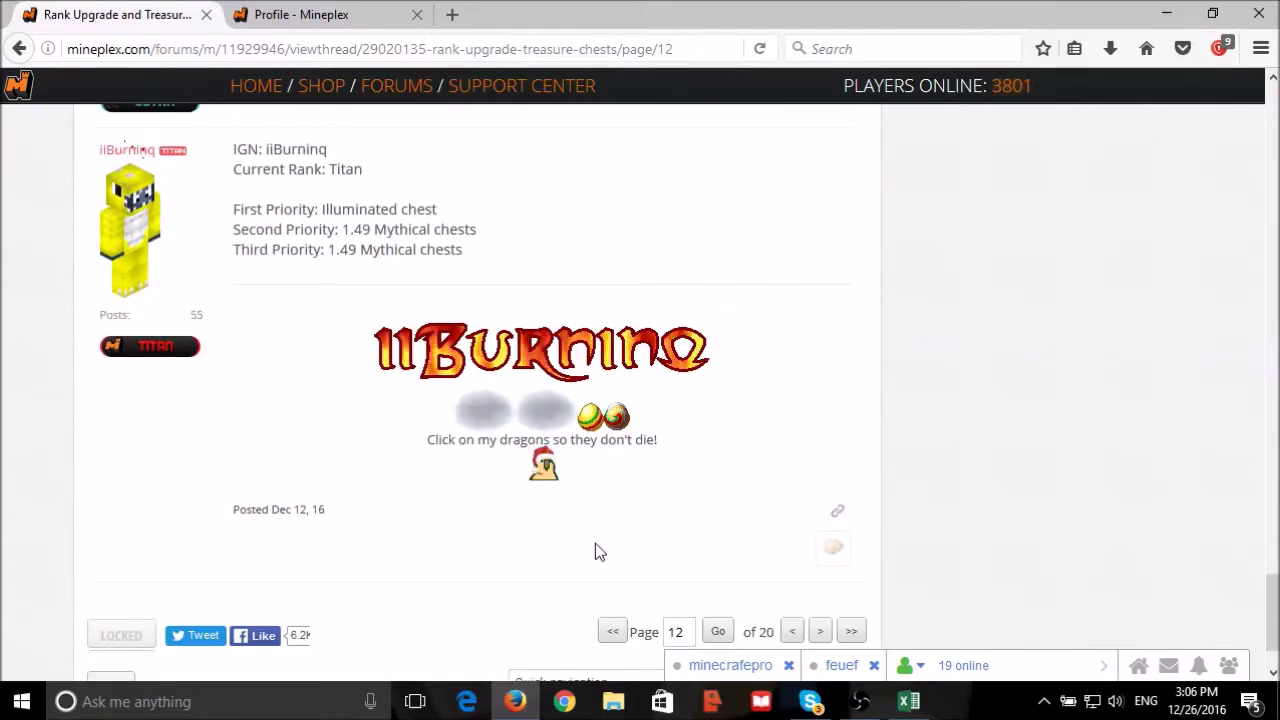
pyautogui.scroll(4, 593, 550)
pyautogui.scroll(12, 593, 550)
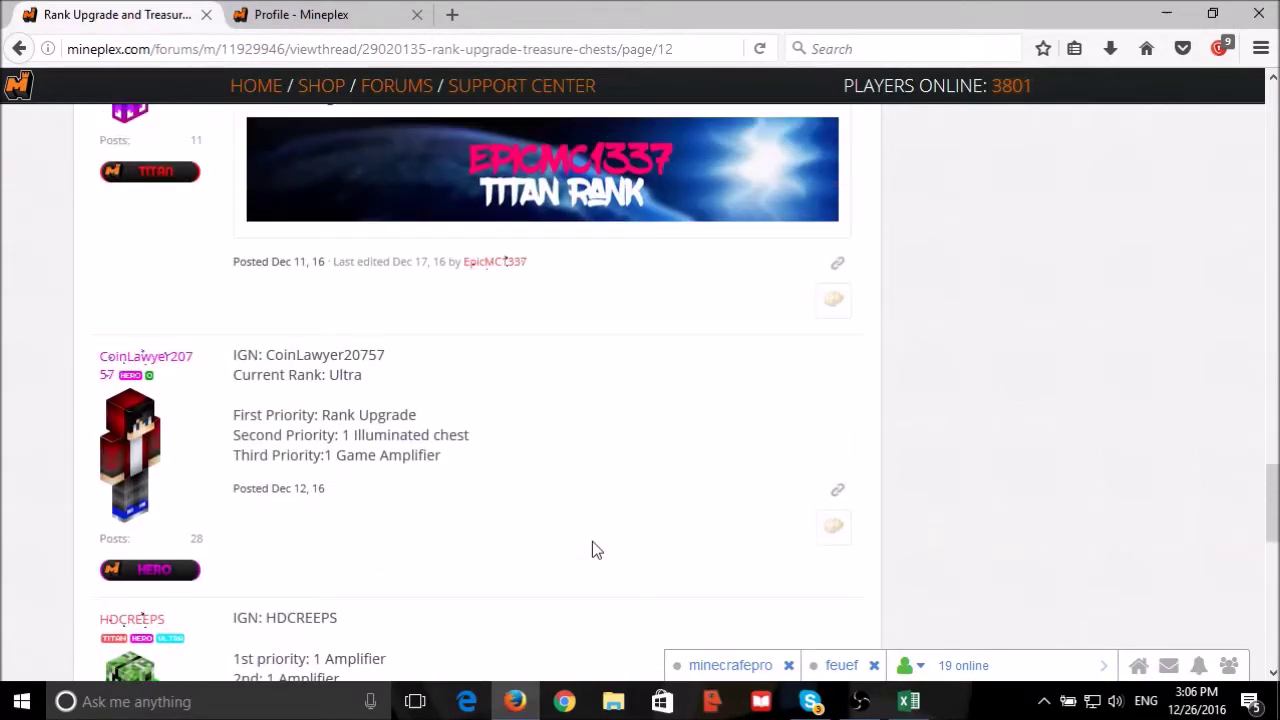
pyautogui.scroll(4, 593, 549)
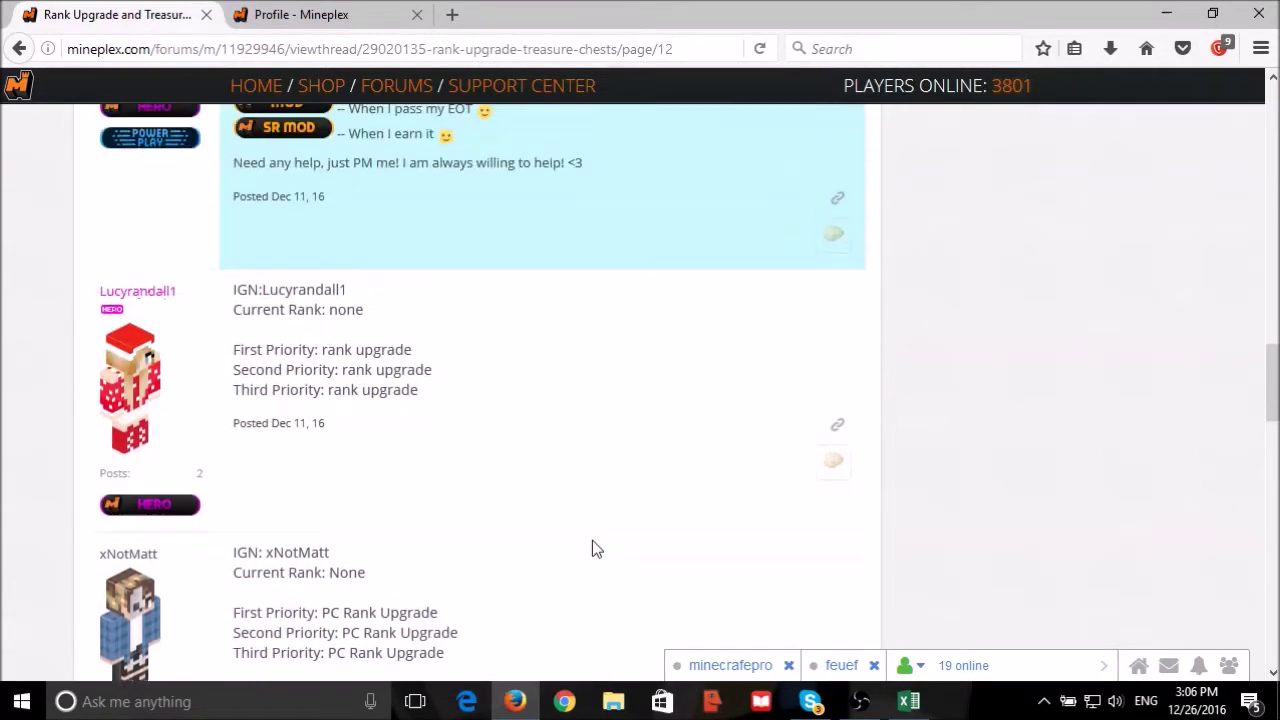
pyautogui.rightClick(166, 352)
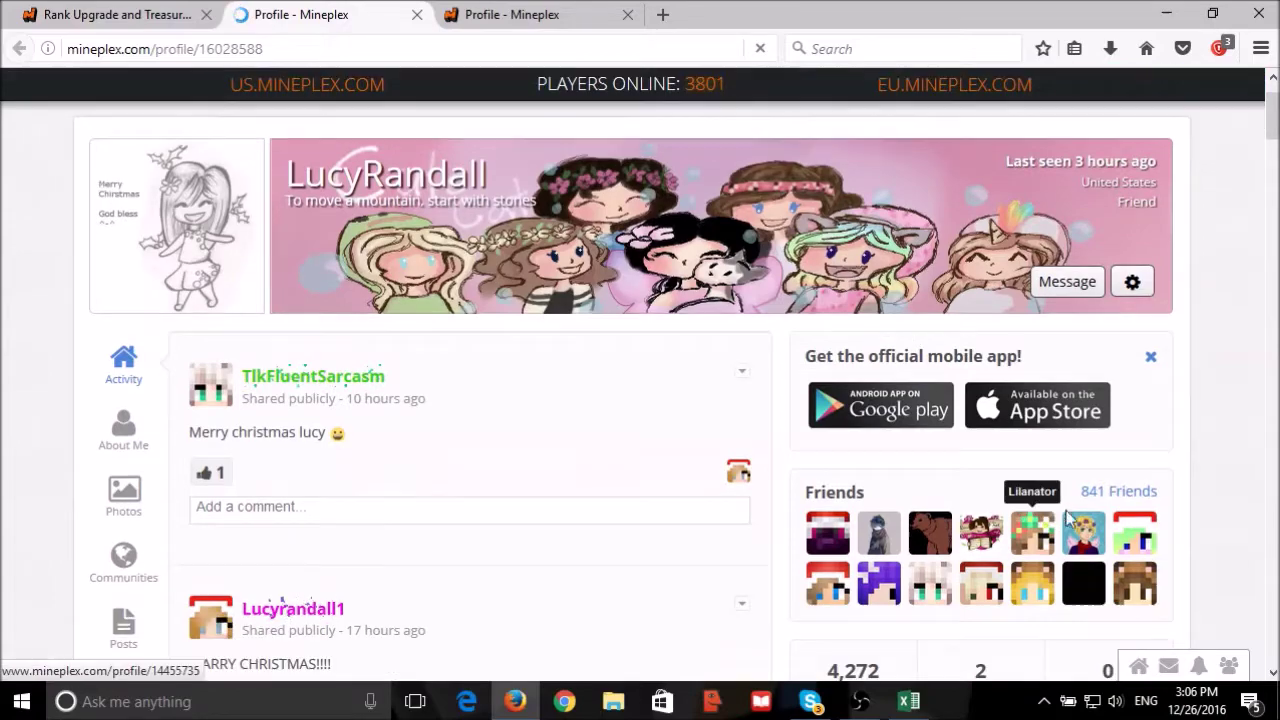
# Search her 841 friends for 'fur', then highlight her username in the thread.
pyautogui.click(1120, 484)
pyautogui.click(814, 250)
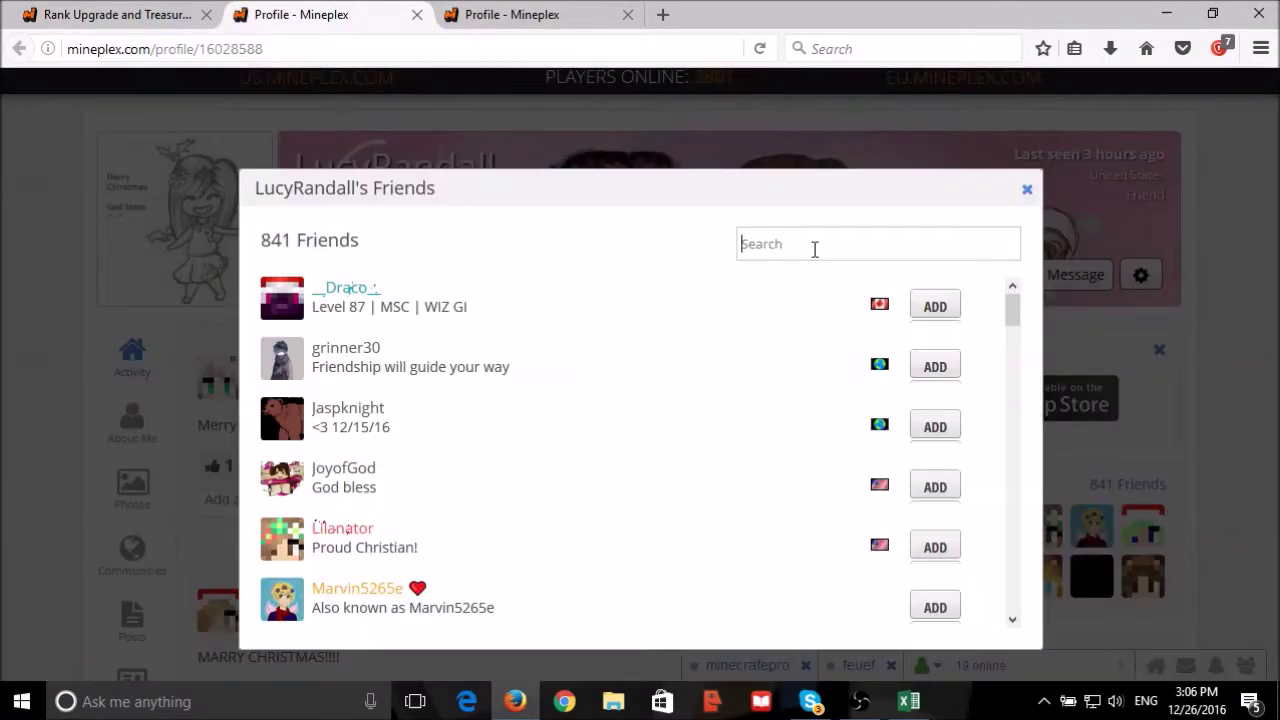
pyautogui.write('fur')
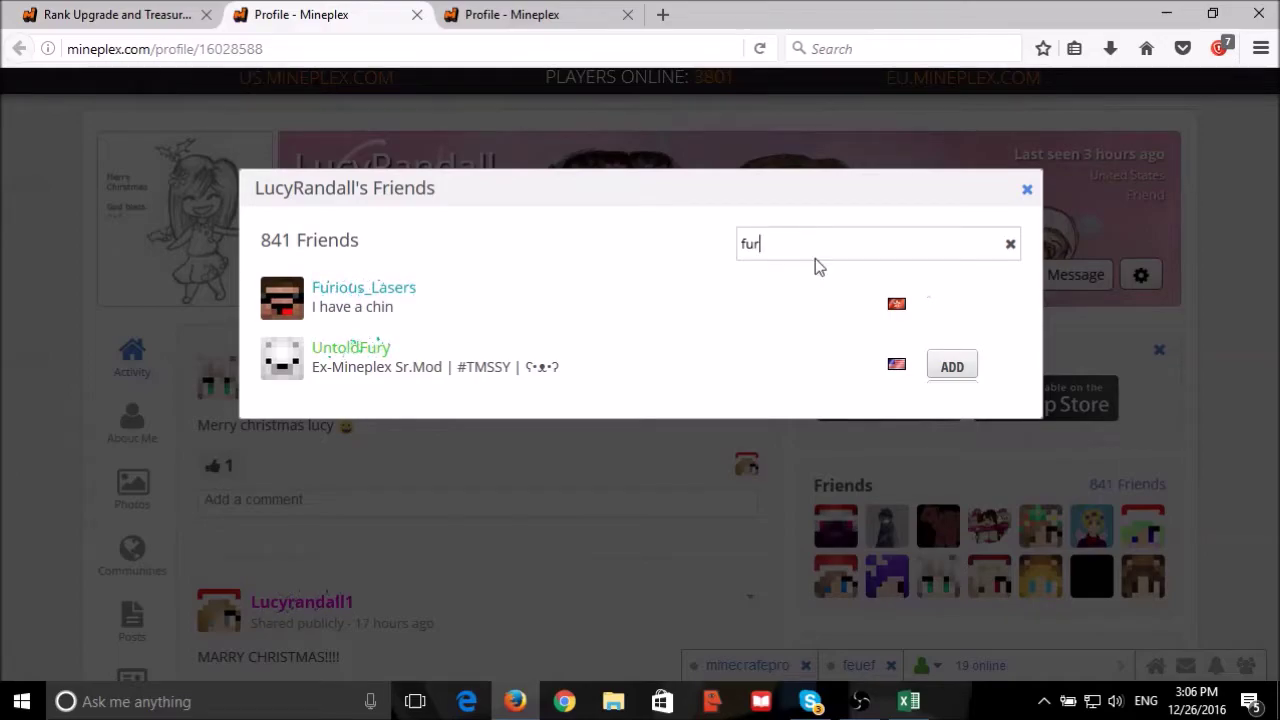
pyautogui.click(1026, 189)
pyautogui.click(115, 14)
pyautogui.moveTo(98, 348); pyautogui.dragTo(188, 357)
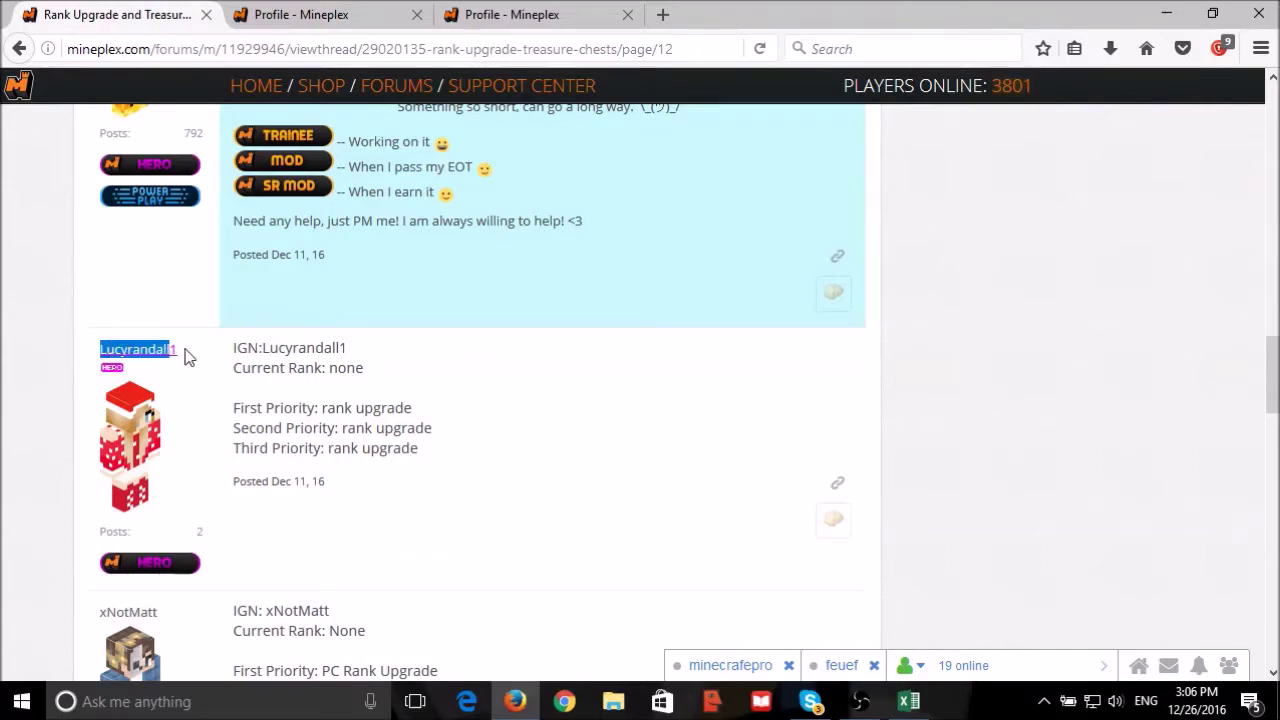
pyautogui.click(908, 701)
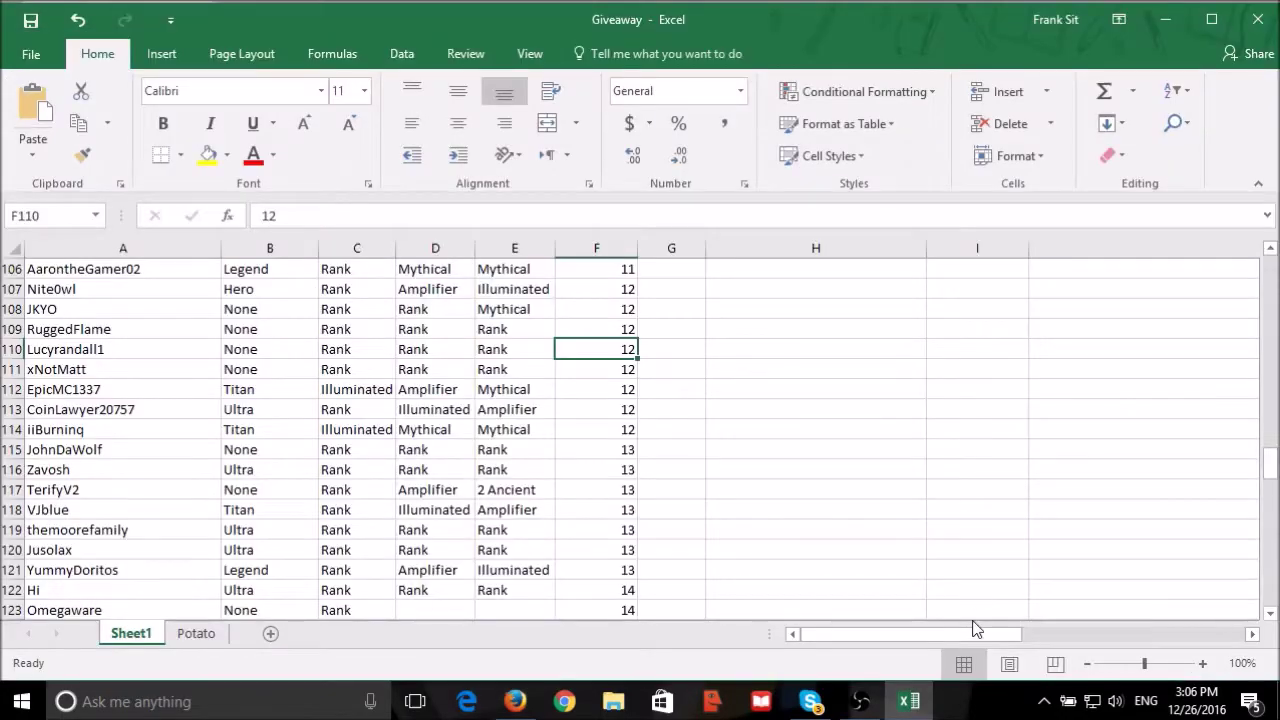
pyautogui.moveTo(970, 632); pyautogui.dragTo(1182, 643)
pyautogui.scroll(20, 909, 423)
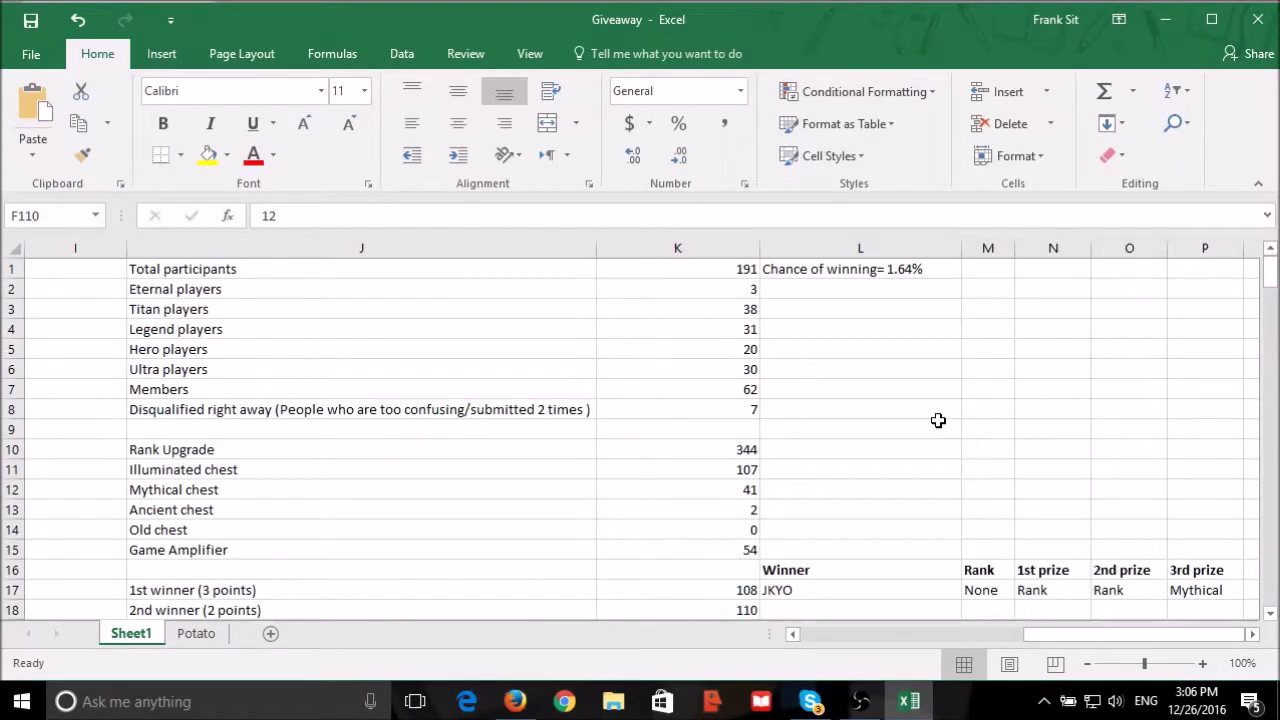
pyautogui.scroll(-5, 937, 420)
pyautogui.scroll(6, 937, 420)
pyautogui.scroll(-2, 817, 608)
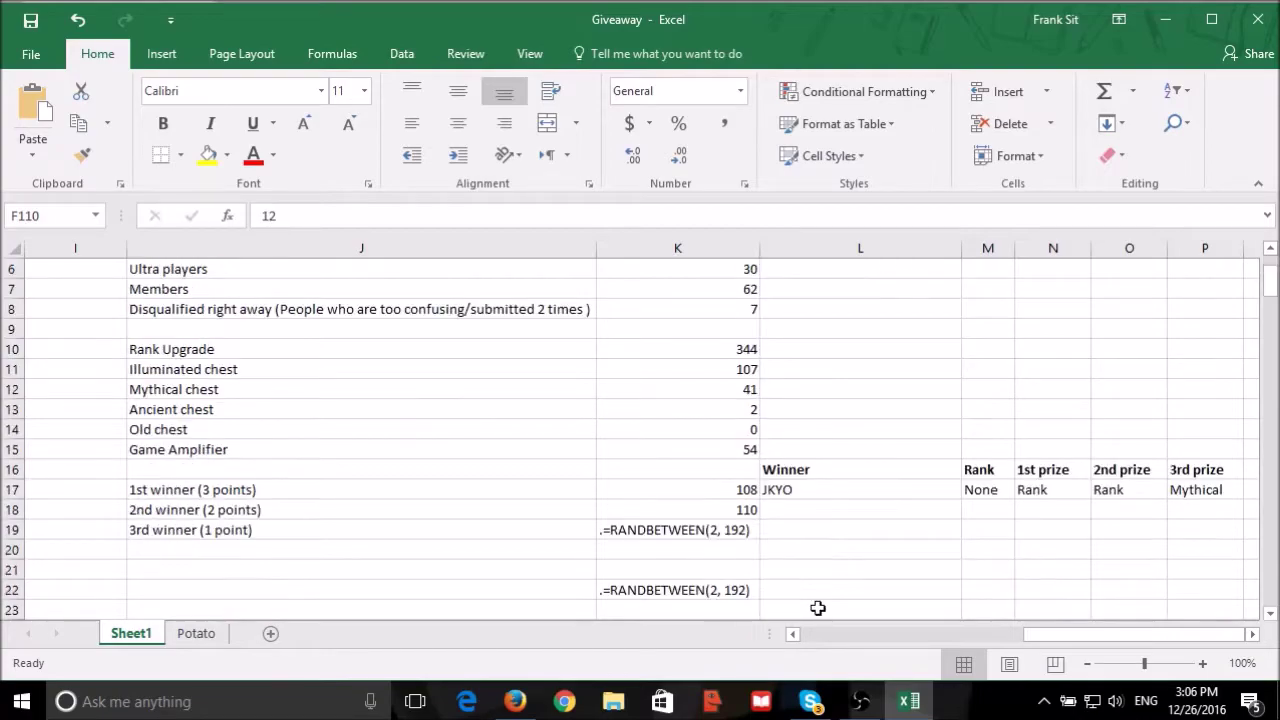
pyautogui.click(856, 512)
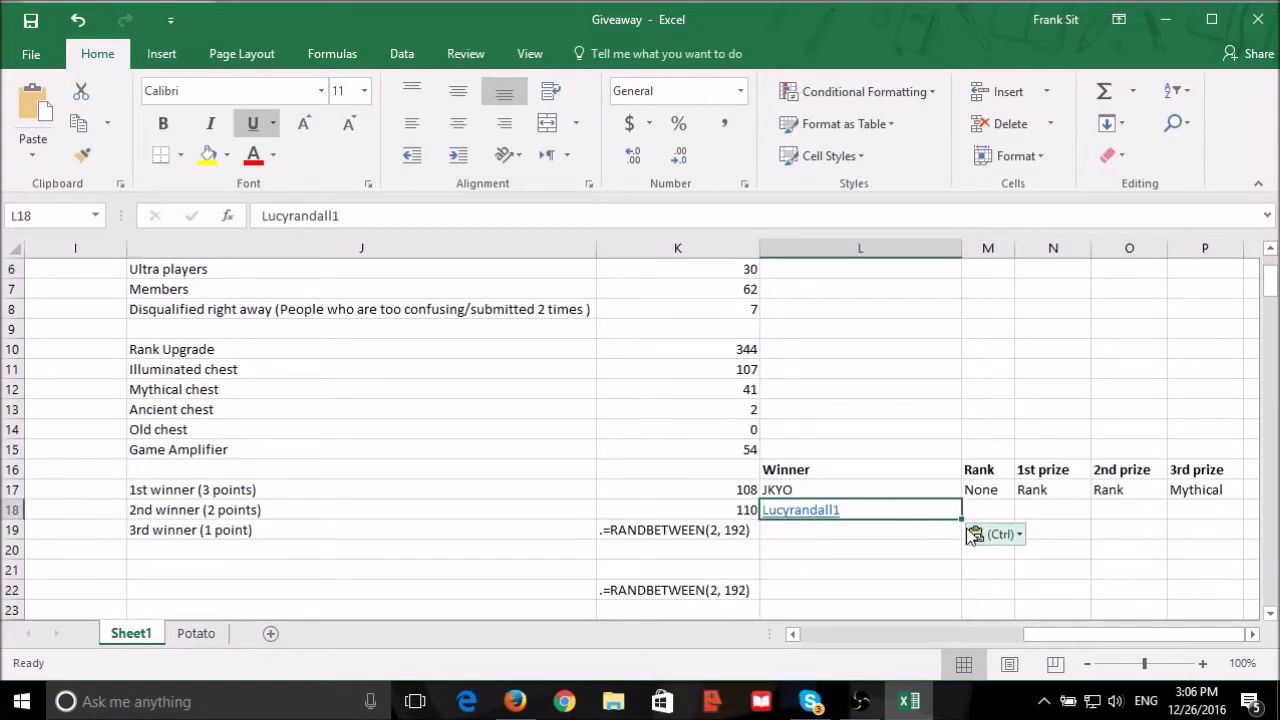
pyautogui.hotkey('ctrl', 'z')
pyautogui.moveTo(1110, 634); pyautogui.dragTo(761, 579)
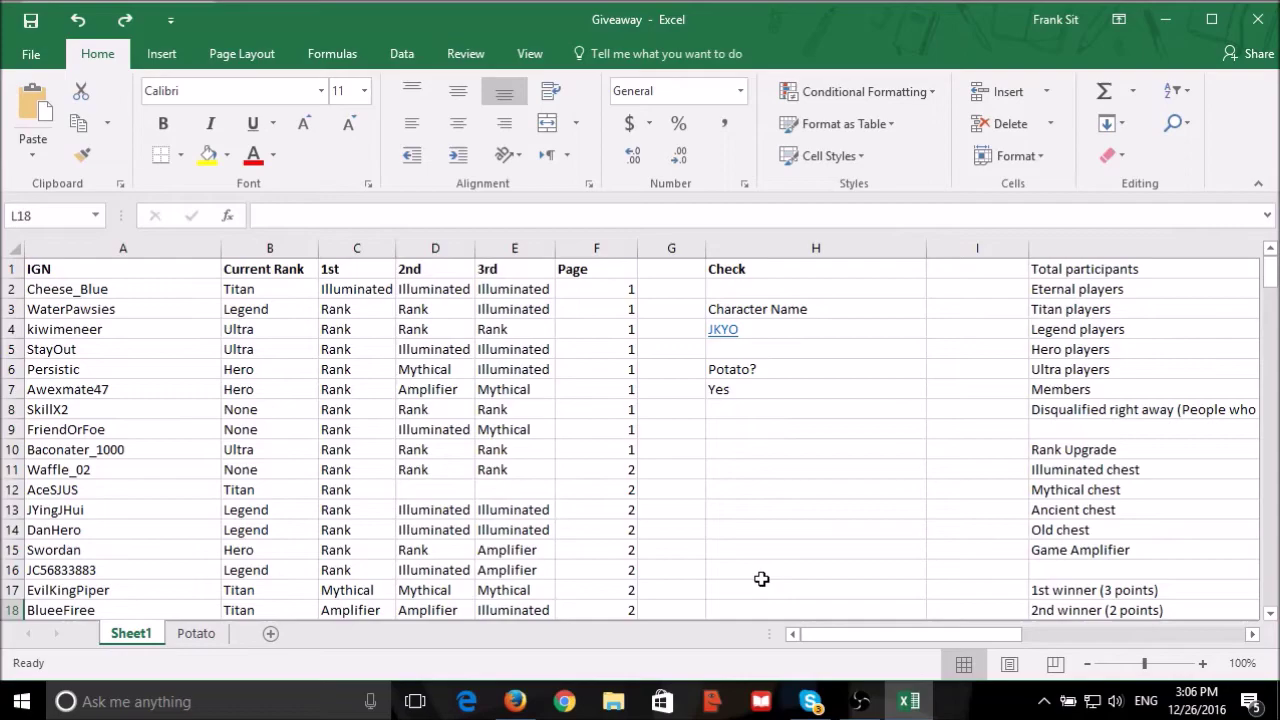
pyautogui.click(795, 331)
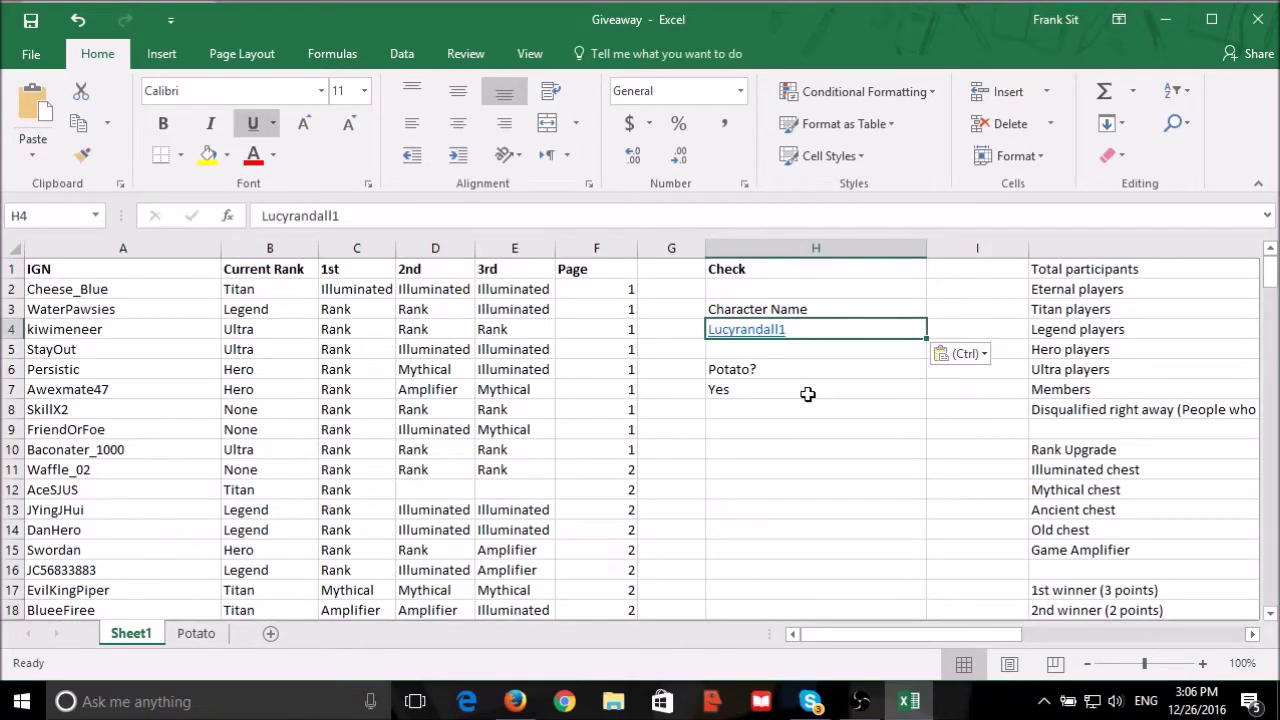
pyautogui.click(807, 392)
# Copy row 110's name, rank and prizes (A110:D110) into the 2nd winner row L18.
pyautogui.scroll(-20, 944, 592)
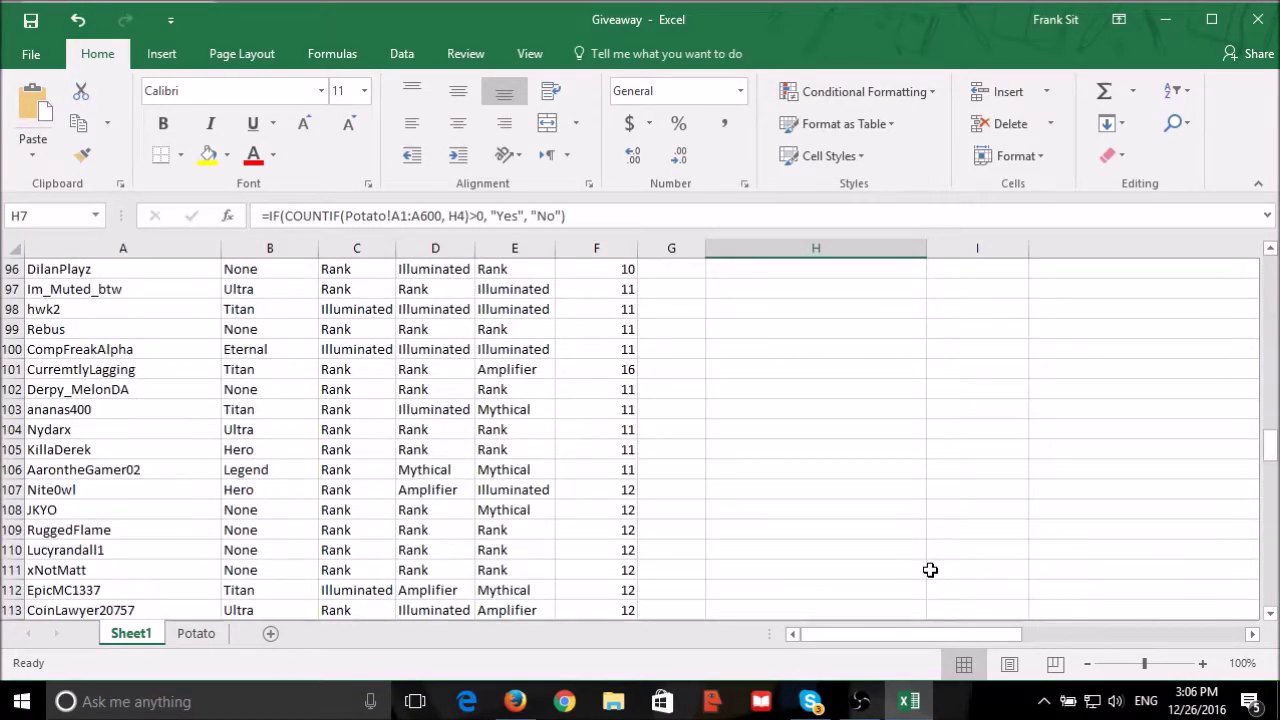
pyautogui.moveTo(84, 357); pyautogui.dragTo(450, 352)
pyautogui.hotkey('ctrl', 'c')
pyautogui.moveTo(858, 630); pyautogui.dragTo(1060, 633)
pyautogui.scroll(20, 1046, 509)
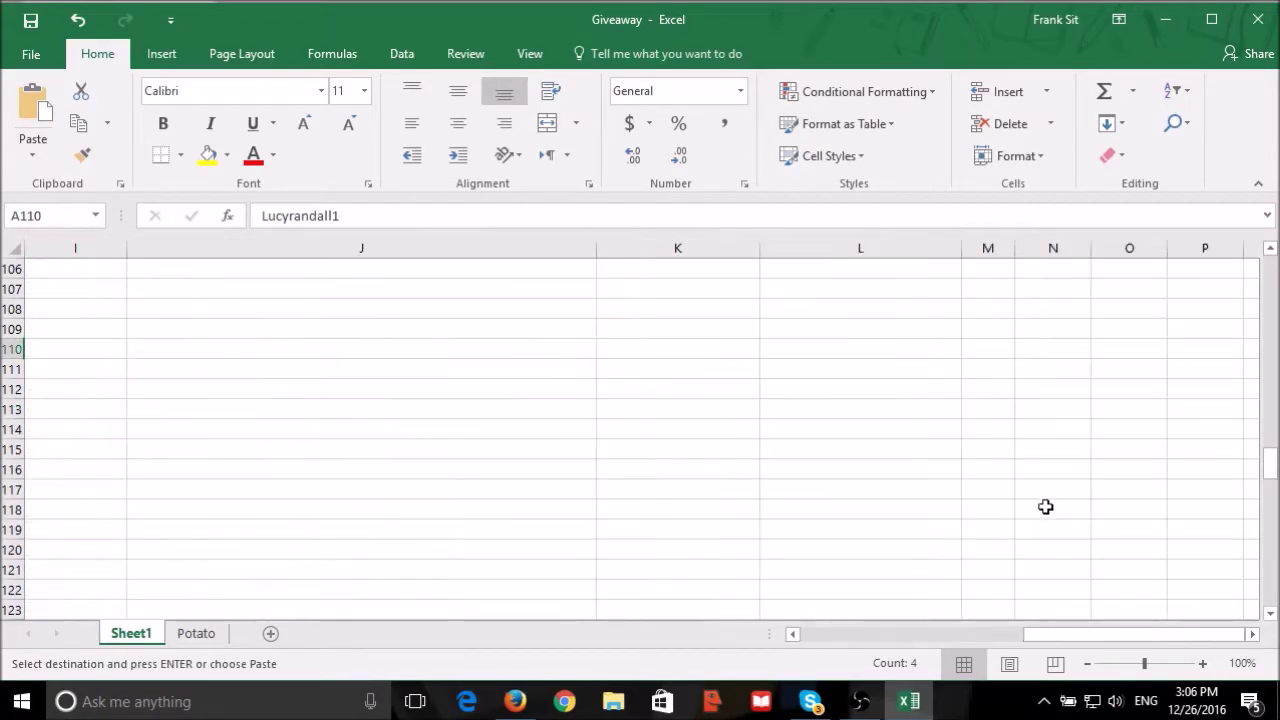
pyautogui.click(872, 504)
pyautogui.hotkey('ctrl', 'v')
pyautogui.click(917, 527)
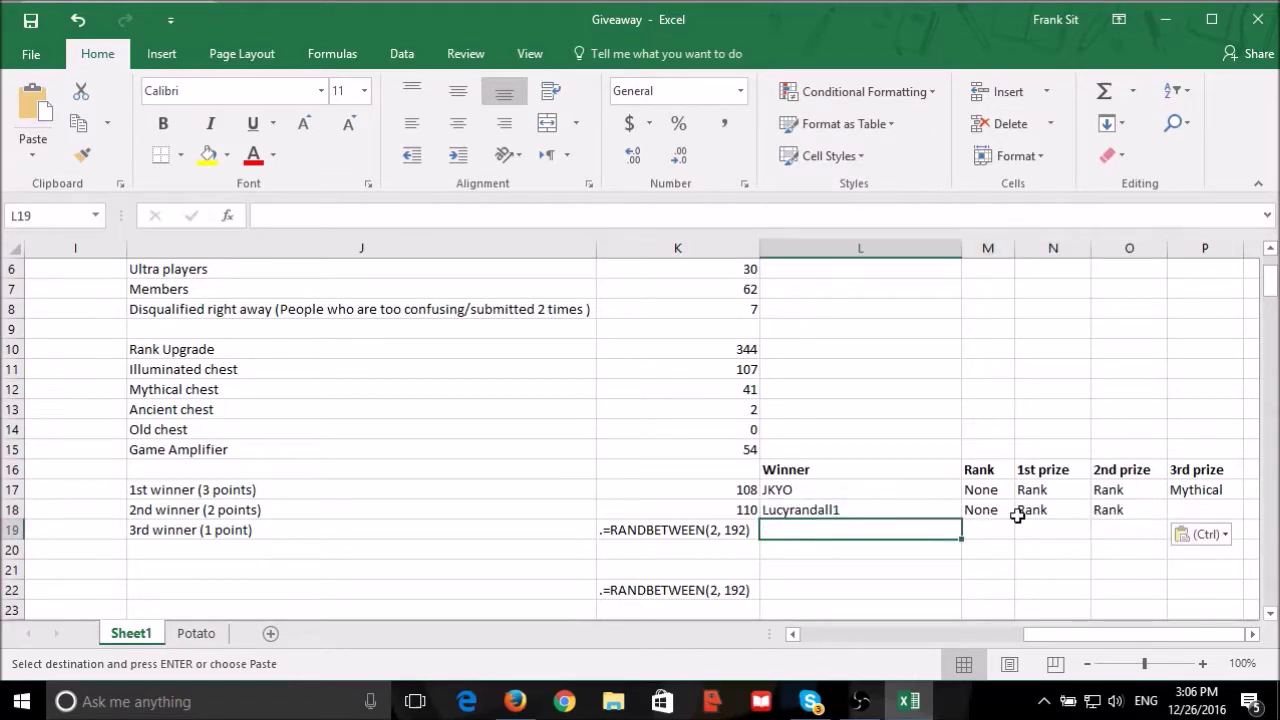
# Remove the dot before K19's RANDBETWEEN formula and fix its 127 result as a typed value.
pyautogui.click(1020, 510)
pyautogui.click(686, 532)
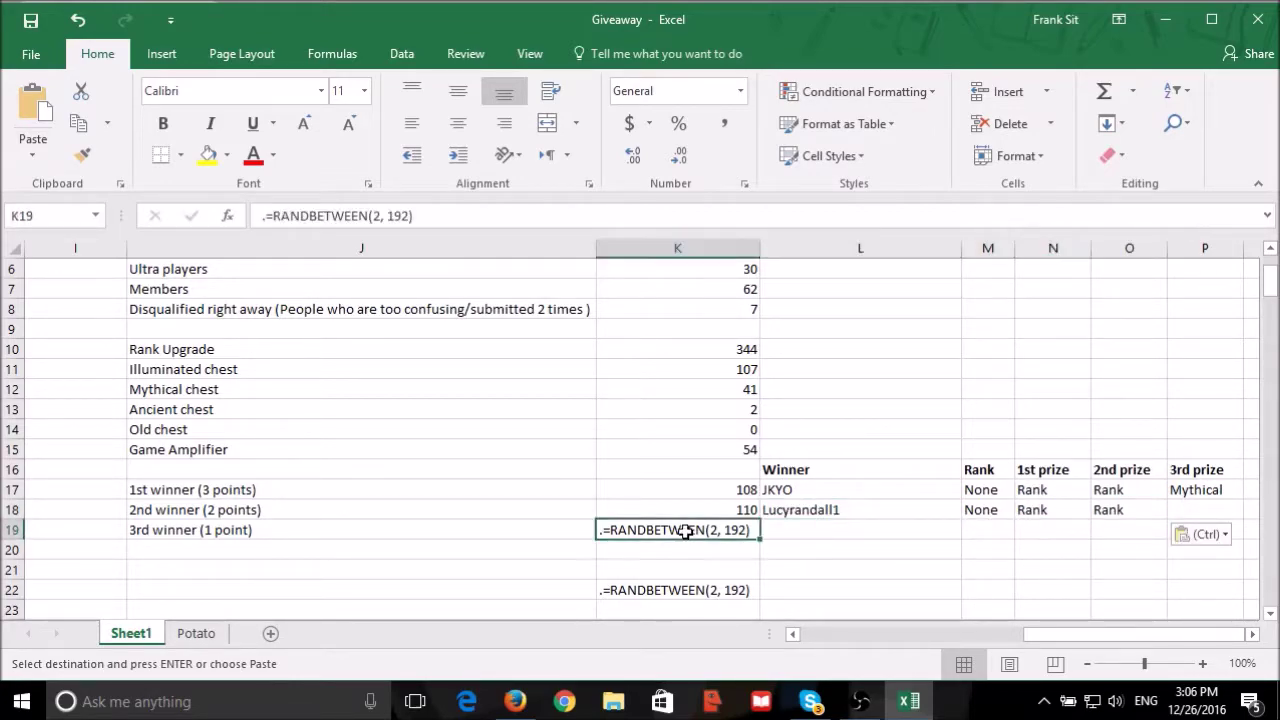
pyautogui.click(271, 221)
pyautogui.press('BackSpace')
pyautogui.press('Return')
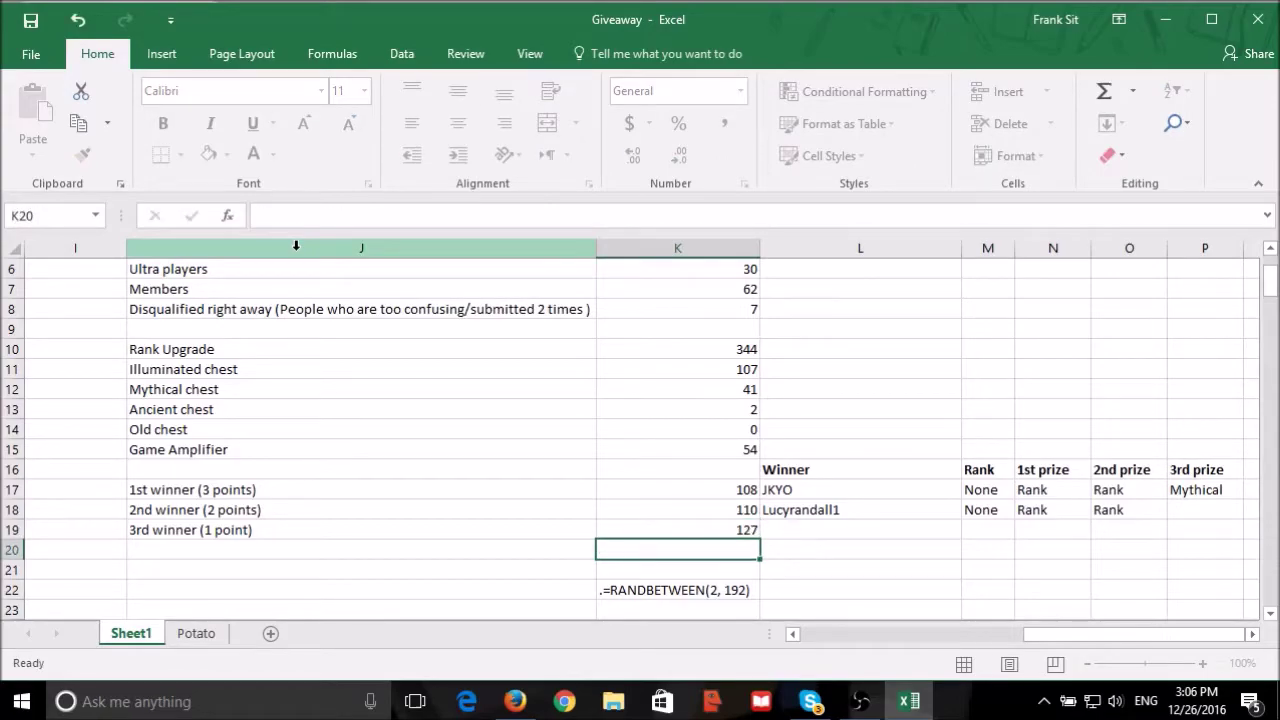
pyautogui.click(700, 531)
pyautogui.write('127')
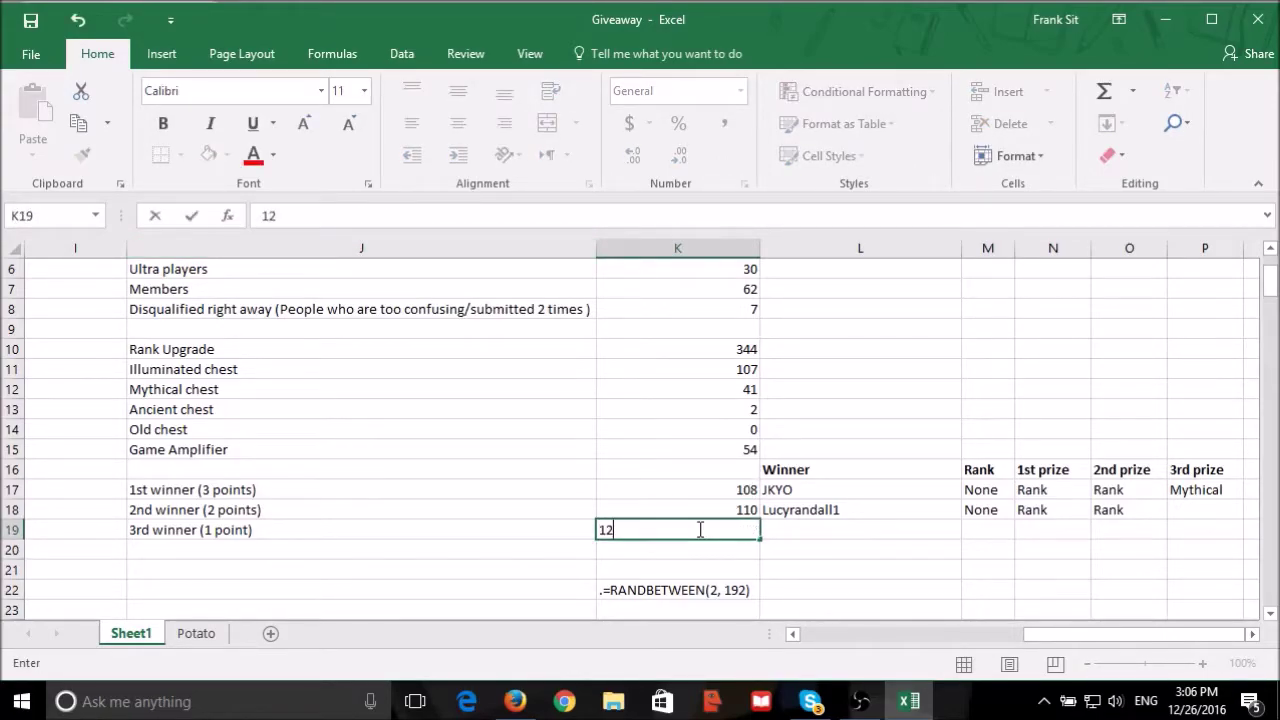
pyautogui.press('Return')
# Find entrant 127's row and forum page number, then return to the giveaway thread.
pyautogui.moveTo(1100, 634); pyautogui.dragTo(876, 634)
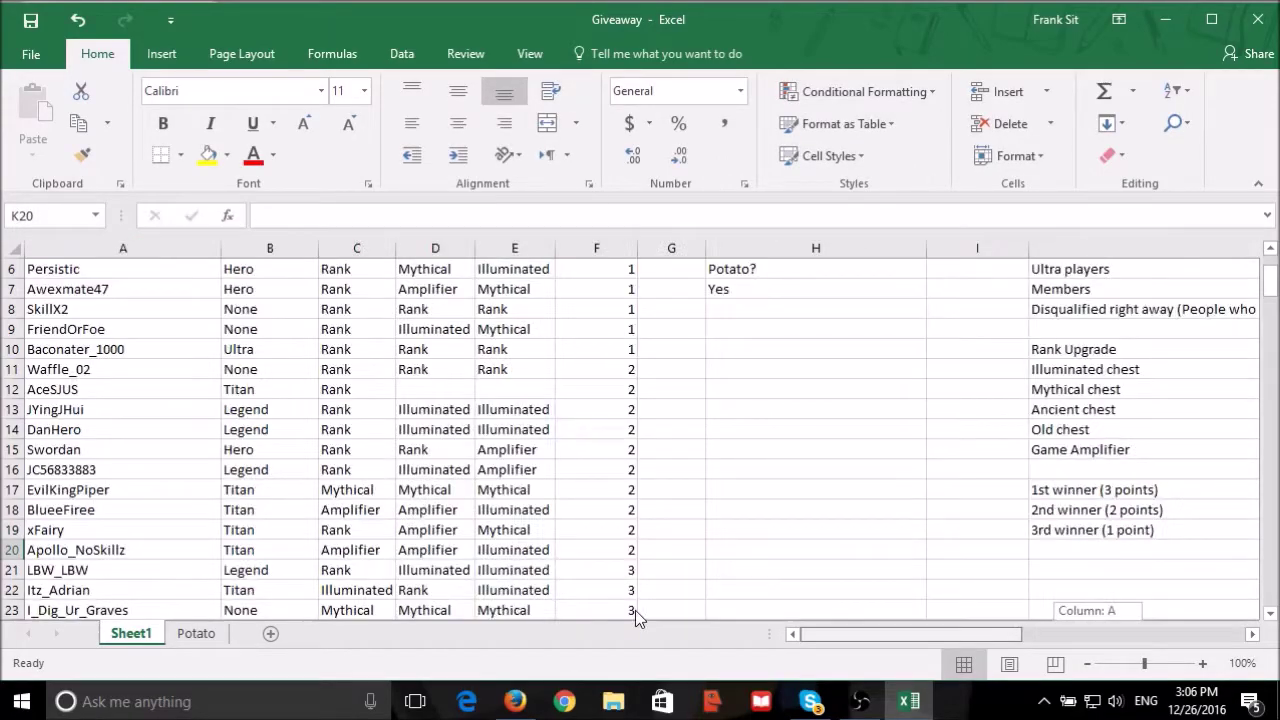
pyautogui.scroll(-20, 583, 423)
pyautogui.scroll(-17, 539, 429)
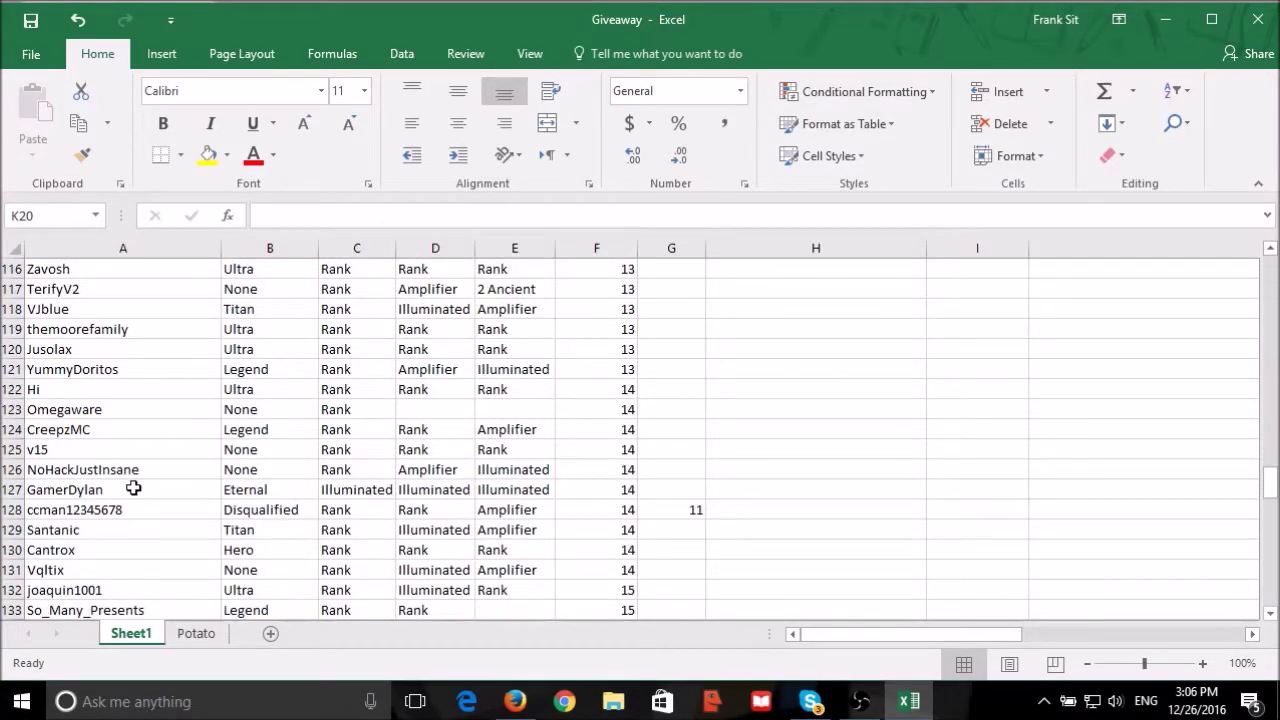
pyautogui.click(133, 488)
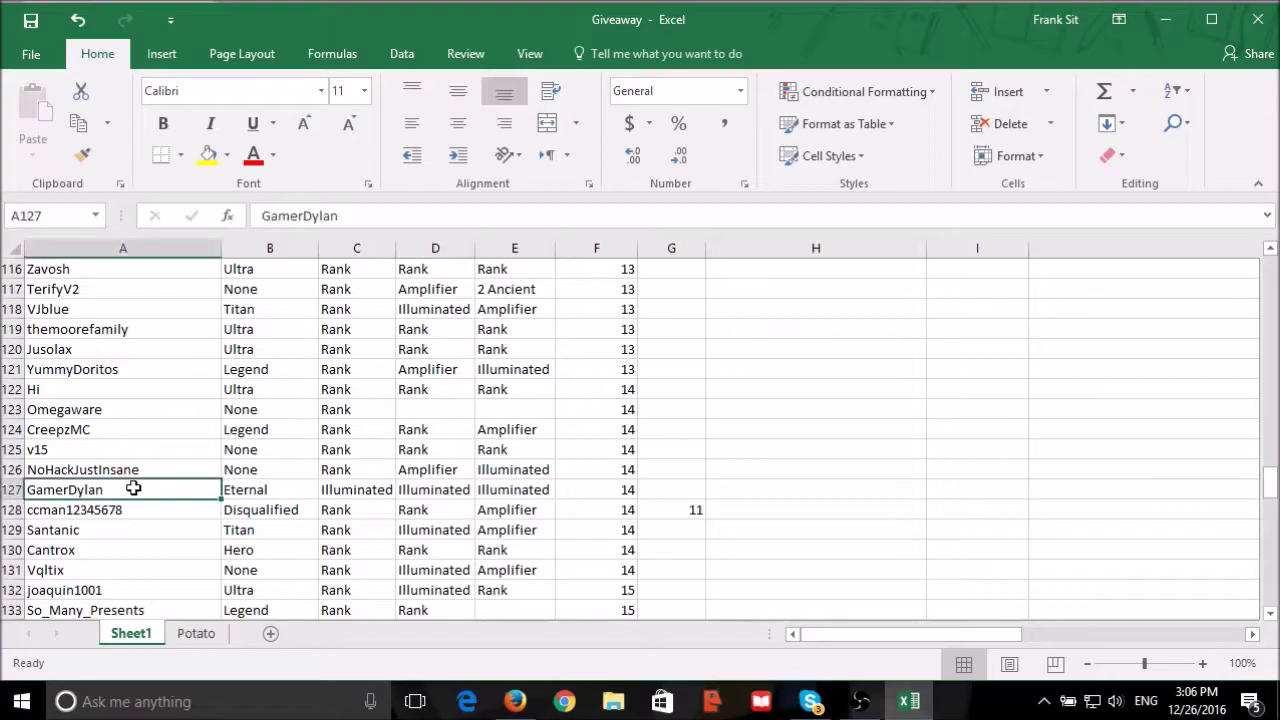
pyautogui.click(568, 496)
pyautogui.click(515, 701)
pyautogui.scroll(15, 751, 400)
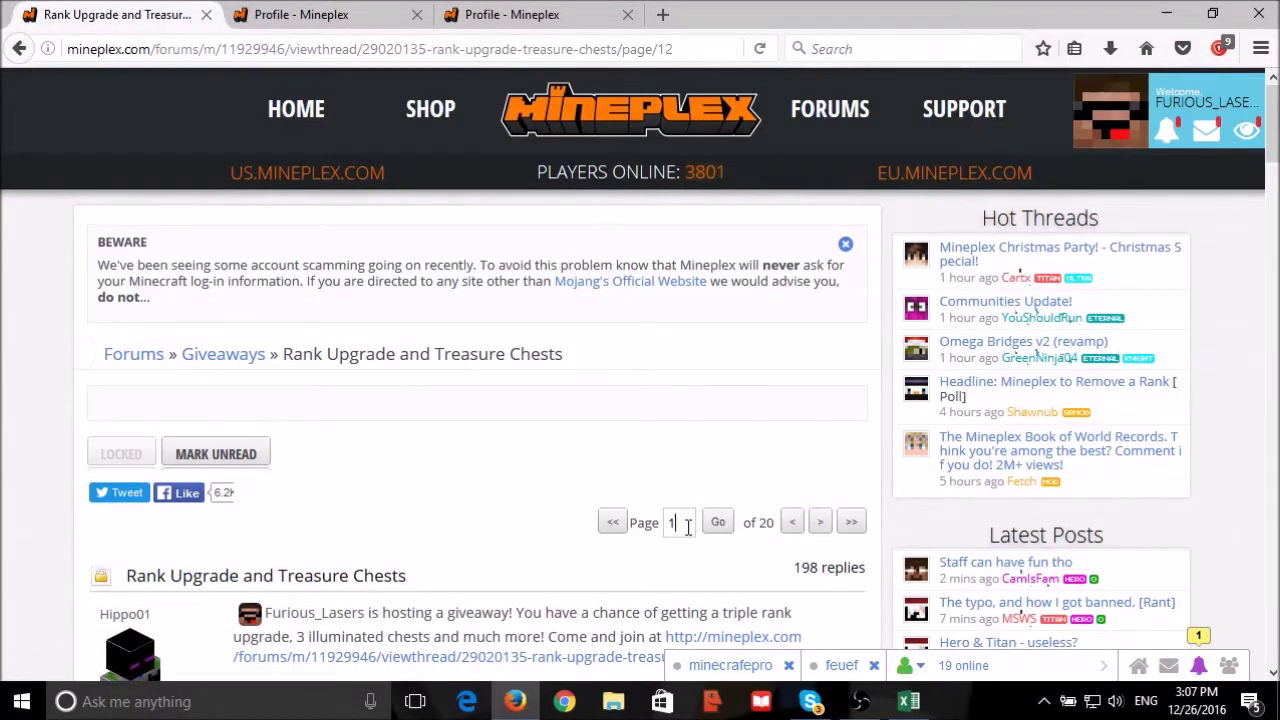
# Load page 14 of the giveaway thread and scroll down to the drawn entrant's post.
pyautogui.click(712, 521)
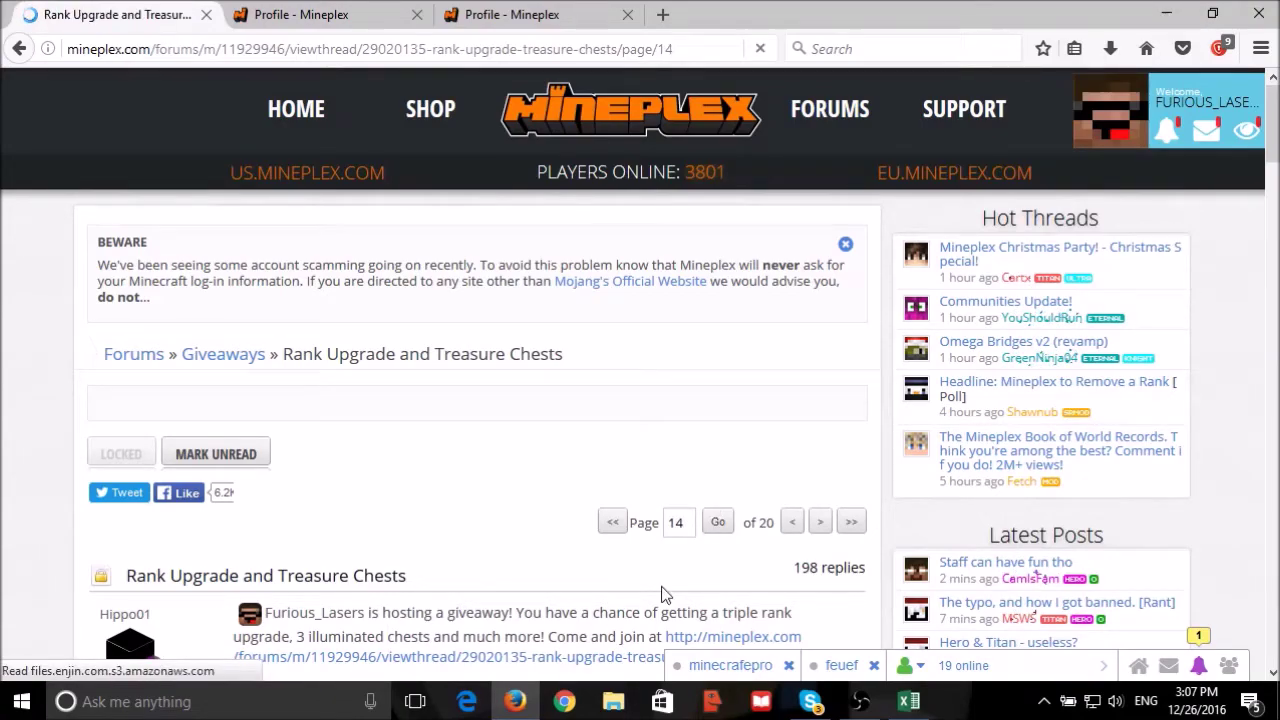
pyautogui.scroll(-3, 577, 495)
pyautogui.scroll(-3, 612, 523)
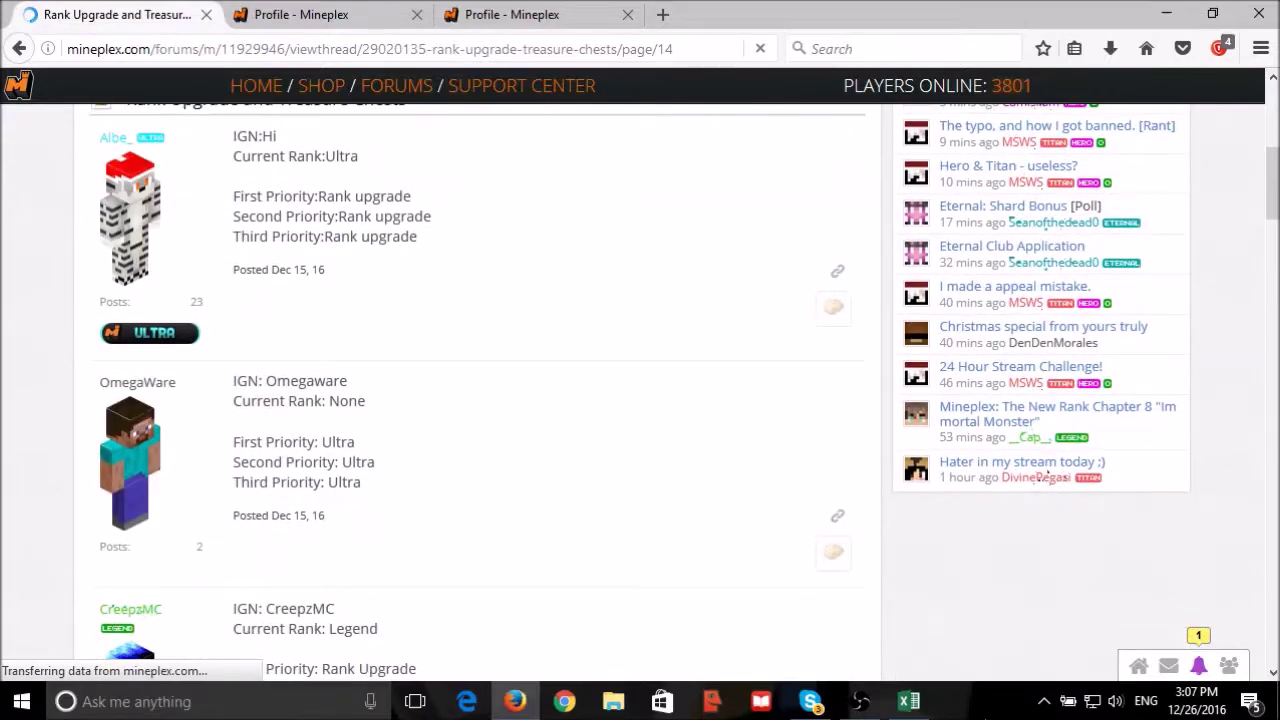
pyautogui.click(908, 701)
pyautogui.hotkey('alt', 'Tab')
pyautogui.scroll(-9, 332, 388)
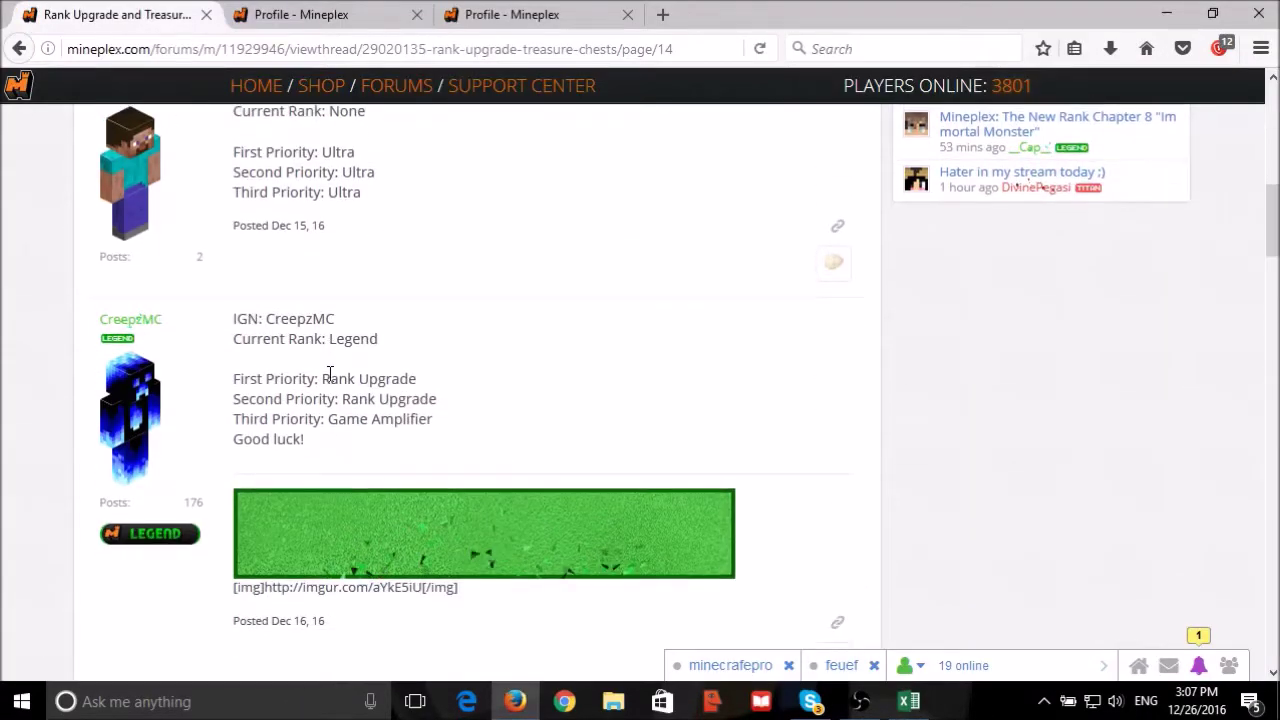
pyautogui.scroll(-10, 331, 387)
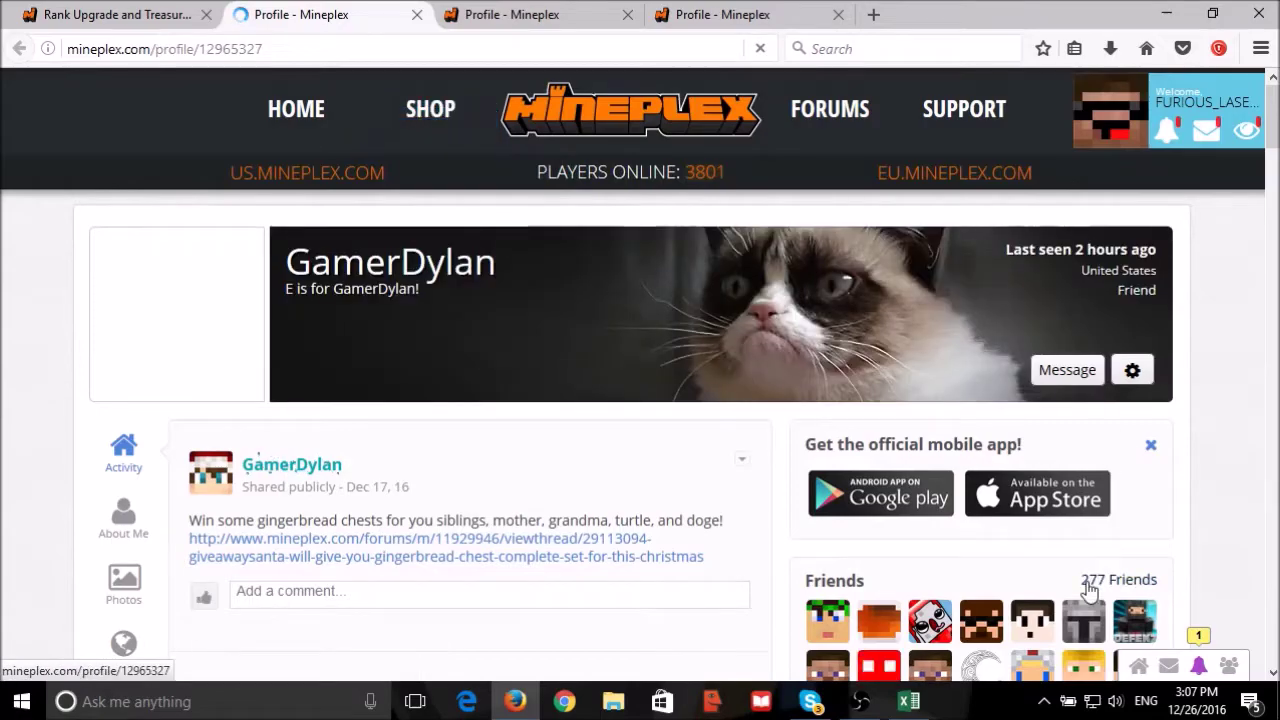
# Search the entrant's friends list for 'ur' to find the host, then select the entrant's username.
pyautogui.click(1083, 581)
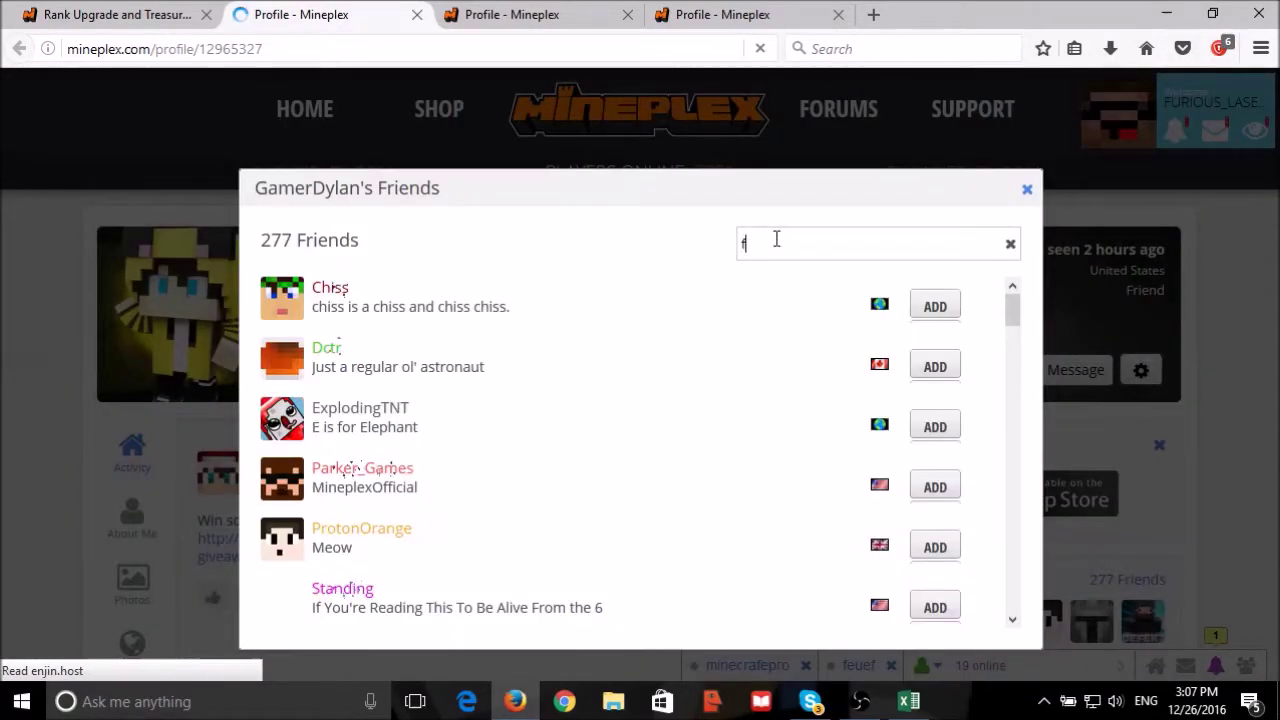
pyautogui.write('ur')
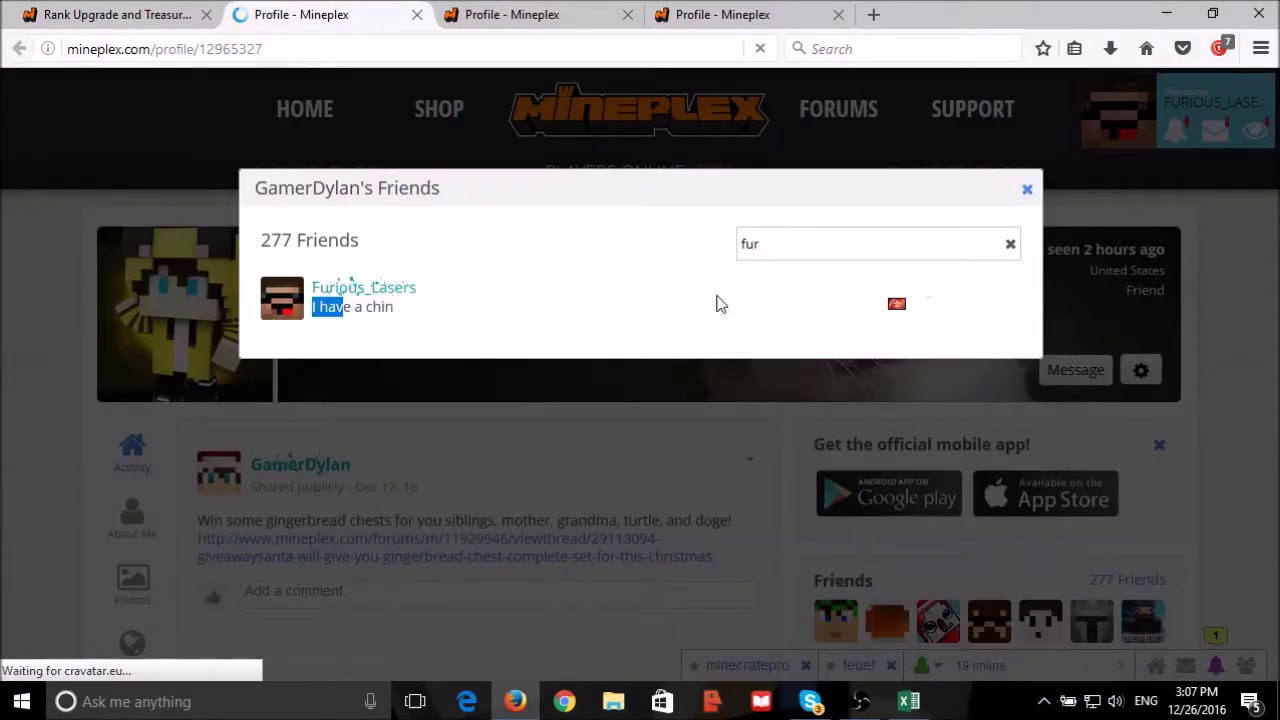
pyautogui.click(1028, 190)
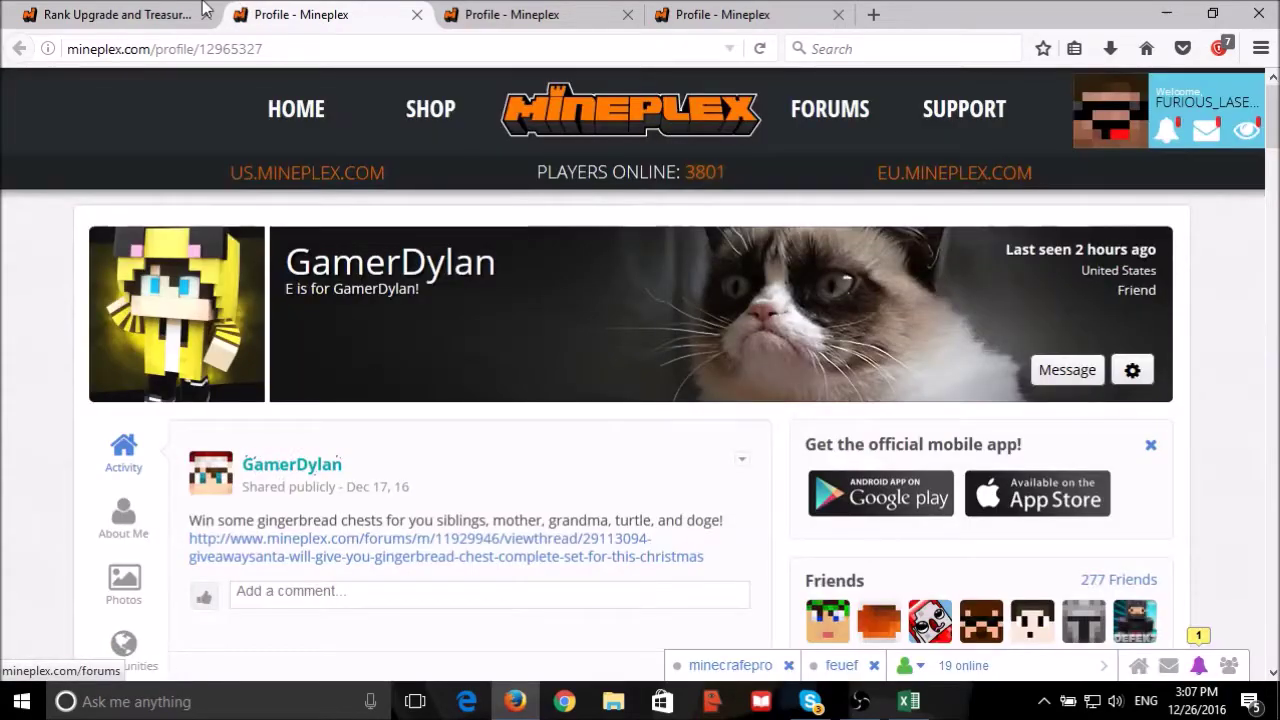
pyautogui.click(110, 14)
pyautogui.moveTo(88, 318); pyautogui.dragTo(206, 320)
pyautogui.hotkey('ctrl', 'c')
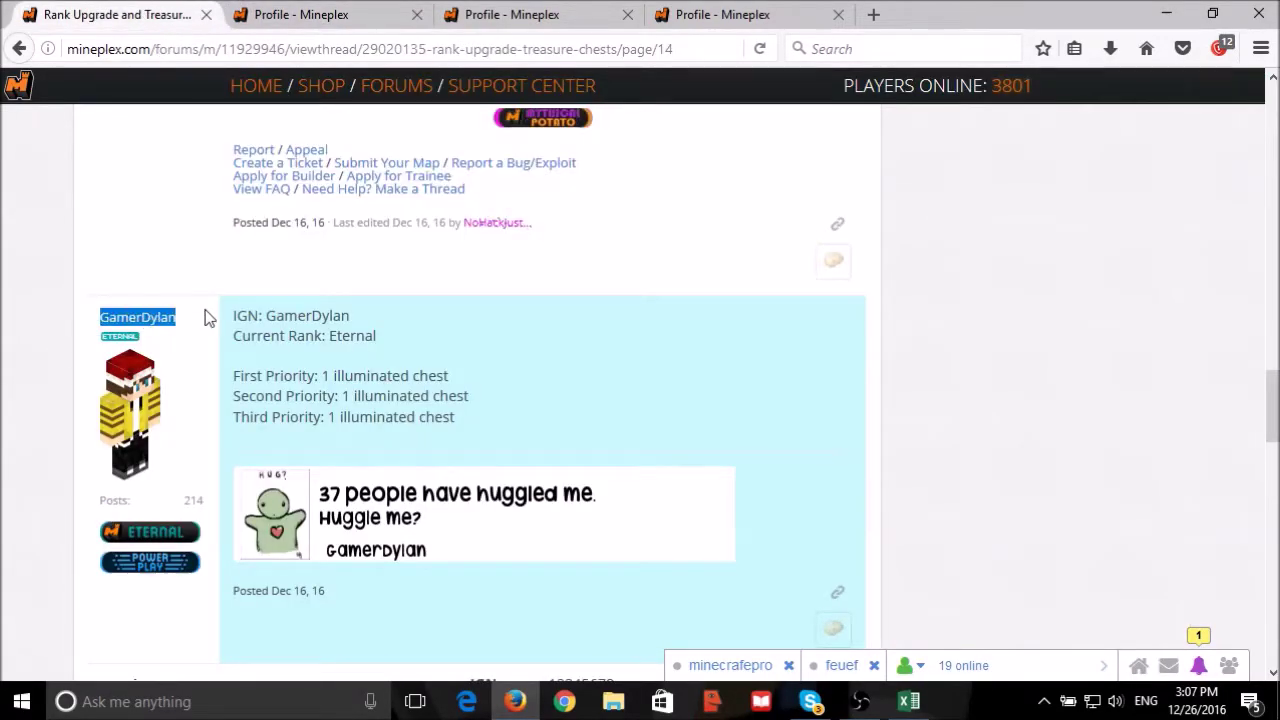
# Paste the copied entrant name into the name-check cell and view the membership result.
pyautogui.click(908, 701)
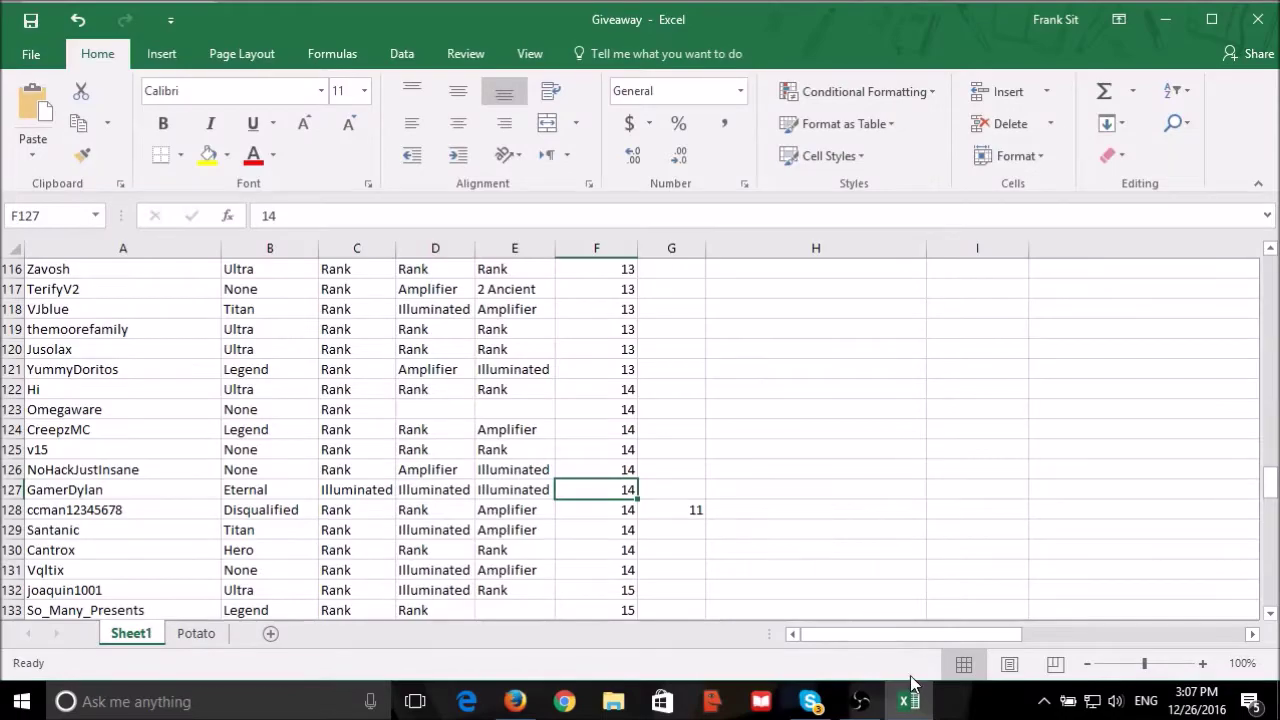
pyautogui.scroll(20, 692, 448)
pyautogui.click(812, 343)
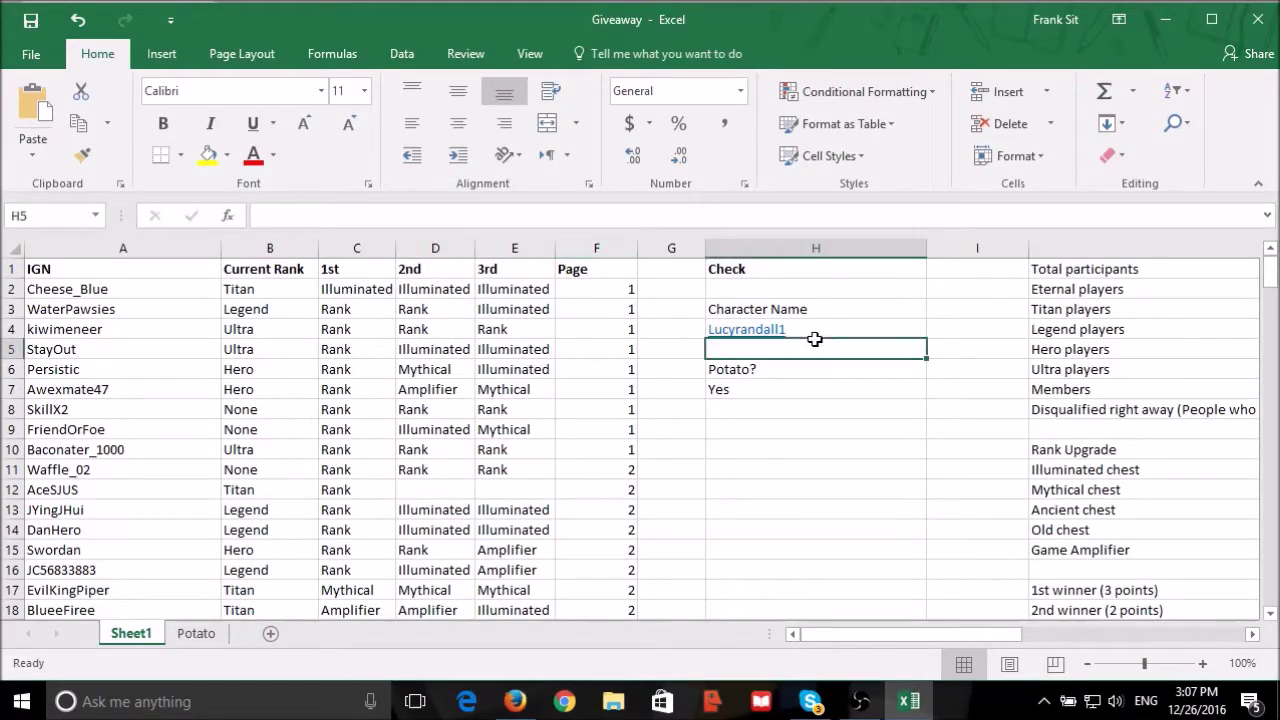
pyautogui.click(815, 330)
pyautogui.hotkey('ctrl', 'v')
pyautogui.click(792, 385)
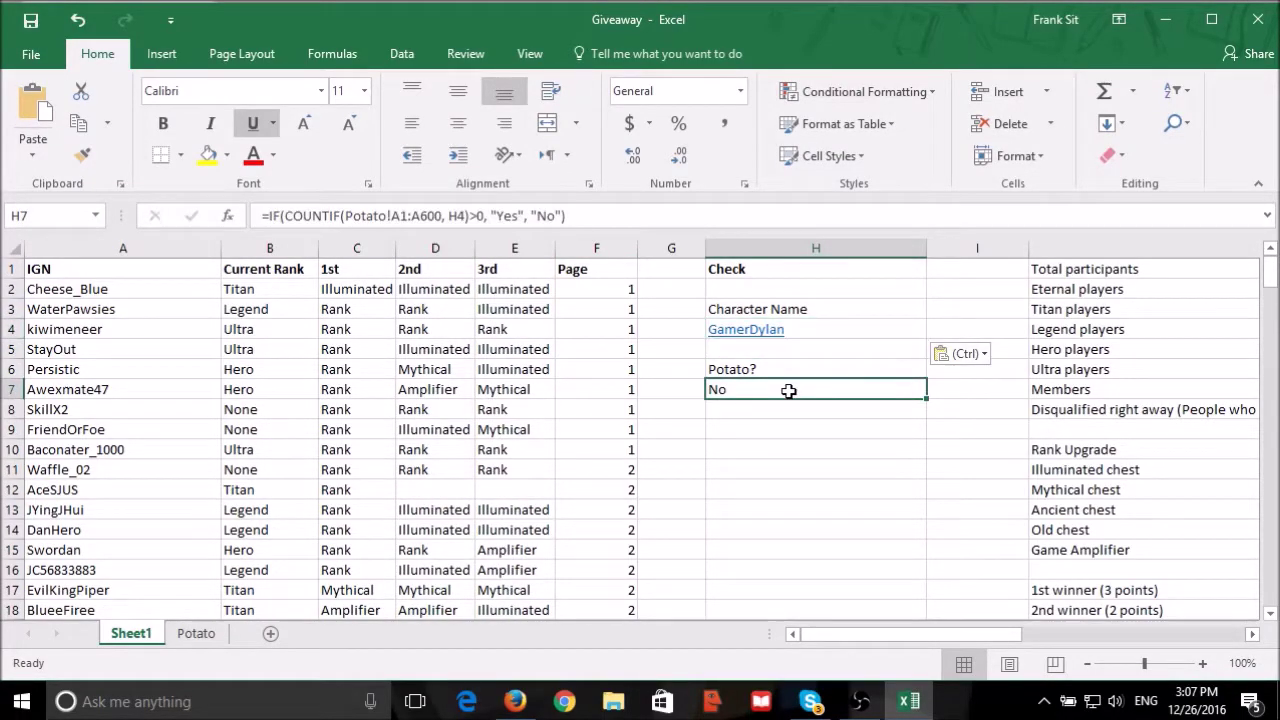
pyautogui.moveTo(907, 634); pyautogui.dragTo(1129, 634)
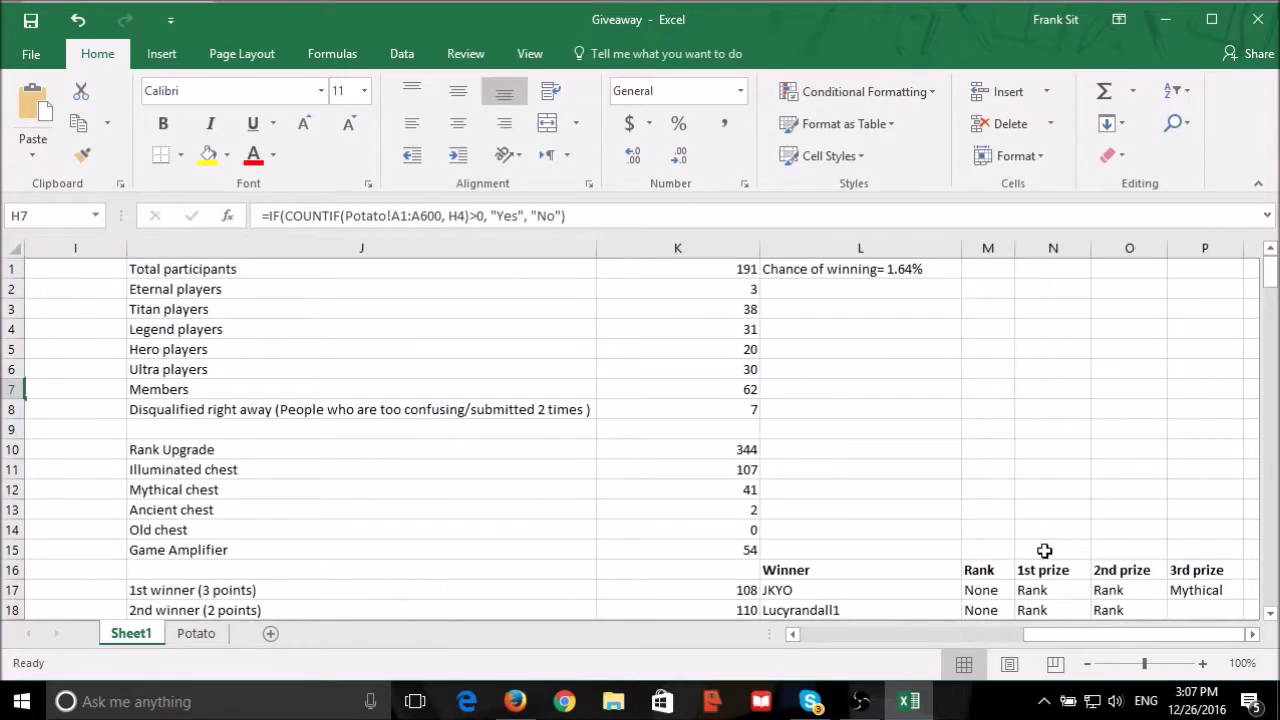
# Redraw the 3rd winner in K19 using the K22 draw formula, then fix the result as 169.
pyautogui.scroll(-3, 1006, 518)
pyautogui.click(745, 486)
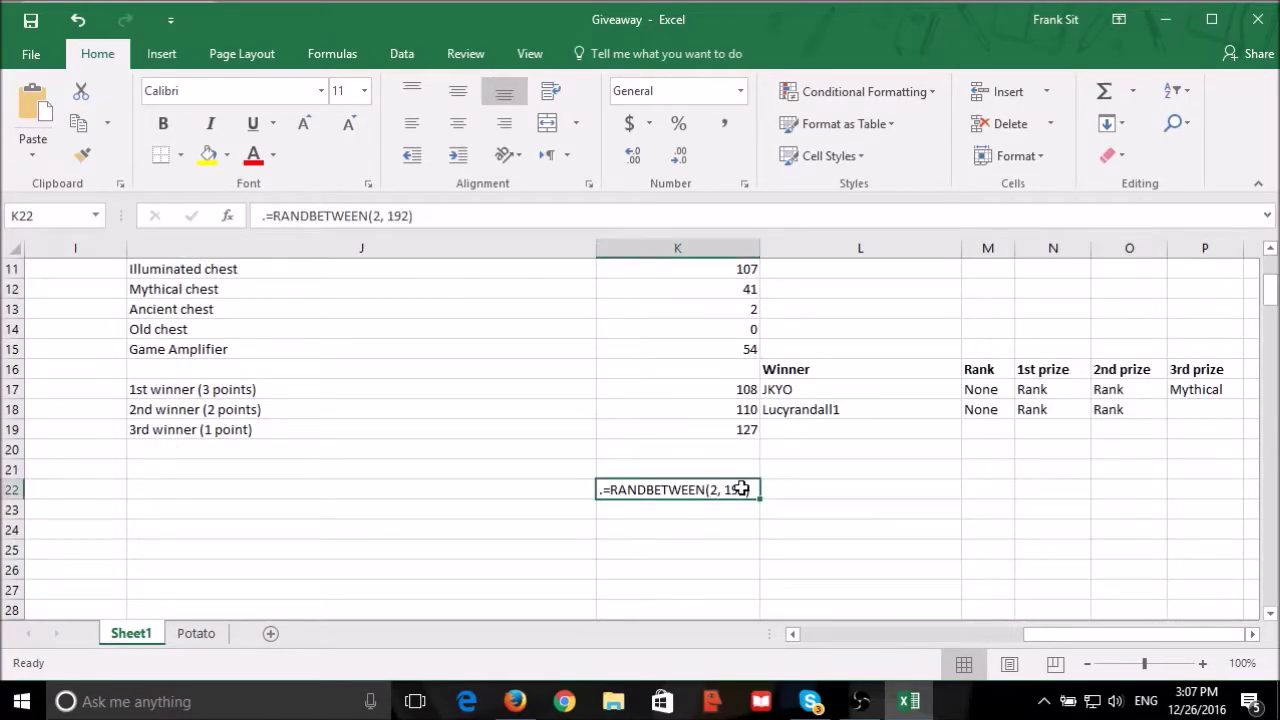
pyautogui.hotkey('ctrl', 'c')
pyautogui.click(743, 430)
pyautogui.hotkey('ctrl', 'v')
pyautogui.press('Escape')
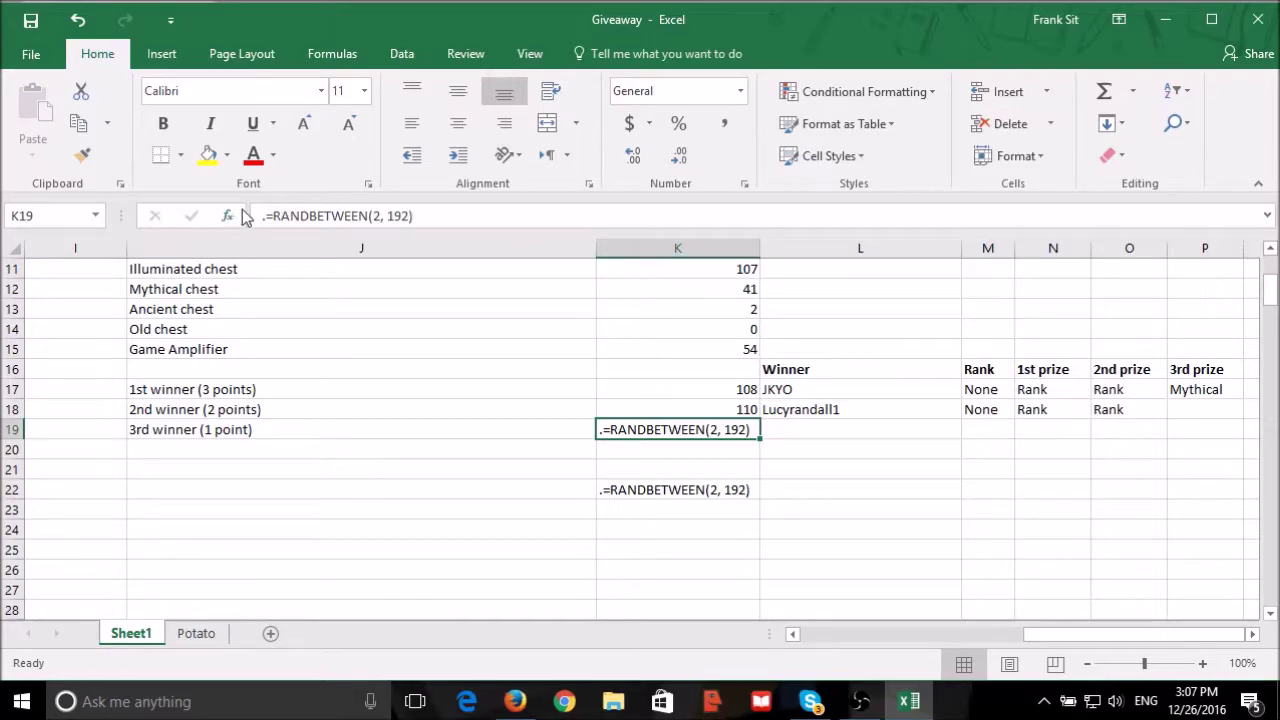
pyautogui.click(265, 215)
pyautogui.press('BackSpace')
pyautogui.press('Return')
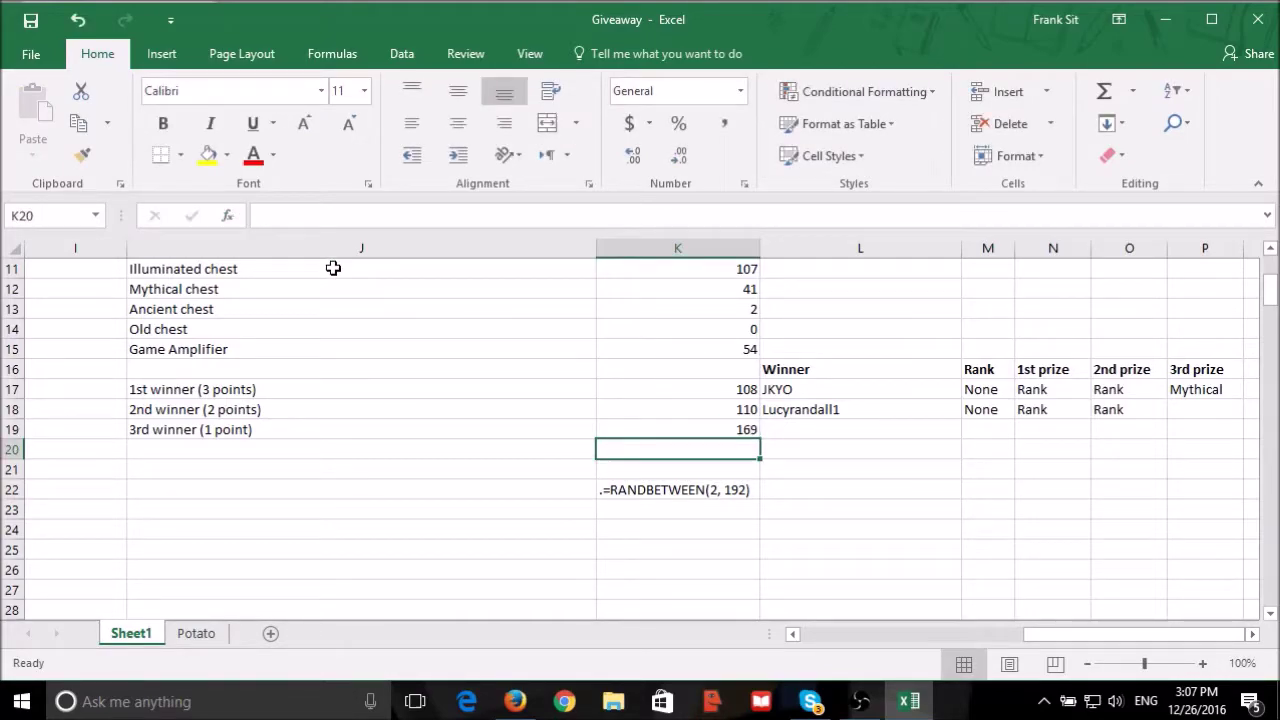
pyautogui.click(649, 422)
pyautogui.write('169')
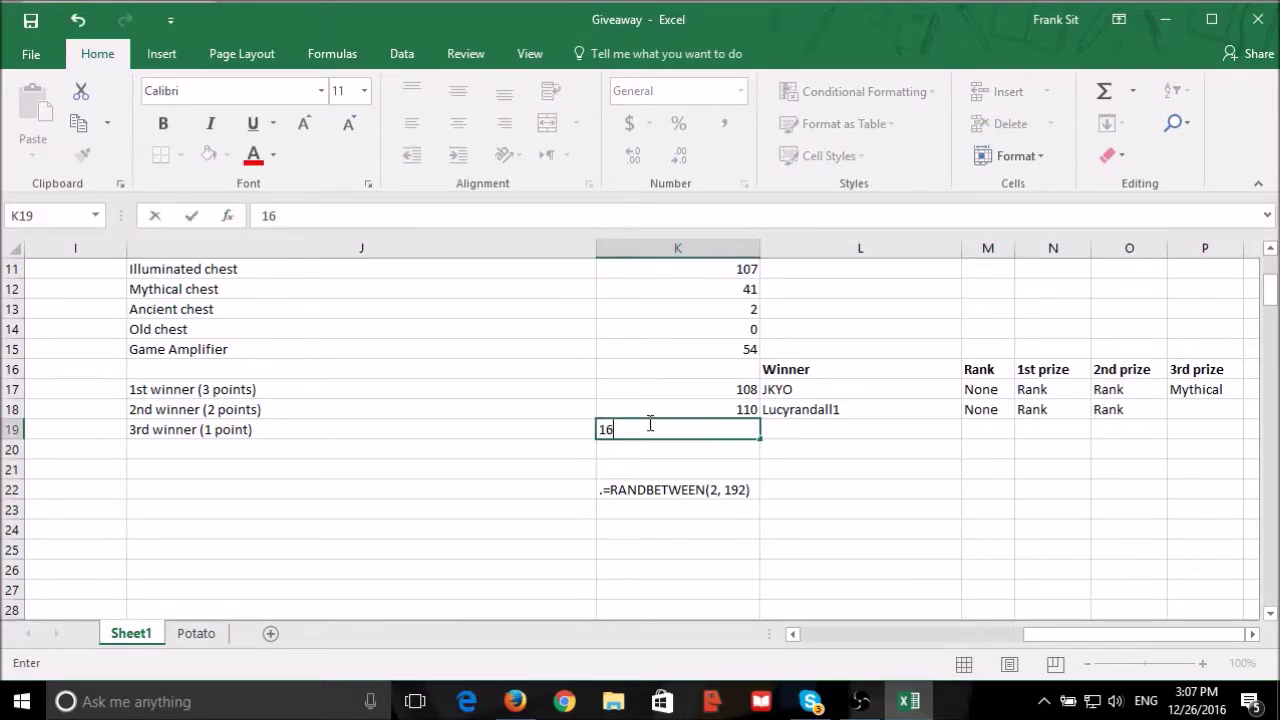
pyautogui.press('Return')
pyautogui.moveTo(1121, 638); pyautogui.dragTo(654, 634)
pyautogui.scroll(-20, 634, 534)
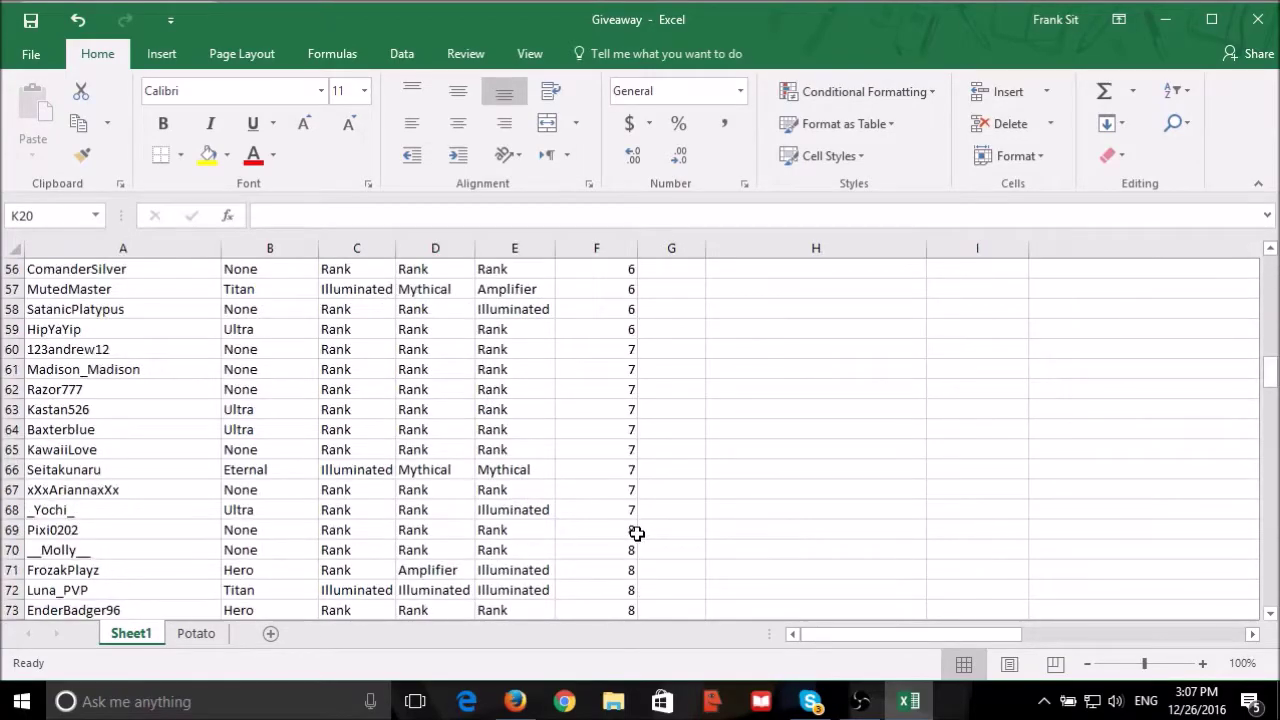
pyautogui.scroll(-7, 630, 534)
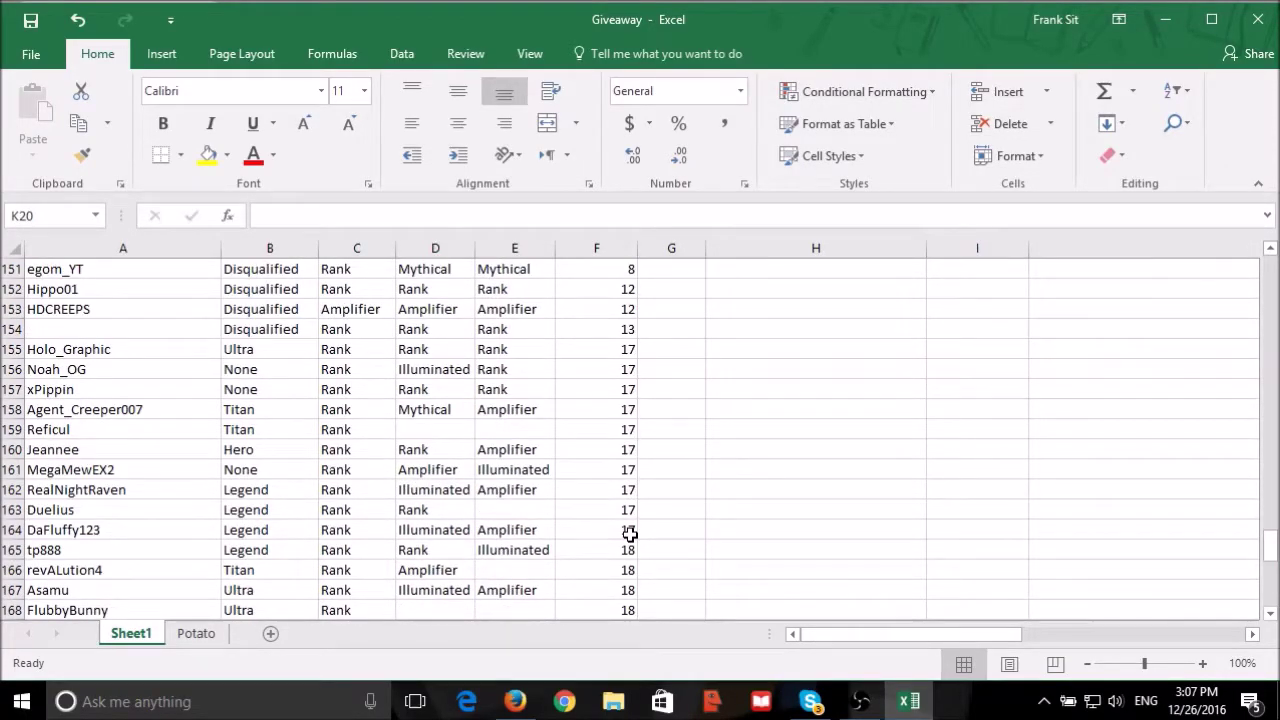
pyautogui.scroll(-2, 630, 534)
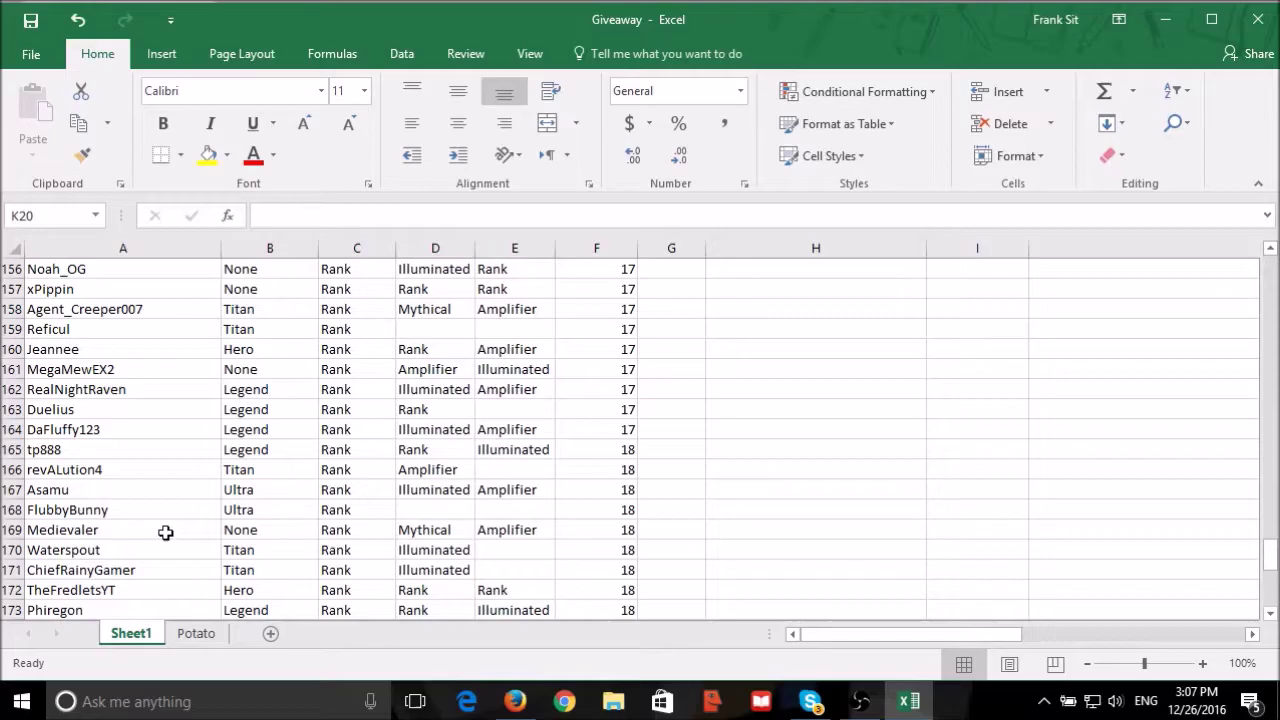
pyautogui.moveTo(165, 533); pyautogui.dragTo(574, 540)
pyautogui.click(578, 534)
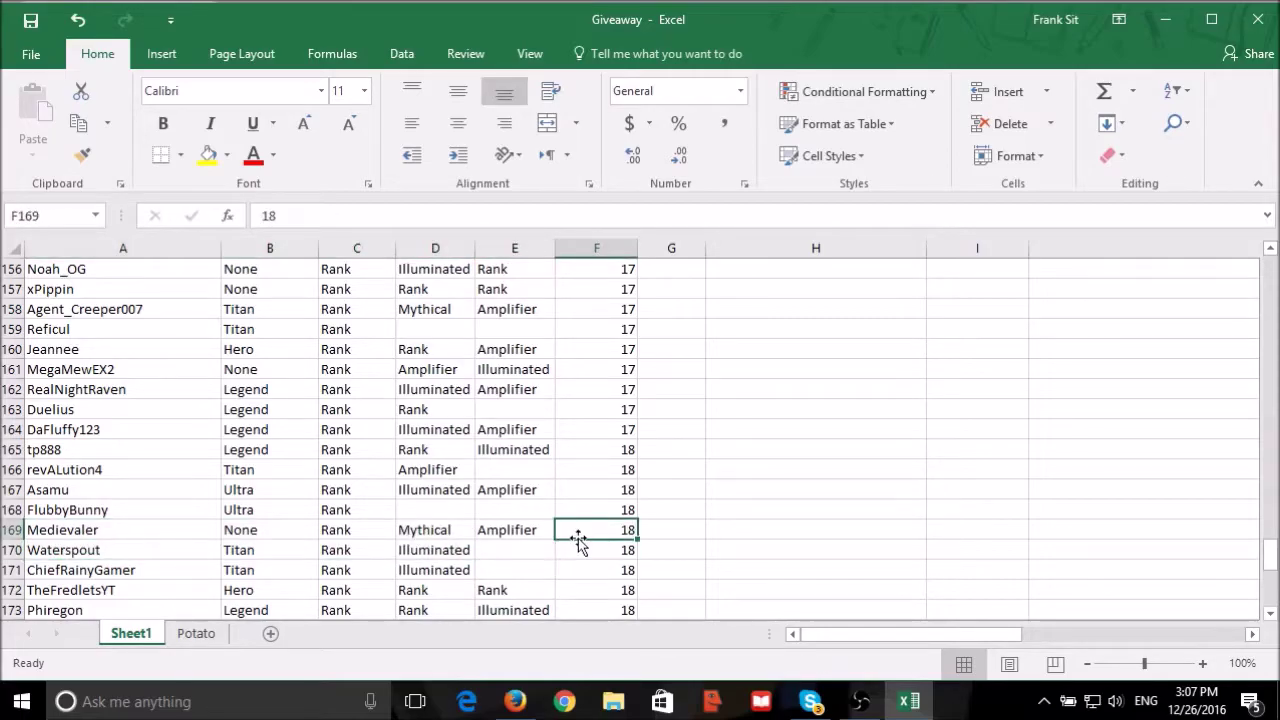
# Jump to page 18 of the giveaway thread and scroll down to Medievaler's post.
pyautogui.click(533, 706)
pyautogui.scroll(10, 620, 453)
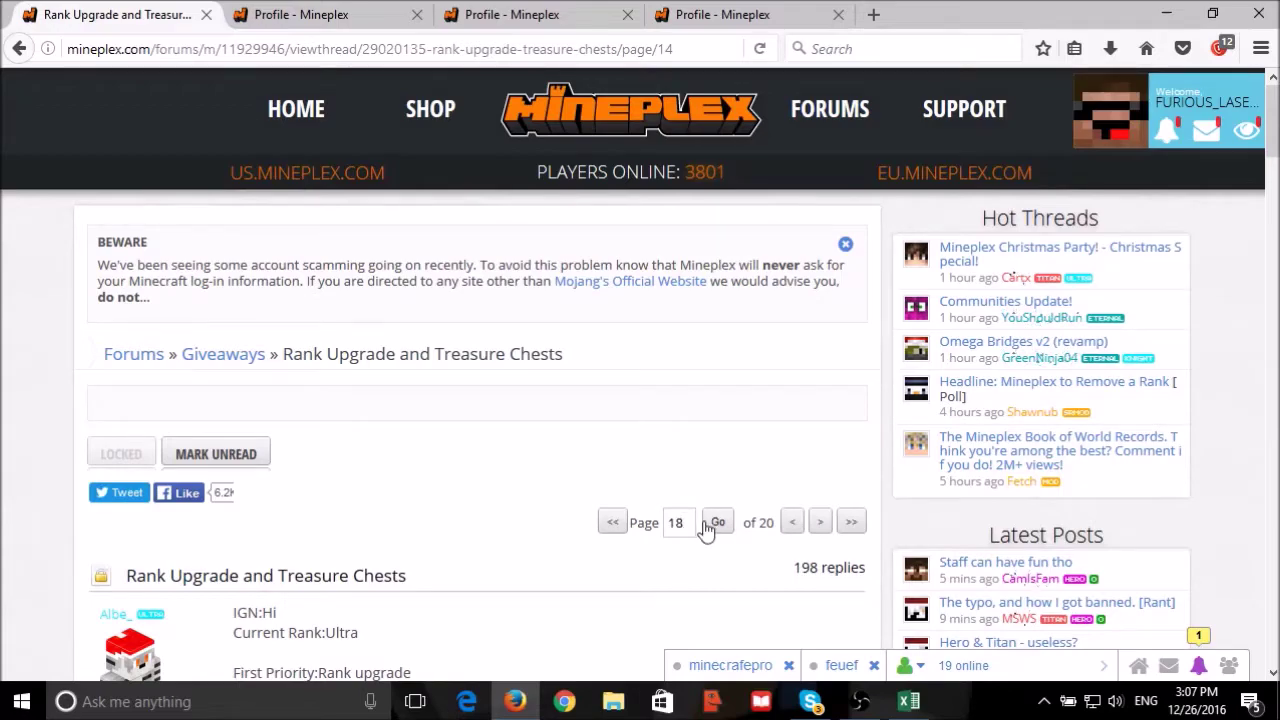
pyautogui.click(705, 525)
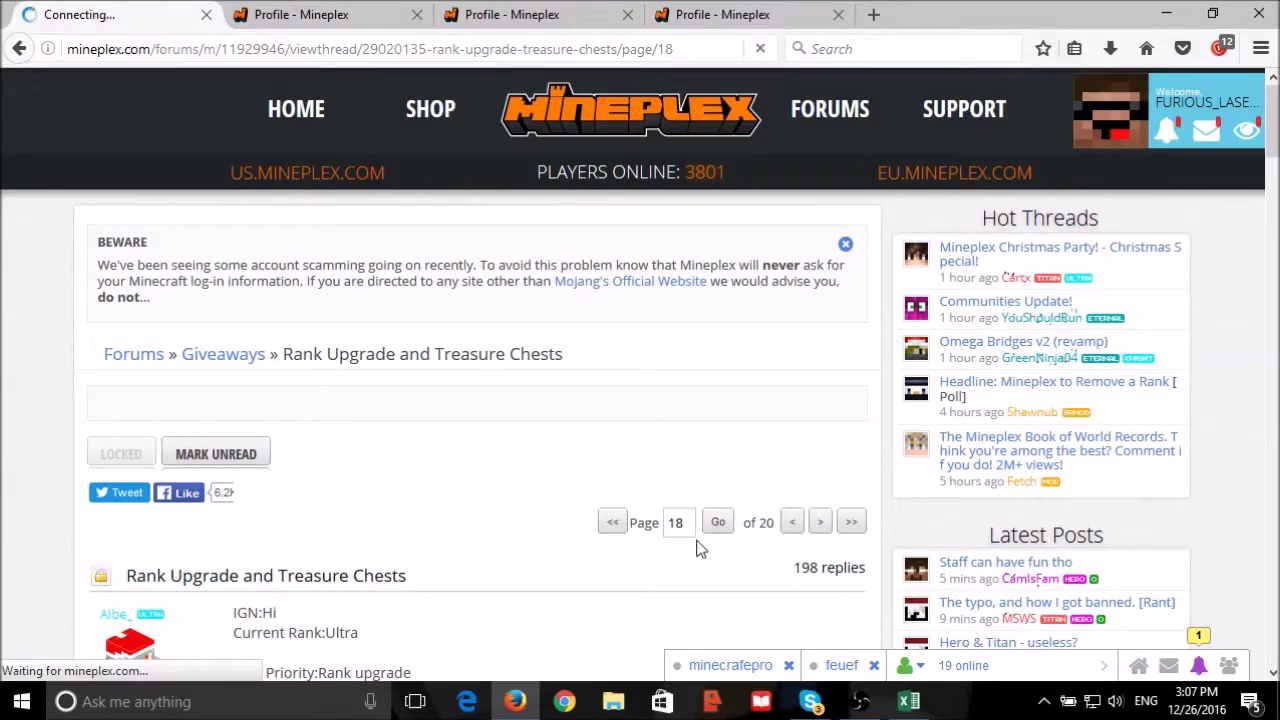
pyautogui.scroll(-10, 518, 488)
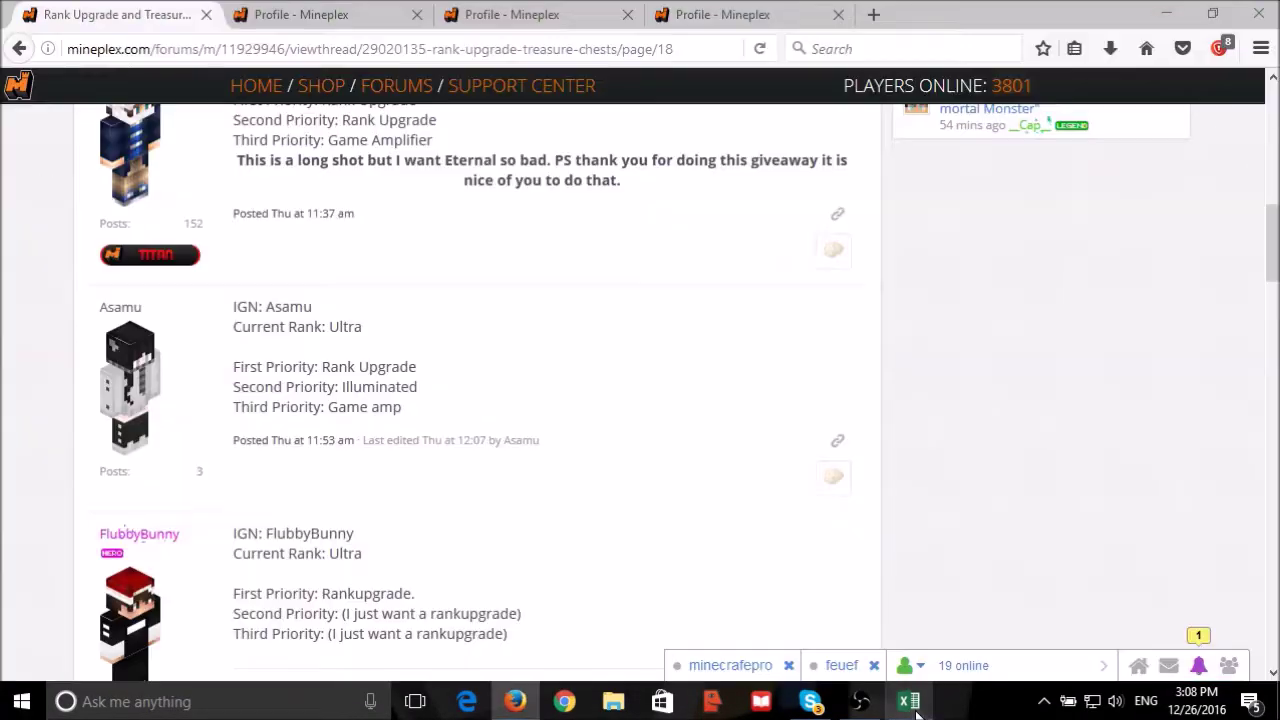
pyautogui.scroll(-4, 419, 298)
pyautogui.scroll(-1, 419, 298)
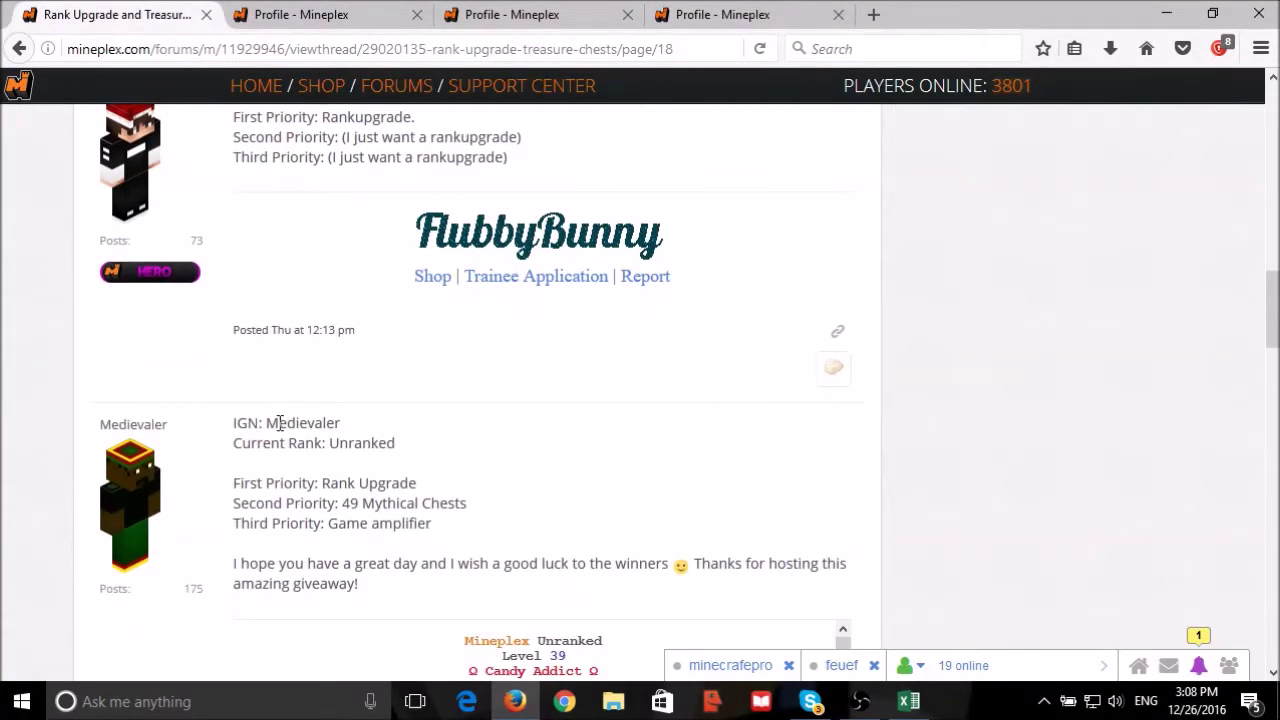
pyautogui.middleClick(122, 428)
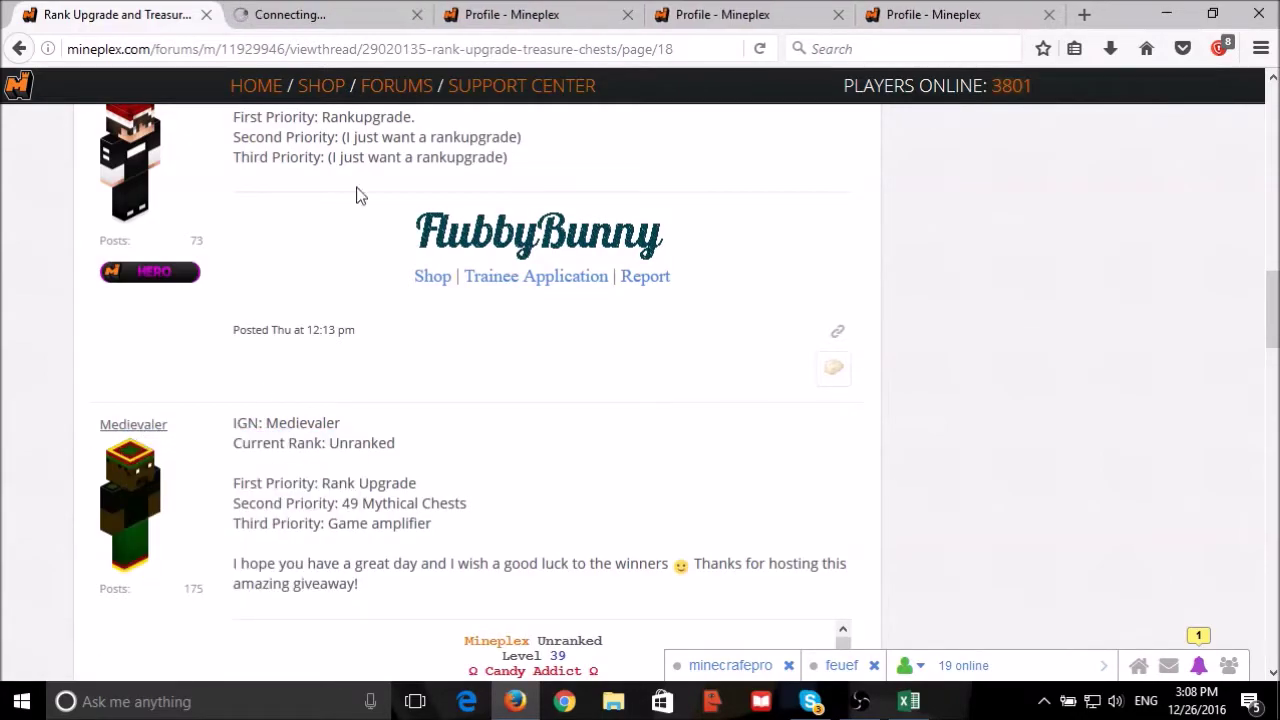
pyautogui.click(288, 10)
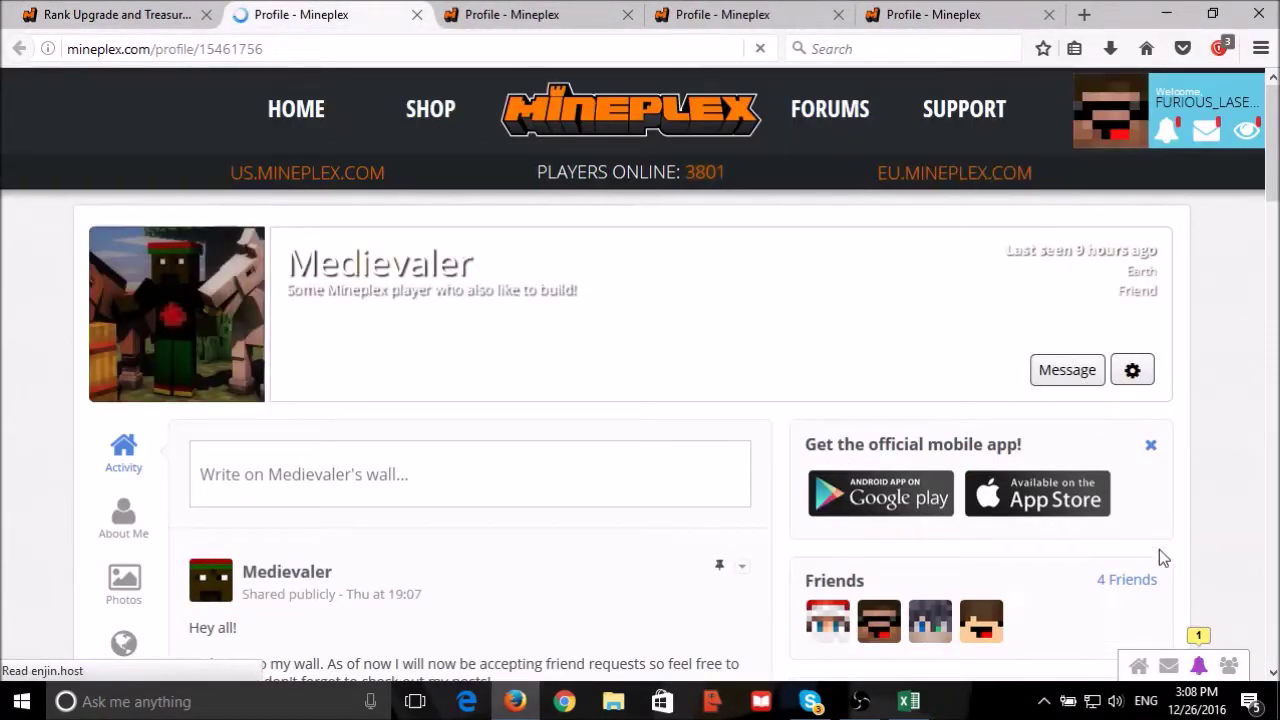
pyautogui.click(1125, 580)
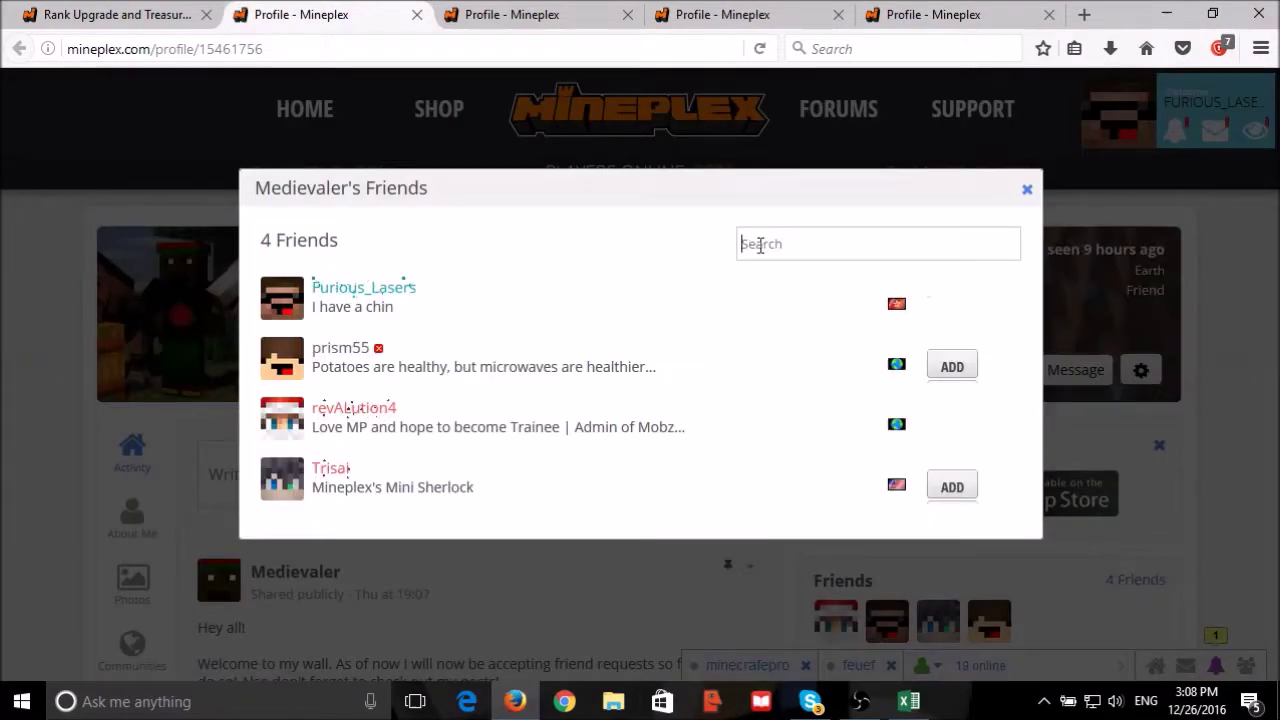
pyautogui.click(760, 245)
pyautogui.write('fur')
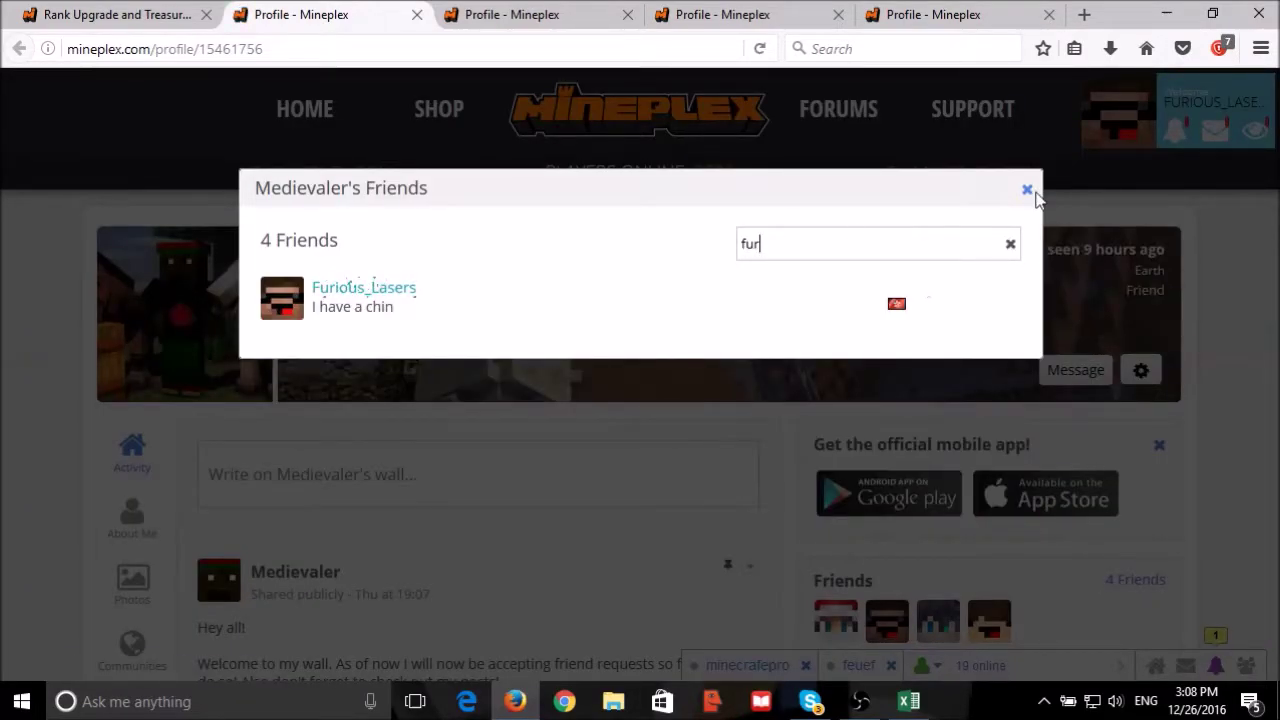
pyautogui.click(1027, 190)
pyautogui.click(113, 16)
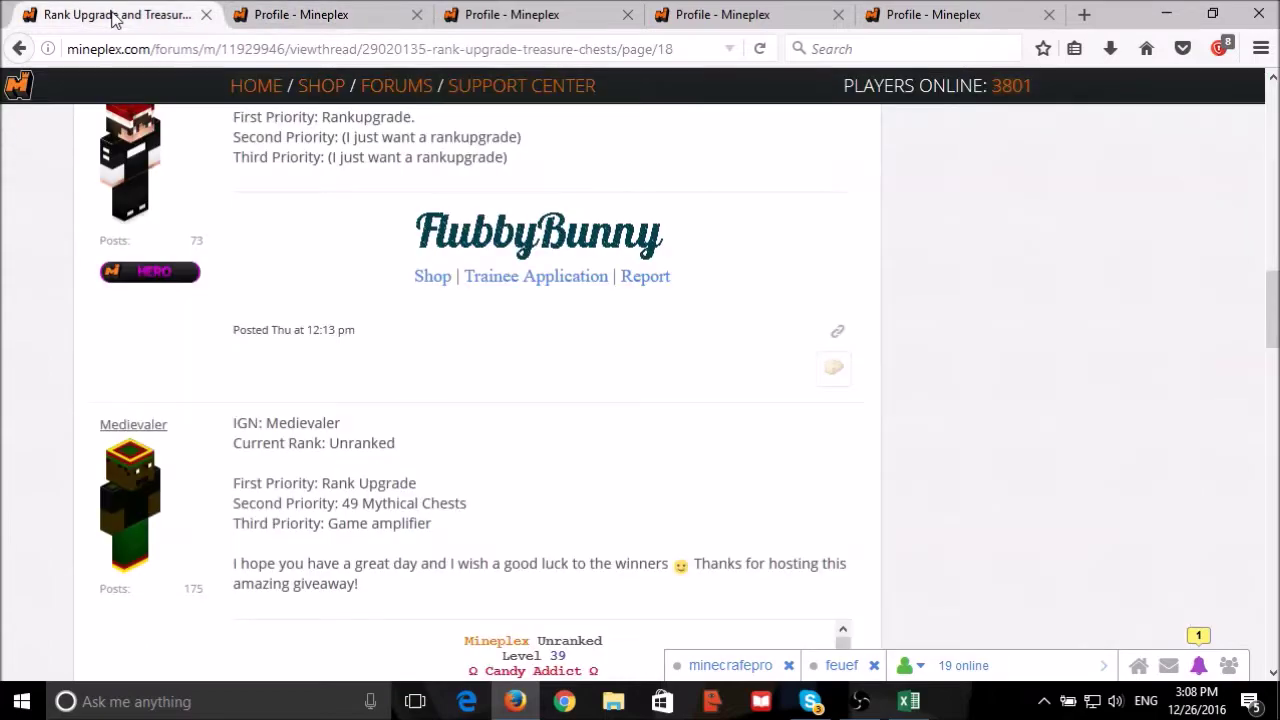
pyautogui.moveTo(101, 426); pyautogui.dragTo(195, 423)
pyautogui.hotkey('ctrl', 'c')
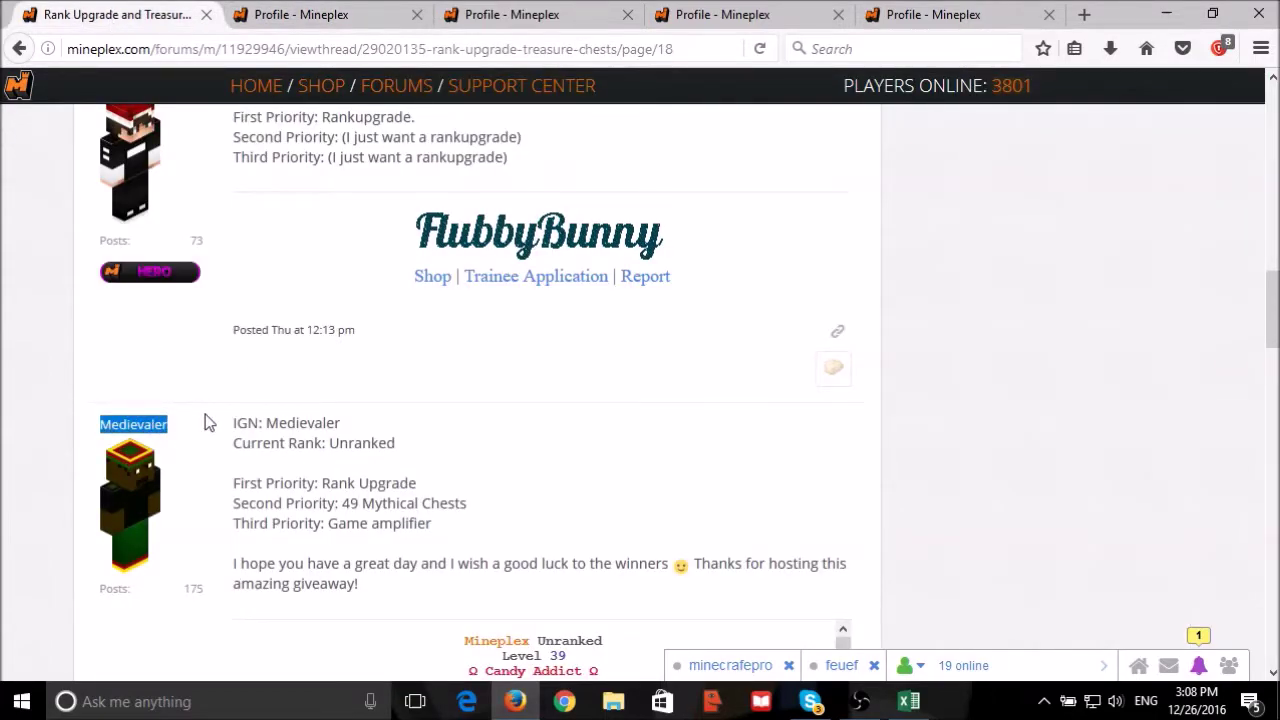
pyautogui.click(909, 701)
pyautogui.moveTo(900, 633); pyautogui.dragTo(1122, 633)
pyautogui.scroll(20, 1017, 397)
# Paste Medievaler into the name-check cell H4 so the check shows Yes.
pyautogui.scroll(-3, 1017, 397)
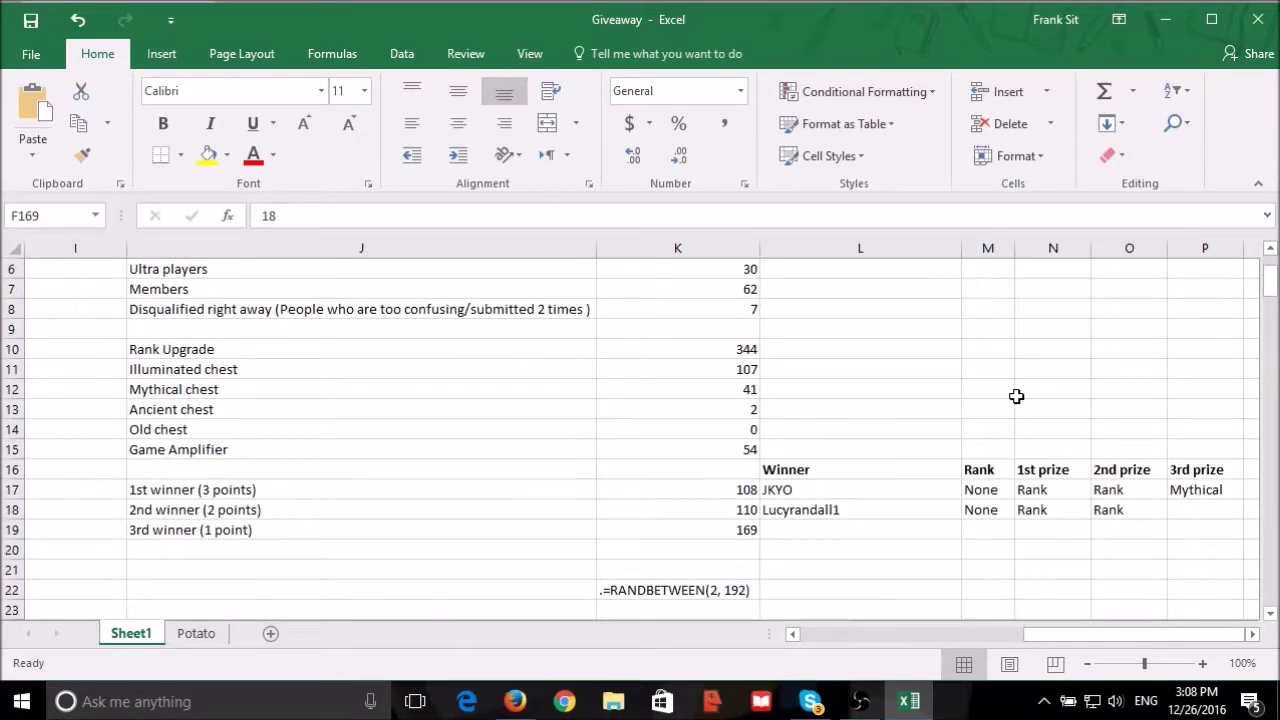
pyautogui.scroll(4, 699, 404)
pyautogui.moveTo(1173, 630); pyautogui.dragTo(1033, 633)
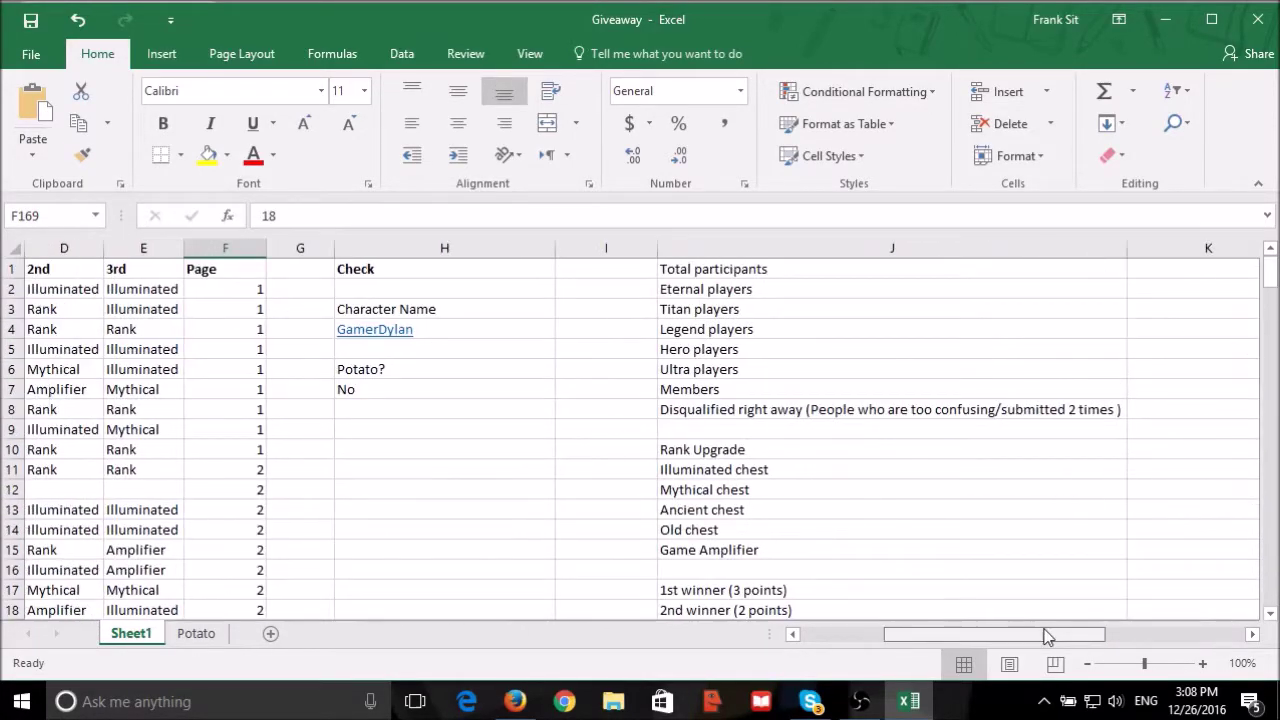
pyautogui.click(484, 326)
pyautogui.hotkey('ctrl', 'v')
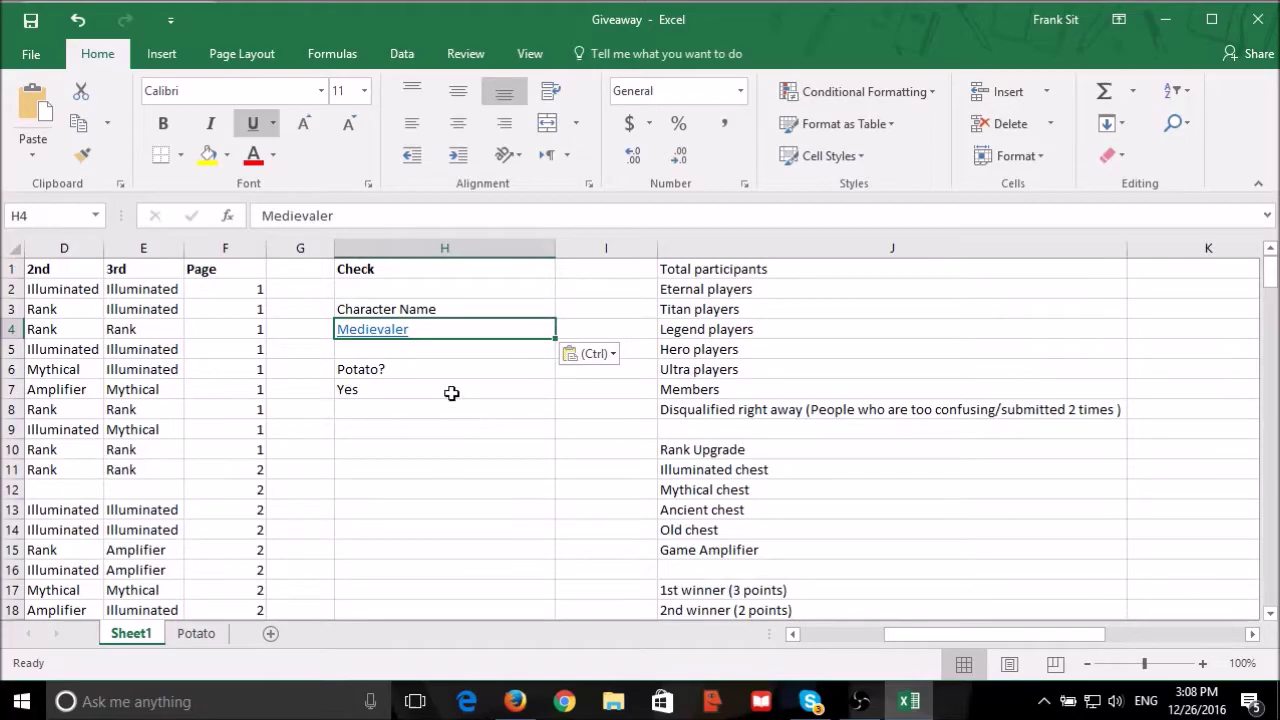
pyautogui.click(534, 474)
# Copy Medievaler's name, rank and prize (A169:C169) into L19 as the third winner.
pyautogui.scroll(-5, 759, 481)
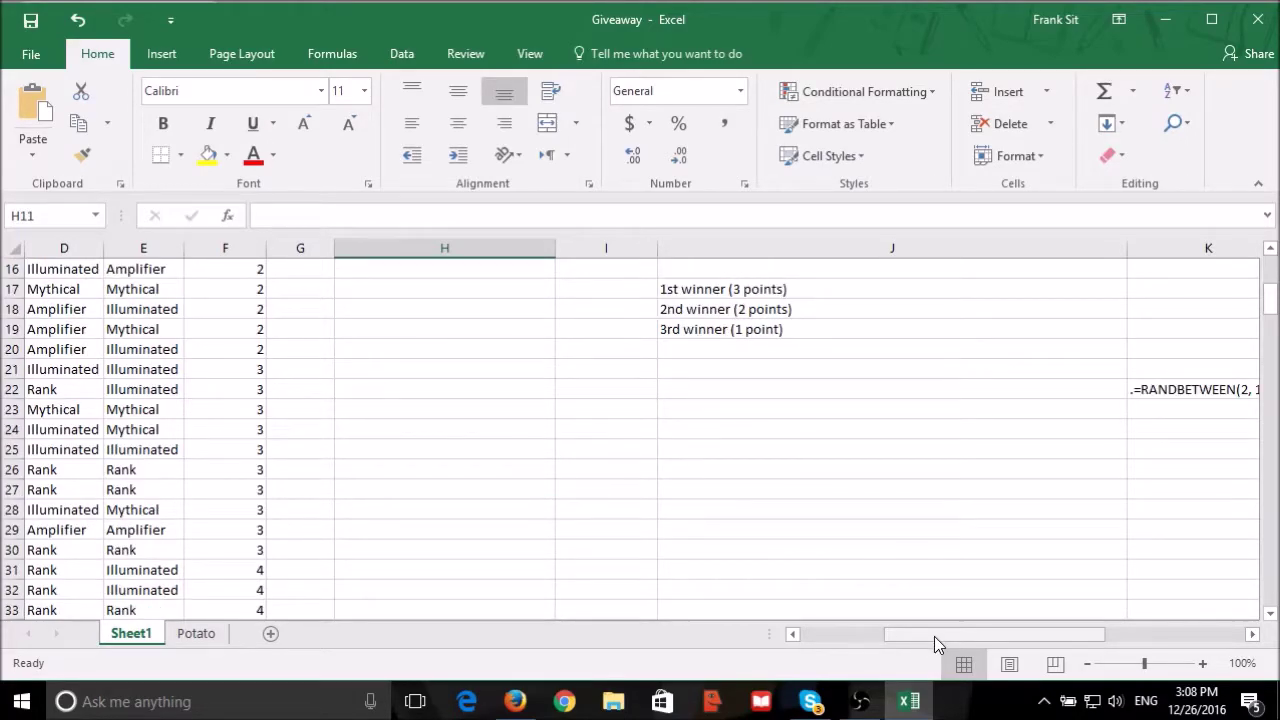
pyautogui.moveTo(940, 636); pyautogui.dragTo(856, 634)
pyautogui.scroll(-18, 324, 509)
pyautogui.scroll(-20, 324, 509)
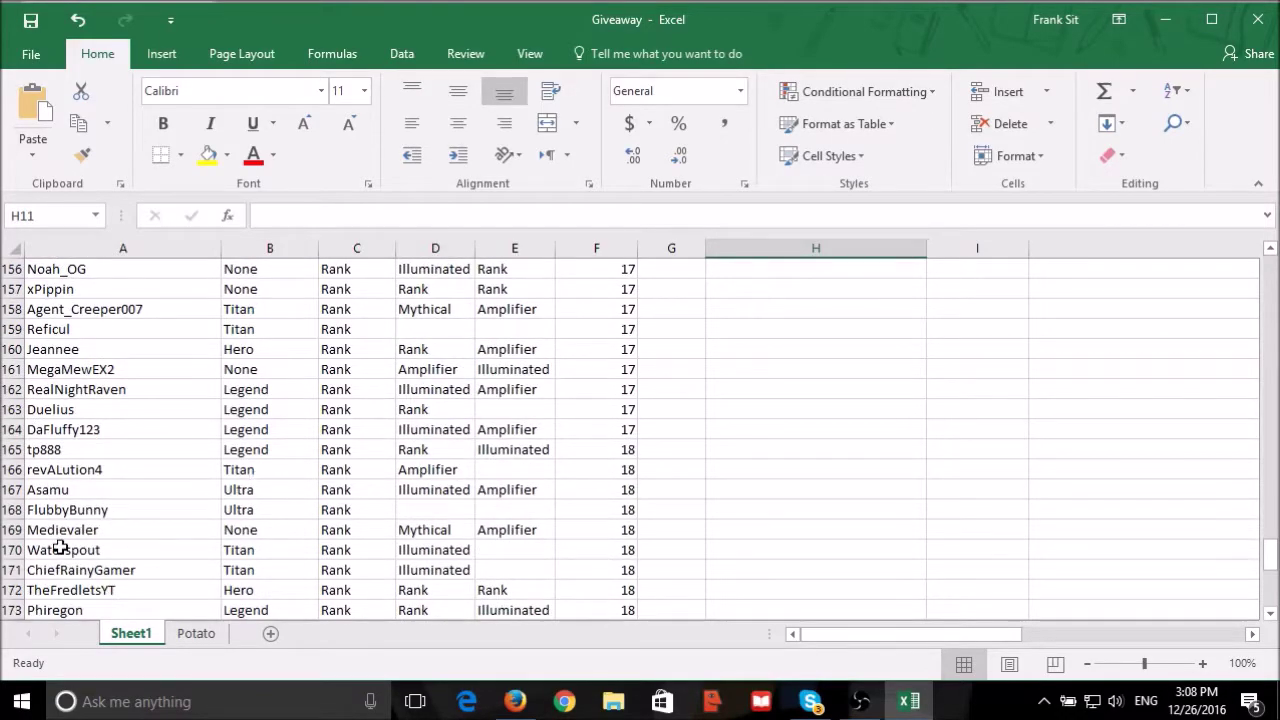
pyautogui.moveTo(86, 529); pyautogui.dragTo(329, 530)
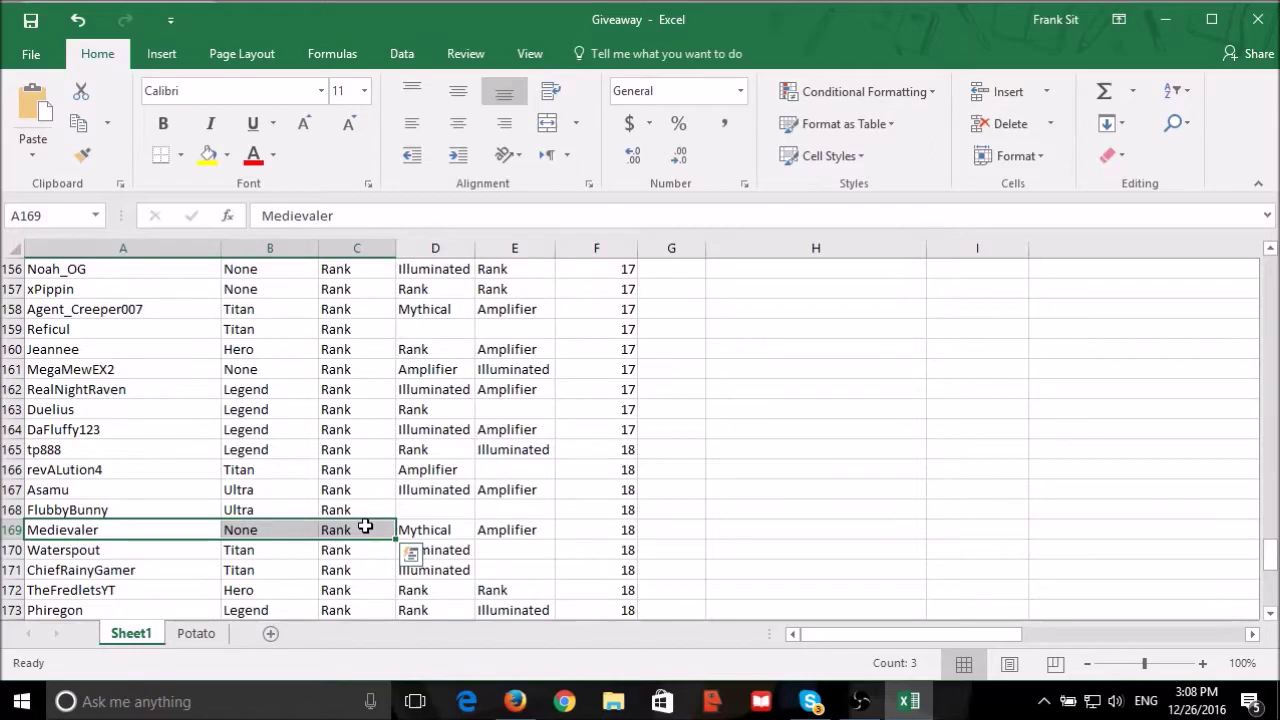
pyautogui.hotkey('ctrl', 'c')
pyautogui.moveTo(903, 634); pyautogui.dragTo(1175, 630)
pyautogui.scroll(20, 1050, 469)
pyautogui.scroll(8, 1050, 469)
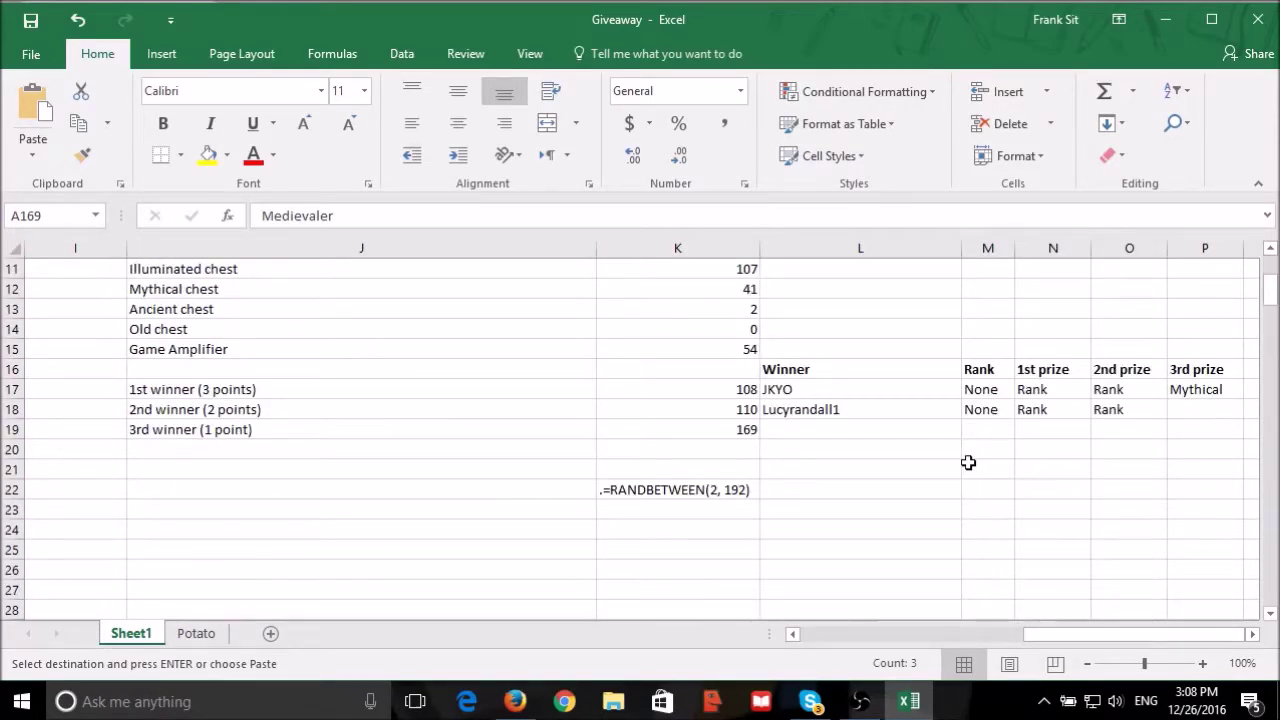
pyautogui.click(900, 429)
pyautogui.hotkey('ctrl', 'v')
pyautogui.click(973, 527)
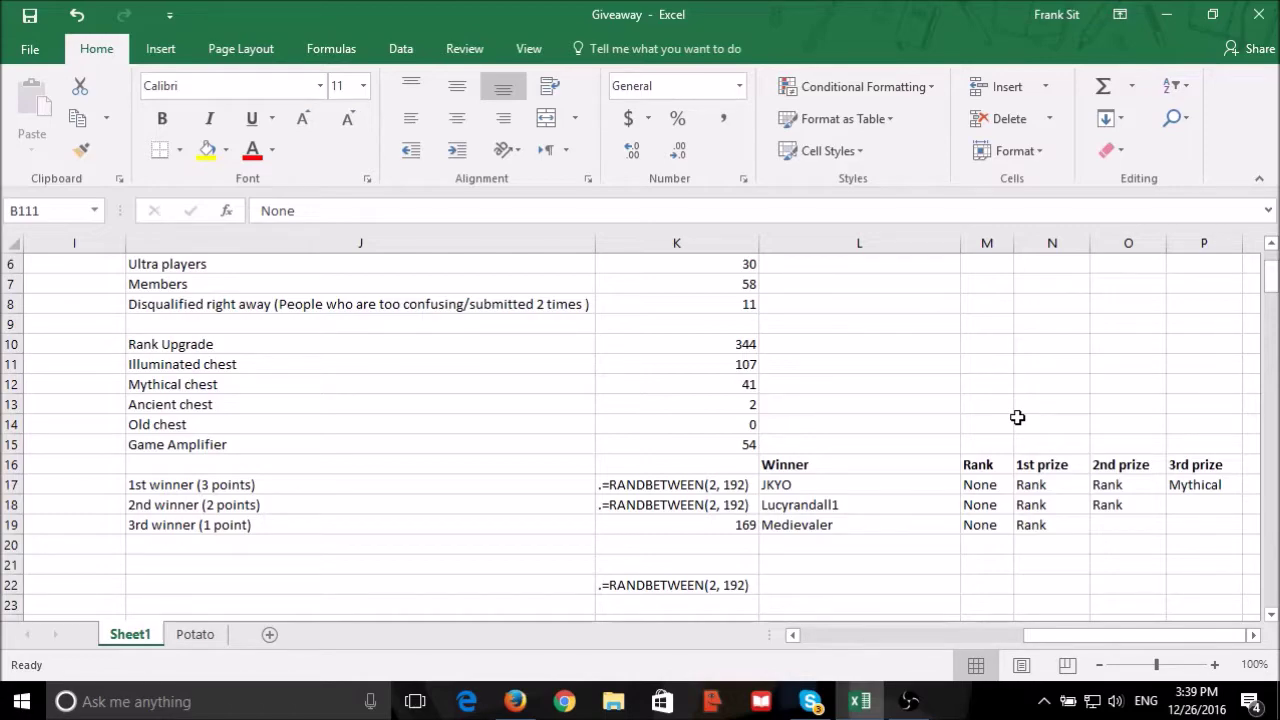
# Re-enable K17's draw formula by deleting its leading dot, then fix the first winner as 187.
pyautogui.click(691, 484)
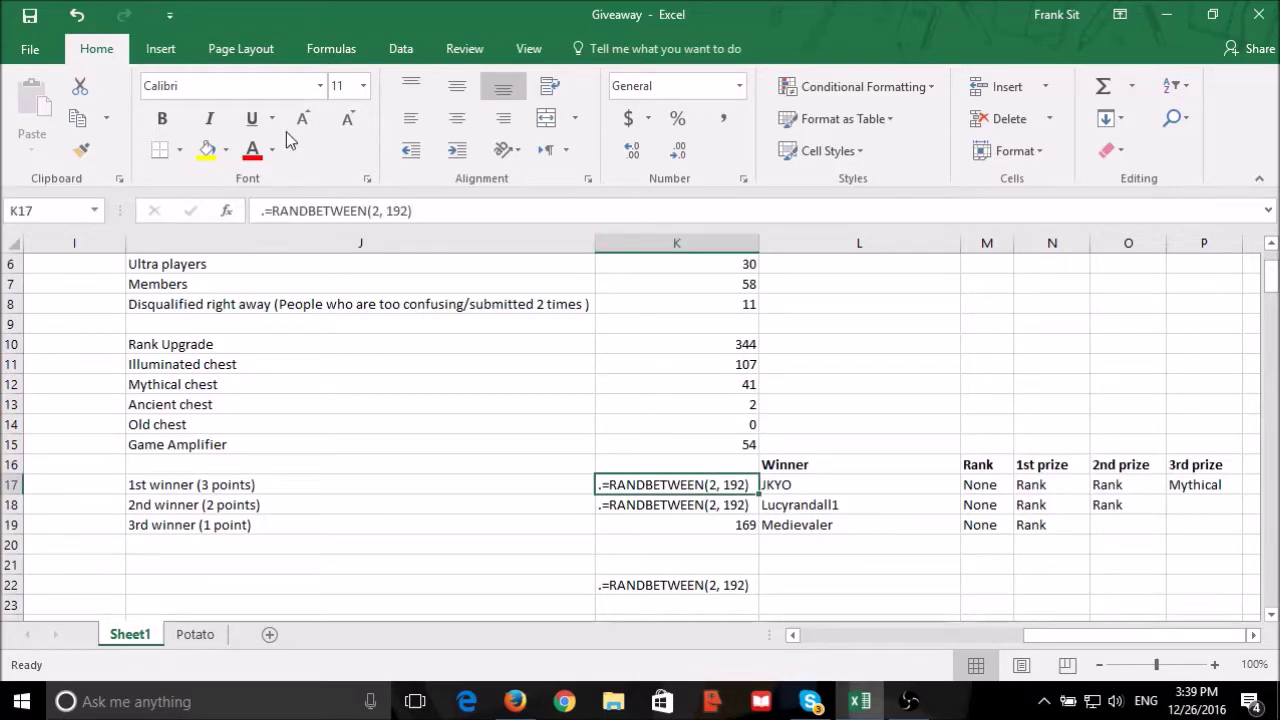
pyautogui.click(266, 210)
pyautogui.press('Delete')
pyautogui.press('Return')
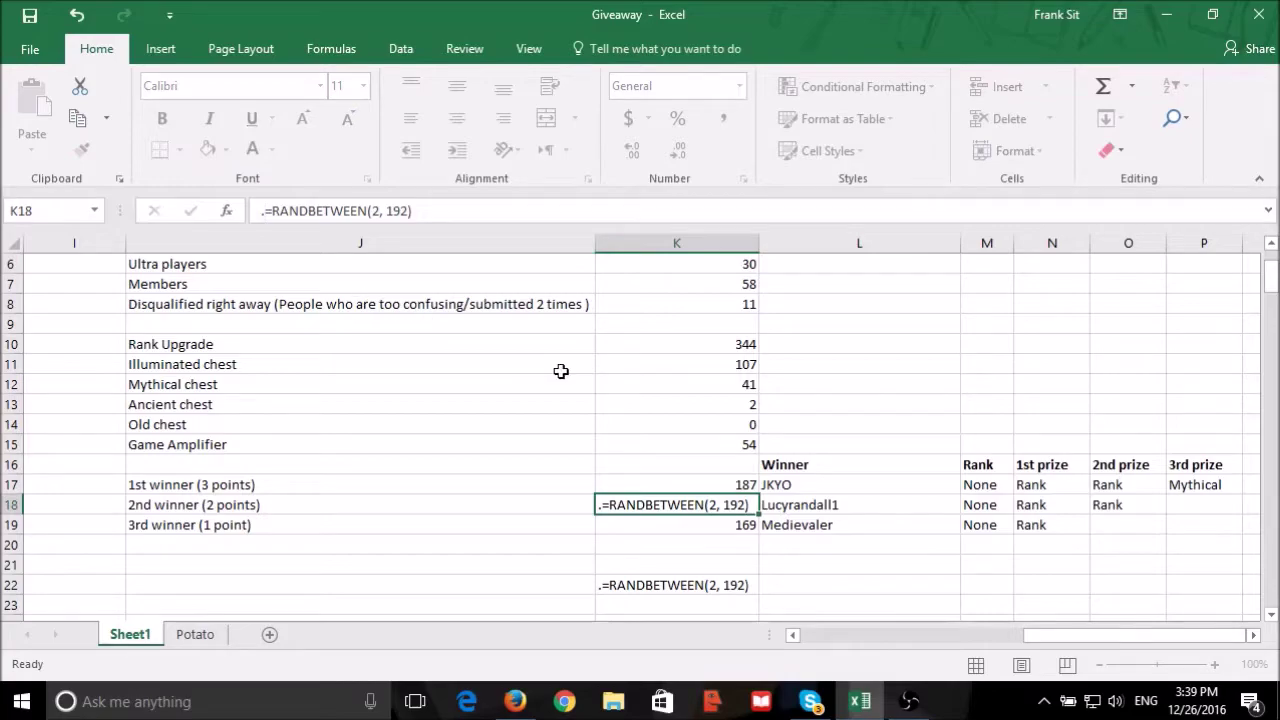
pyautogui.click(720, 486)
pyautogui.write('187')
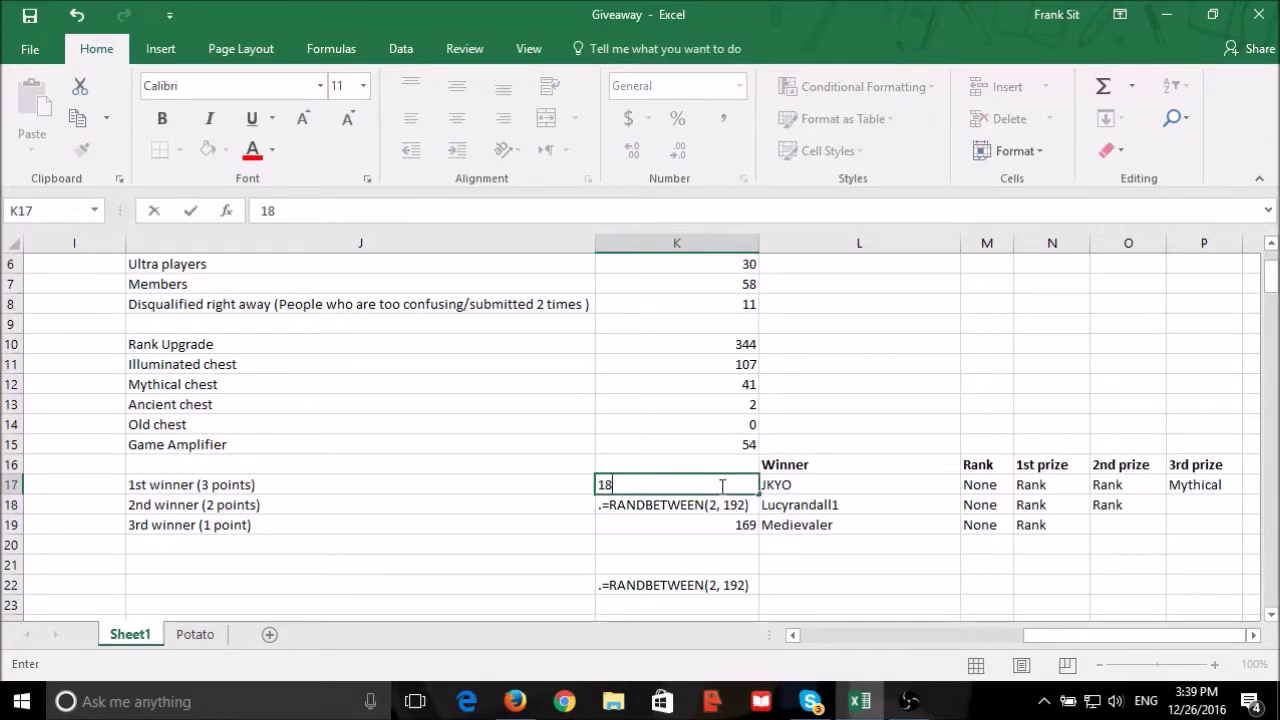
pyautogui.press('Return')
# Find entrant 187, liquefy, confirm their forum page is 20, and return to the forum thread.
pyautogui.hscroll(-5, 614, 554)
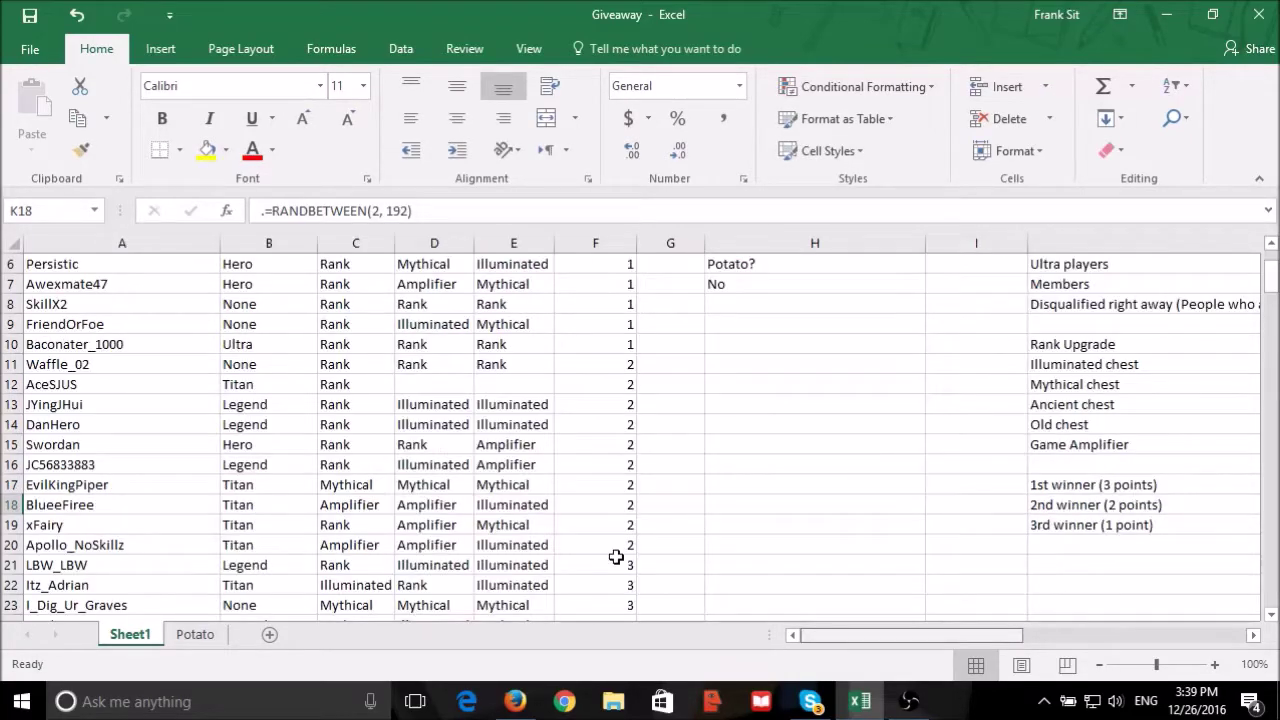
pyautogui.scroll(-20, 528, 460)
pyautogui.scroll(-17, 528, 460)
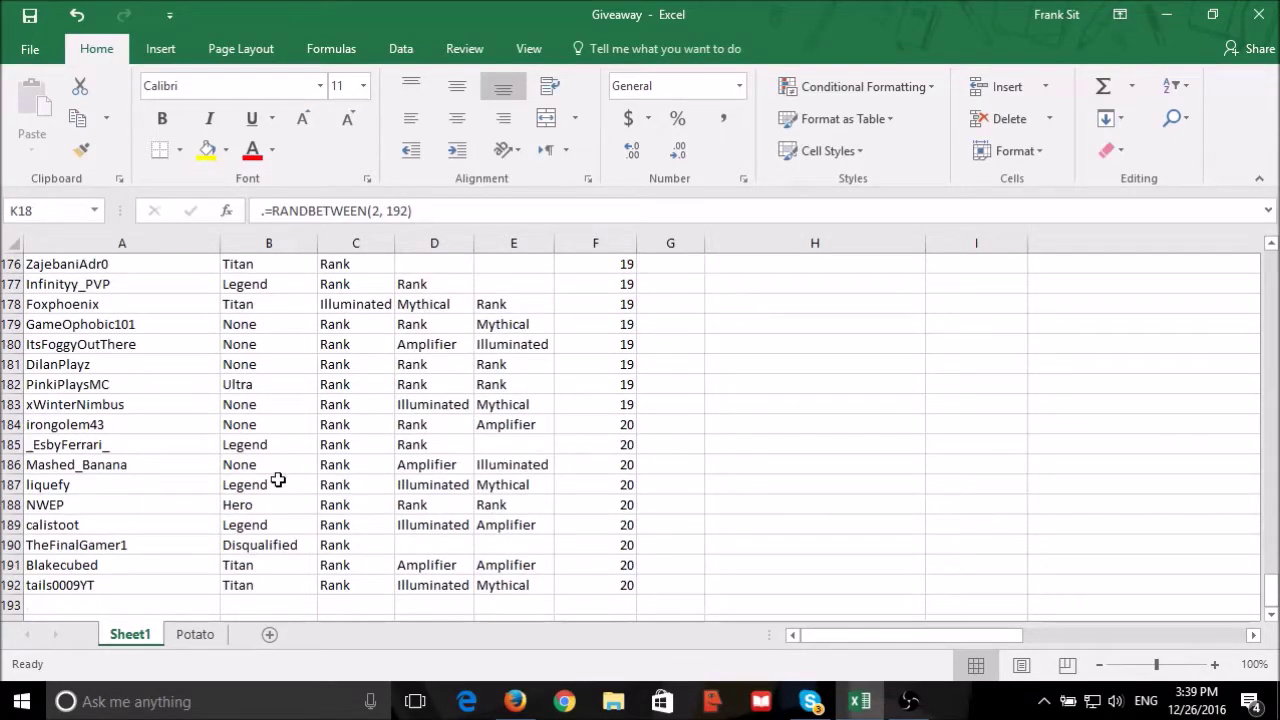
pyautogui.click(129, 484)
pyautogui.click(585, 485)
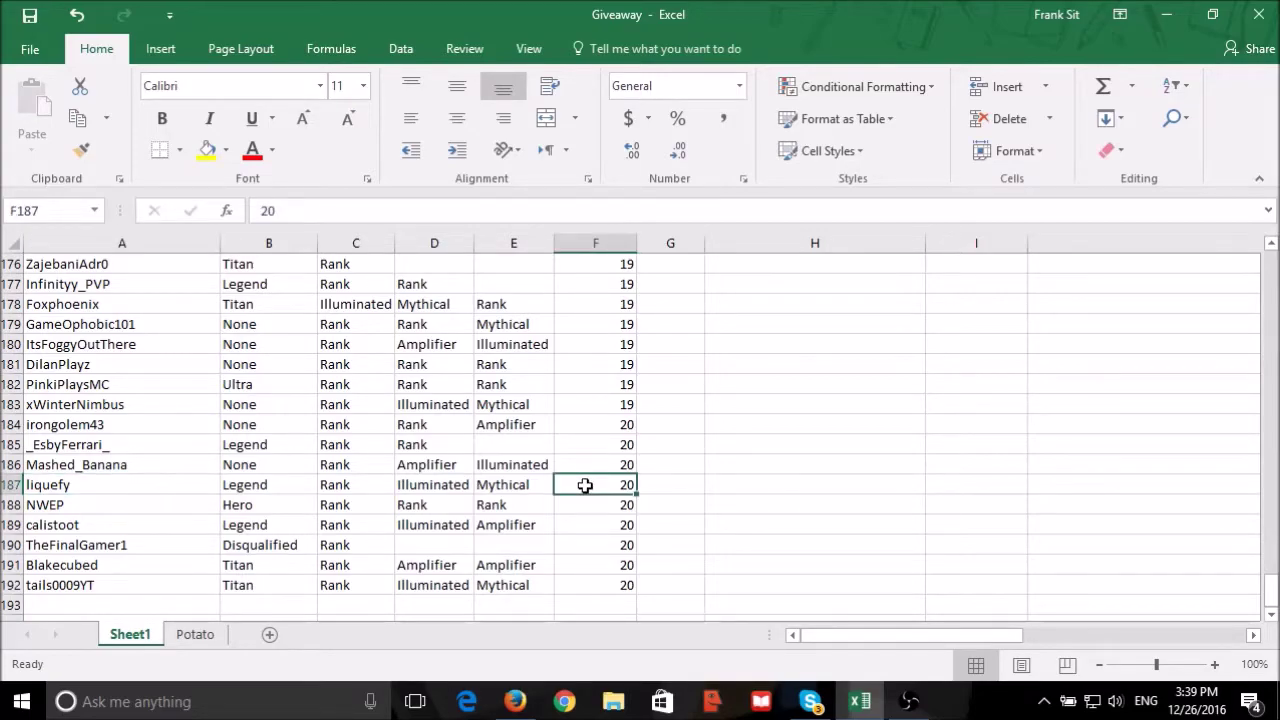
pyautogui.click(514, 701)
pyautogui.scroll(1, 513, 574)
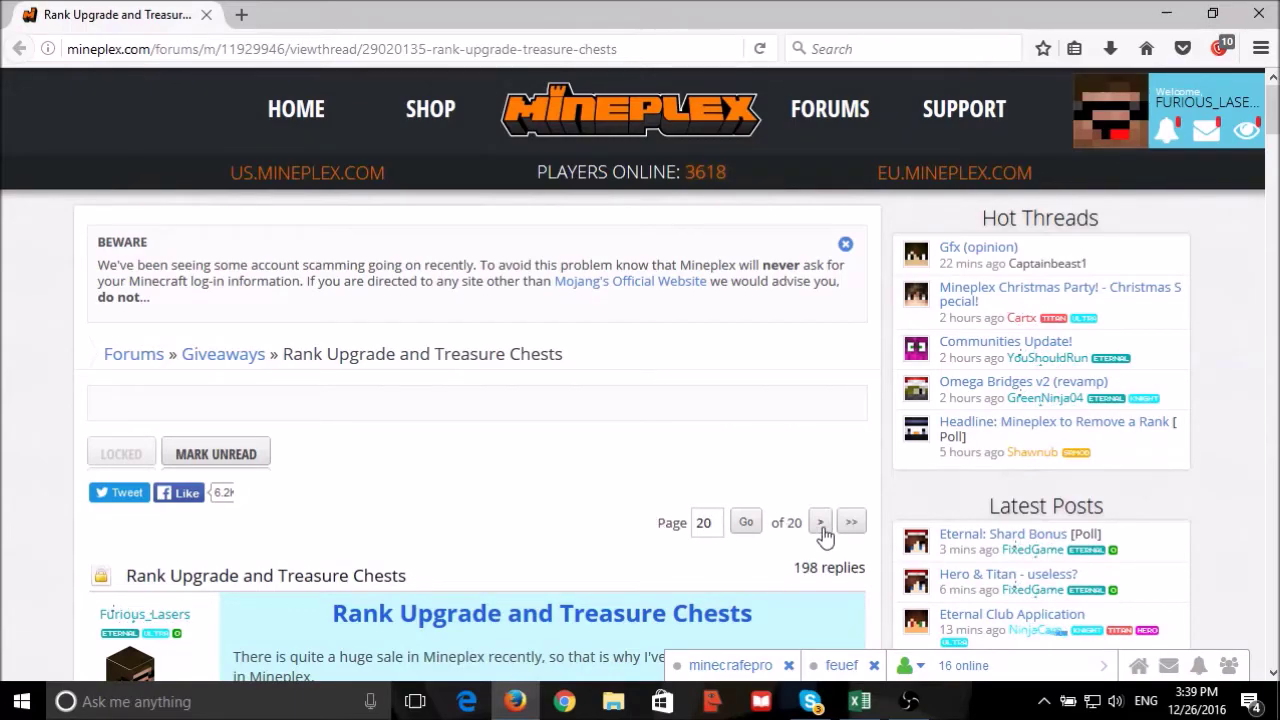
pyautogui.click(754, 528)
pyautogui.click(859, 701)
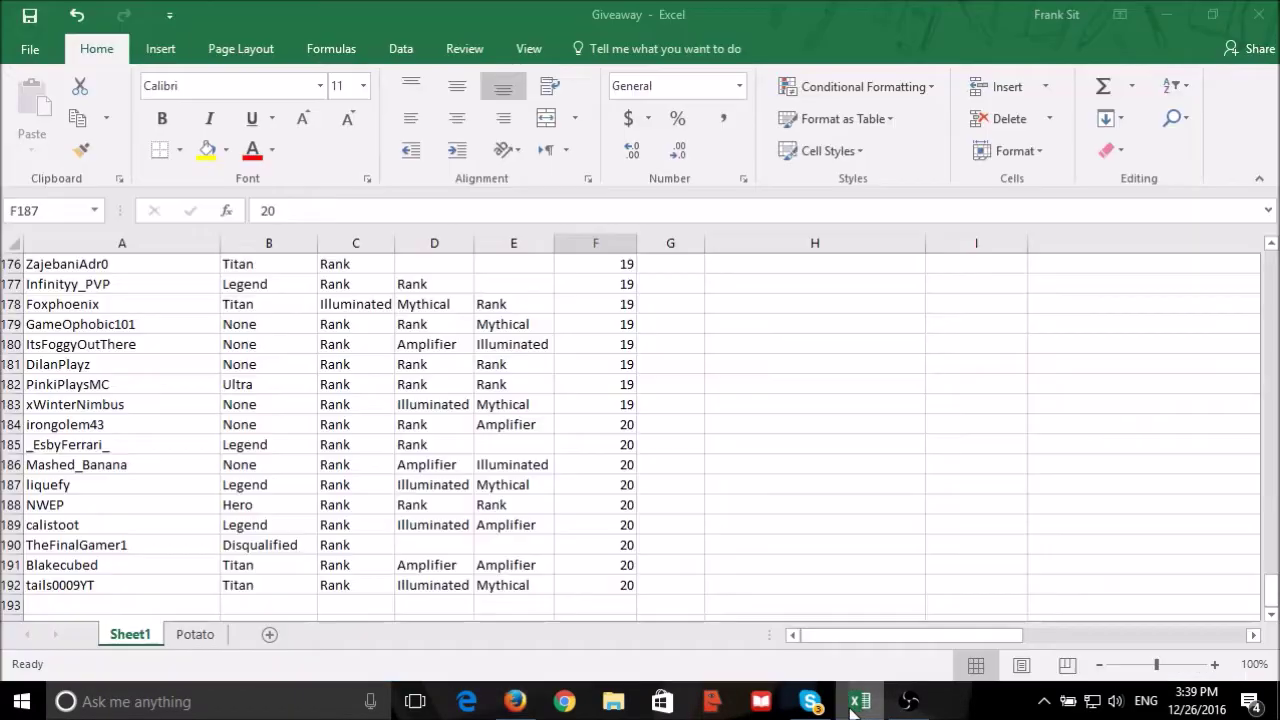
pyautogui.click(514, 701)
pyautogui.scroll(-10, 364, 451)
pyautogui.scroll(-5, 364, 451)
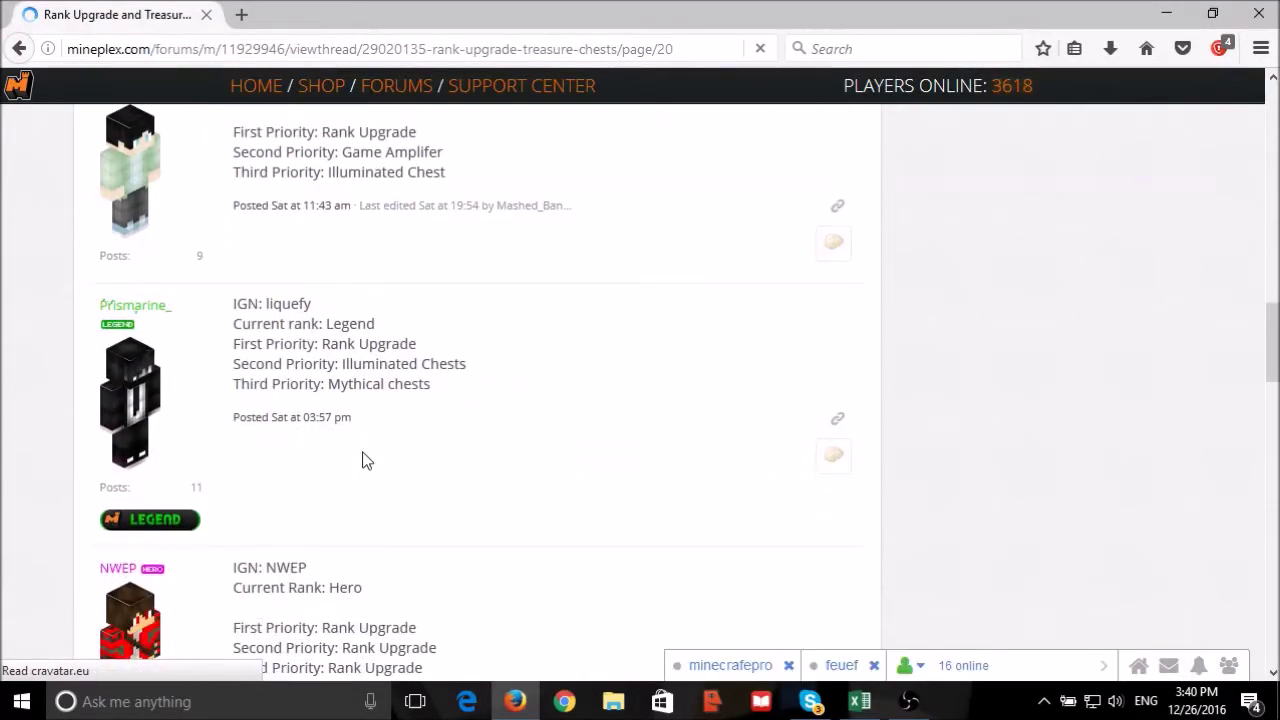
# Open liquefy's profile in a new tab, check the 2 listed friends, and close the profile.
pyautogui.rightClick(124, 313)
pyautogui.click(170, 320)
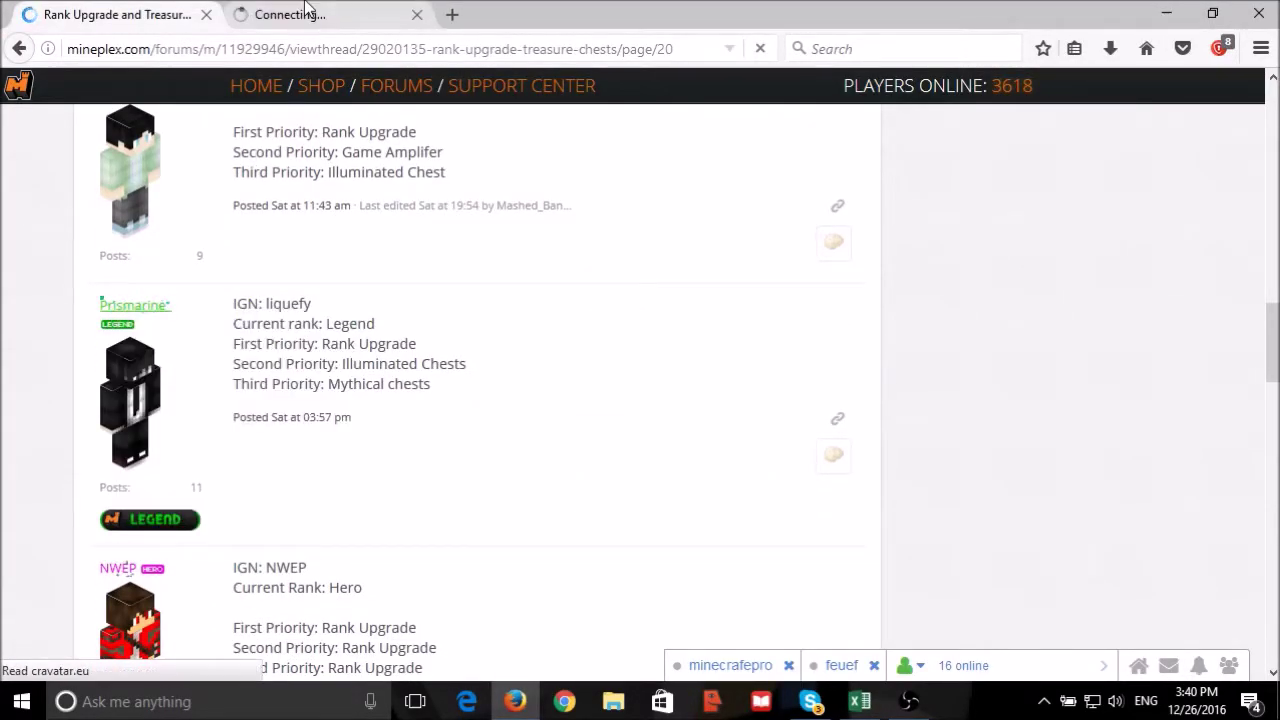
pyautogui.click(305, 12)
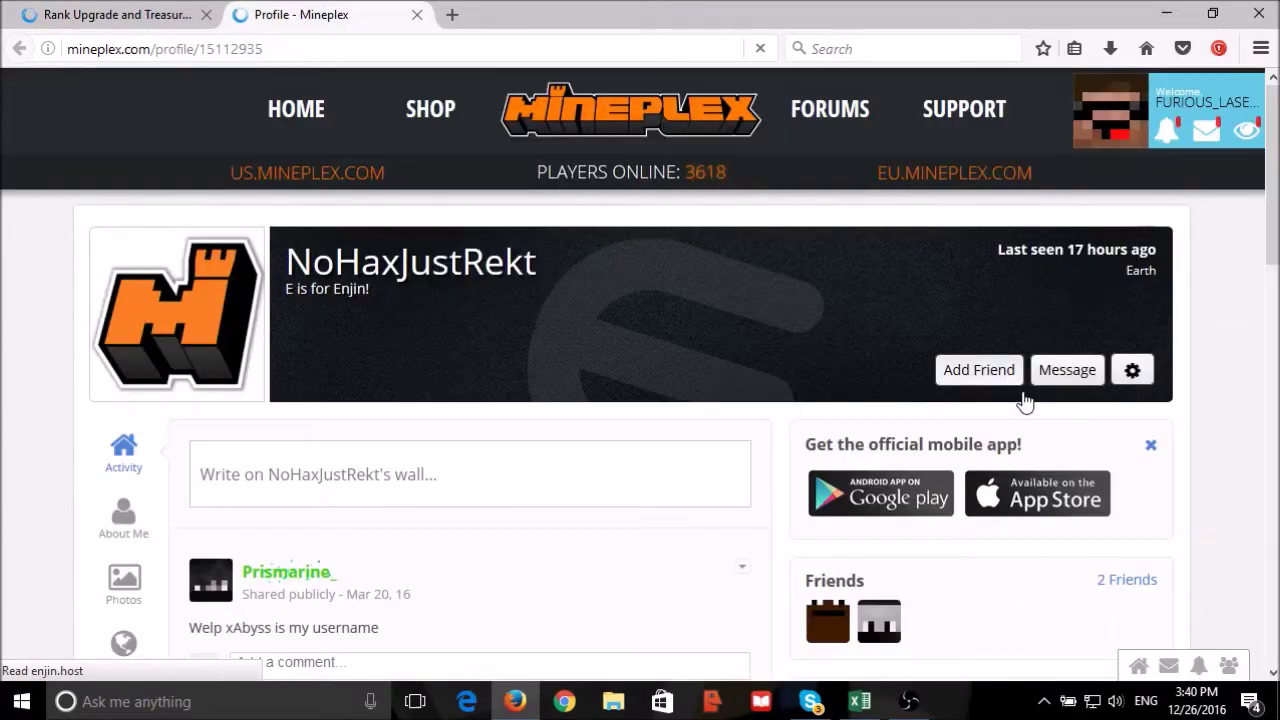
pyautogui.click(1130, 582)
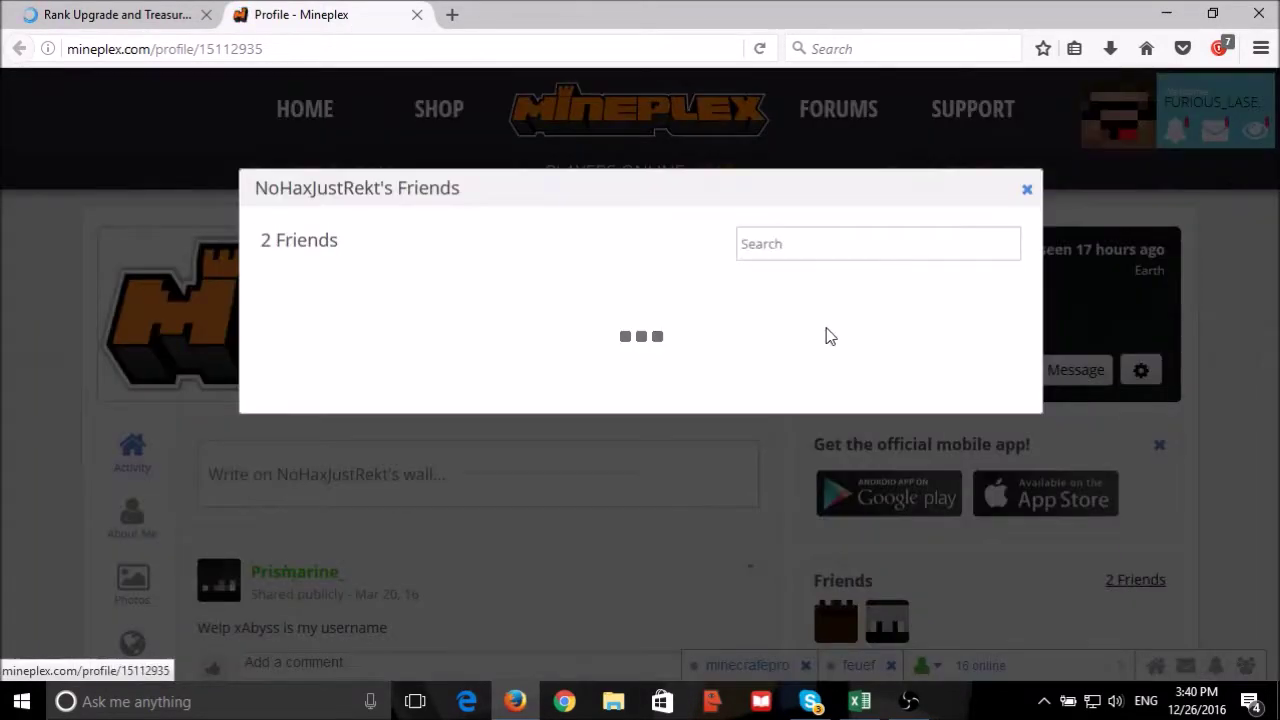
pyautogui.moveTo(258, 276); pyautogui.dragTo(466, 372)
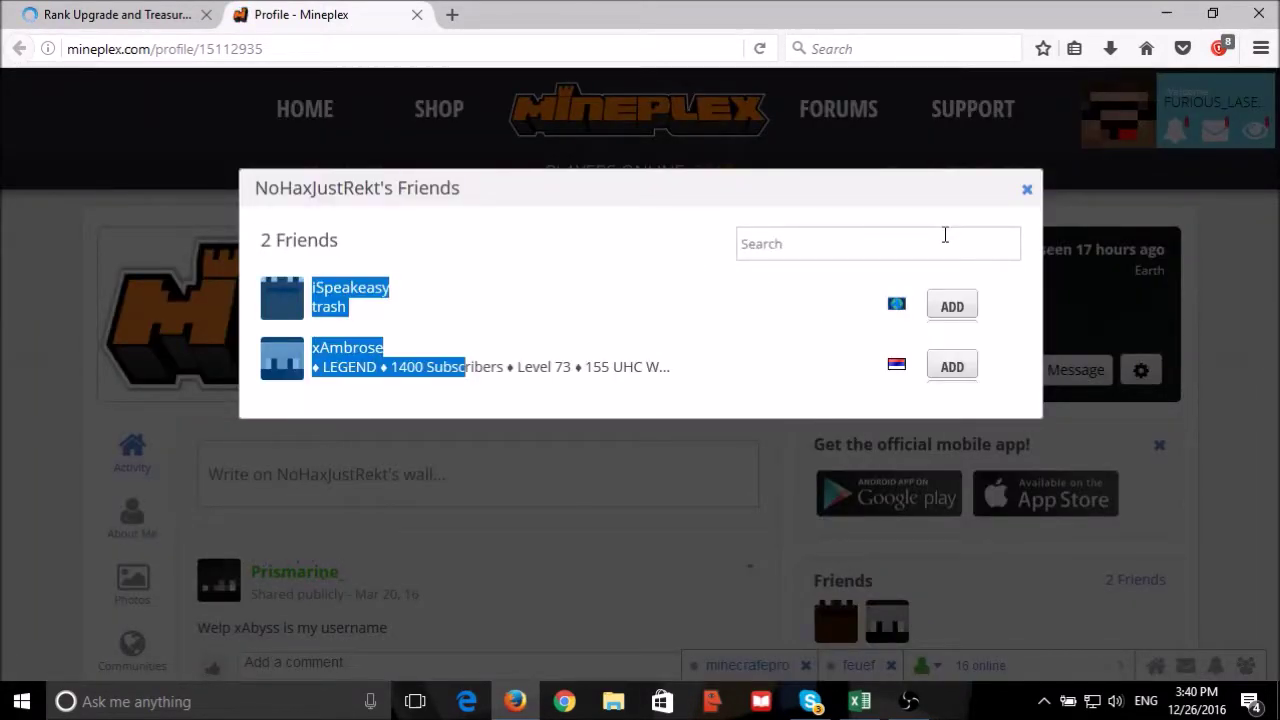
pyautogui.click(1027, 192)
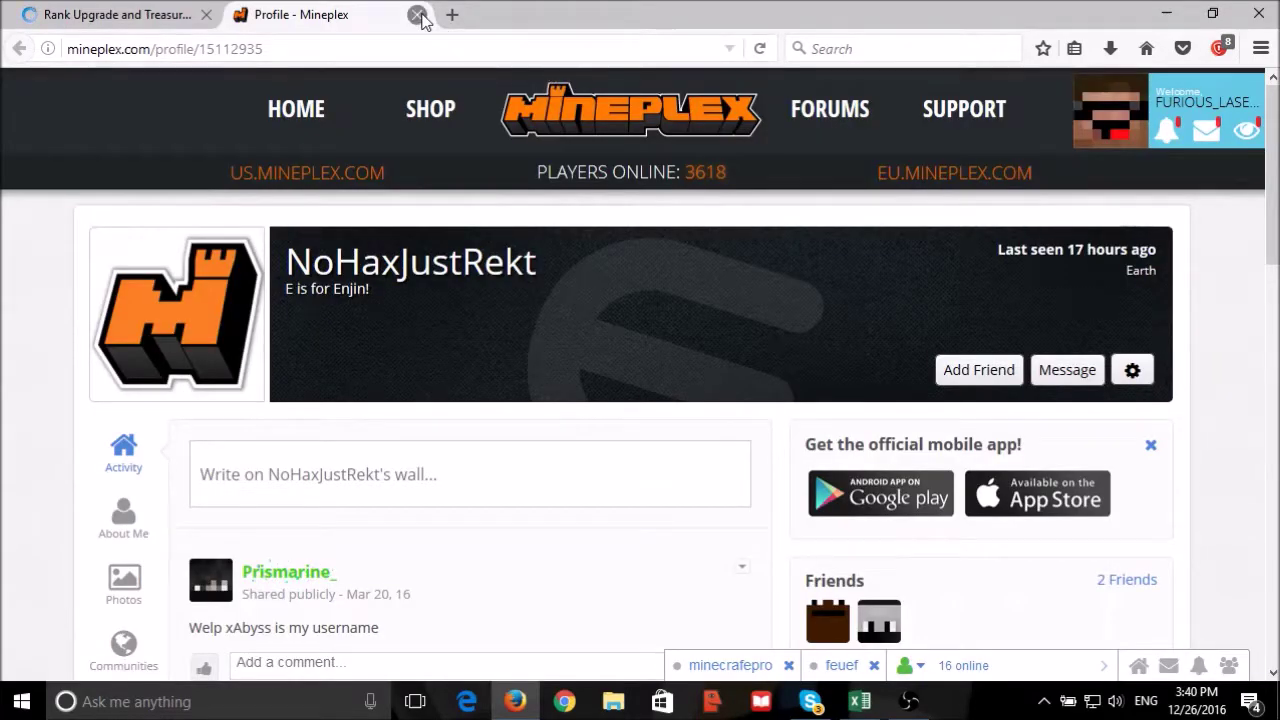
pyautogui.click(417, 14)
# Copy the 2nd winner's draw formula from K18 into K17:K18.
pyautogui.click(857, 699)
pyautogui.scroll(20, 826, 551)
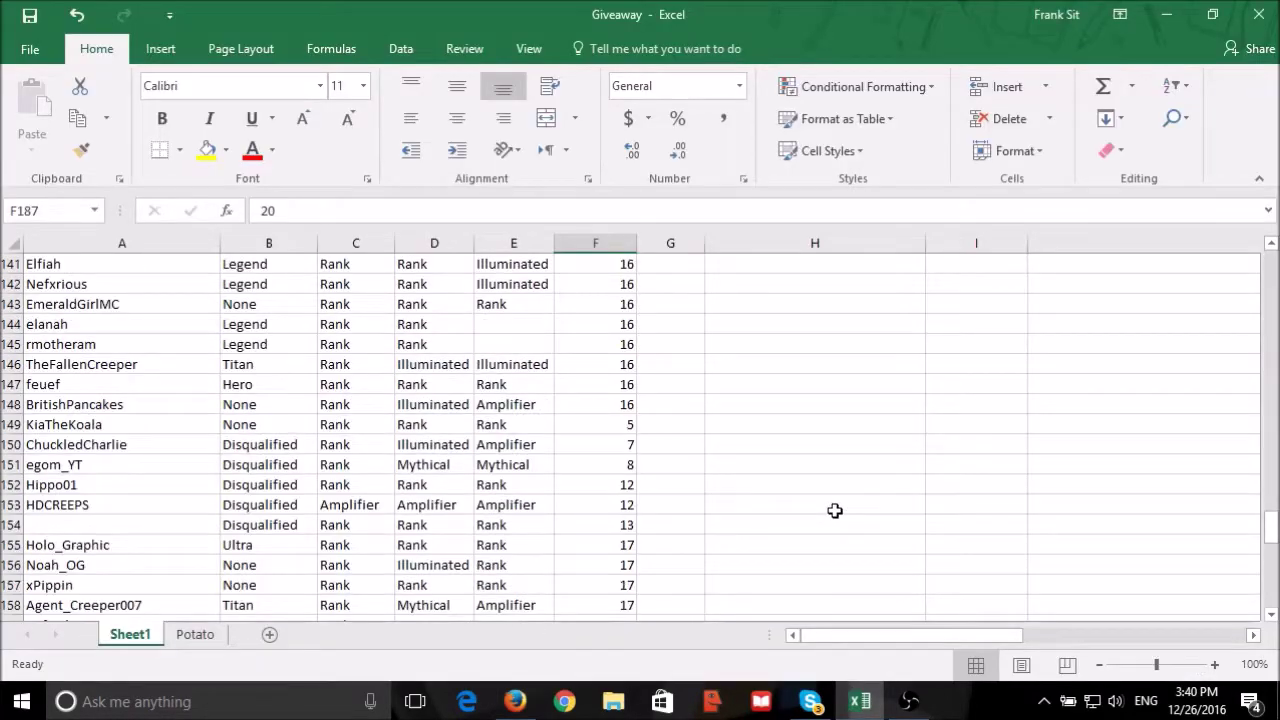
pyautogui.moveTo(900, 636); pyautogui.dragTo(1123, 640)
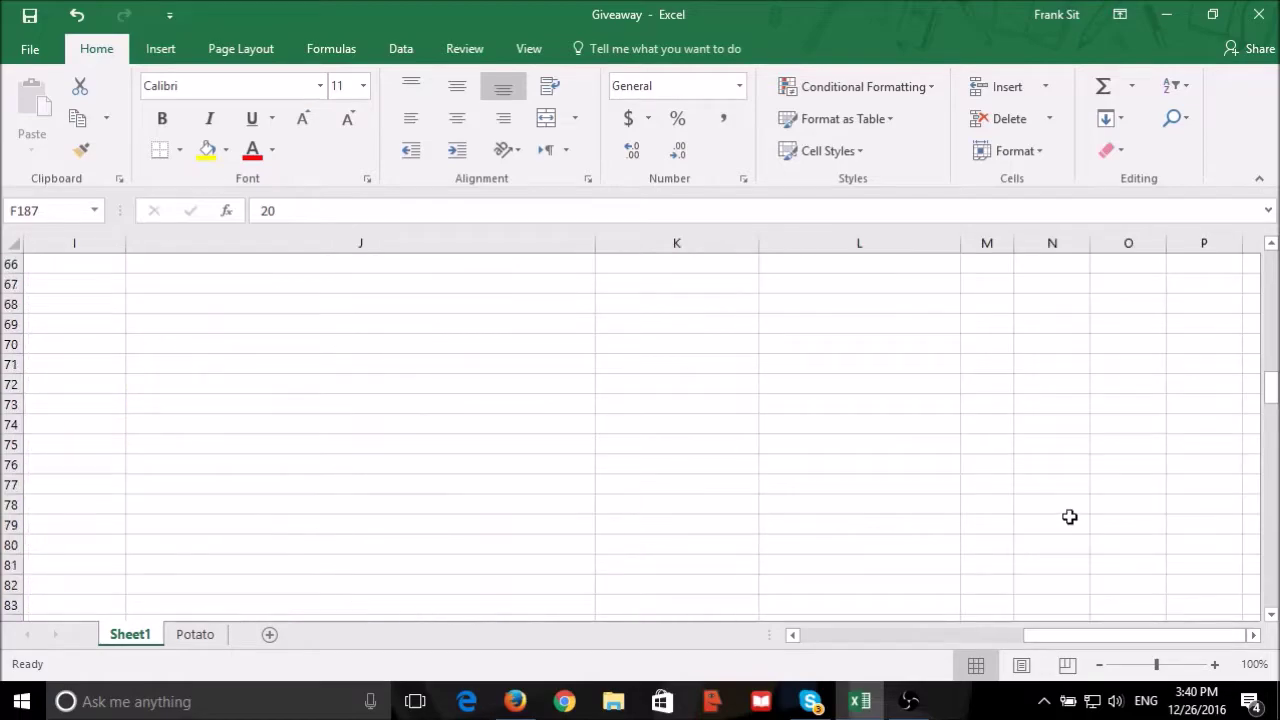
pyautogui.scroll(20, 1069, 517)
pyautogui.scroll(-2, 1069, 517)
pyautogui.click(743, 502)
pyautogui.hotkey('ctrl', 'c')
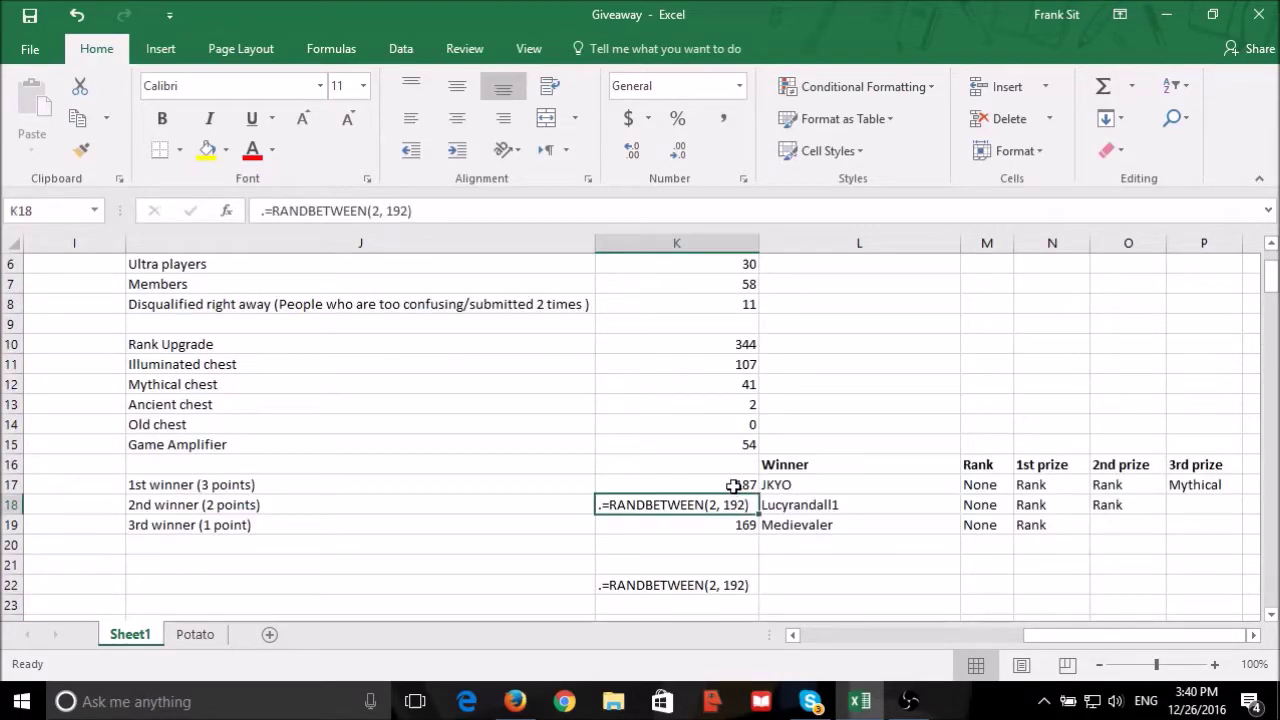
pyautogui.click(737, 486)
pyautogui.hotkey('shift', 'Down')
pyautogui.press('Return')
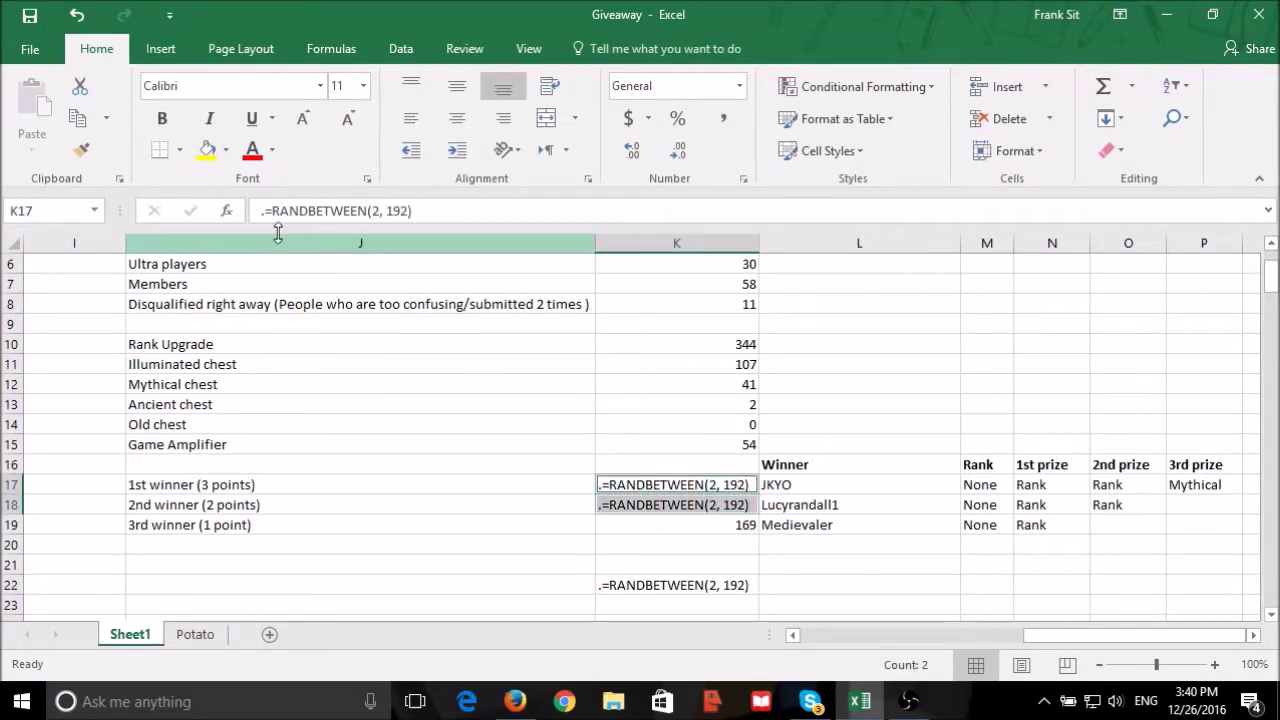
# Remove the leading dot from K17's formula so =RANDBETWEEN(2, 192) draws 180.
pyautogui.click(266, 211)
pyautogui.press('BackSpace')
pyautogui.press('Return')
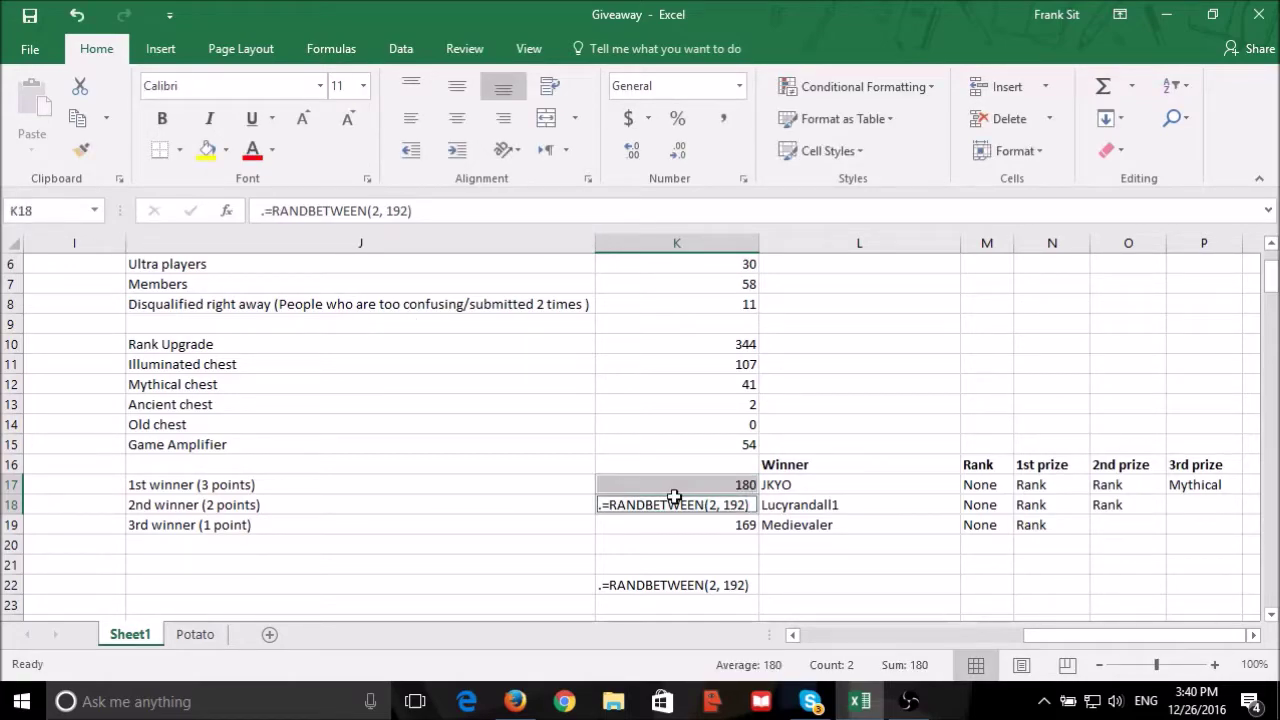
pyautogui.click(679, 498)
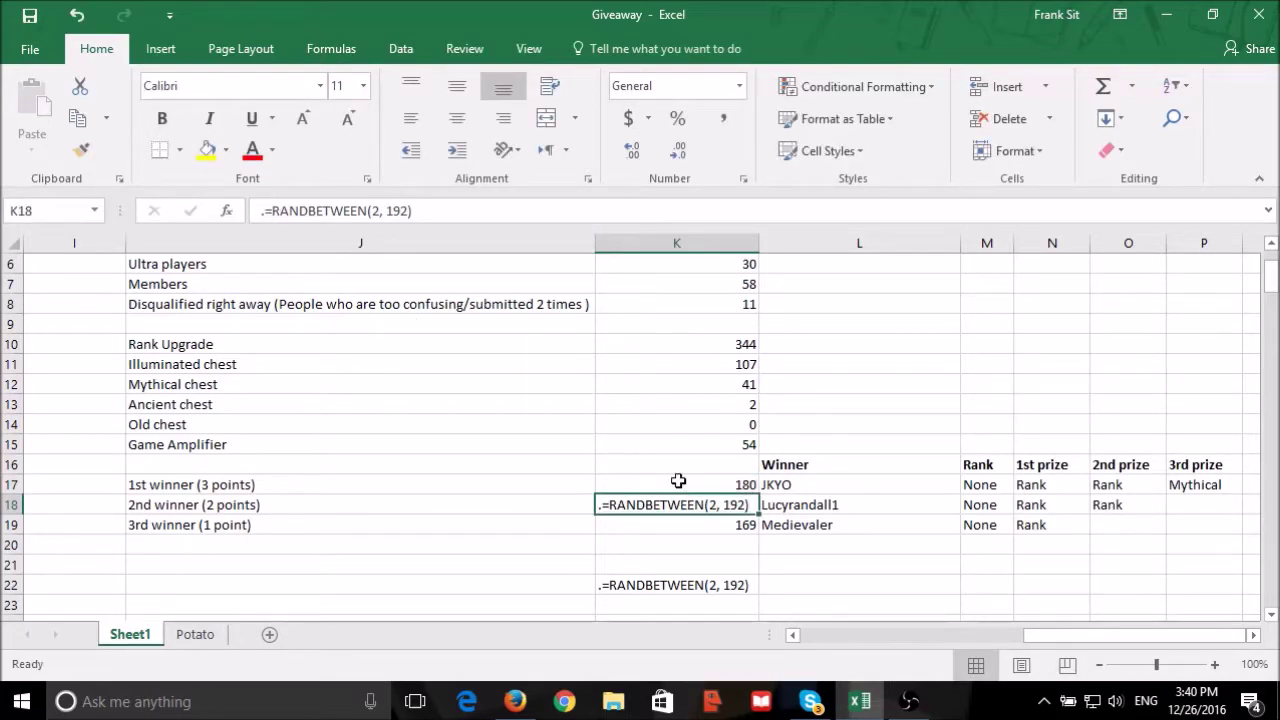
pyautogui.click(678, 482)
pyautogui.press('F2')
pyautogui.click(697, 505)
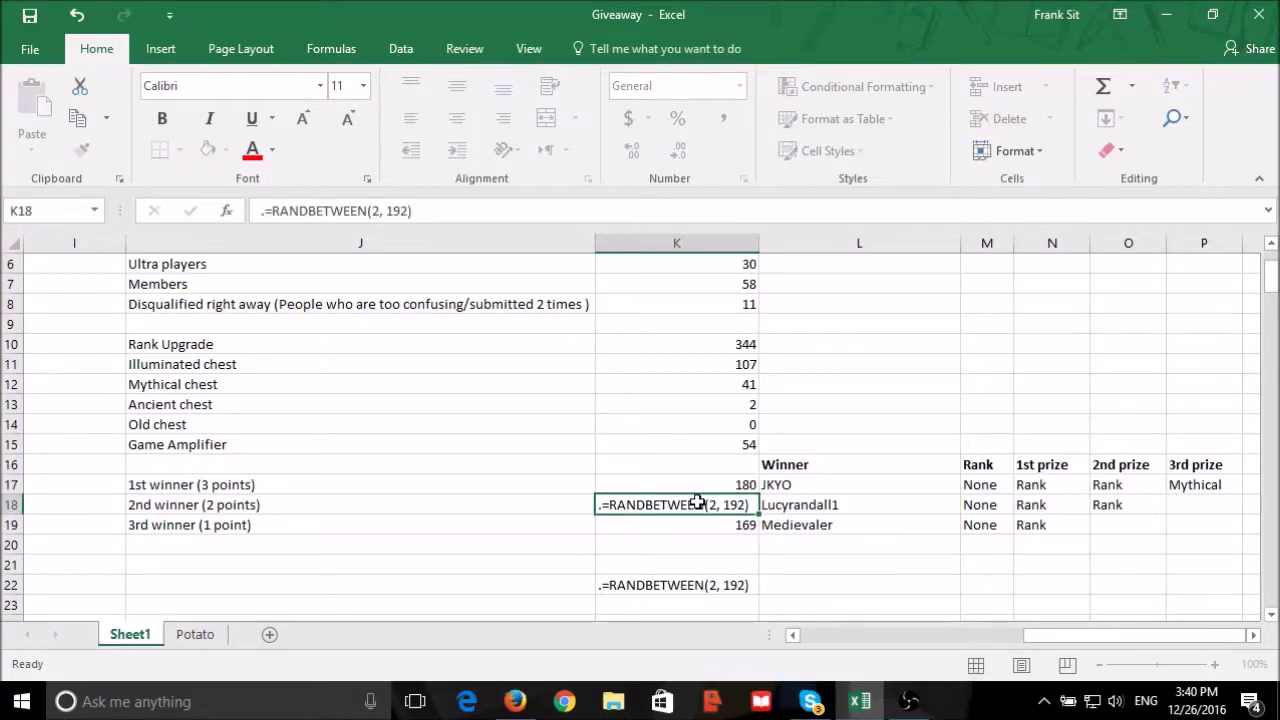
pyautogui.moveTo(1114, 636); pyautogui.dragTo(471, 631)
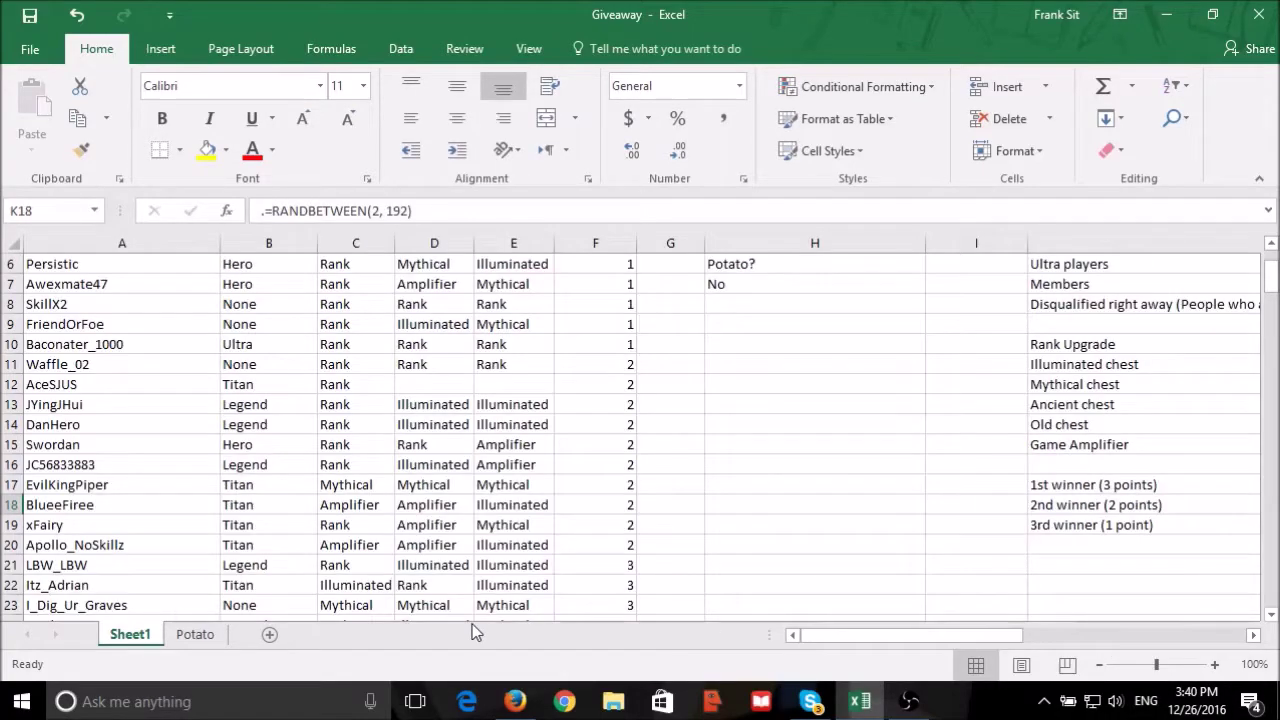
pyautogui.scroll(-20, 422, 340)
pyautogui.scroll(-18, 426, 374)
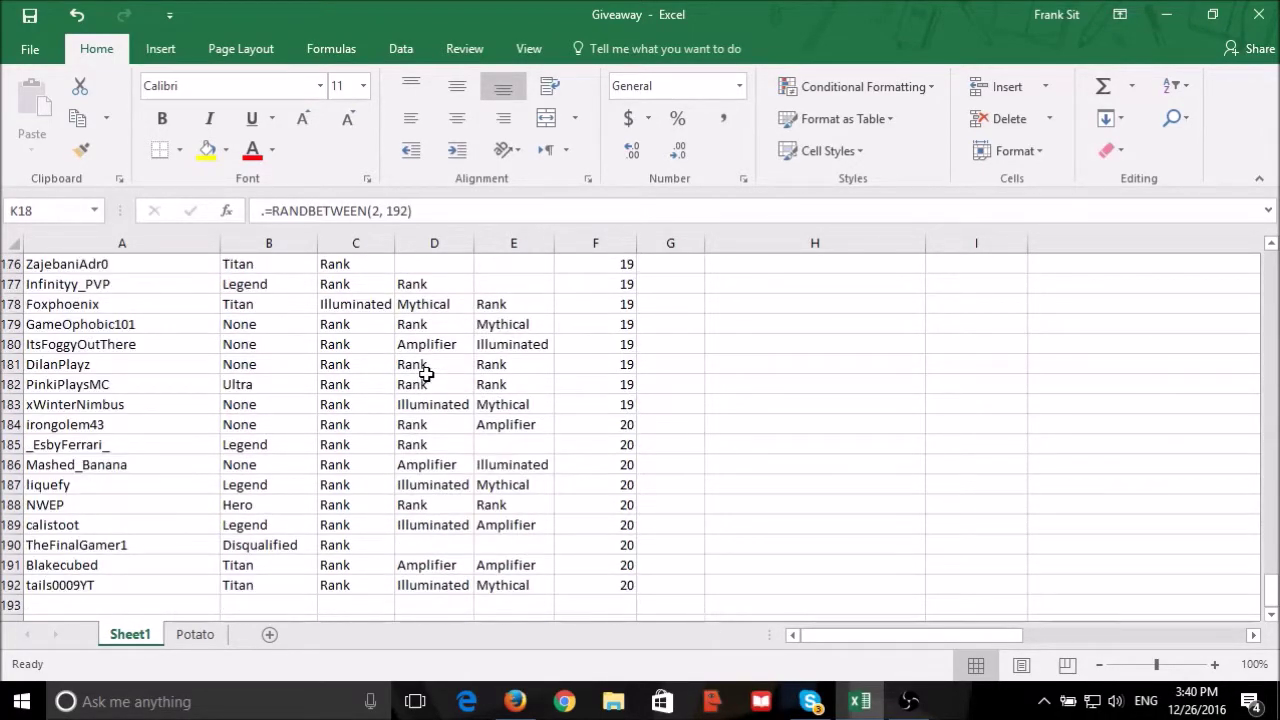
pyautogui.click(77, 346)
pyautogui.click(575, 352)
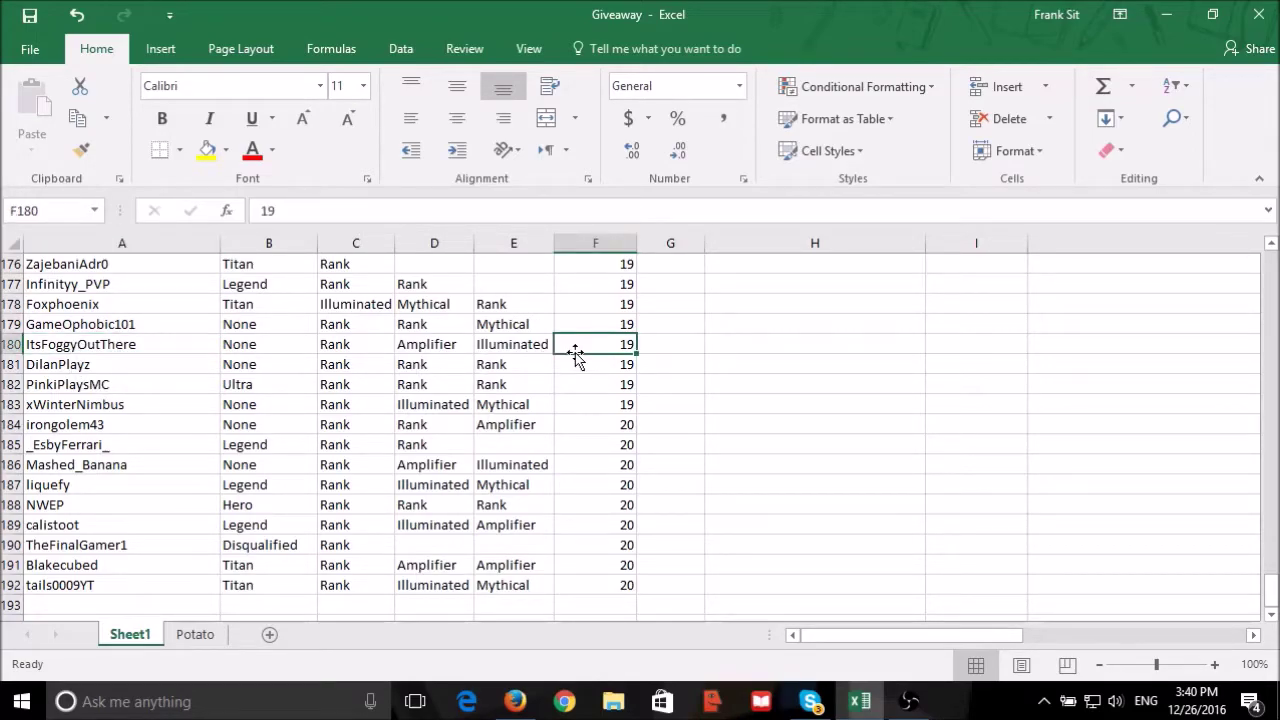
pyautogui.click(514, 701)
# Go back to page 19 of the giveaway thread and scroll to the drawn entrant's post.
pyautogui.scroll(5, 575, 499)
pyautogui.scroll(10, 580, 503)
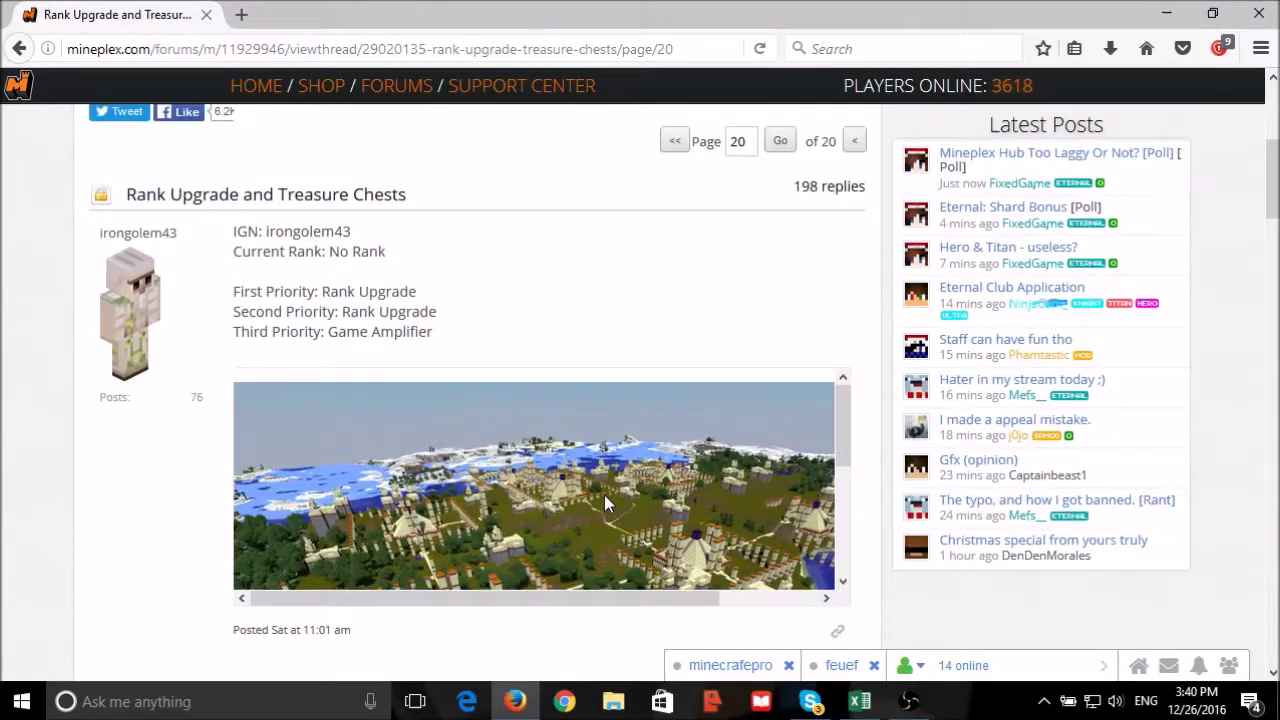
pyautogui.click(854, 522)
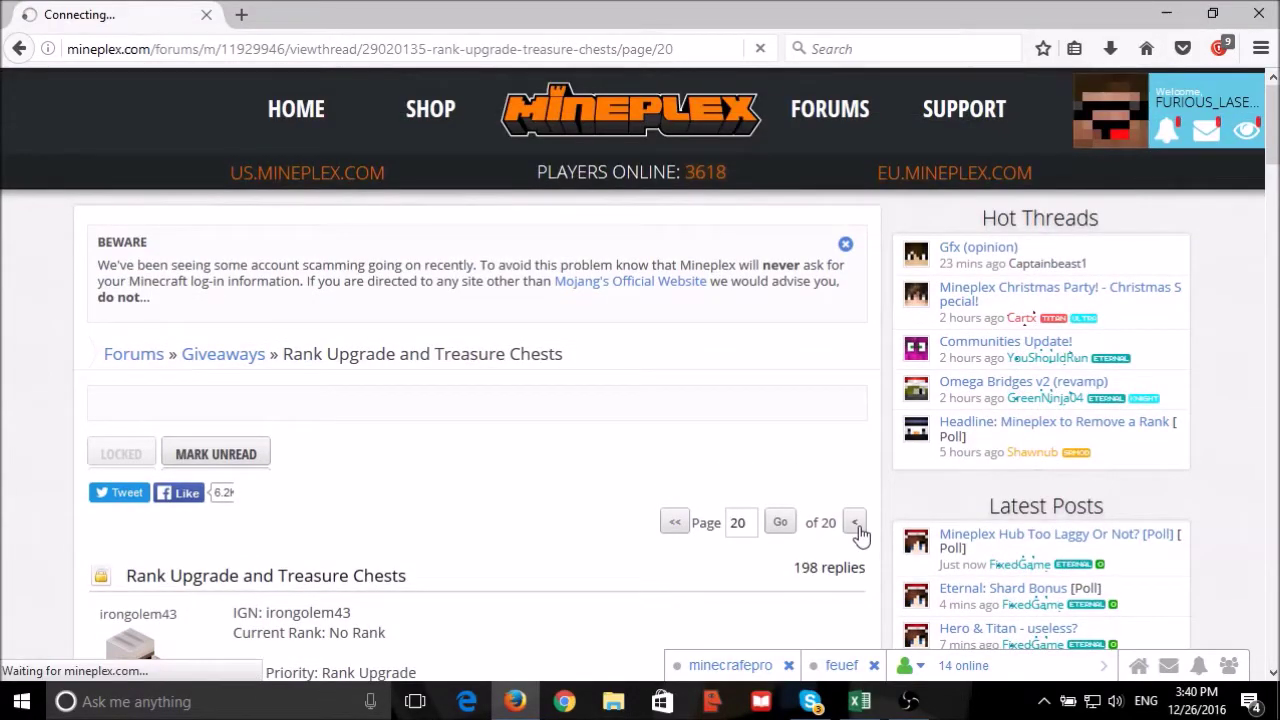
pyautogui.click(873, 692)
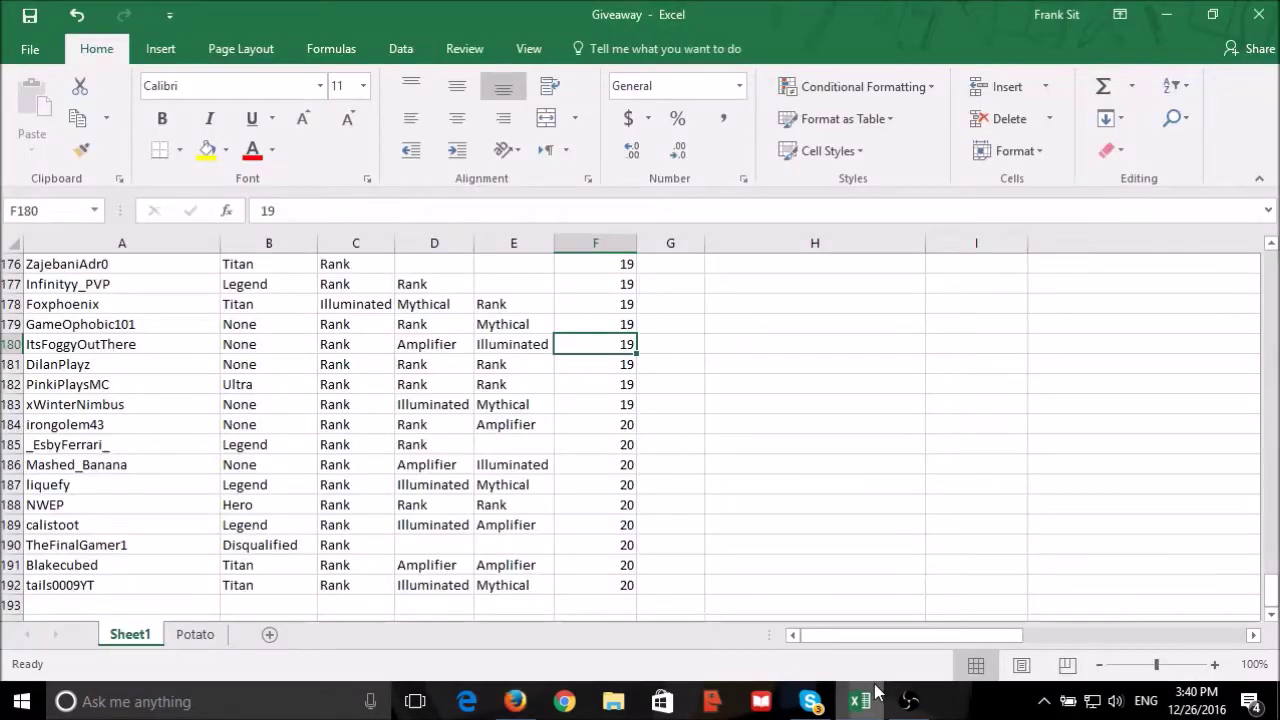
pyautogui.click(875, 690)
pyautogui.scroll(-8, 531, 477)
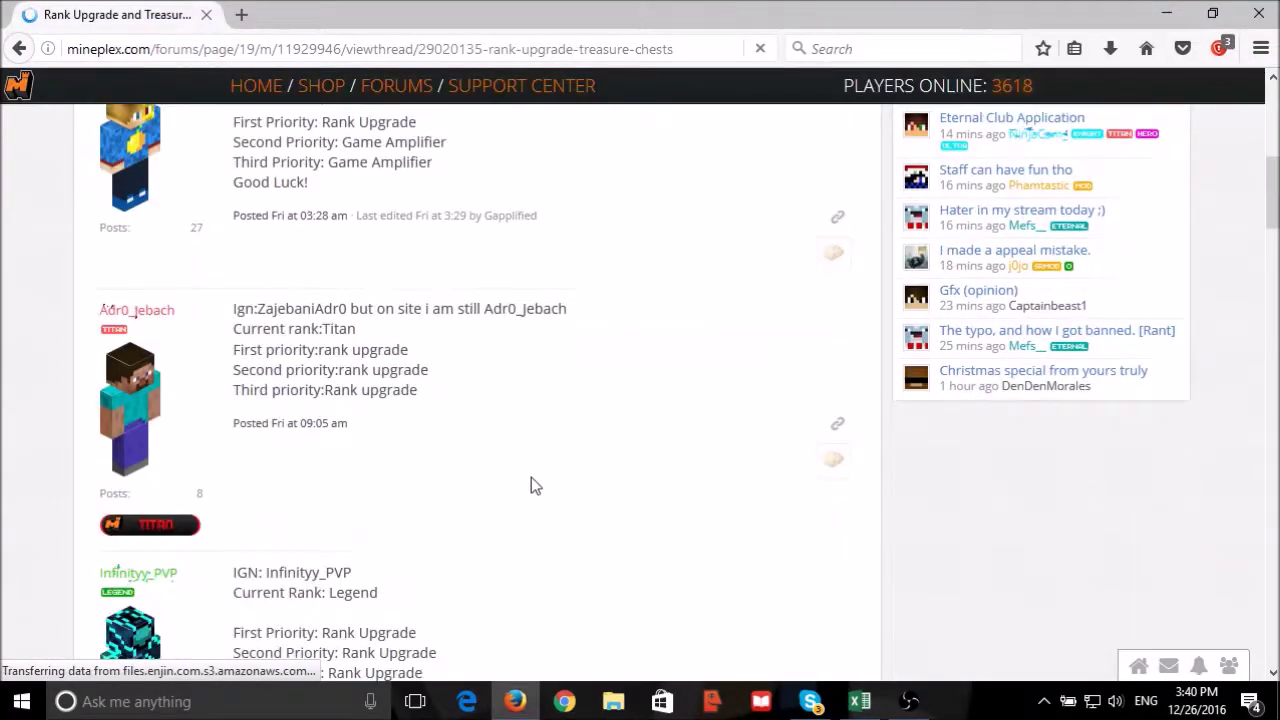
pyautogui.scroll(-8, 530, 478)
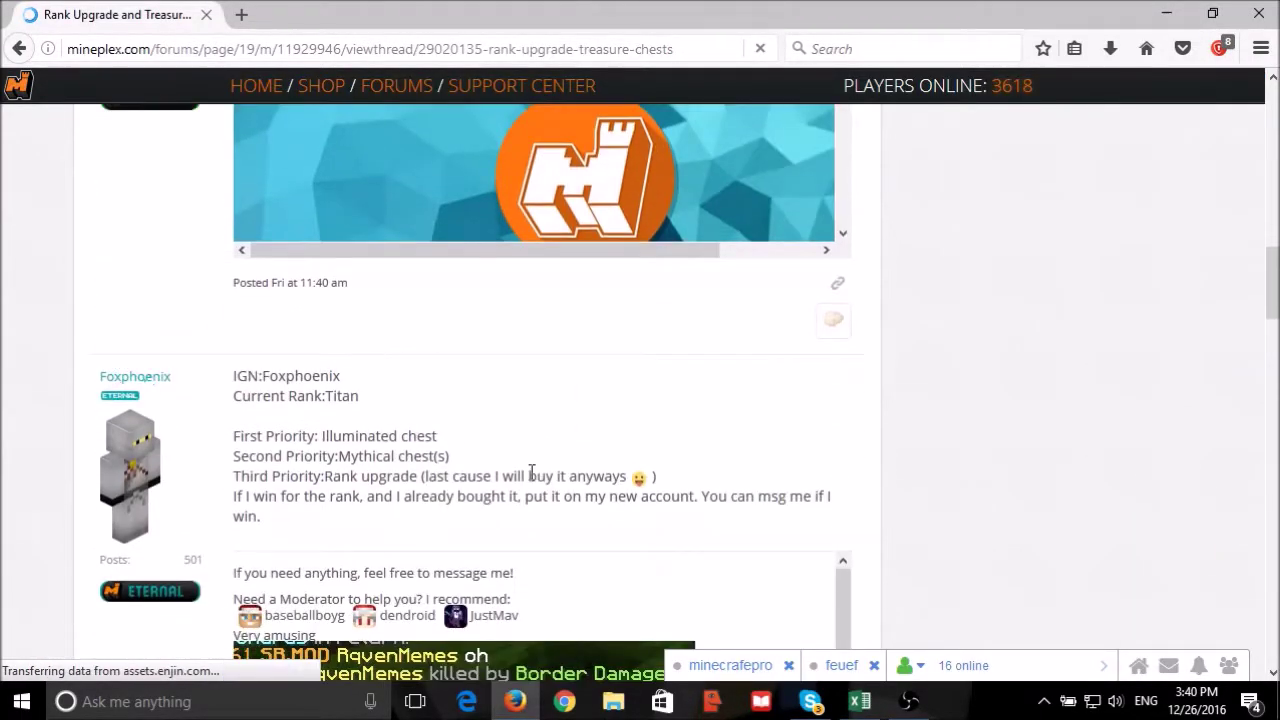
pyautogui.scroll(-6, 530, 472)
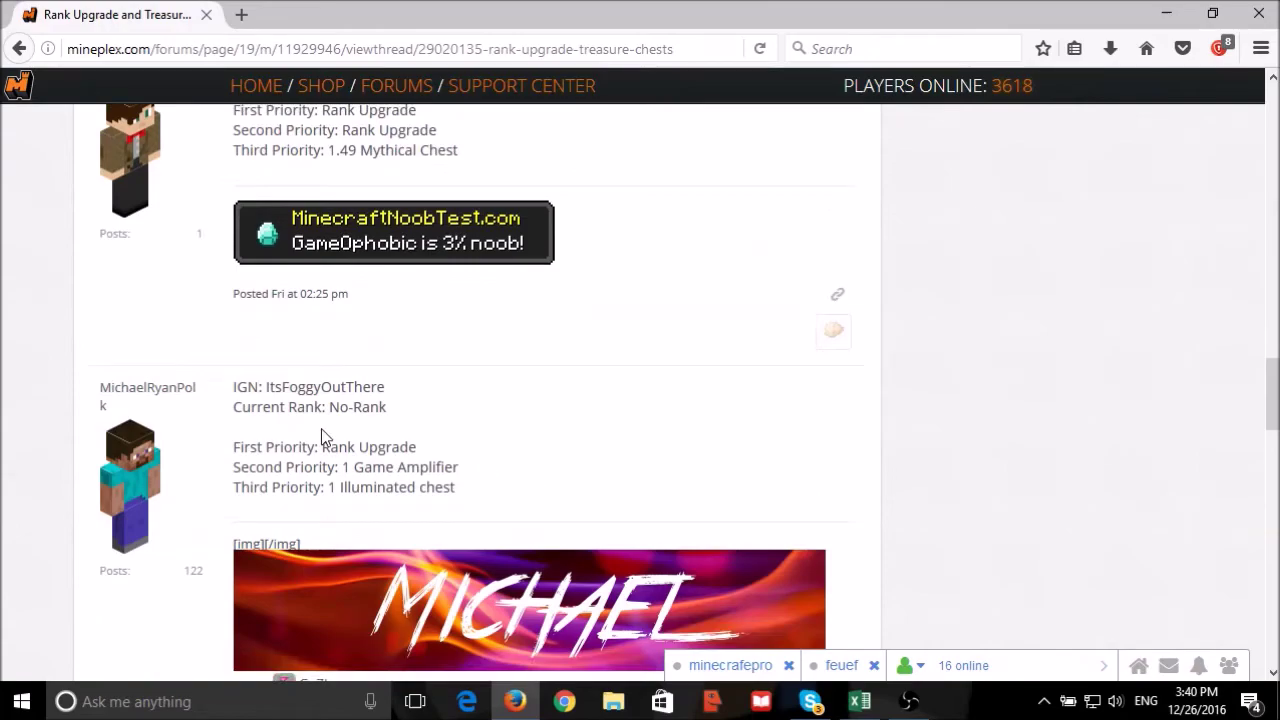
# Search the entrant's 190 friends for 'fur', then select their username in the thread.
pyautogui.rightClick(145, 393)
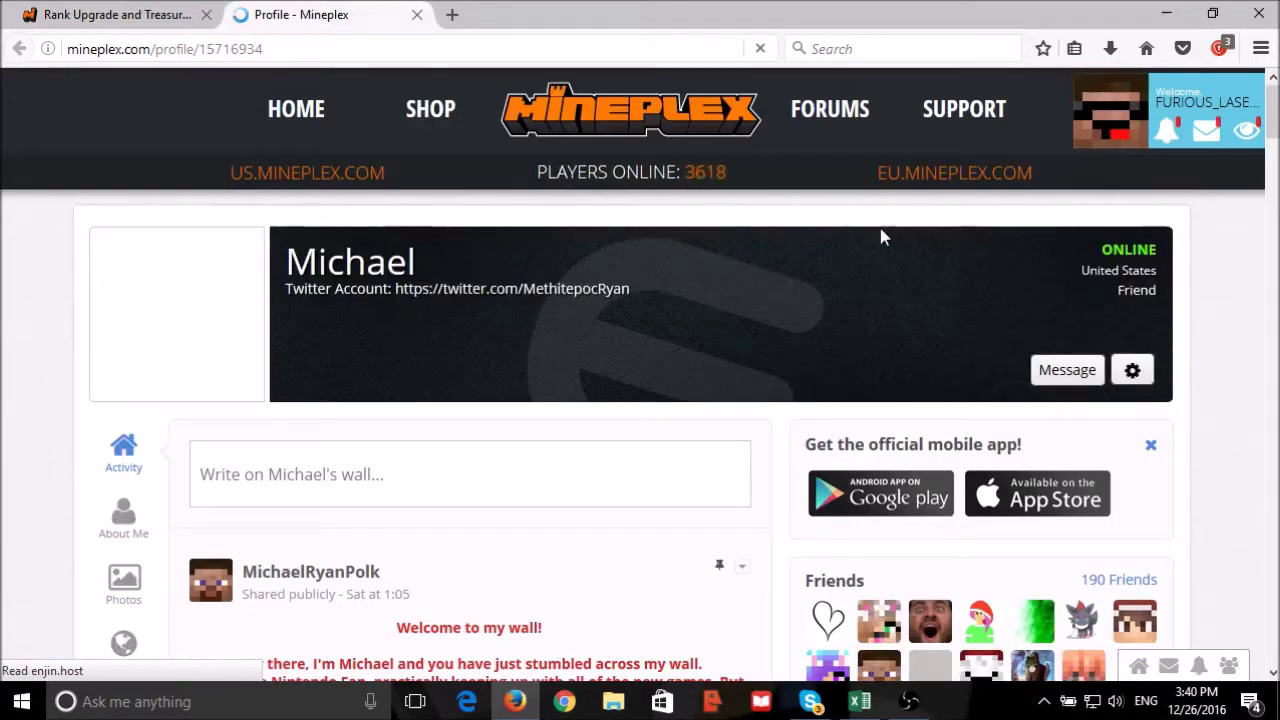
pyautogui.click(1149, 590)
pyautogui.click(877, 249)
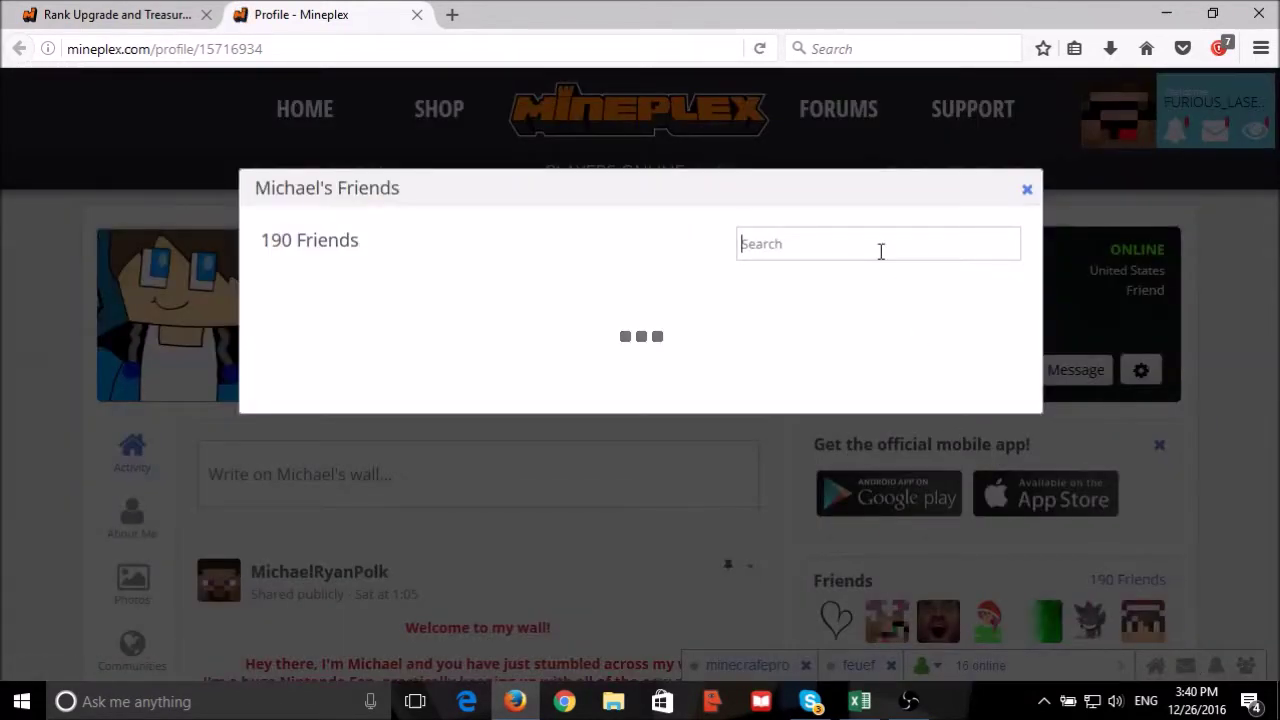
pyautogui.write('fur')
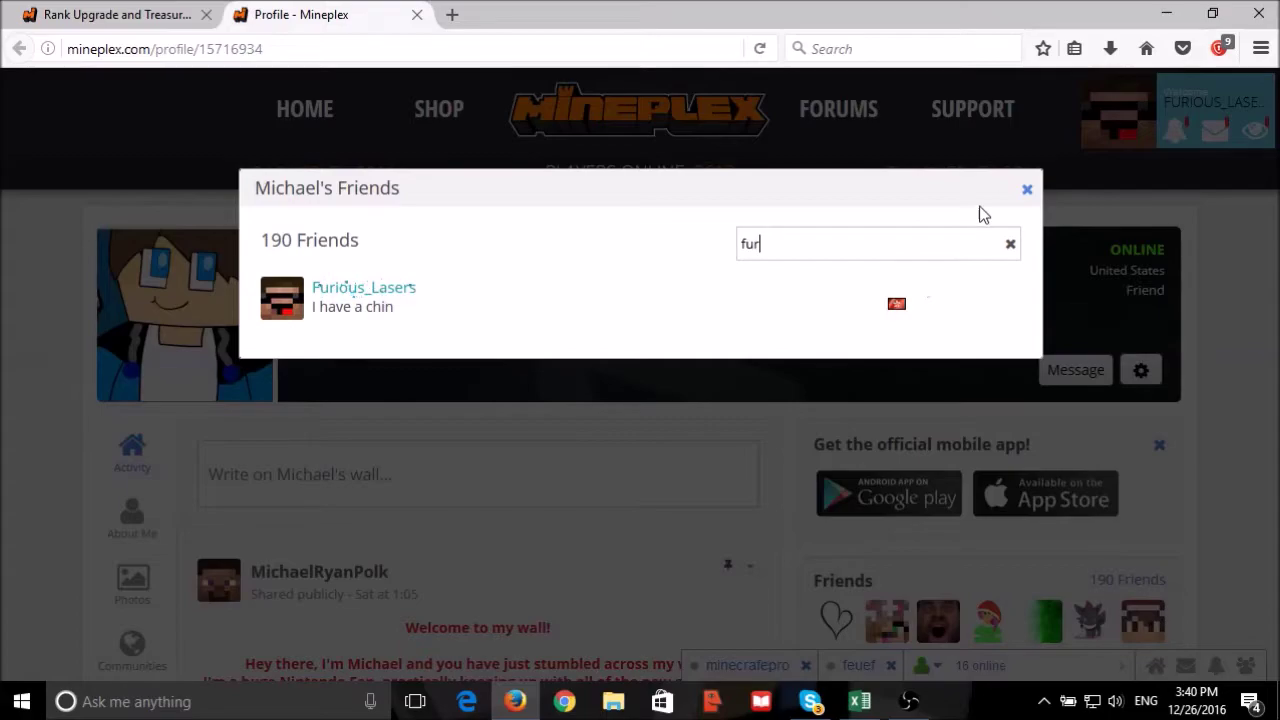
pyautogui.click(1027, 193)
pyautogui.click(72, 10)
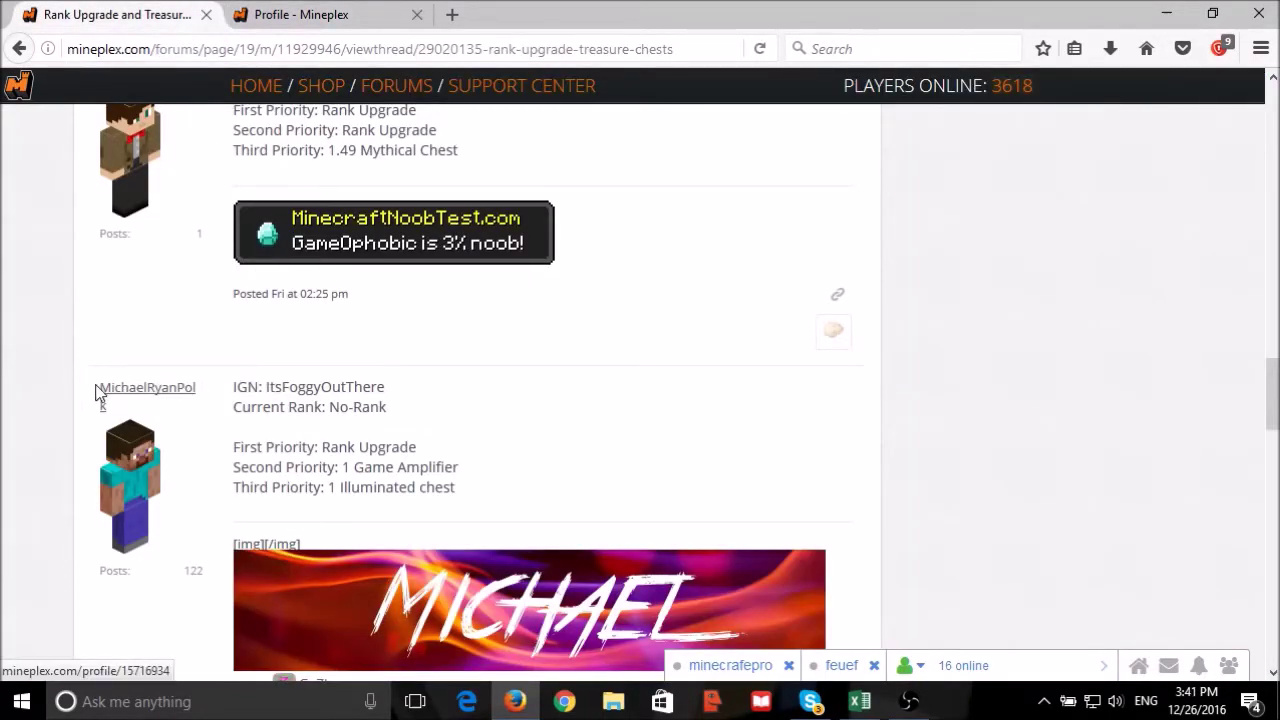
pyautogui.moveTo(97, 392); pyautogui.dragTo(149, 409)
pyautogui.hotkey('ctrl', 'c')
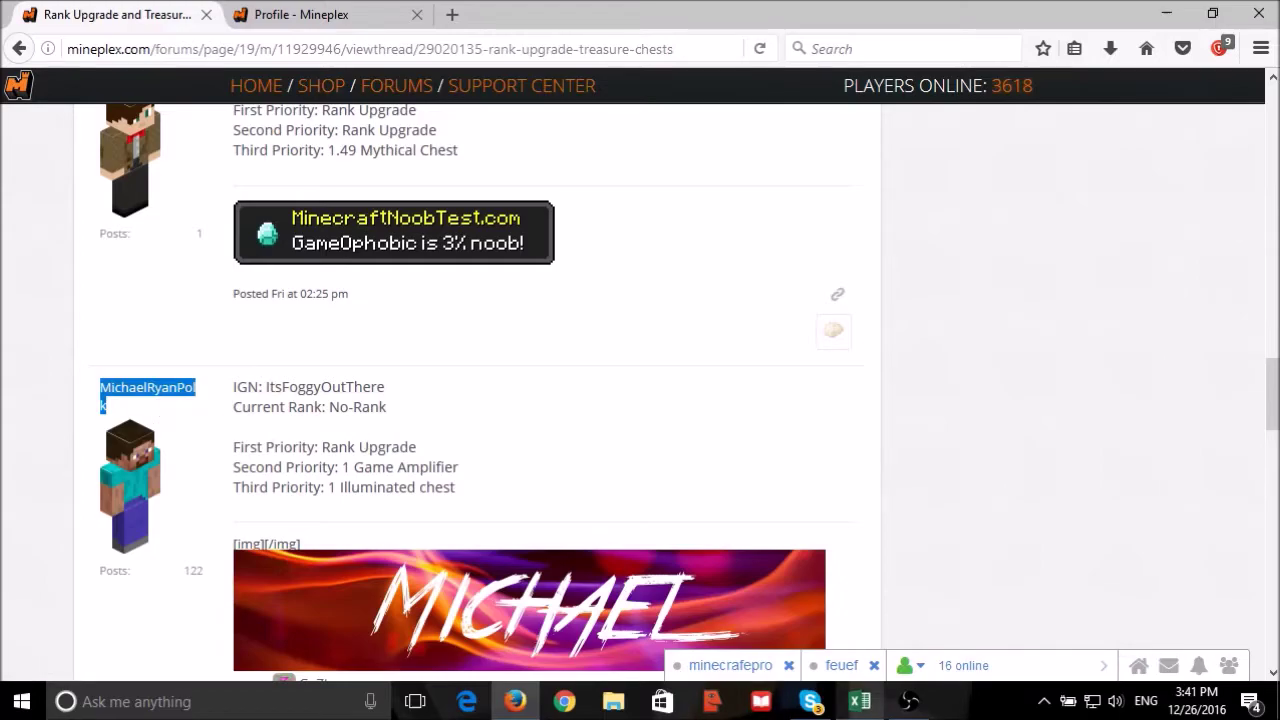
# Paste the first winner's username into H4 so the Potato membership check reads Yes.
pyautogui.hotkey('alt', 'Tab')
pyautogui.scroll(20, 806, 490)
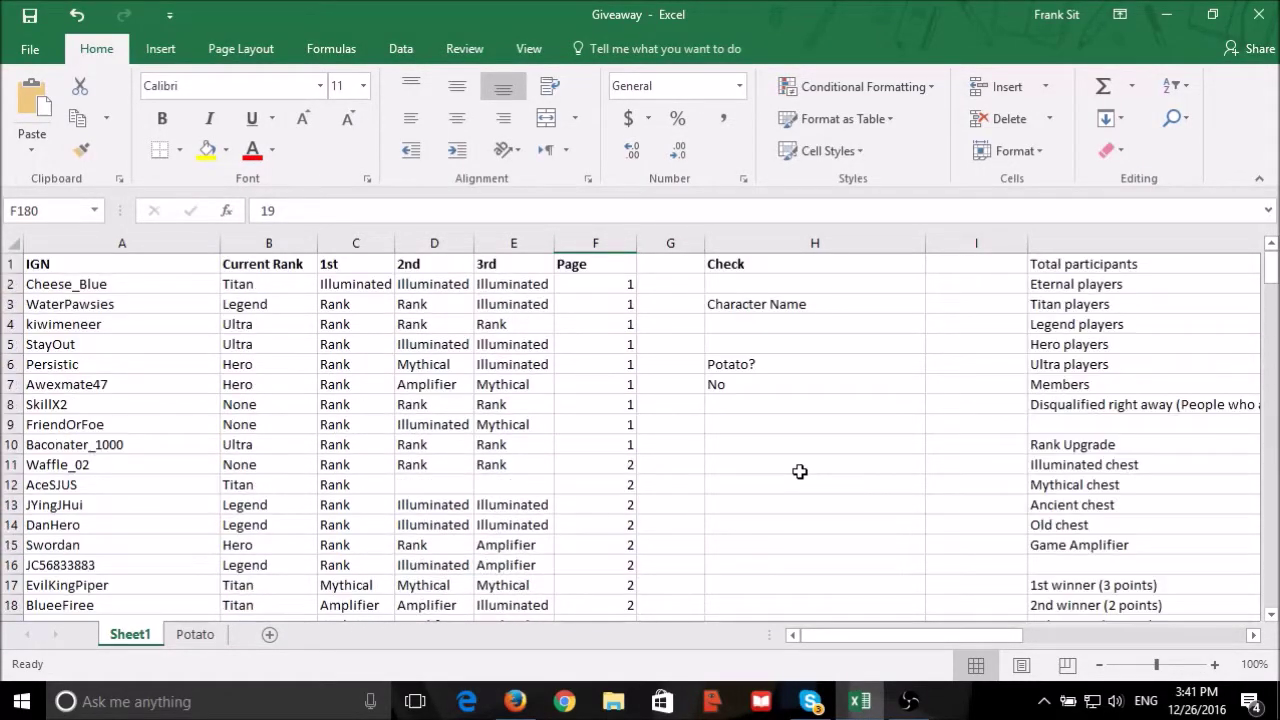
pyautogui.click(818, 323)
pyautogui.hotkey('ctrl', 'v')
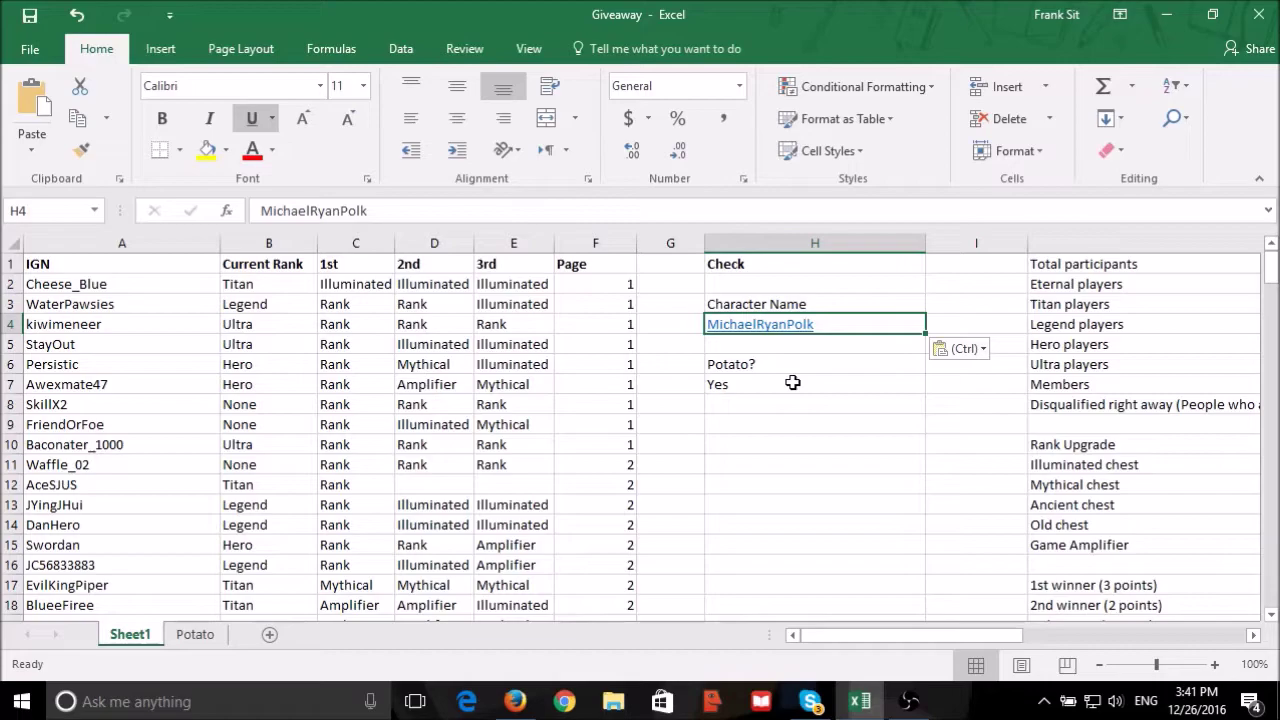
pyautogui.click(816, 485)
pyautogui.moveTo(979, 639); pyautogui.dragTo(1255, 637)
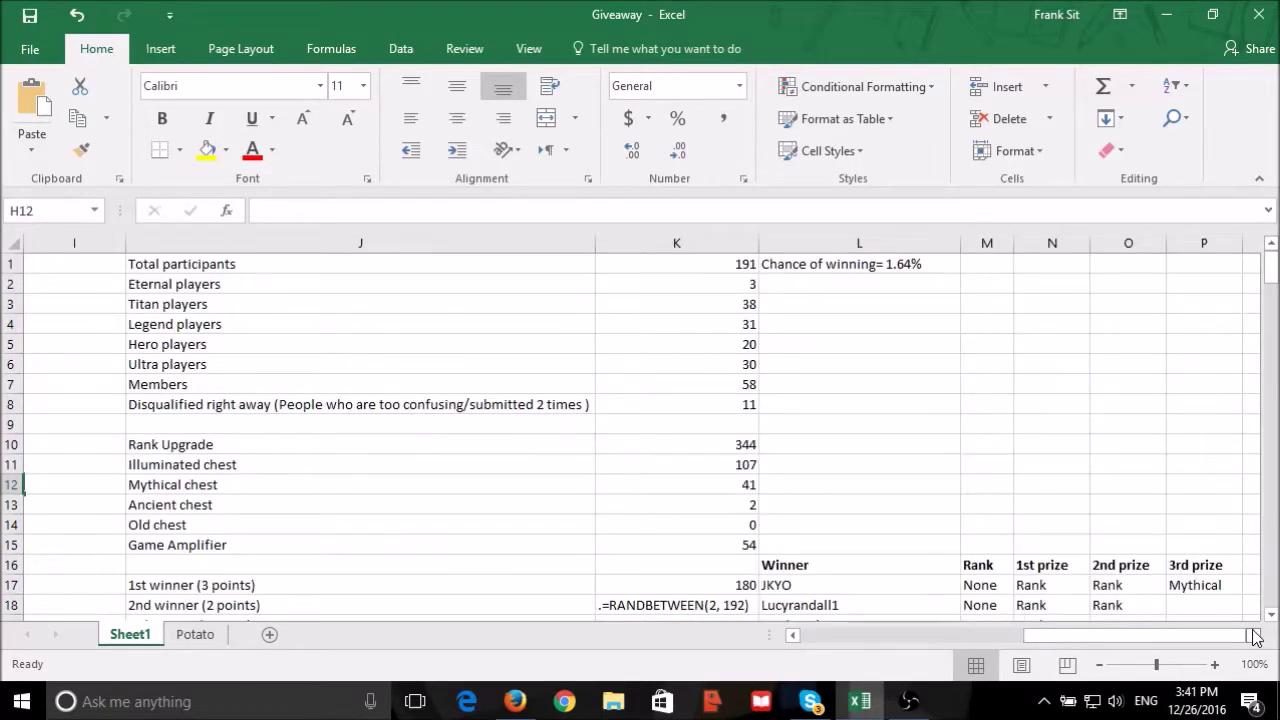
pyautogui.scroll(-2, 1152, 590)
pyautogui.moveTo(1146, 632); pyautogui.dragTo(910, 634)
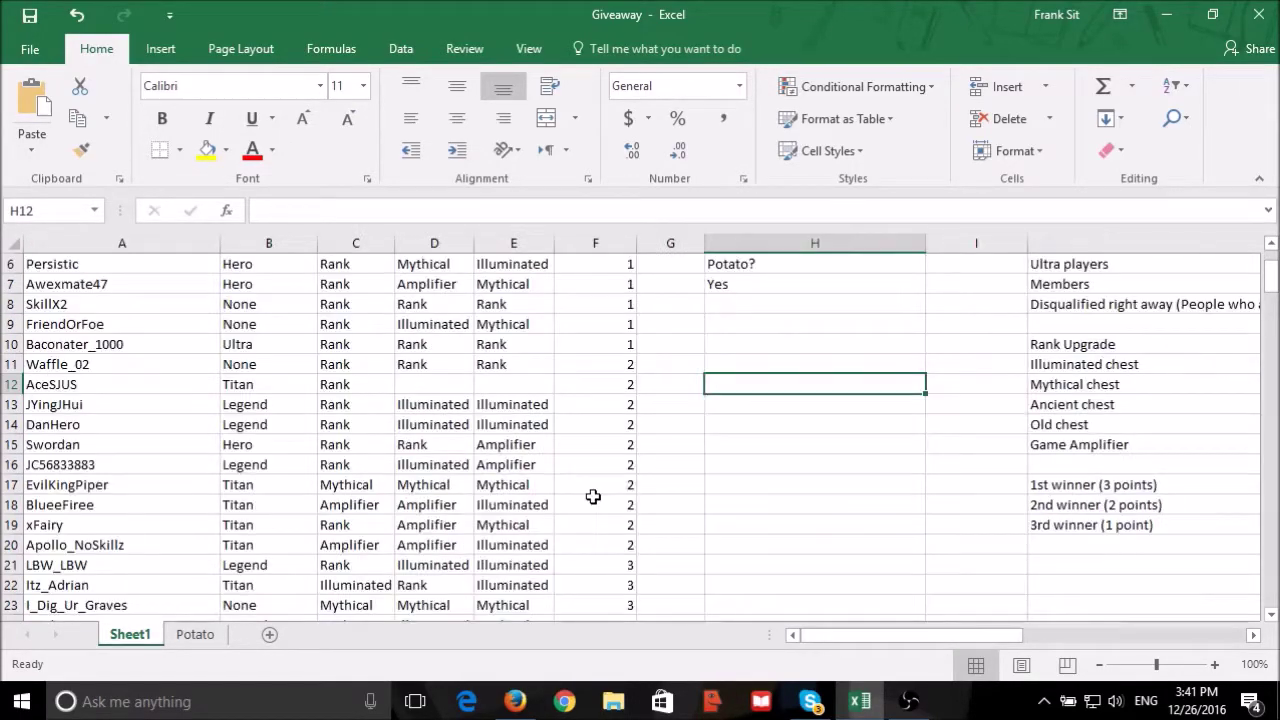
pyautogui.scroll(-12, 560, 485)
pyautogui.scroll(-20, 538, 479)
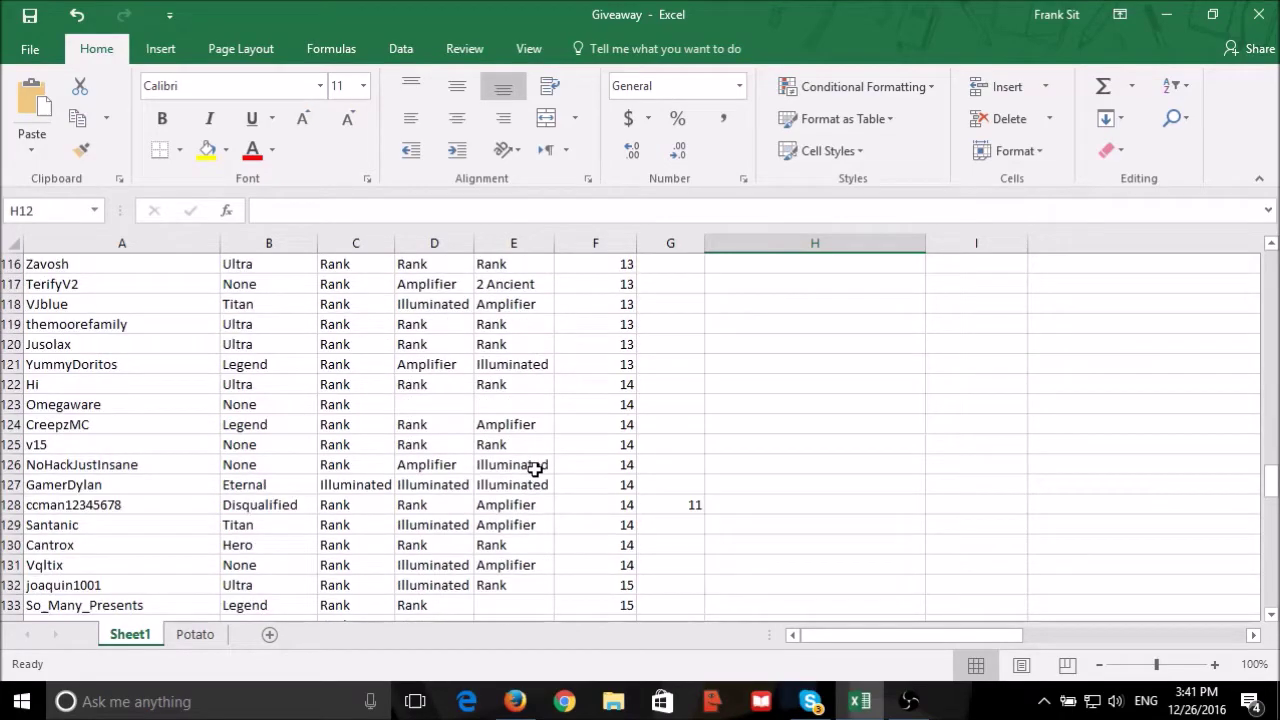
pyautogui.scroll(-12, 533, 469)
pyautogui.moveTo(80, 545); pyautogui.dragTo(487, 538)
pyautogui.hotkey('ctrl', 'c')
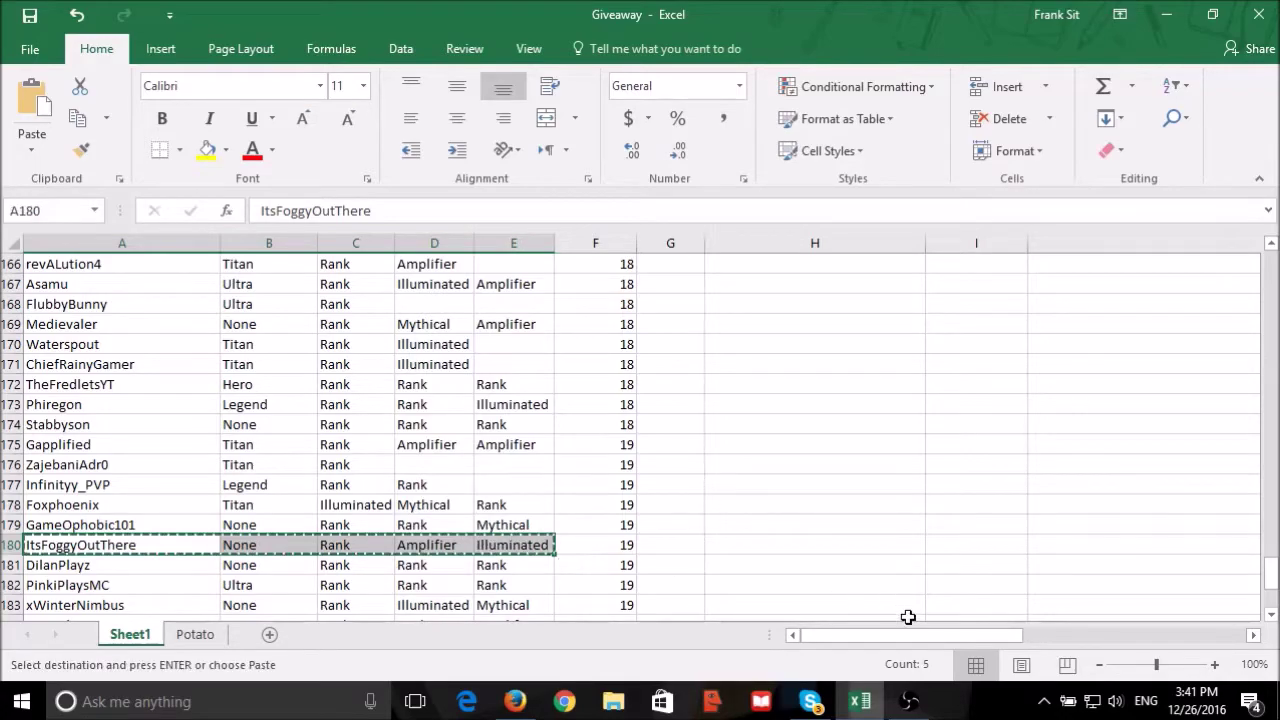
pyautogui.moveTo(877, 631); pyautogui.dragTo(1100, 631)
pyautogui.scroll(13, 959, 500)
pyautogui.scroll(20, 959, 500)
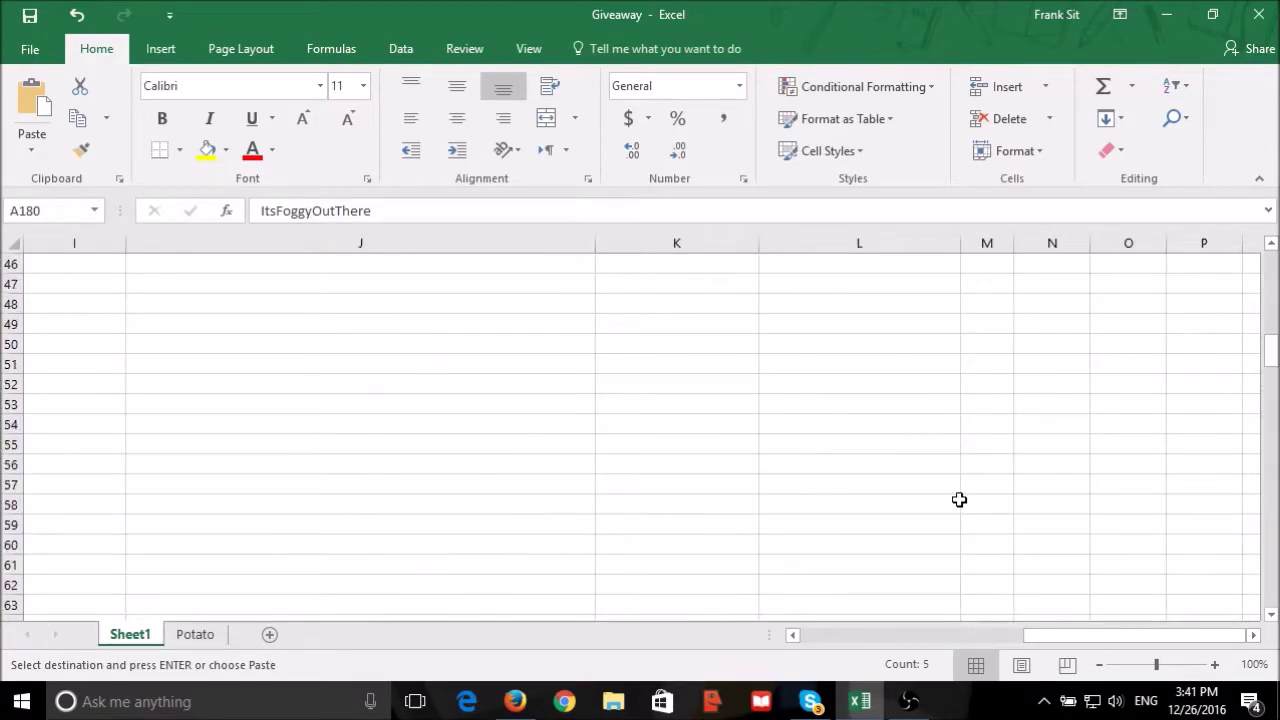
pyautogui.click(795, 485)
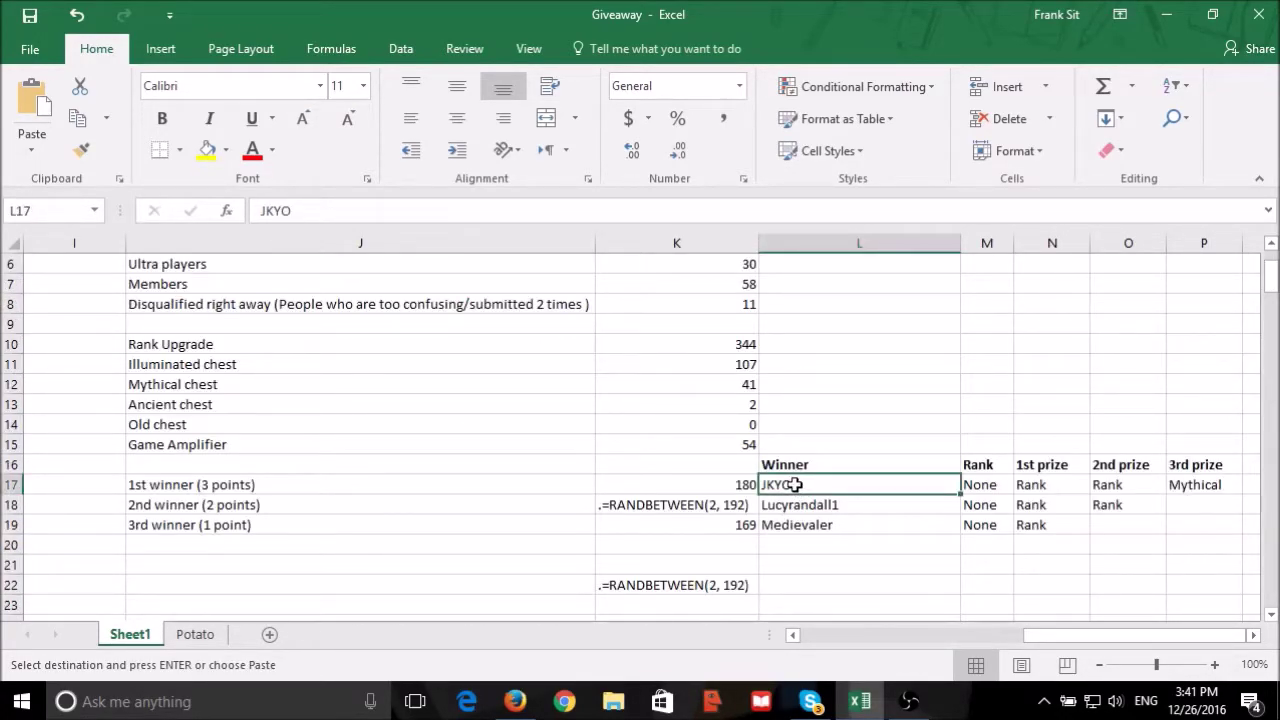
pyautogui.hotkey('ctrl', 'v')
pyautogui.click(814, 550)
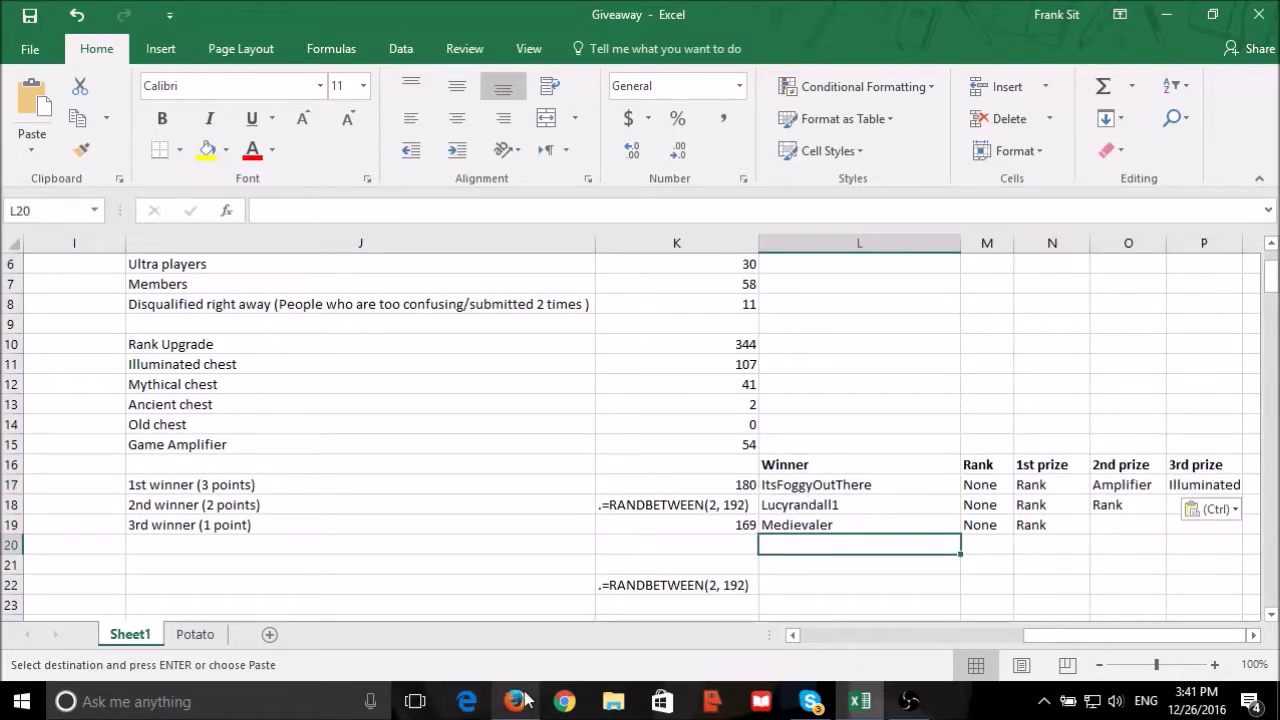
pyautogui.click(796, 486)
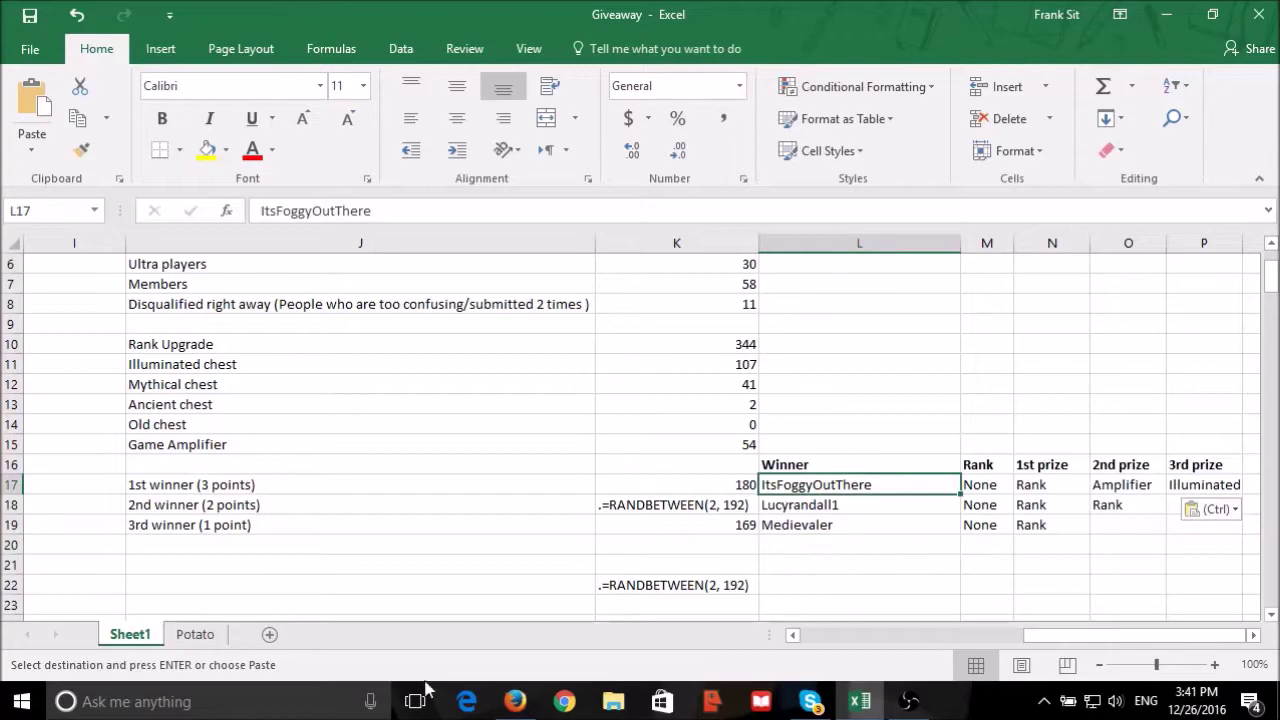
# Glance at the forum thread post in Firefox, then return to the workbook.
pyautogui.click(515, 701)
pyautogui.click(350, 406)
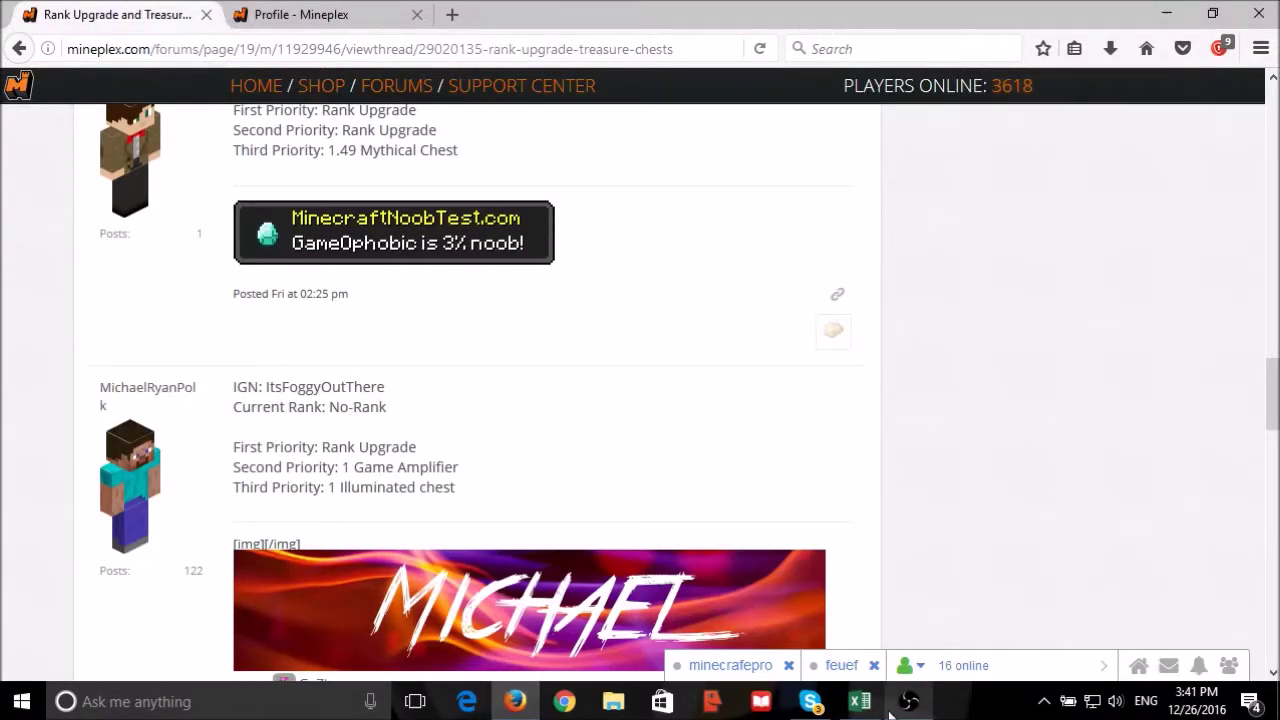
pyautogui.click(860, 701)
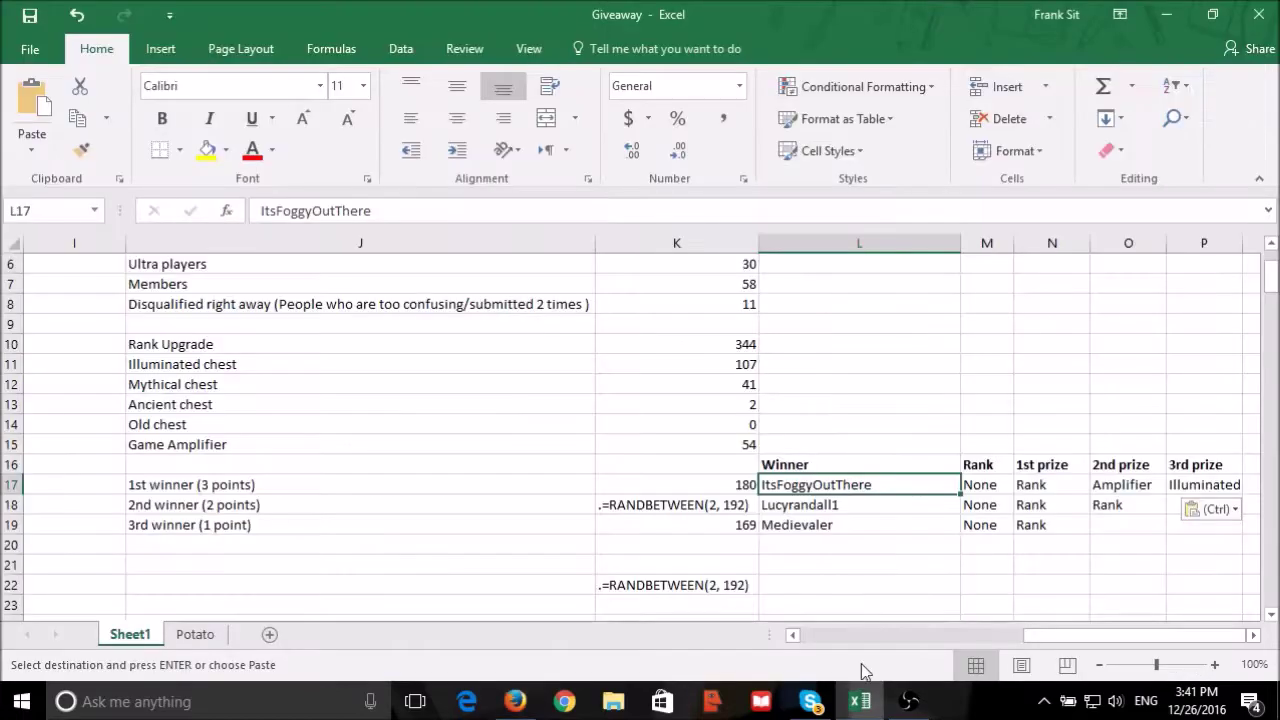
# Reactivate K18's RANDBETWEEN formula by deleting its leading dot to draw the 2nd winner.
pyautogui.click(715, 507)
pyautogui.click(275, 211)
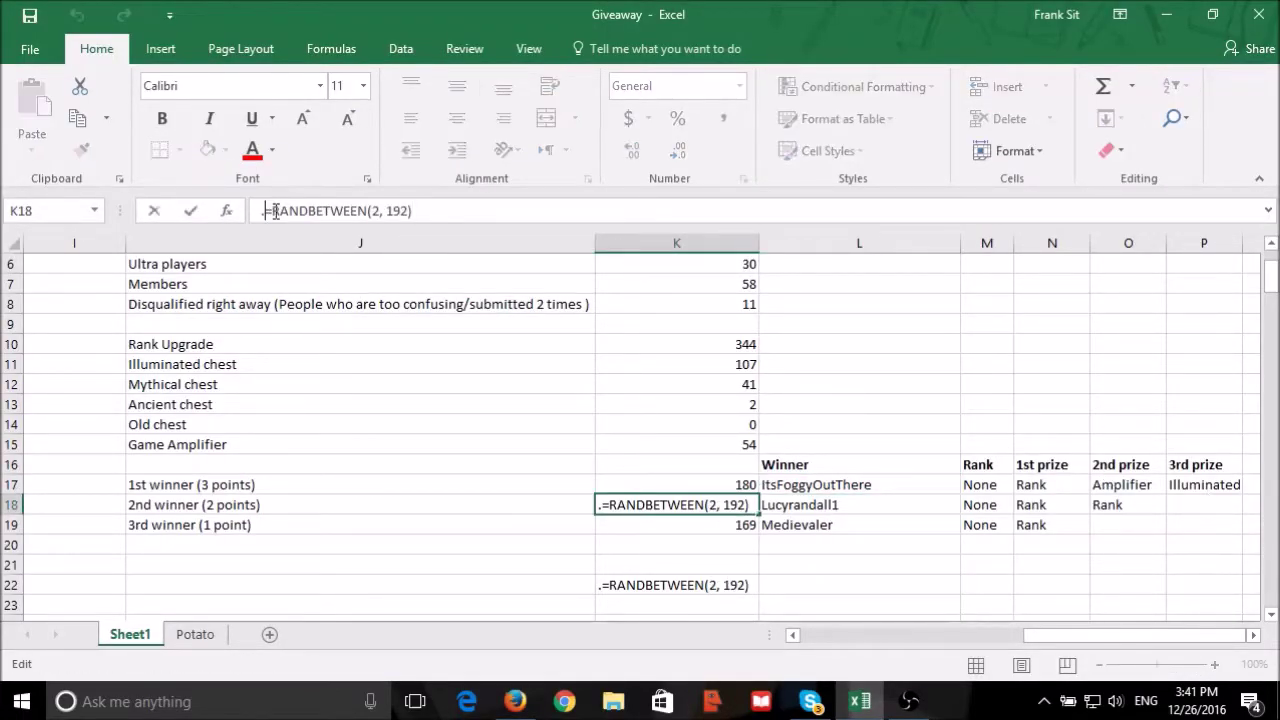
pyautogui.press('BackSpace')
pyautogui.press('Return')
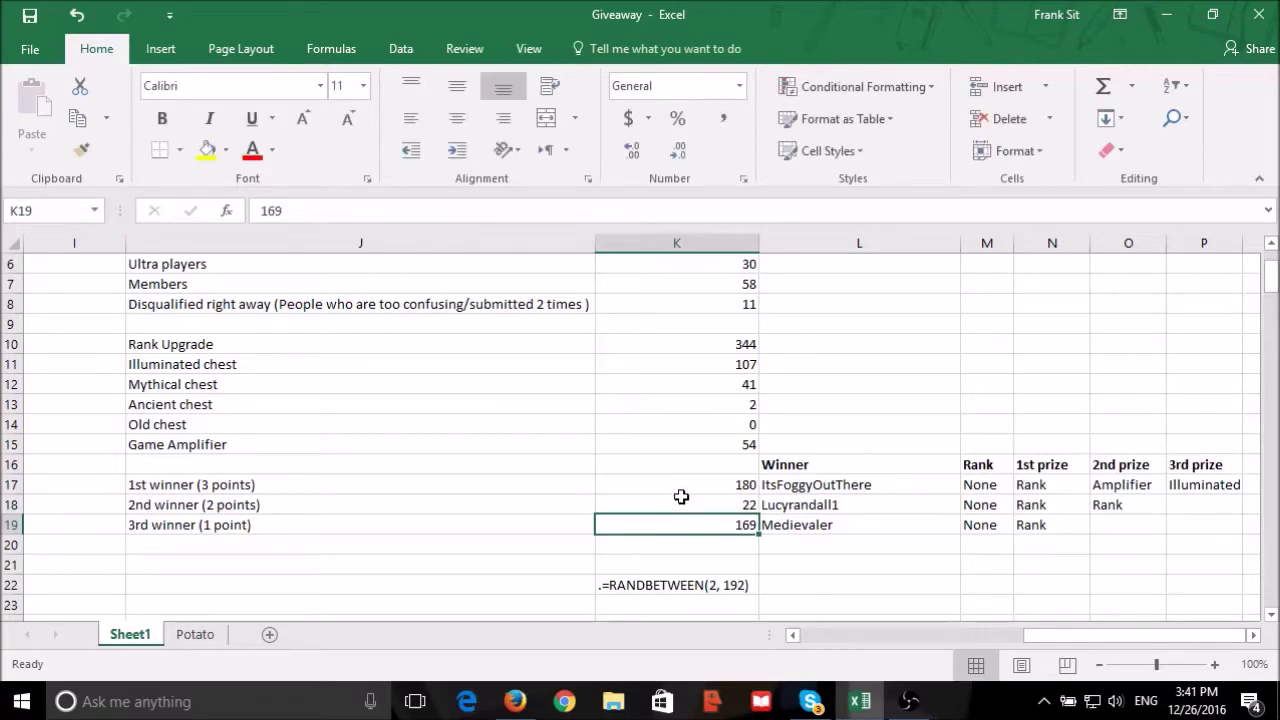
pyautogui.click(681, 511)
pyautogui.write('22')
pyautogui.press('Return')
pyautogui.moveTo(1110, 636); pyautogui.dragTo(800, 612)
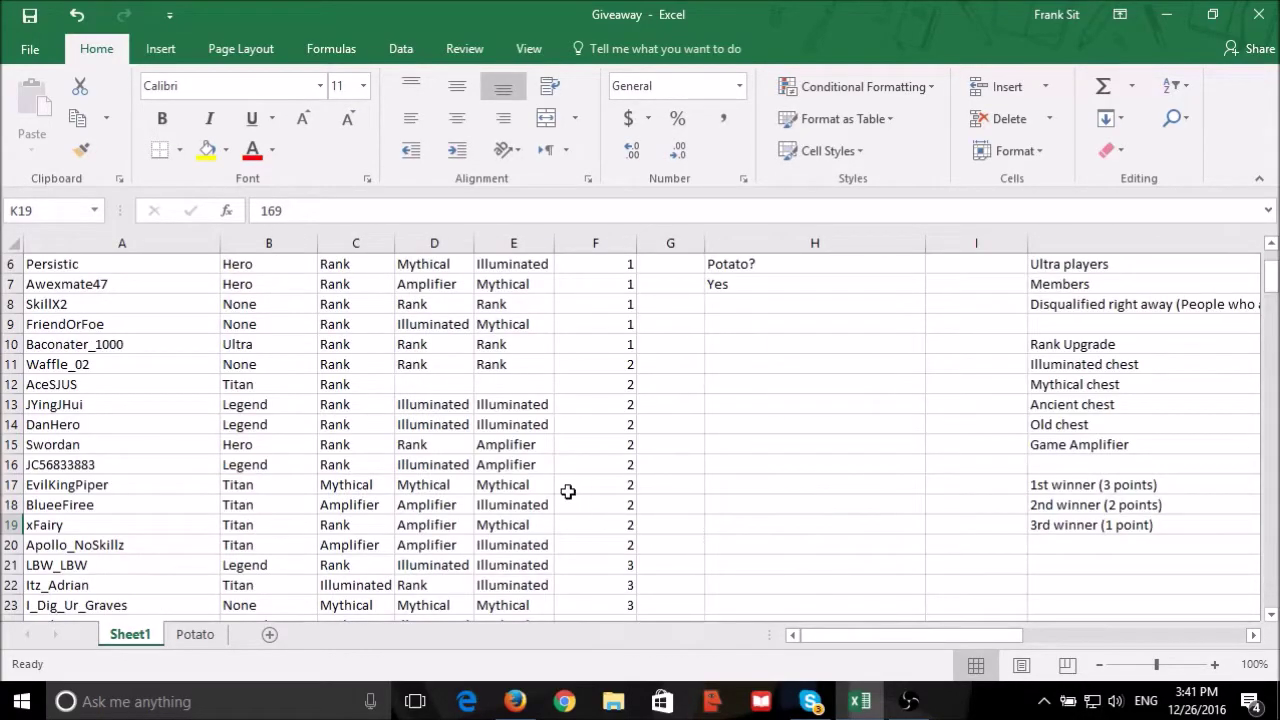
pyautogui.click(92, 585)
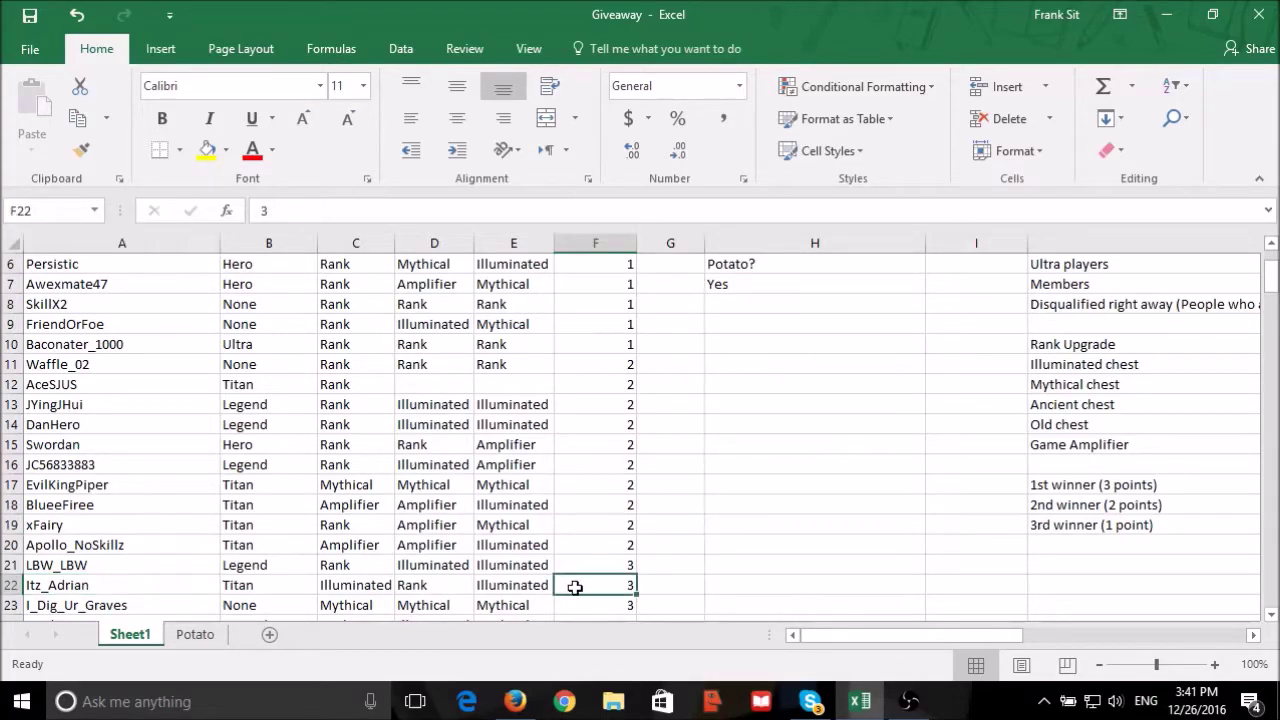
# Go to page 3 of the giveaway thread in the browser.
pyautogui.hotkey('alt', 'Tab')
pyautogui.scroll(10, 545, 510)
pyautogui.scroll(3, 553, 483)
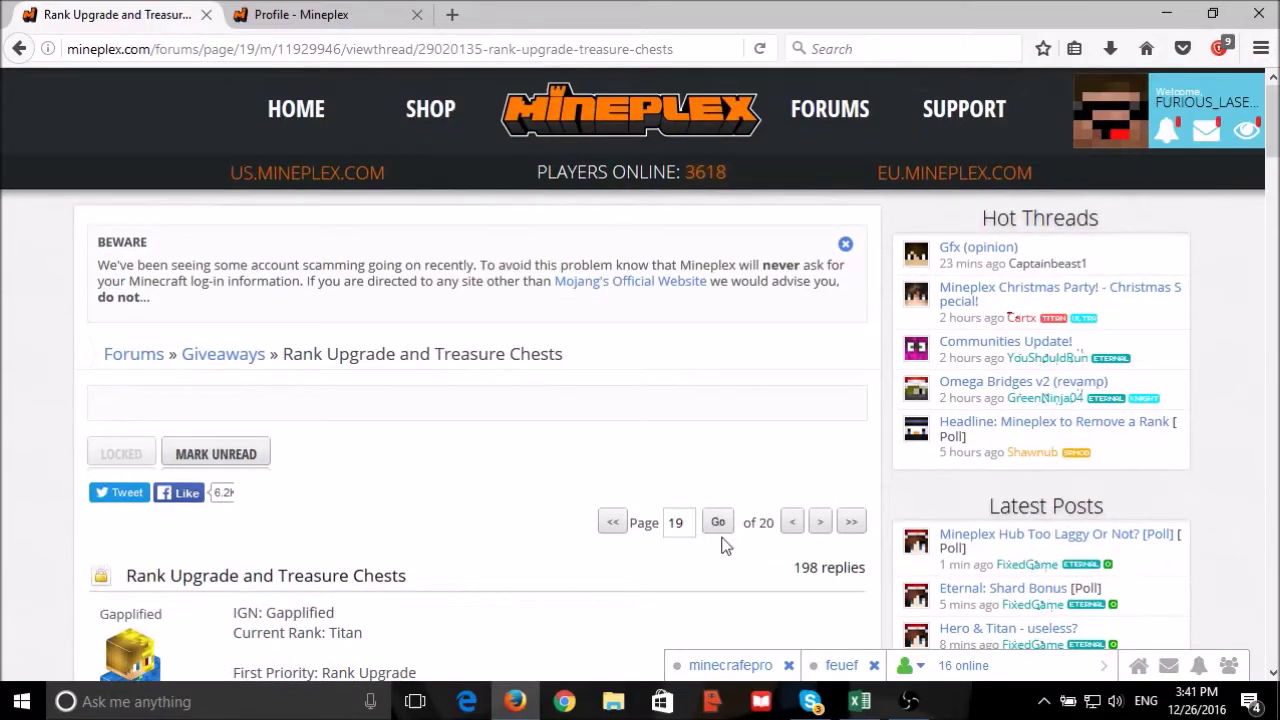
pyautogui.doubleClick(683, 522)
pyautogui.write('3')
pyautogui.click(718, 522)
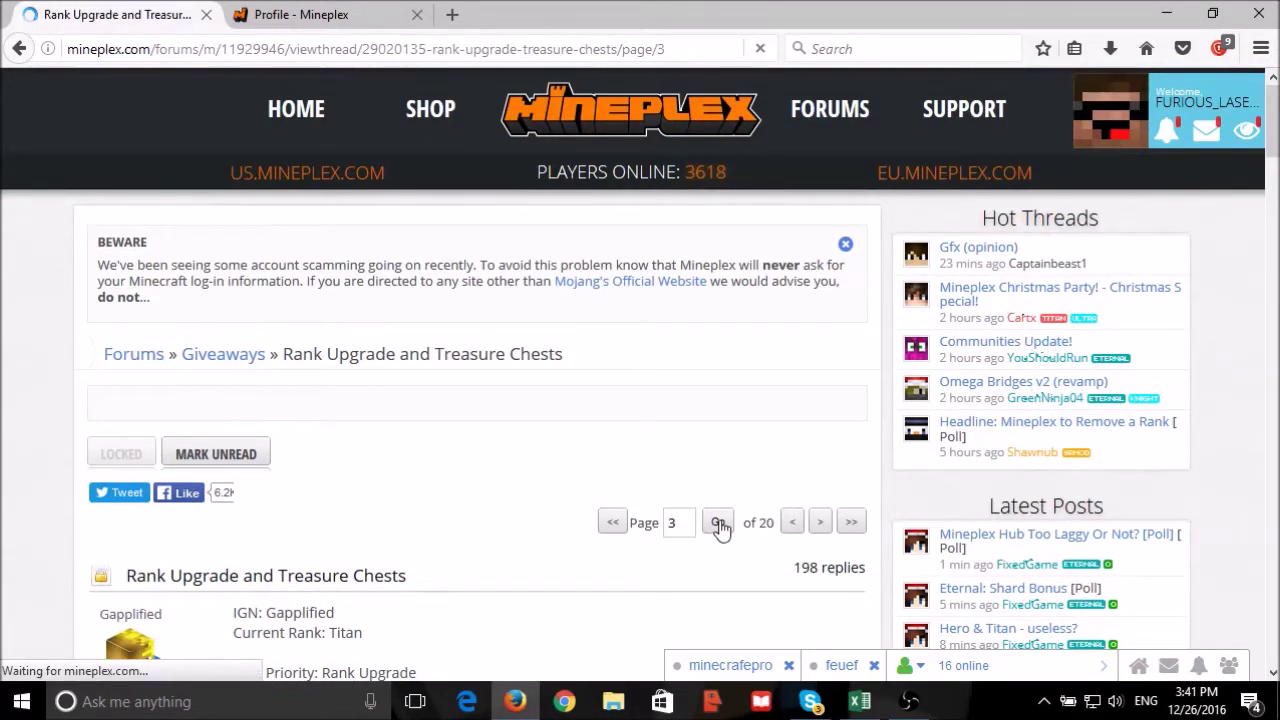
pyautogui.scroll(-10, 318, 439)
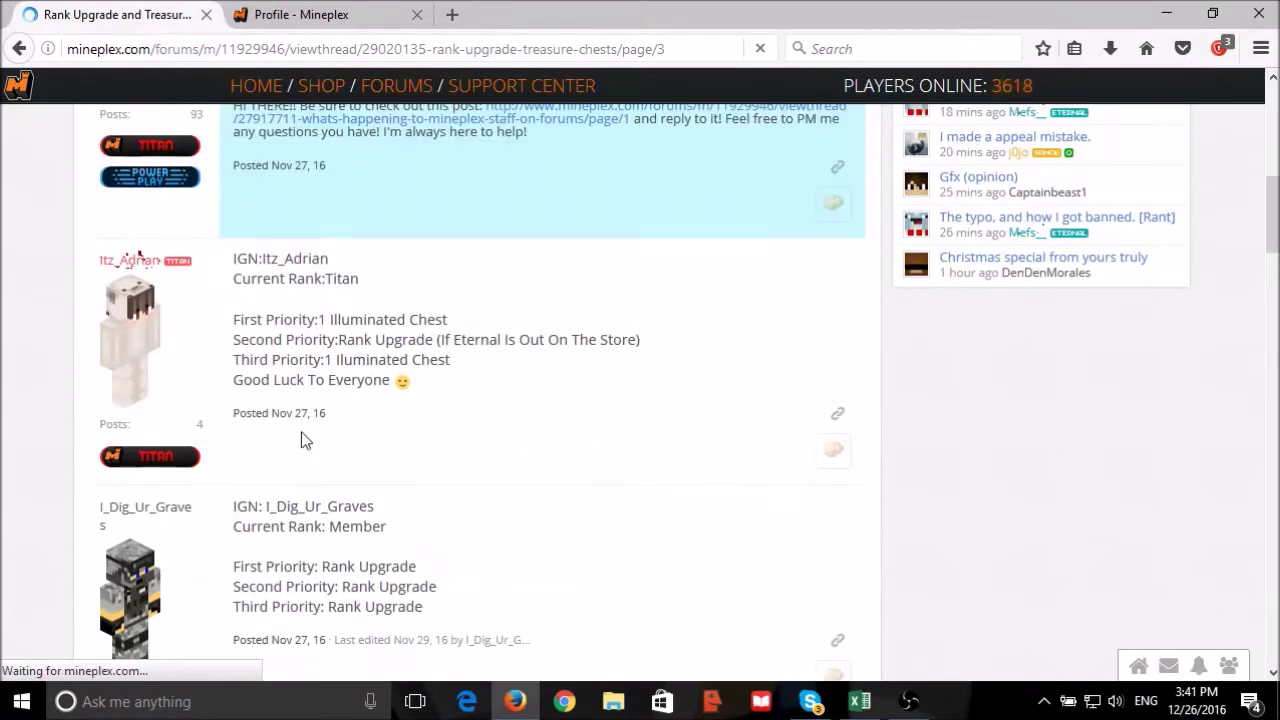
pyautogui.rightClick(145, 355)
pyautogui.click(243, 360)
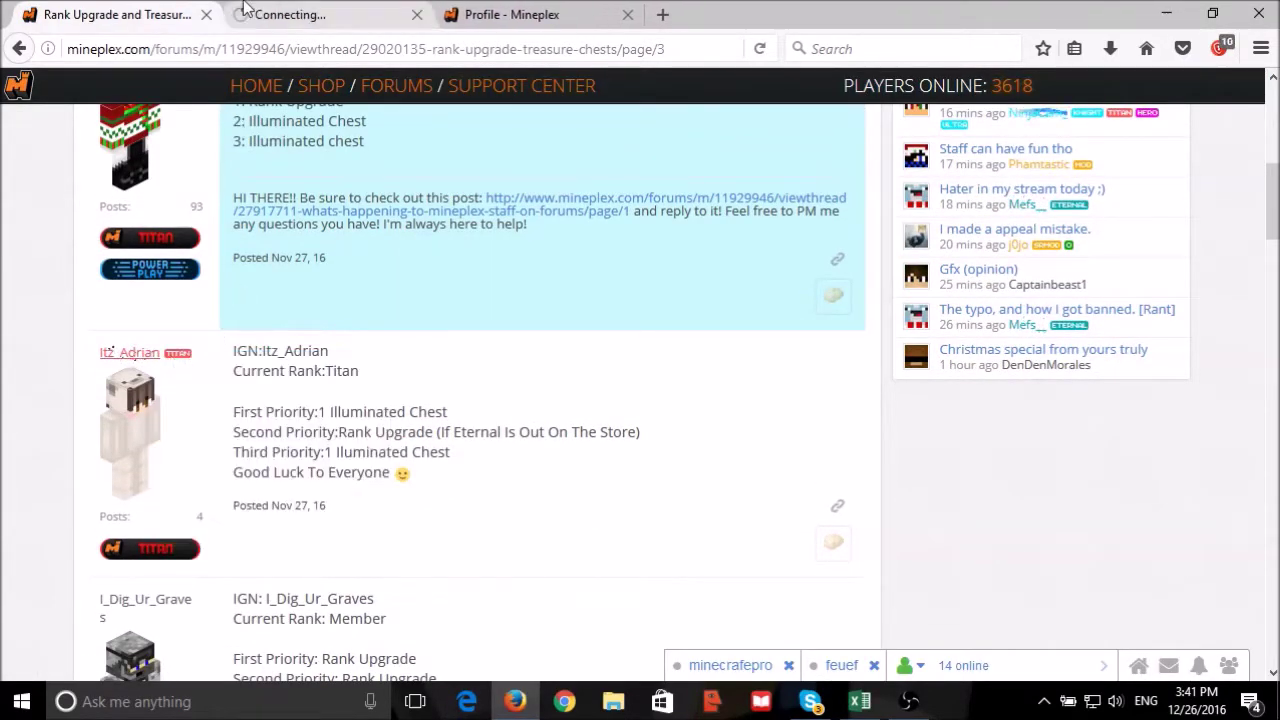
pyautogui.click(300, 14)
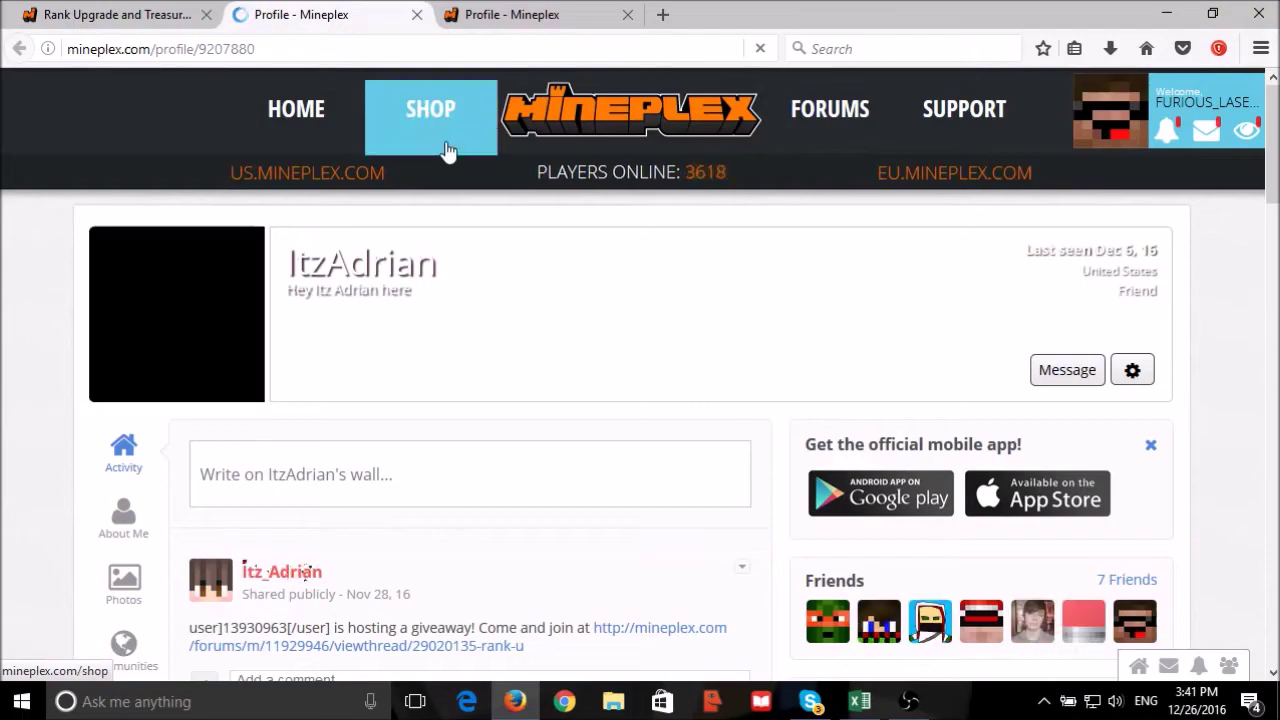
pyautogui.click(1133, 582)
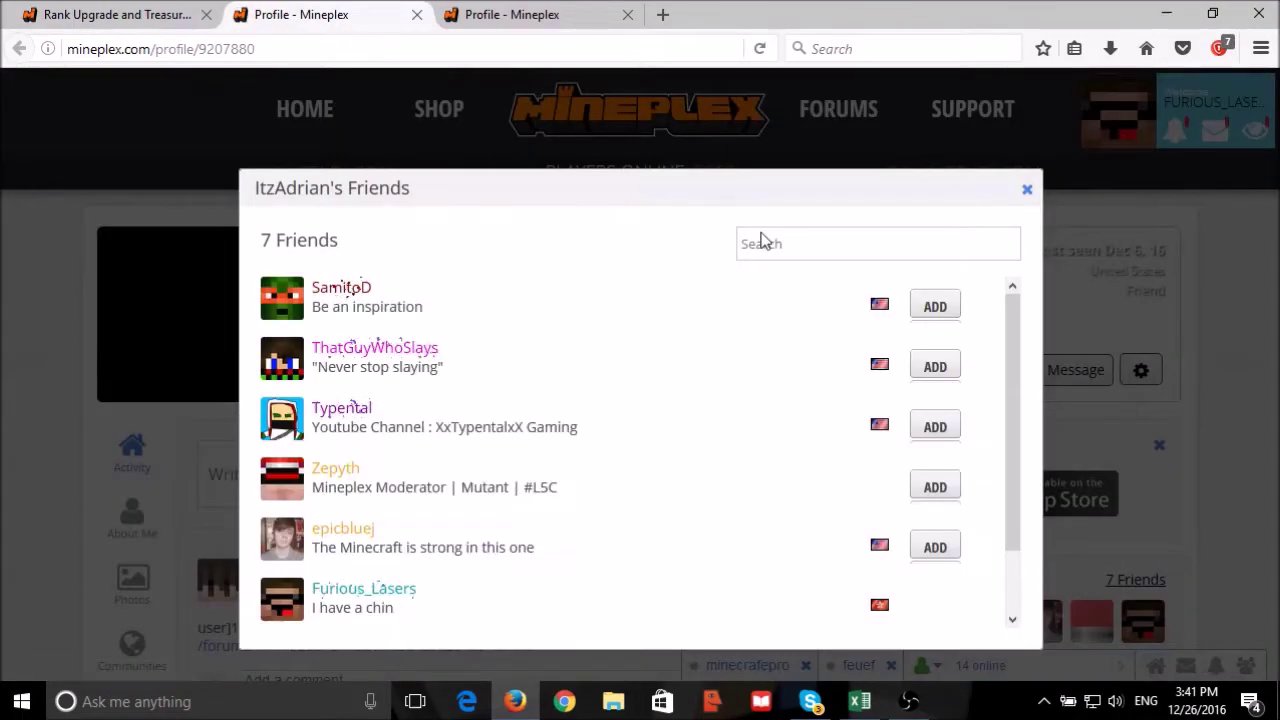
pyautogui.click(766, 241)
pyautogui.write('fur')
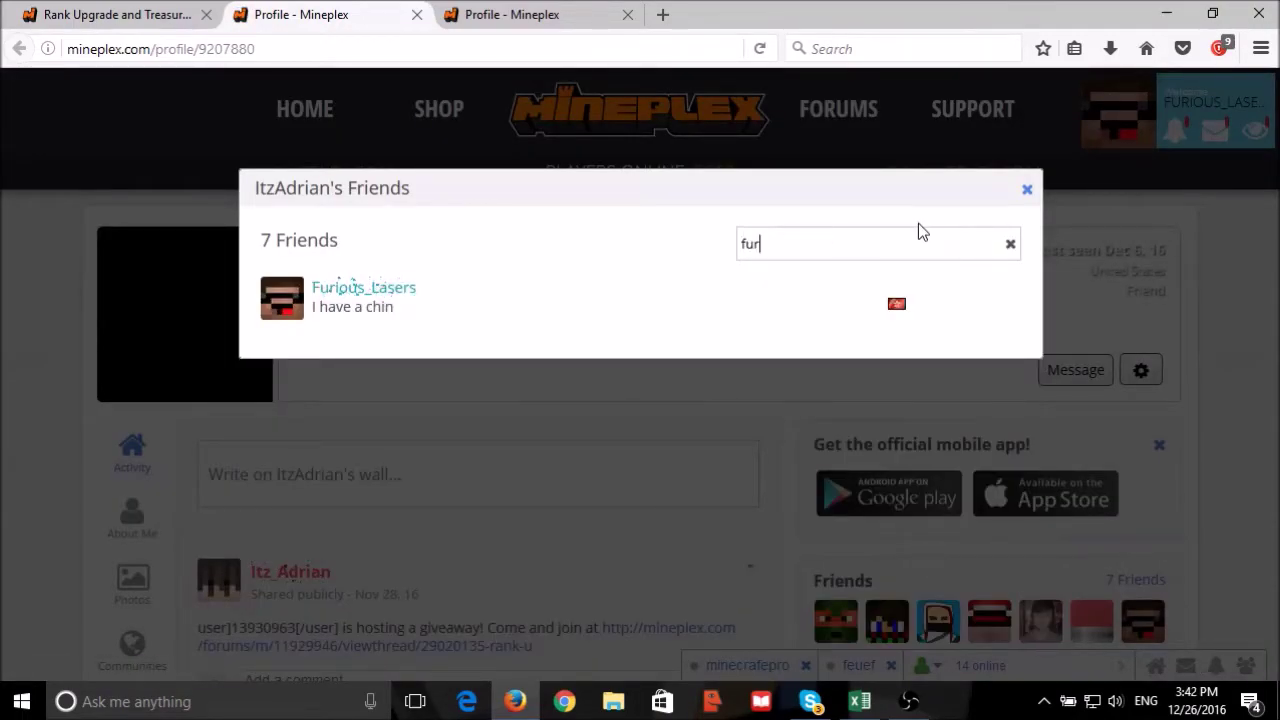
pyautogui.click(1026, 190)
pyautogui.click(115, 14)
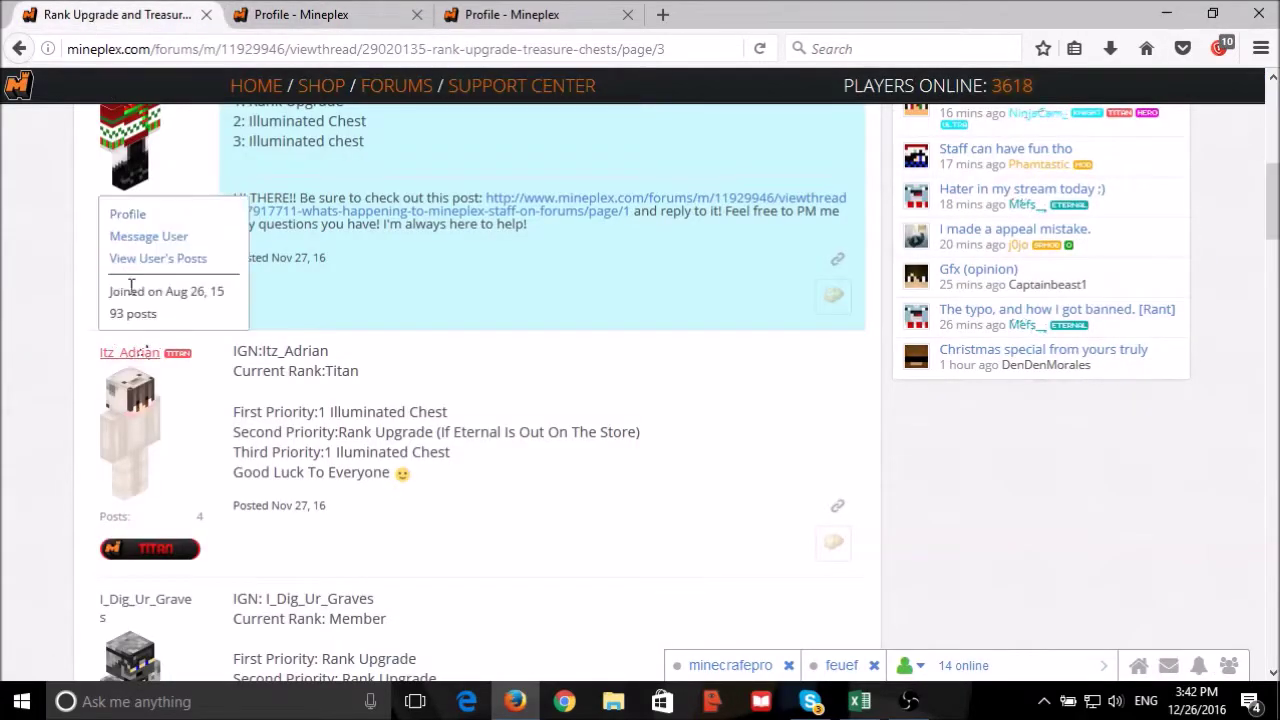
pyautogui.moveTo(121, 354); pyautogui.dragTo(170, 360)
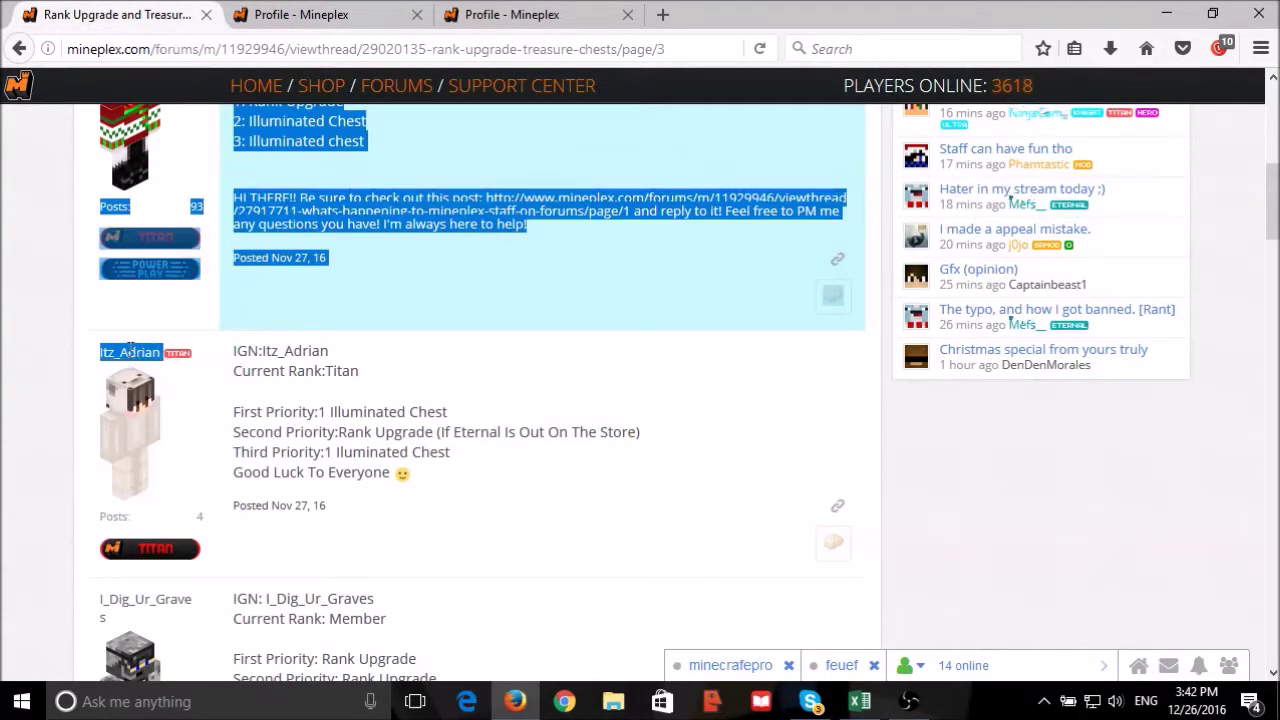
pyautogui.moveTo(88, 355); pyautogui.dragTo(157, 360)
pyautogui.hotkey('ctrl', 'c')
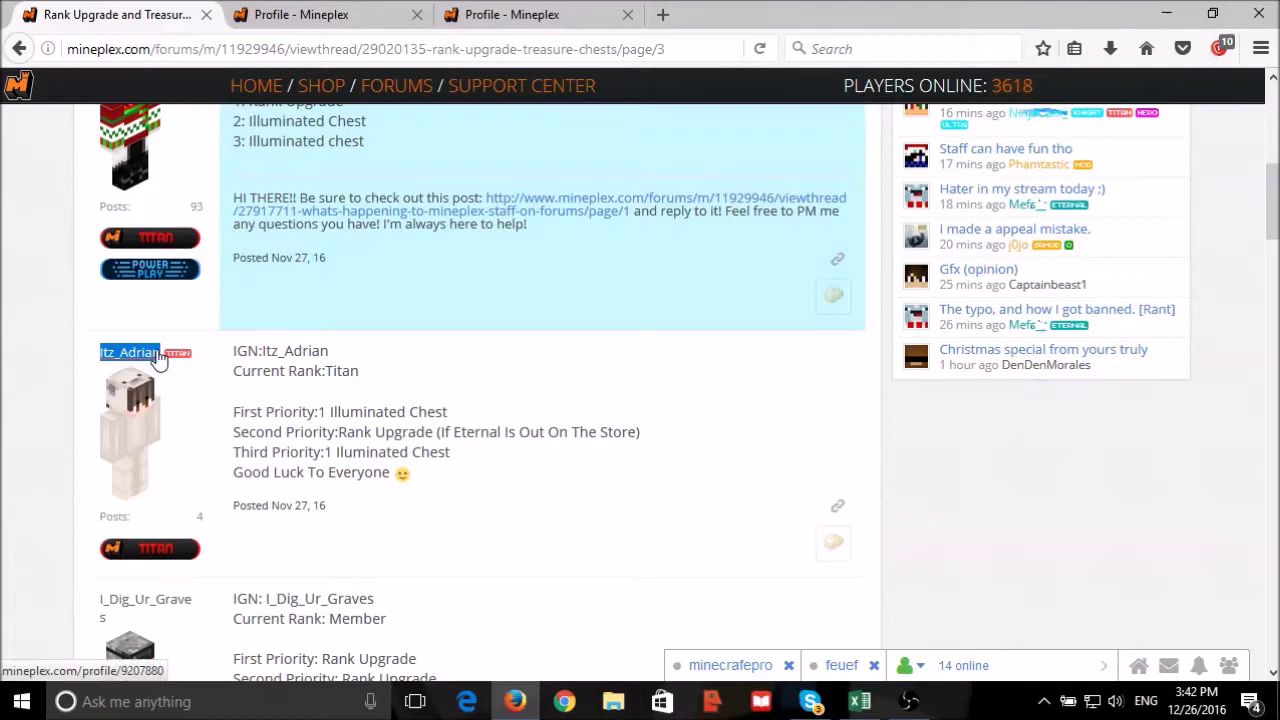
pyautogui.click(868, 700)
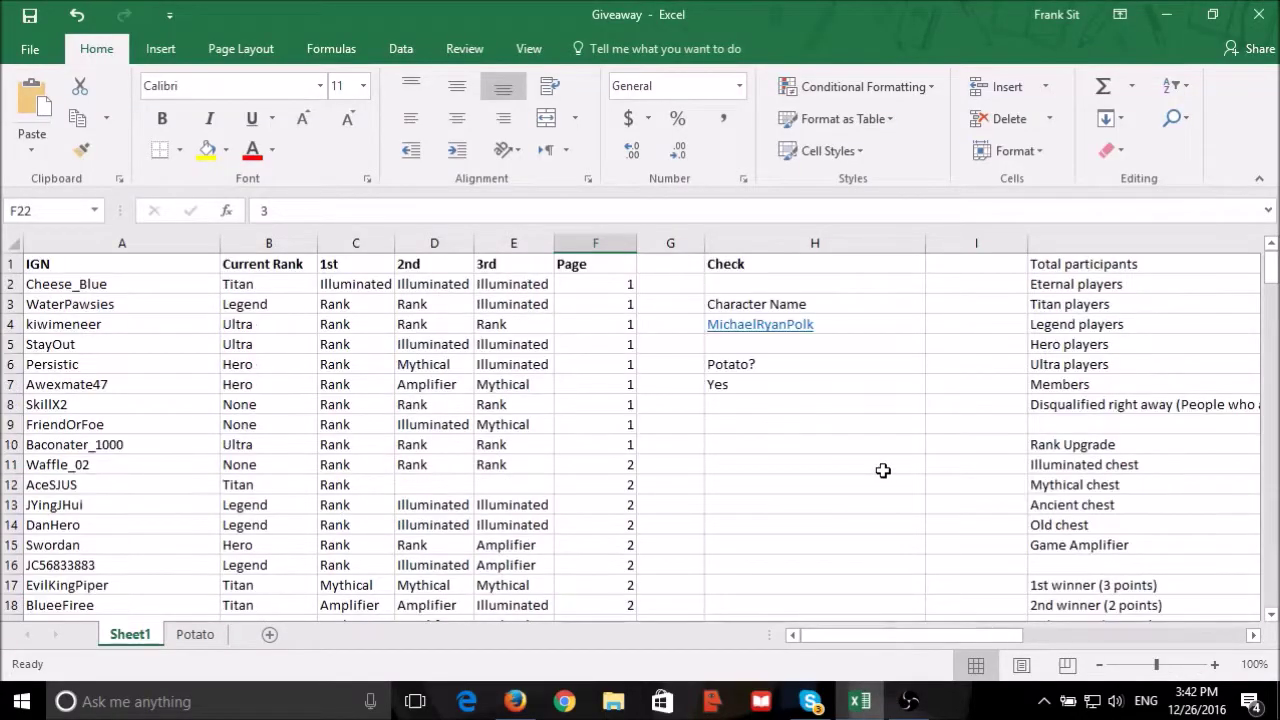
pyautogui.click(864, 326)
pyautogui.hotkey('ctrl', 'v')
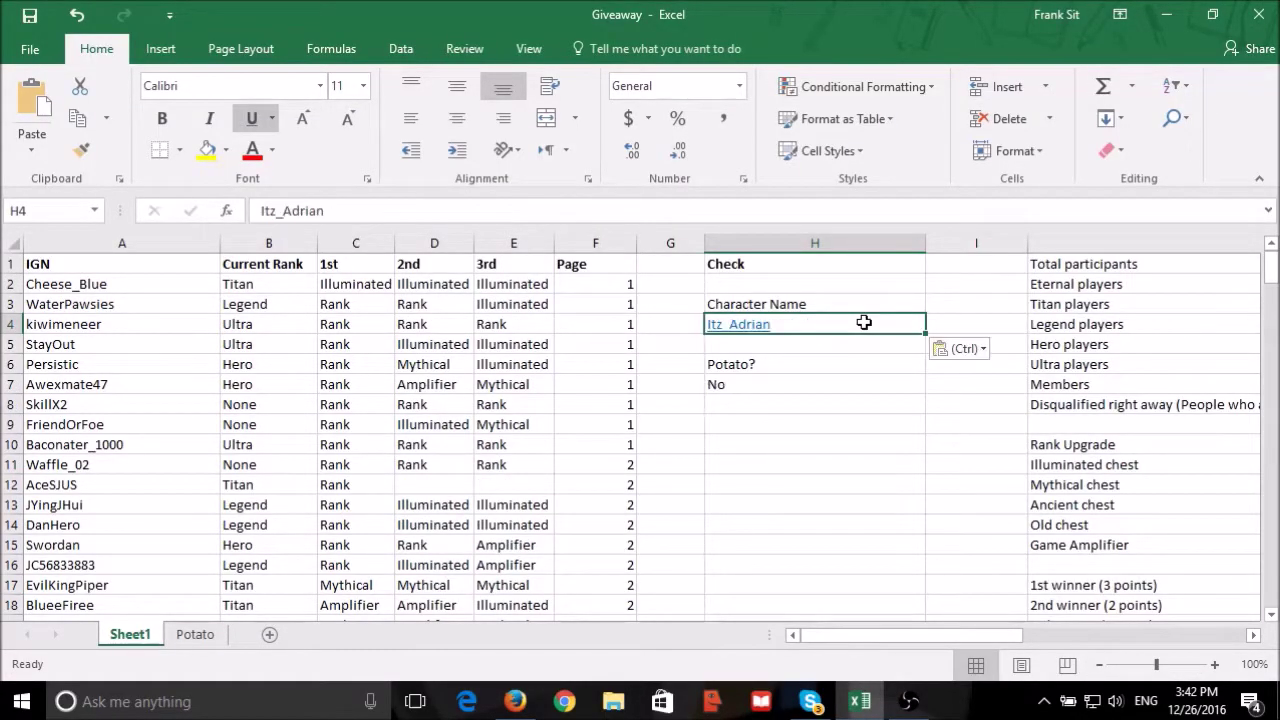
pyautogui.click(755, 386)
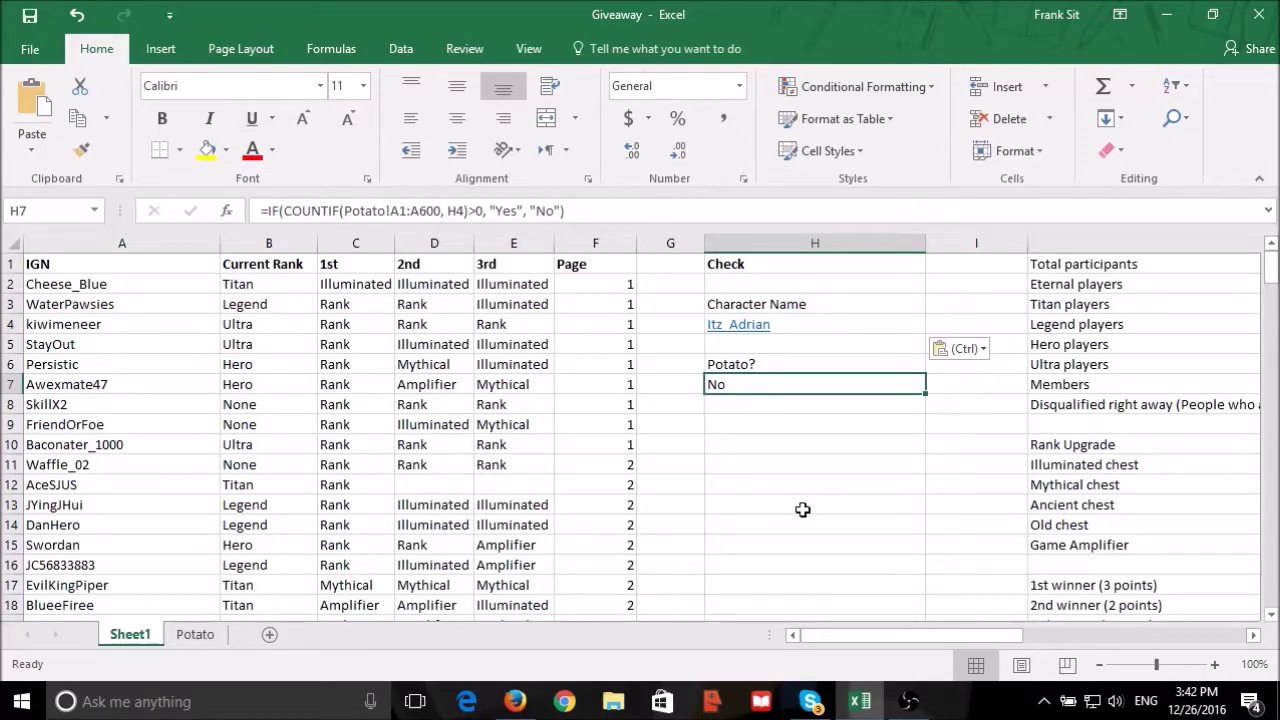
# Copy the inactive RANDBETWEEN template from K22 over the 22 in K18.
pyautogui.scroll(-2, 802, 509)
pyautogui.moveTo(913, 630); pyautogui.dragTo(1050, 632)
pyautogui.click(1035, 590)
pyautogui.hotkey('ctrl', 'c')
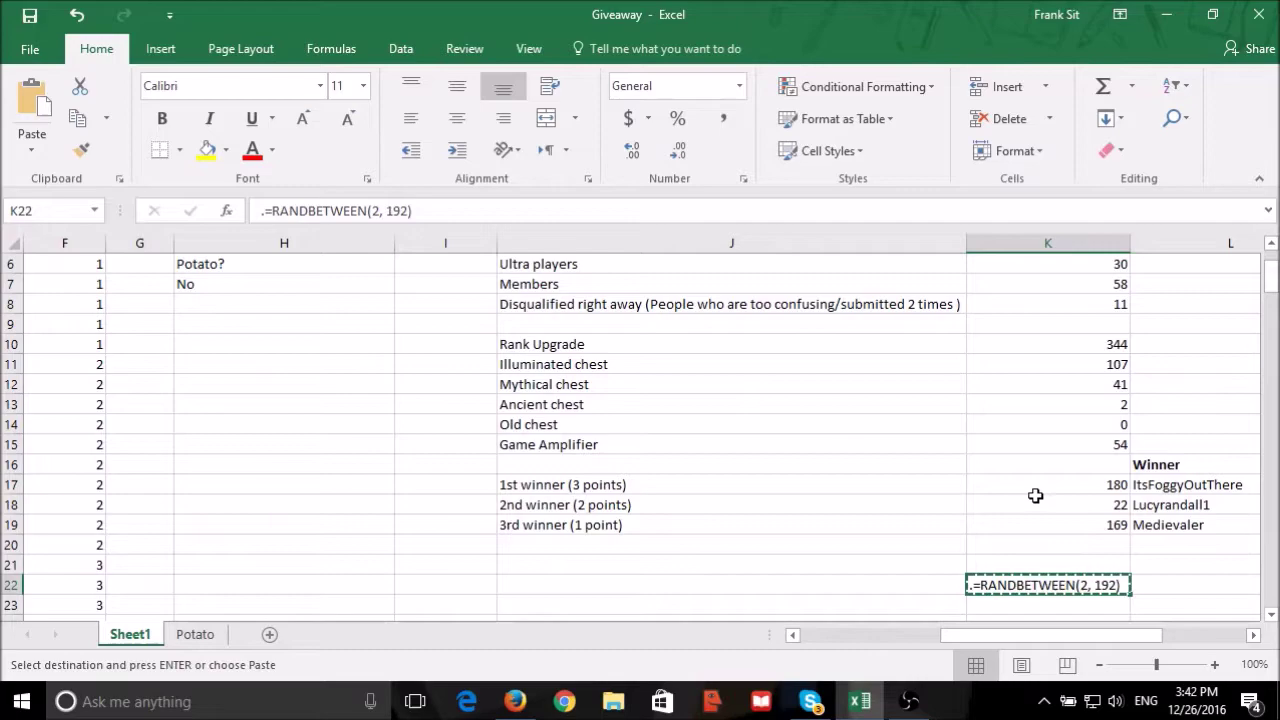
pyautogui.click(1035, 505)
pyautogui.hotkey('ctrl', 'v')
pyautogui.press('Escape')
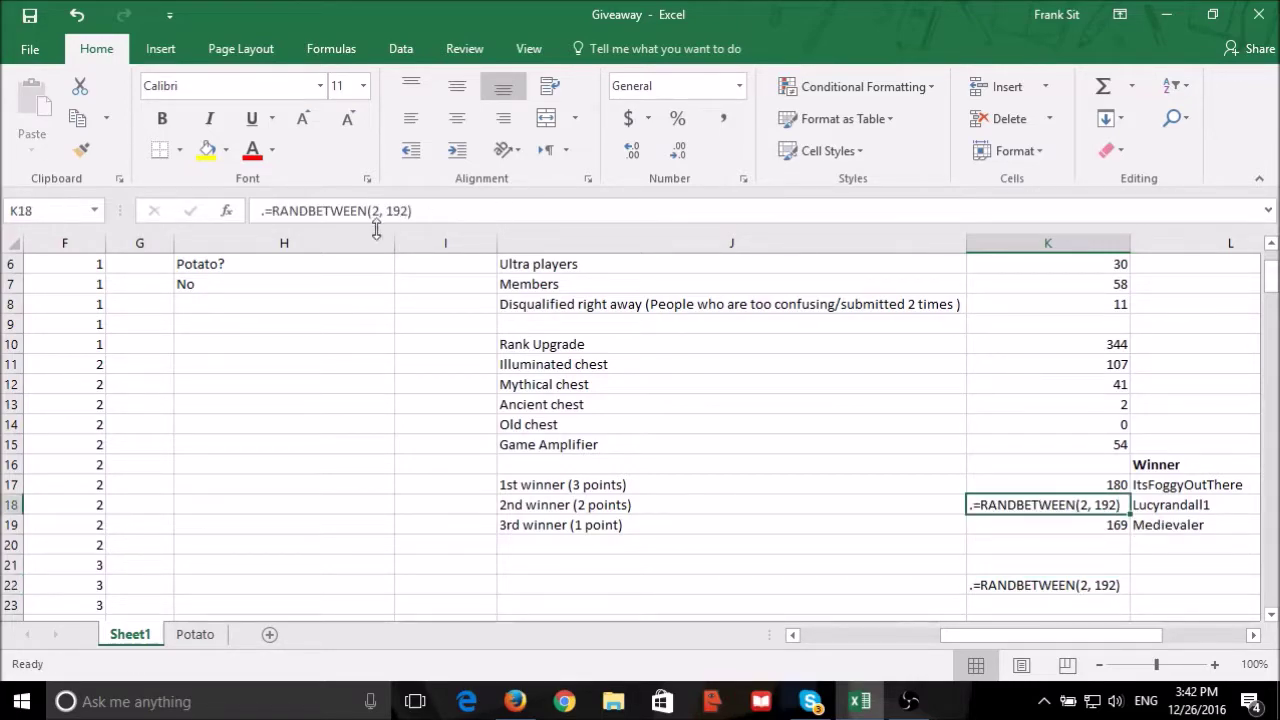
# Activate K18's formula to redraw, then fix the 2nd winner's number at 113.
pyautogui.click(266, 210)
pyautogui.press('BackSpace')
pyautogui.press('Return')
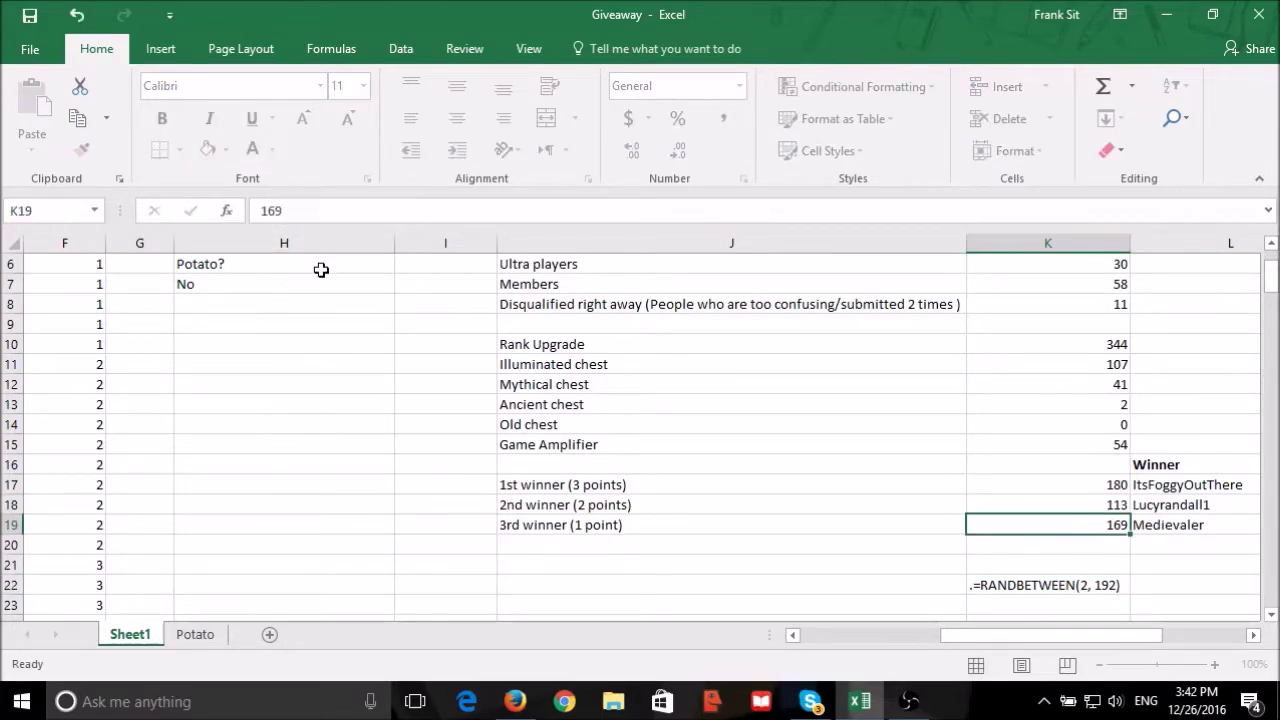
pyautogui.click(1116, 508)
pyautogui.write('113')
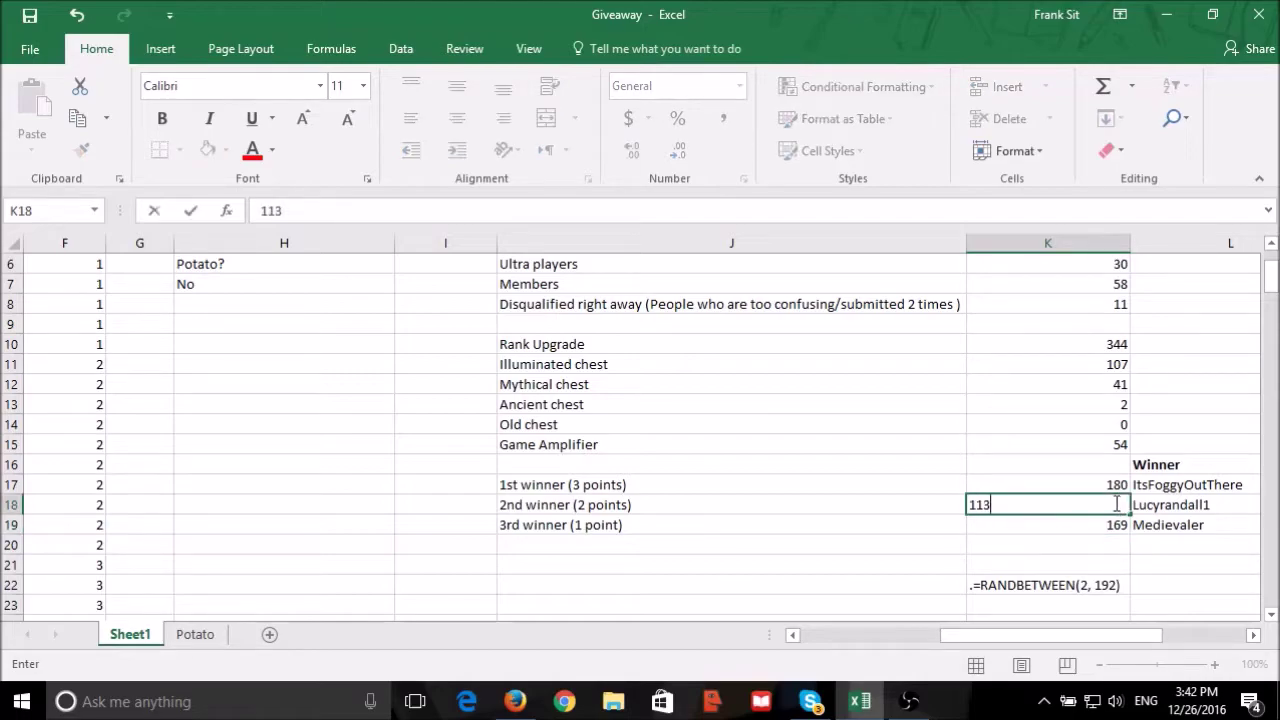
pyautogui.press('Return')
# Read entrant 113's row to find forum page 12, then switch to the giveaway thread.
pyautogui.moveTo(1020, 637); pyautogui.dragTo(860, 637)
pyautogui.scroll(-20, 157, 346)
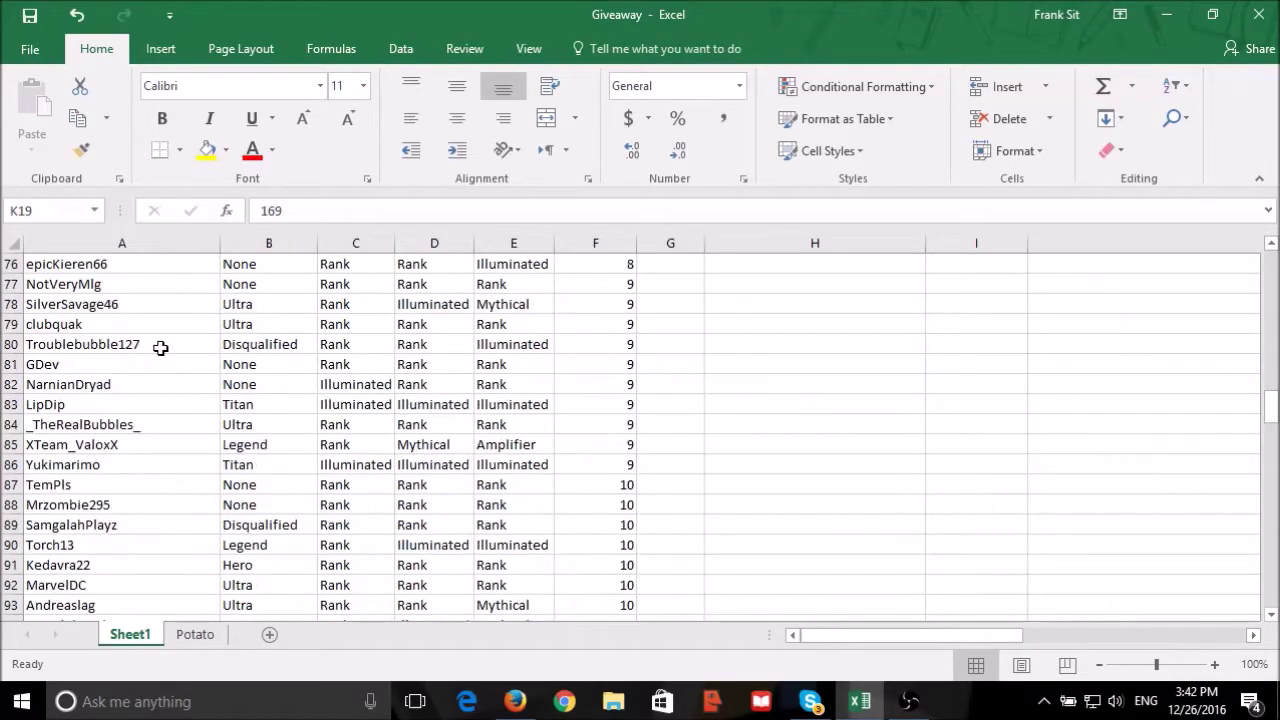
pyautogui.scroll(3, 160, 340)
pyautogui.scroll(5, 160, 340)
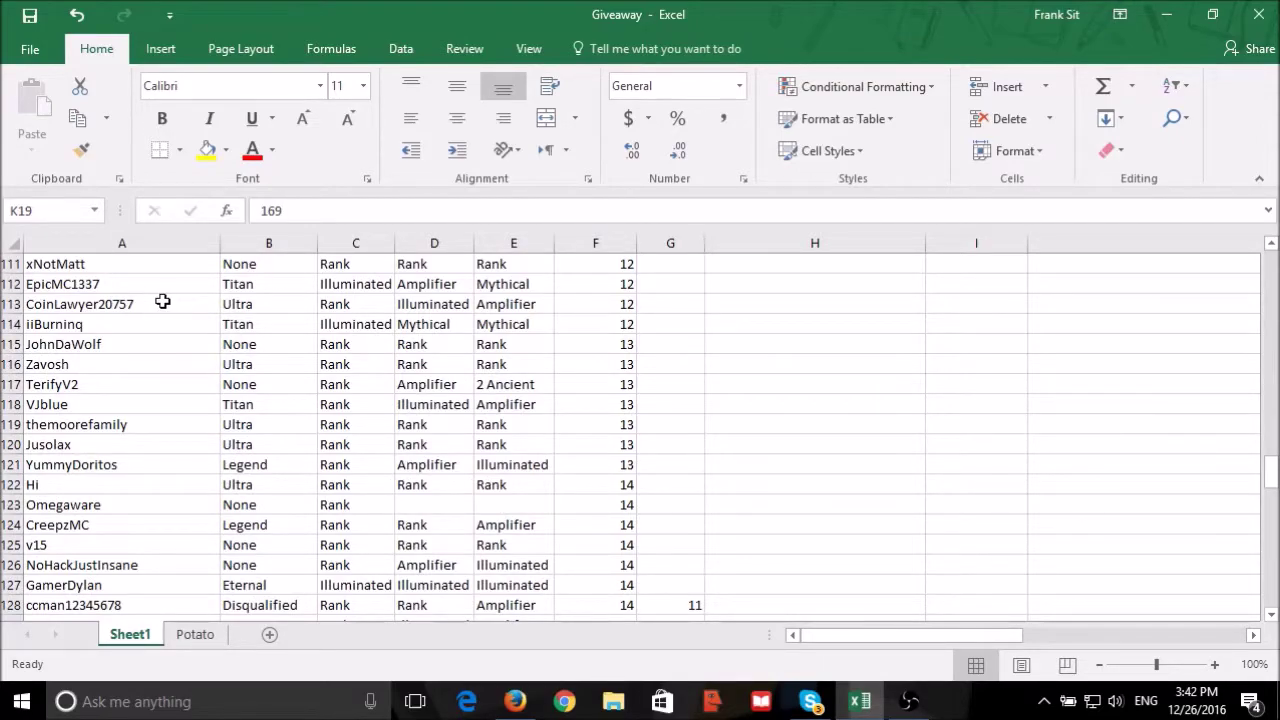
pyautogui.moveTo(162, 301); pyautogui.dragTo(603, 308)
pyautogui.click(606, 307)
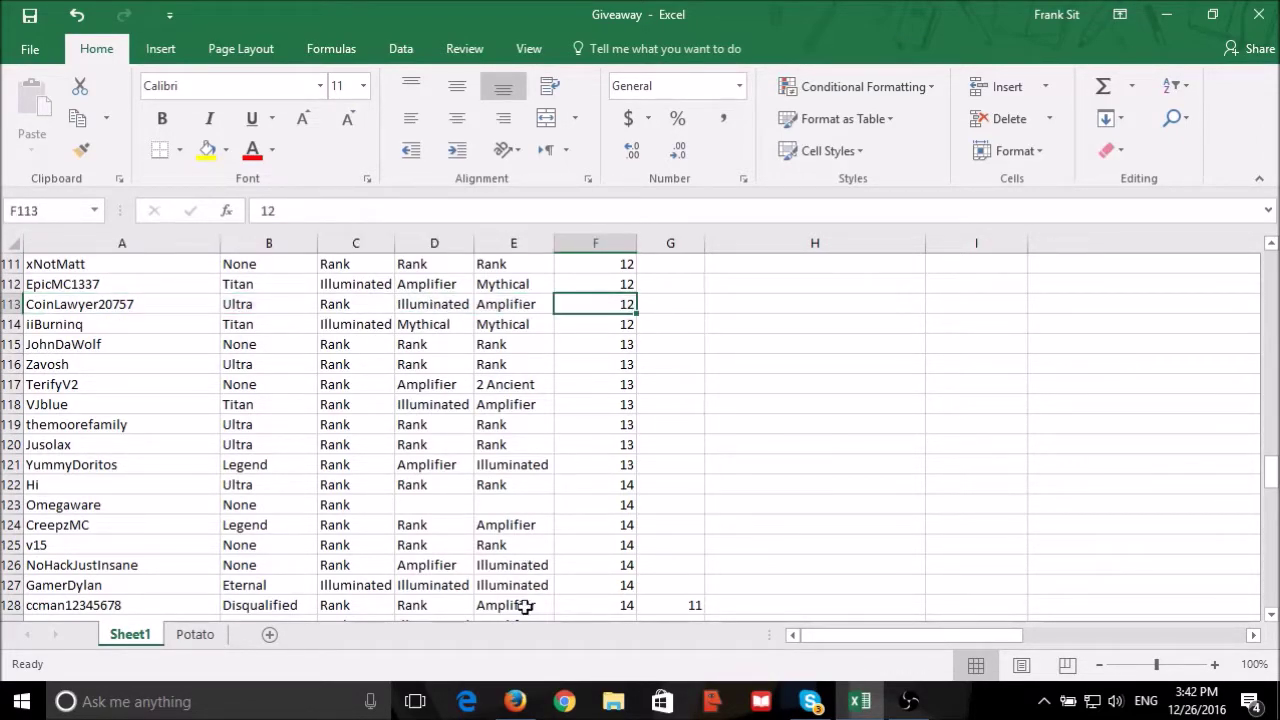
pyautogui.click(515, 701)
pyautogui.scroll(10, 838, 357)
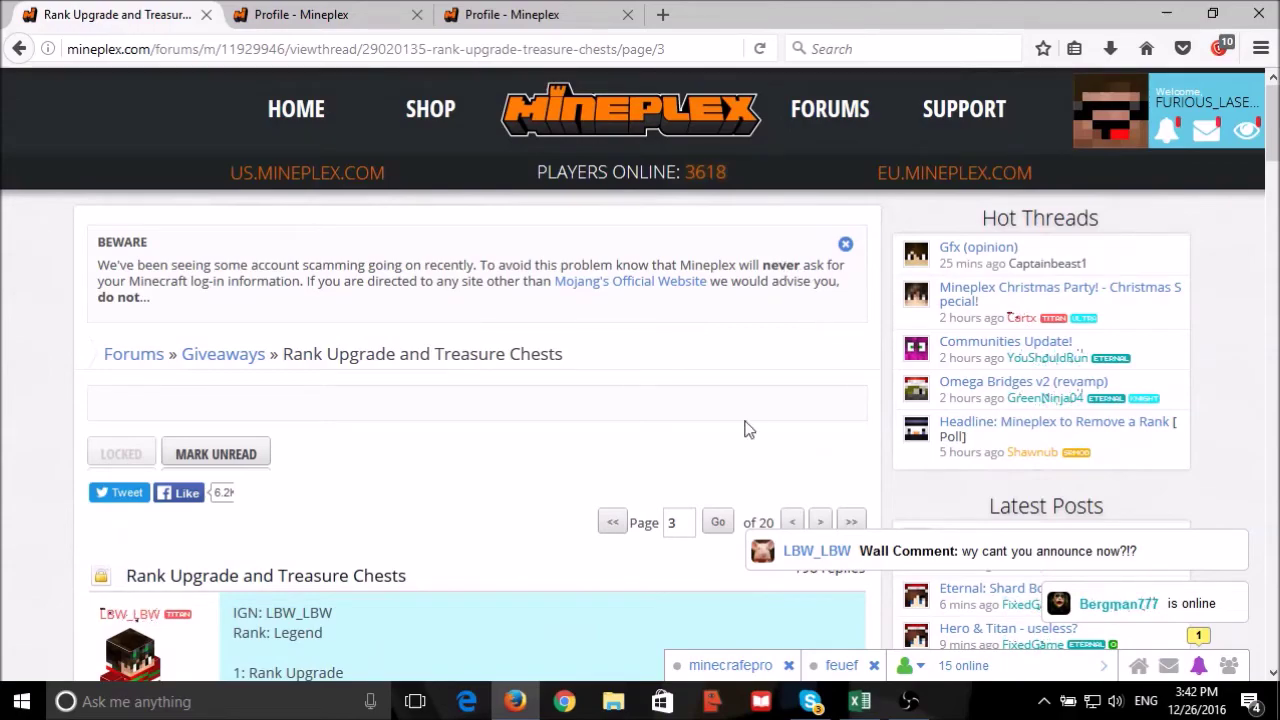
# Jump to page 12 of the thread and scroll to the drawn entrant's post.
pyautogui.write('12')
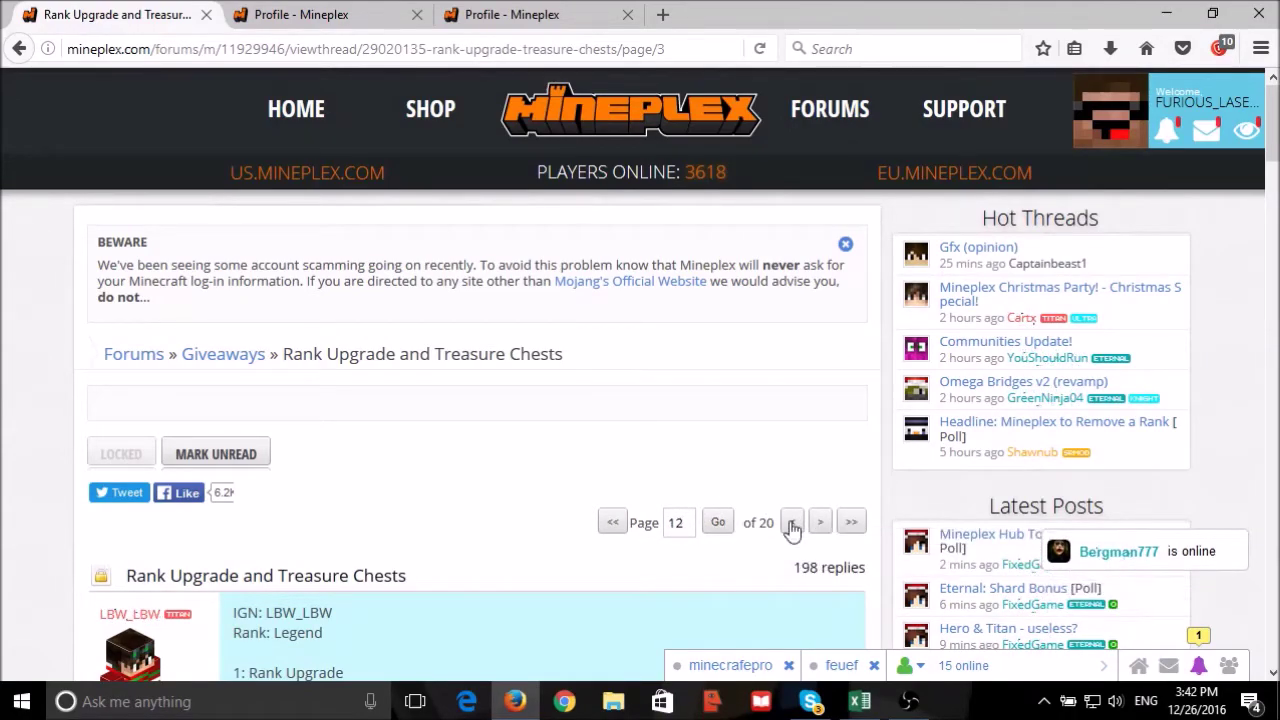
pyautogui.click(720, 530)
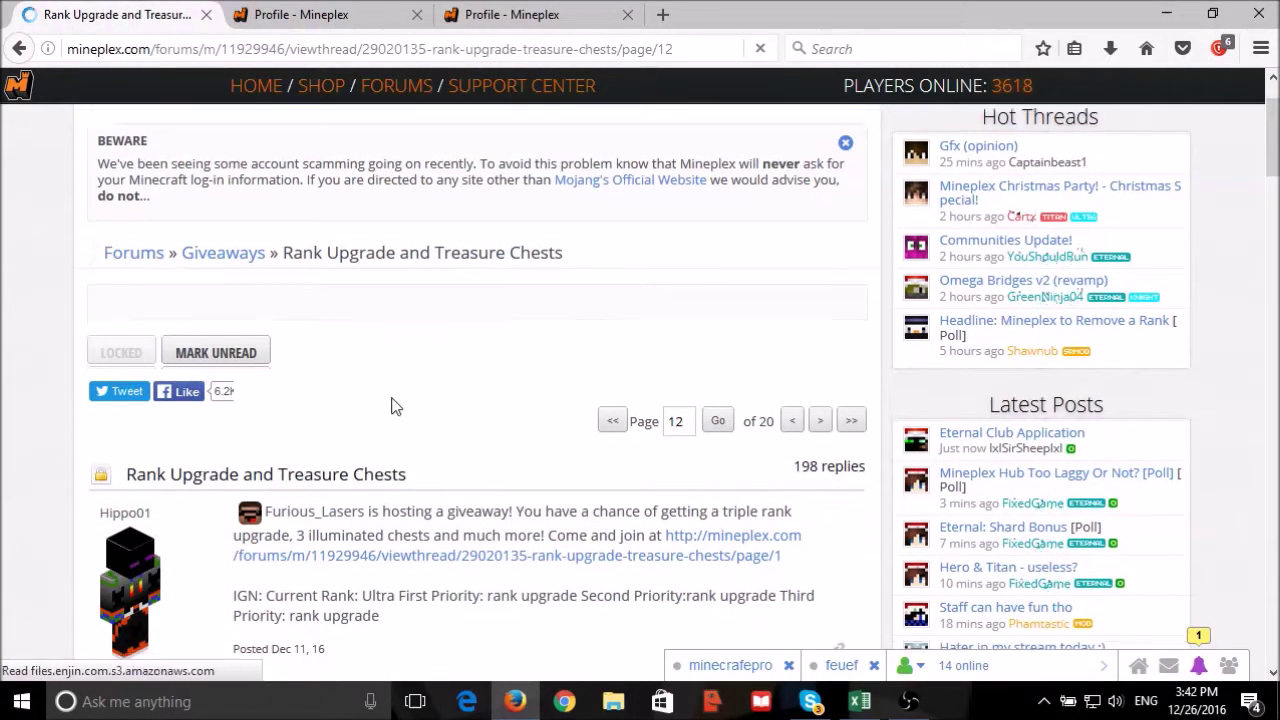
pyautogui.scroll(-5, 392, 405)
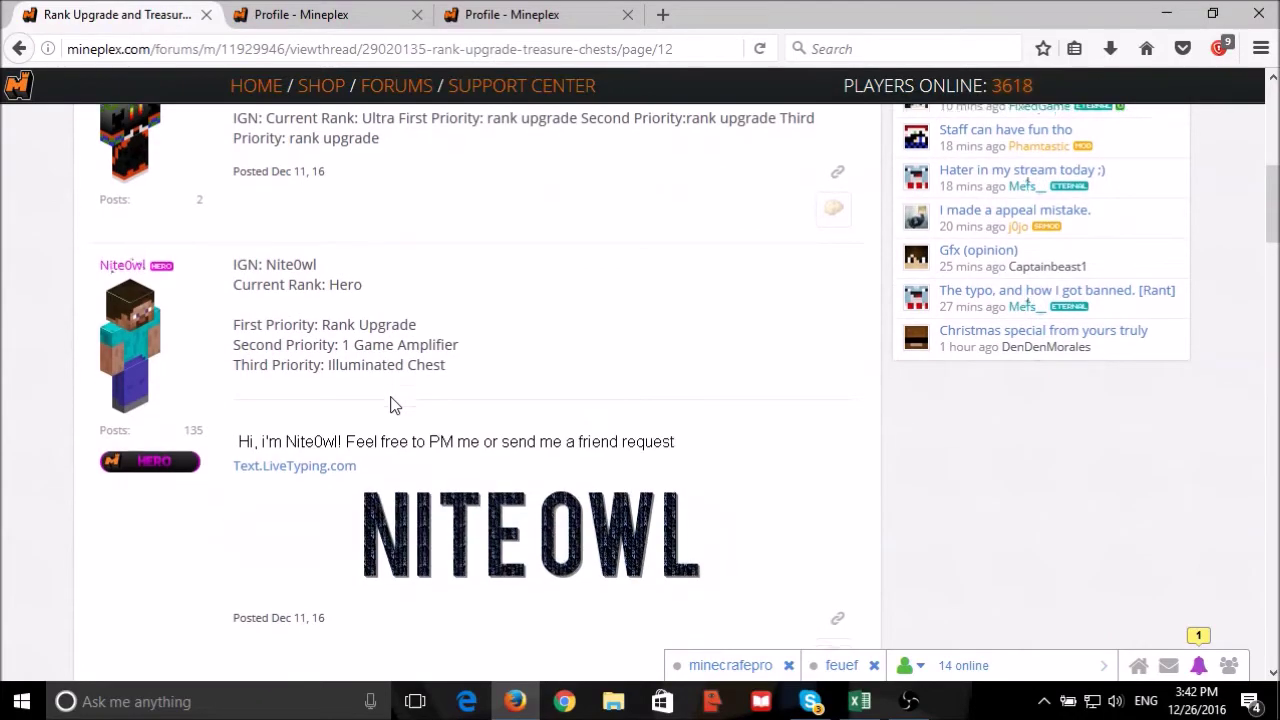
pyautogui.scroll(-4, 392, 405)
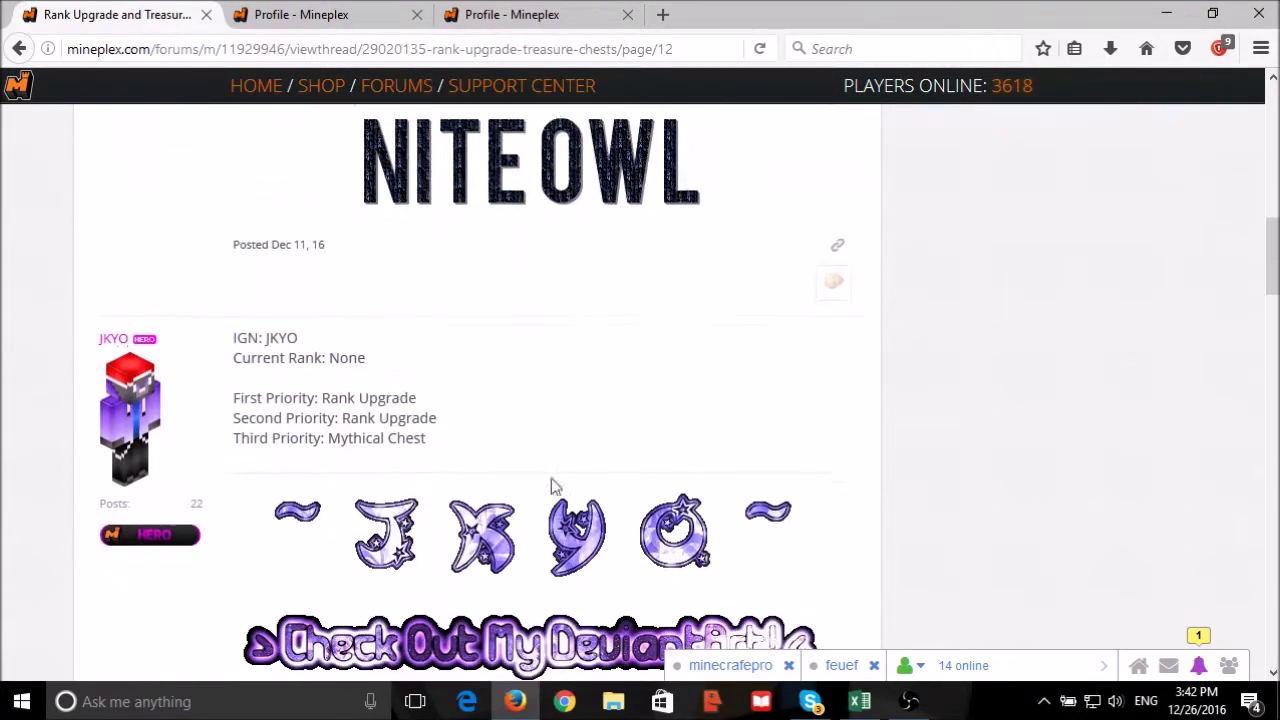
pyautogui.click(872, 706)
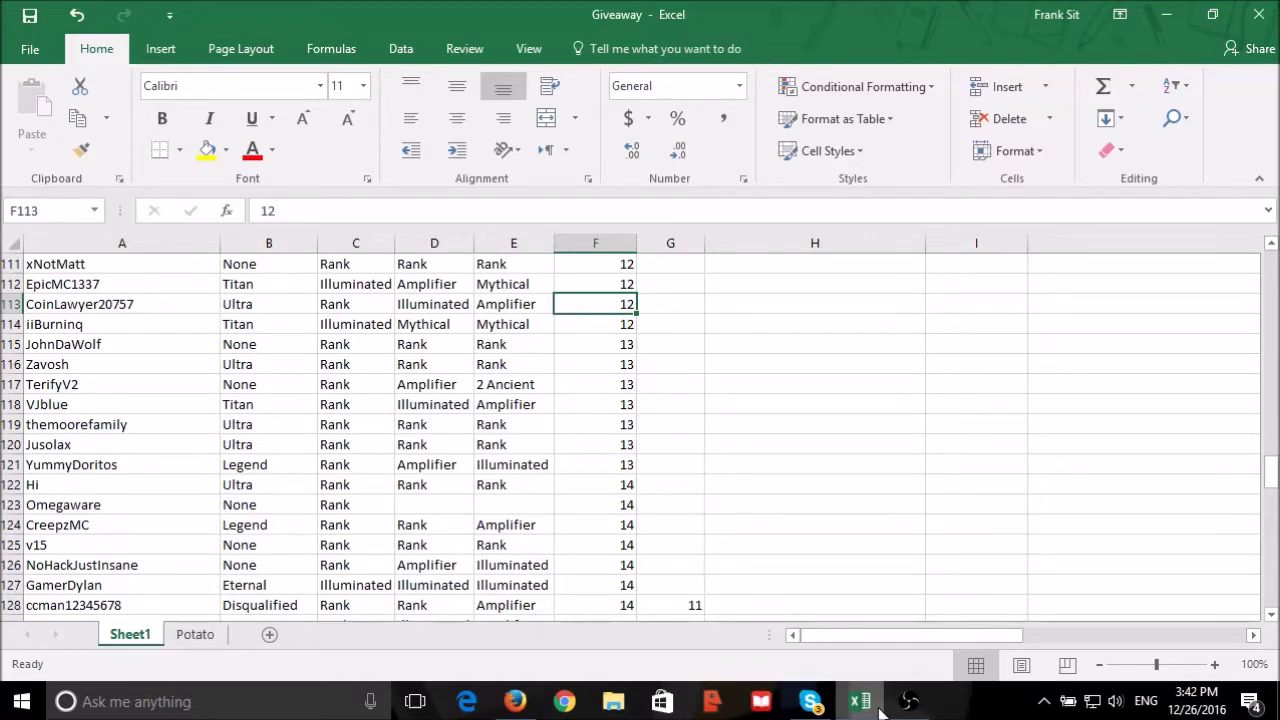
pyautogui.click(878, 706)
pyautogui.scroll(-10, 543, 481)
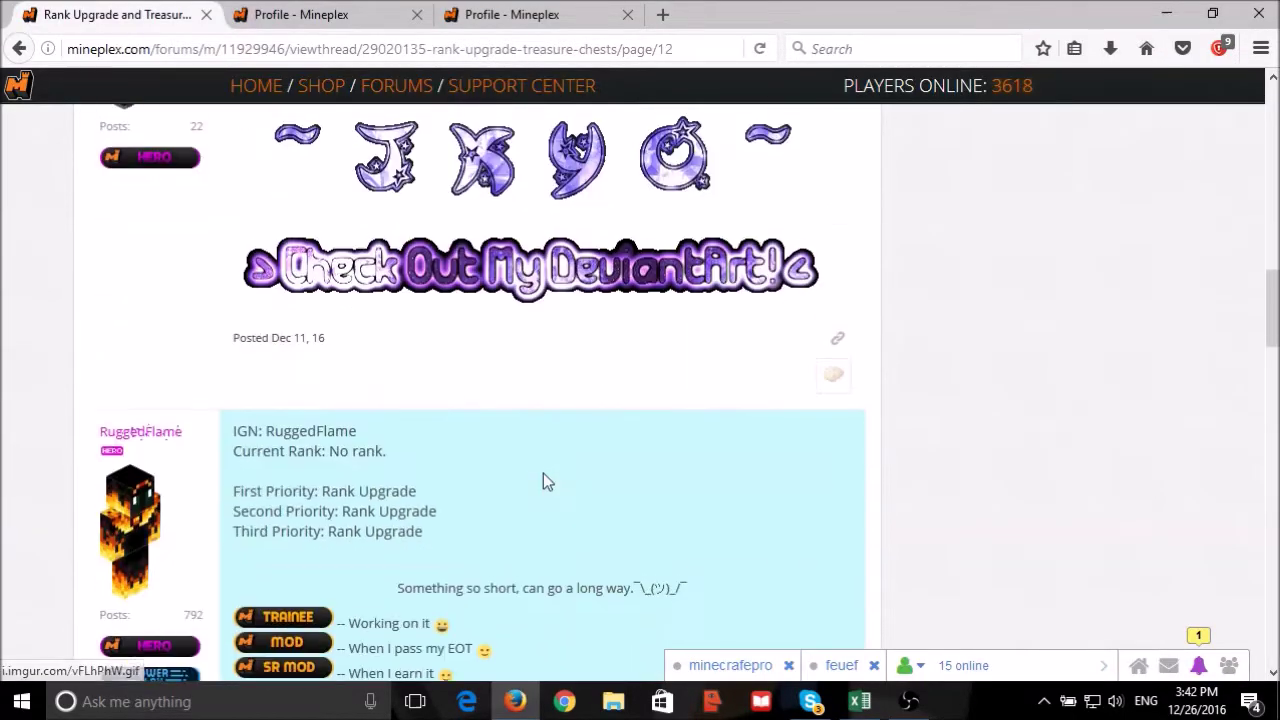
pyautogui.scroll(-10, 543, 481)
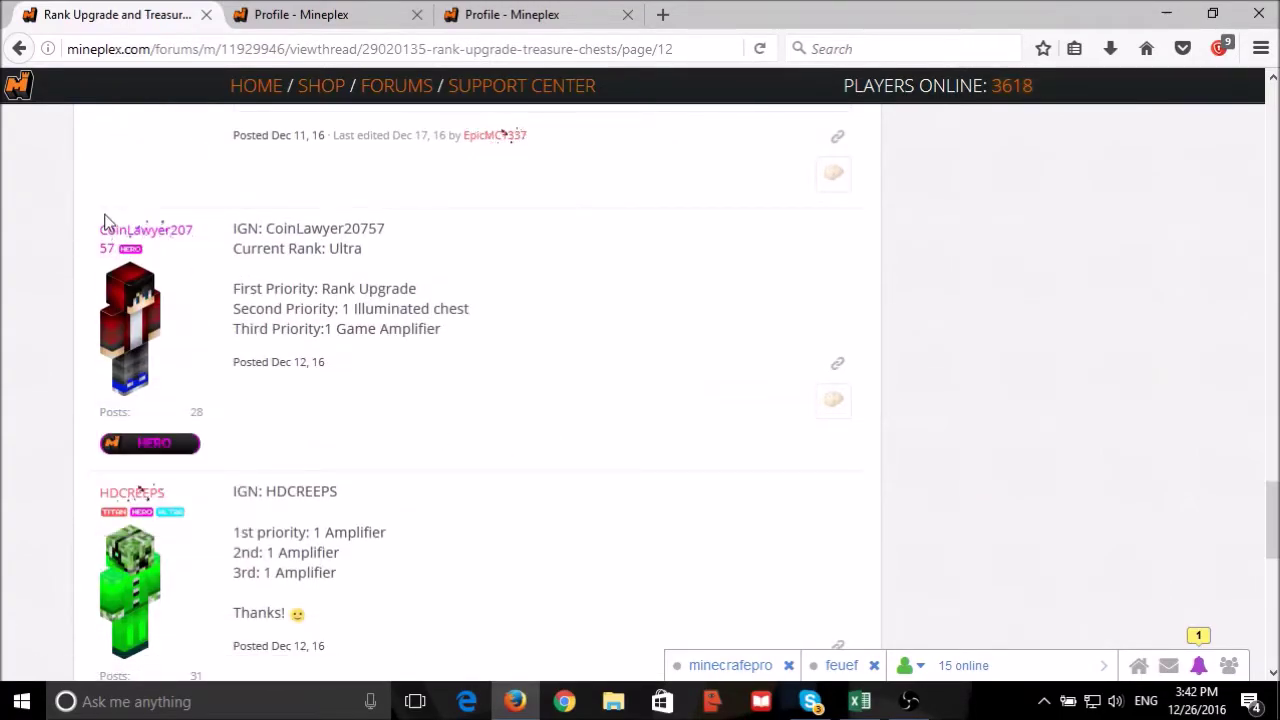
pyautogui.rightClick(110, 232)
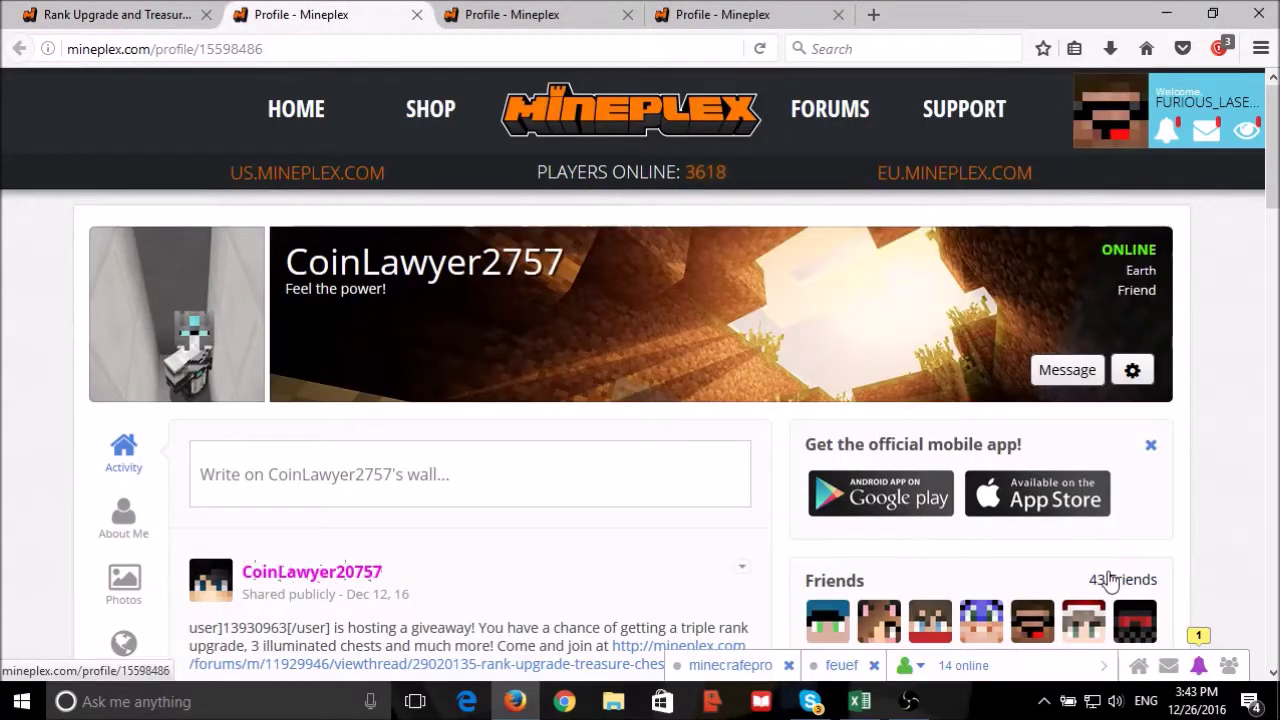
pyautogui.click(1110, 580)
pyautogui.click(777, 250)
pyautogui.write('fur')
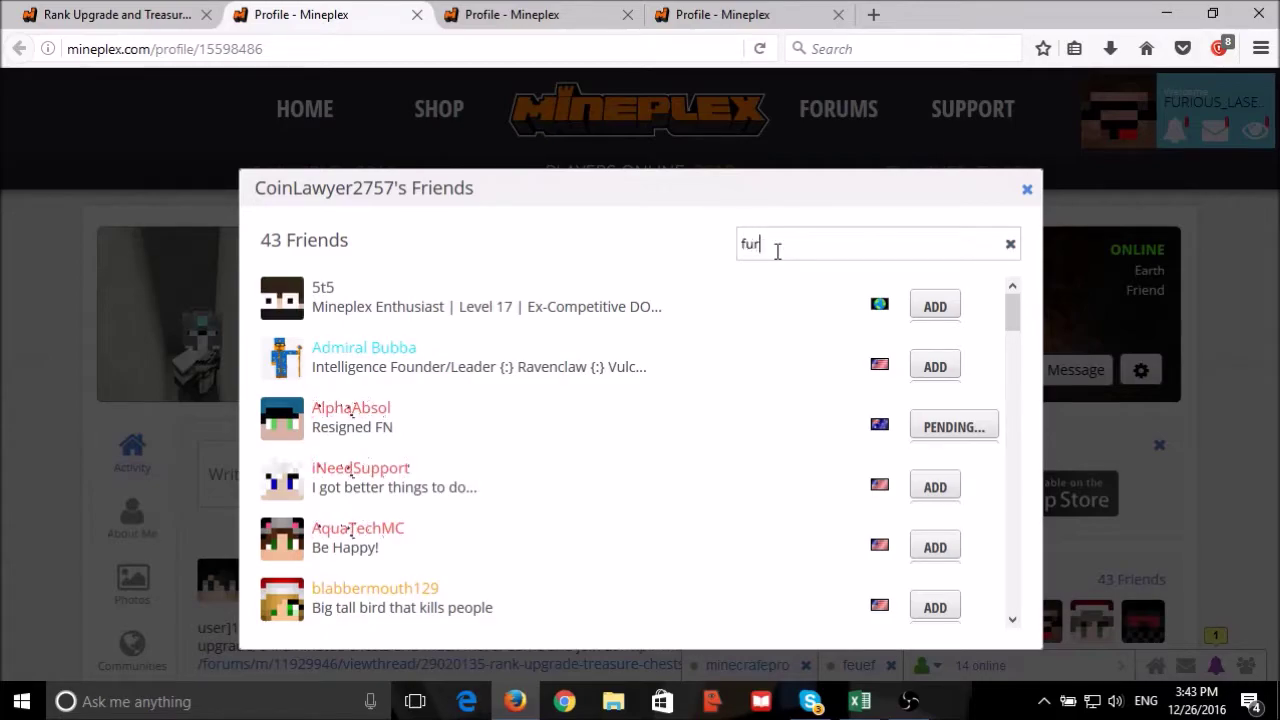
pyautogui.moveTo(398, 303); pyautogui.dragTo(1115, 240)
pyautogui.click(1028, 193)
pyautogui.click(110, 14)
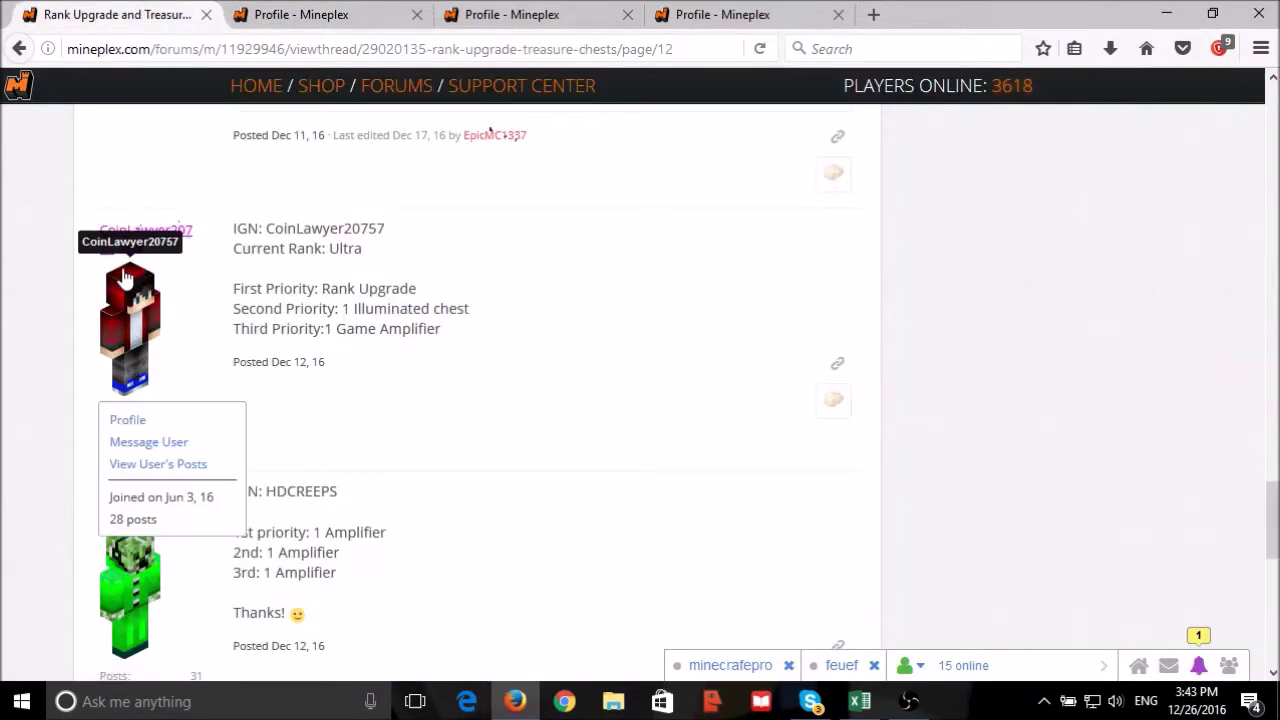
pyautogui.moveTo(97, 231); pyautogui.dragTo(137, 250)
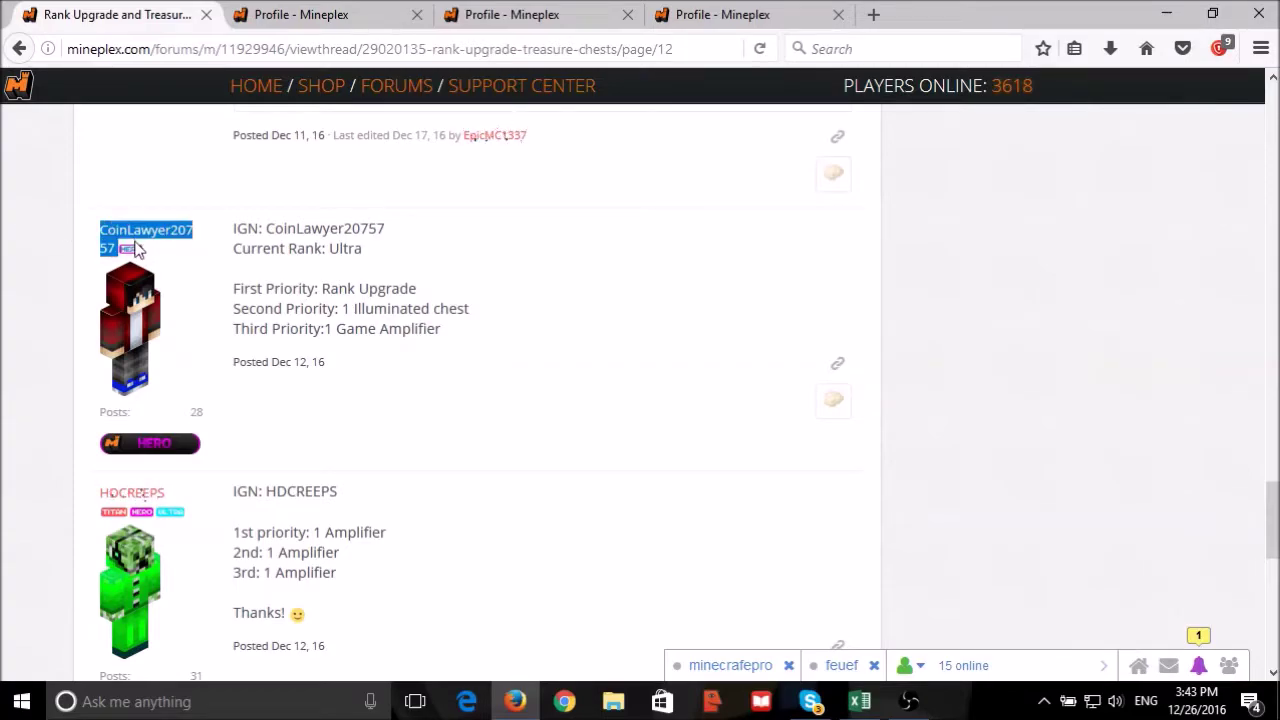
pyautogui.click(860, 701)
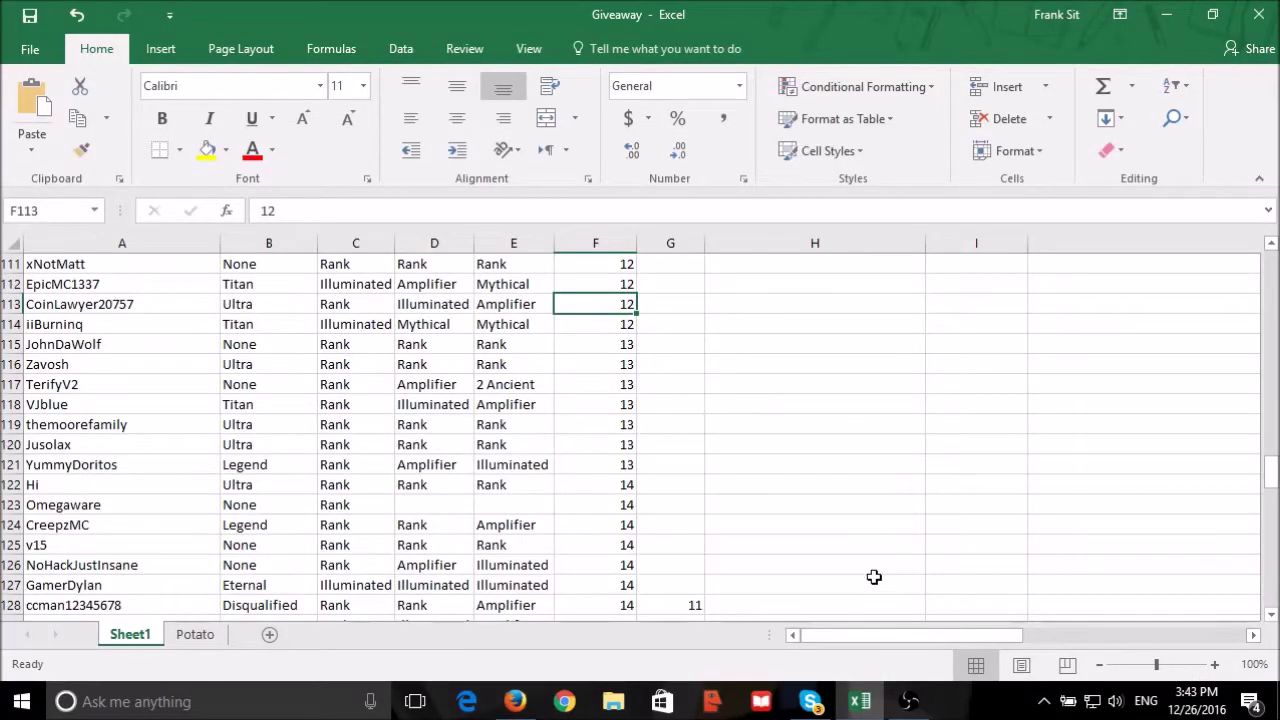
pyautogui.scroll(10, 872, 575)
pyautogui.scroll(20, 872, 573)
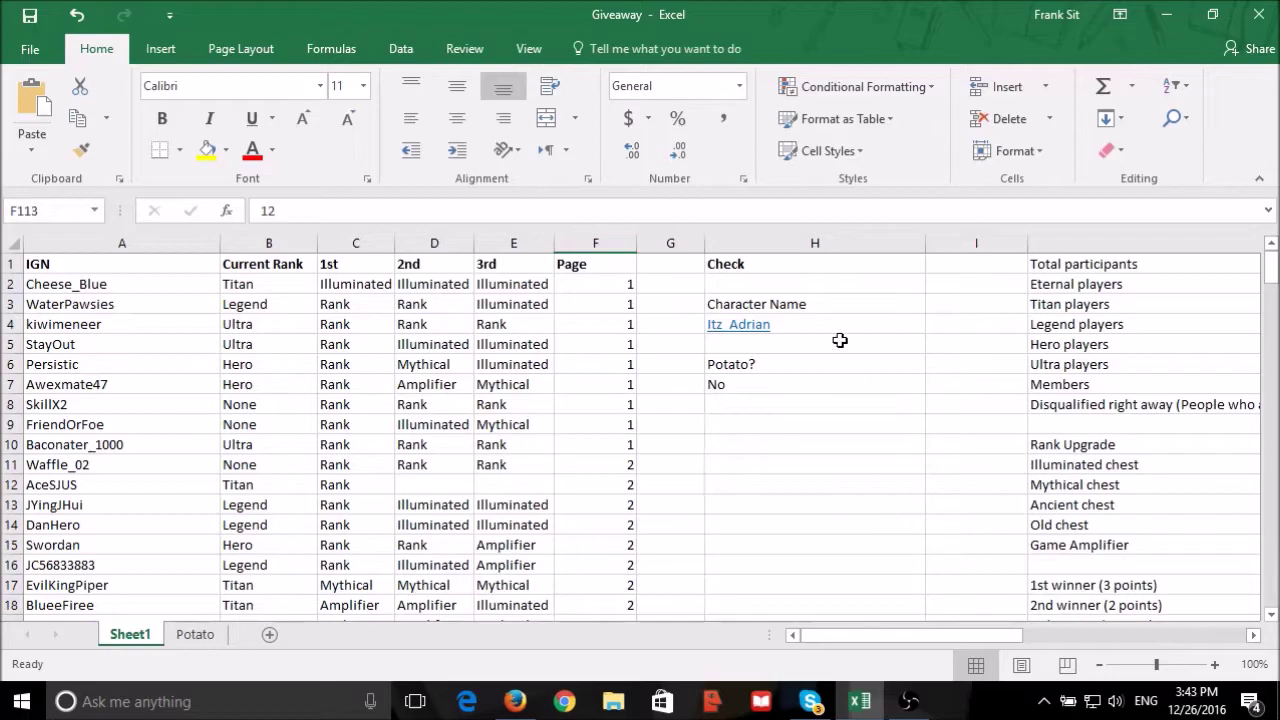
pyautogui.click(842, 329)
pyautogui.write('CoinLawyer20757 Her')
pyautogui.click(826, 398)
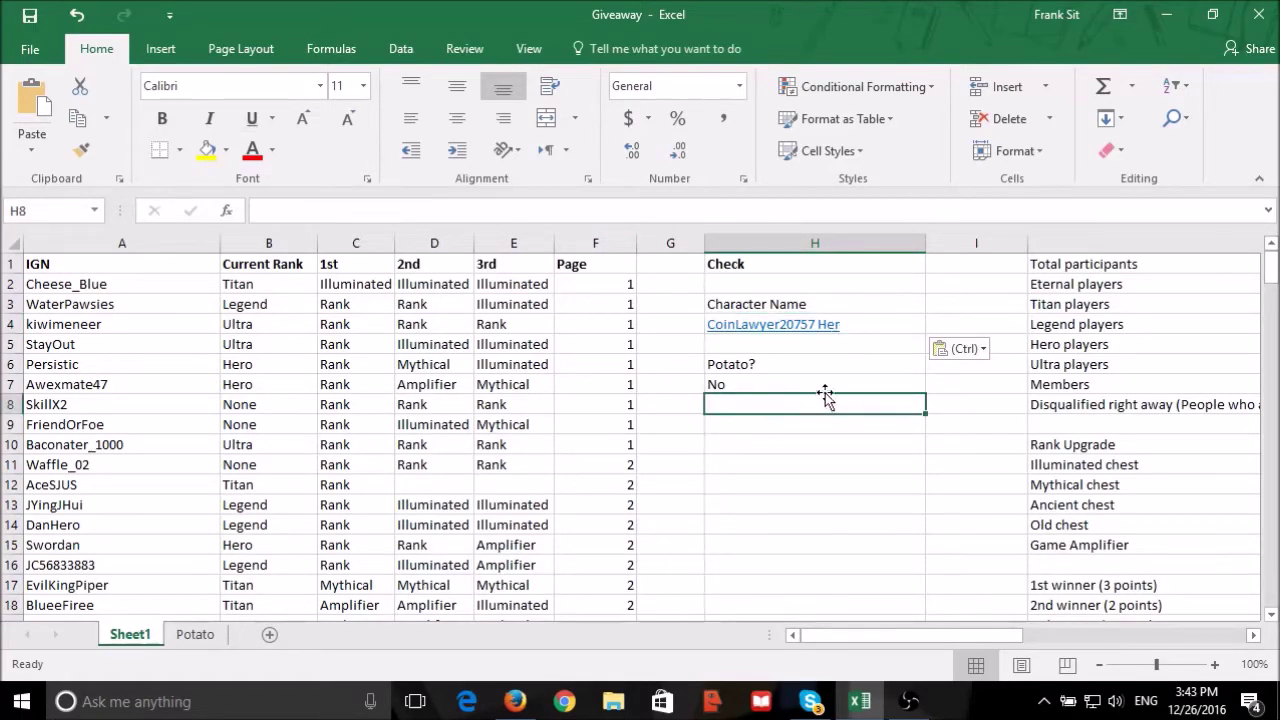
# Re-paste the username in H4, trim the trailing text, and confirm the Potato? result in H7.
pyautogui.click(515, 700)
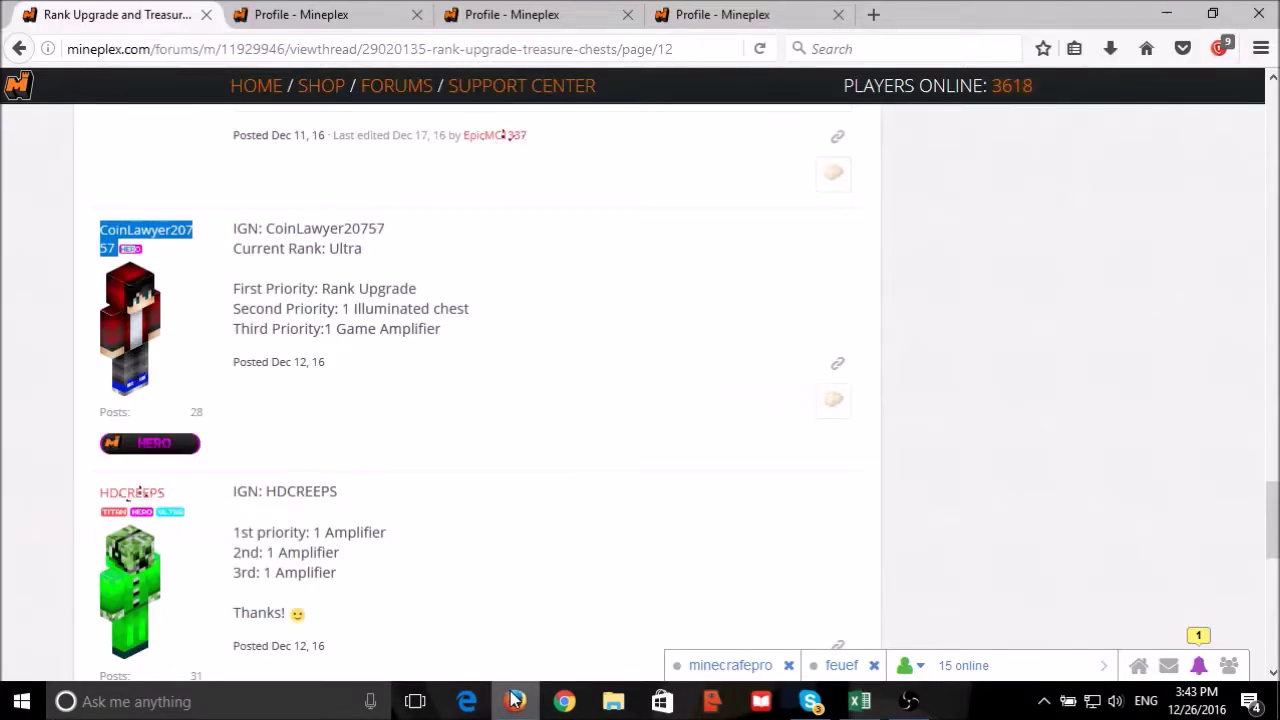
pyautogui.click(515, 700)
pyautogui.hotkey('ctrl', 'z')
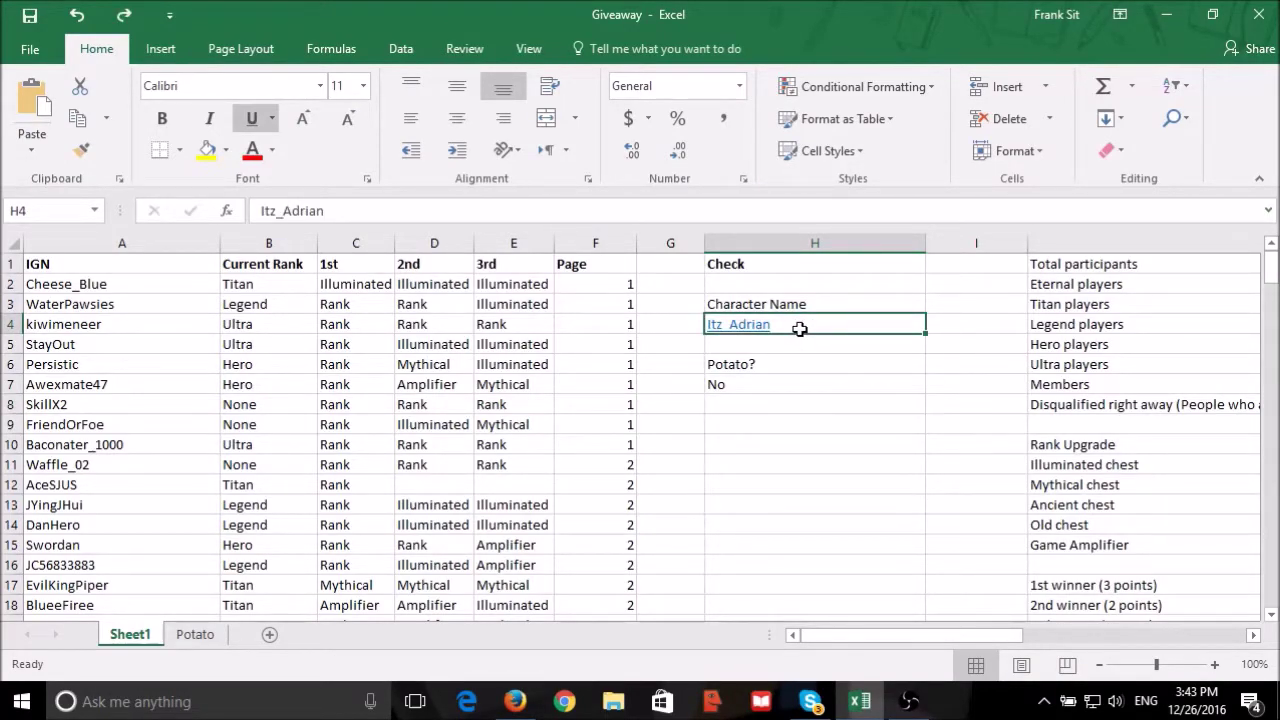
pyautogui.write('CoinLawyer20757 Her')
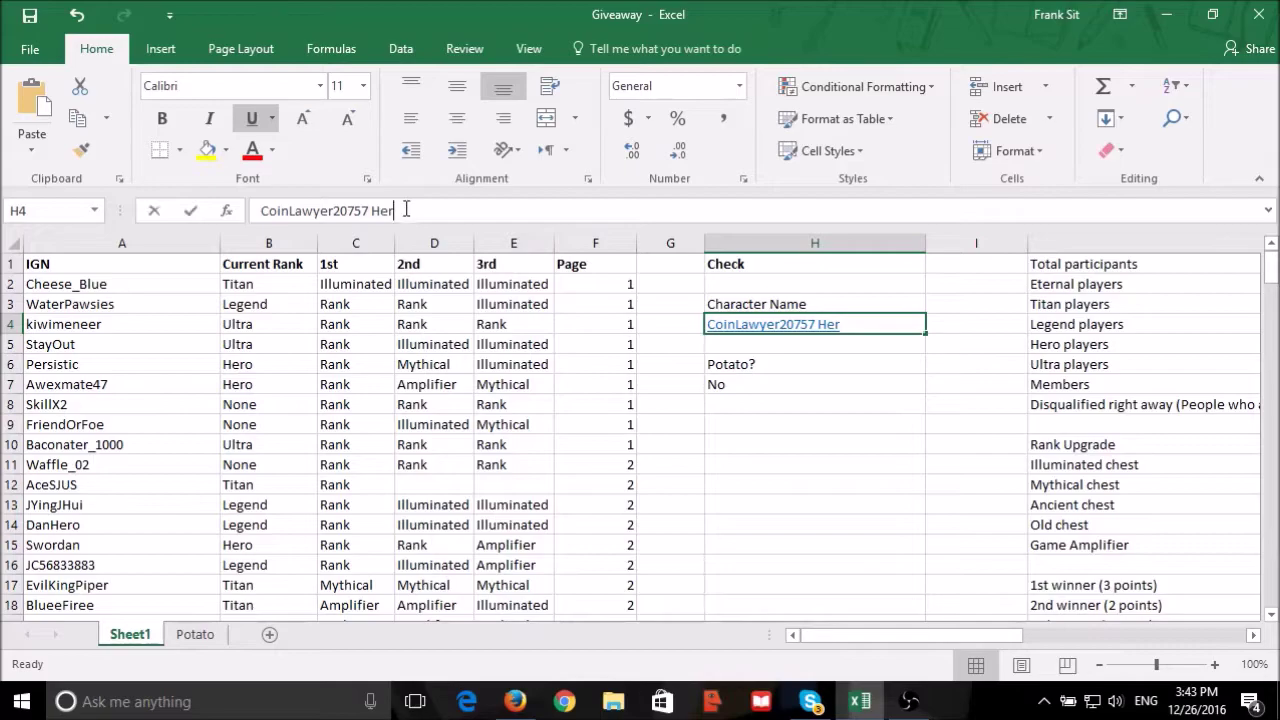
pyautogui.click(408, 212)
pyautogui.press('Return')
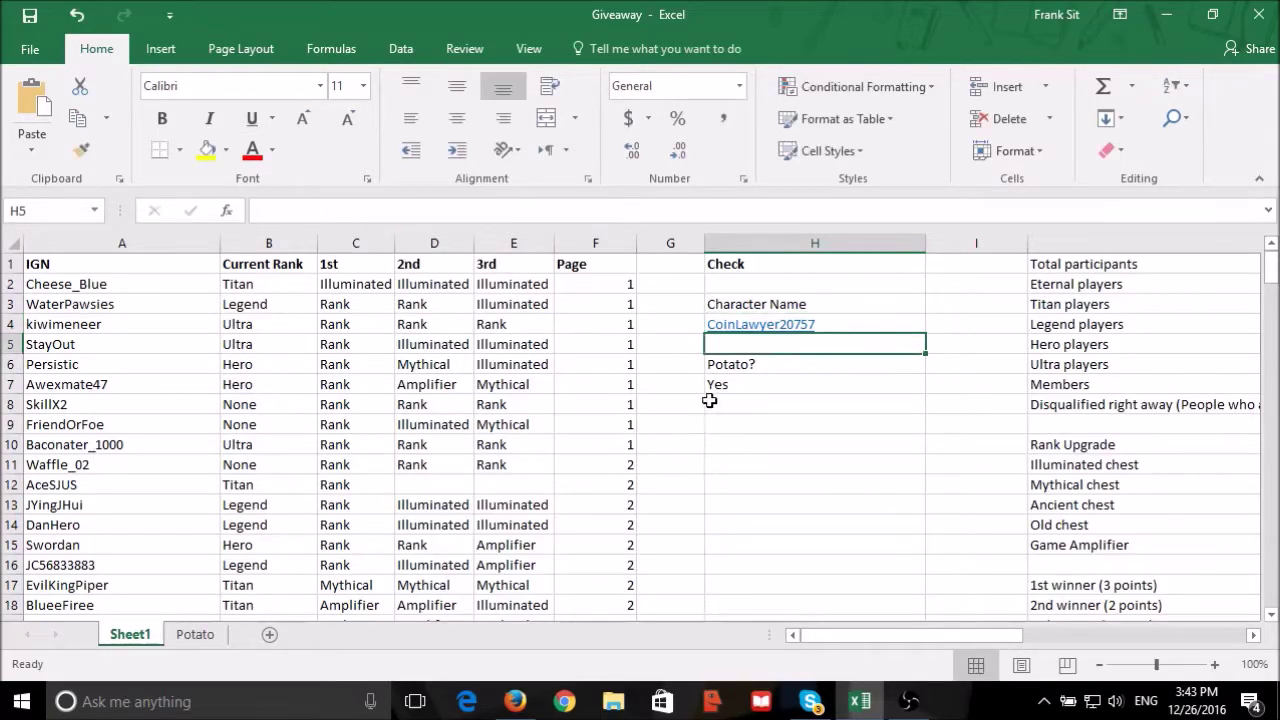
pyautogui.click(712, 386)
pyautogui.scroll(-3, 900, 515)
pyautogui.moveTo(893, 632)
pyautogui.mouseDown()
pyautogui.moveTo(1078, 616)
pyautogui.moveTo(890, 614)
pyautogui.mouseUp()
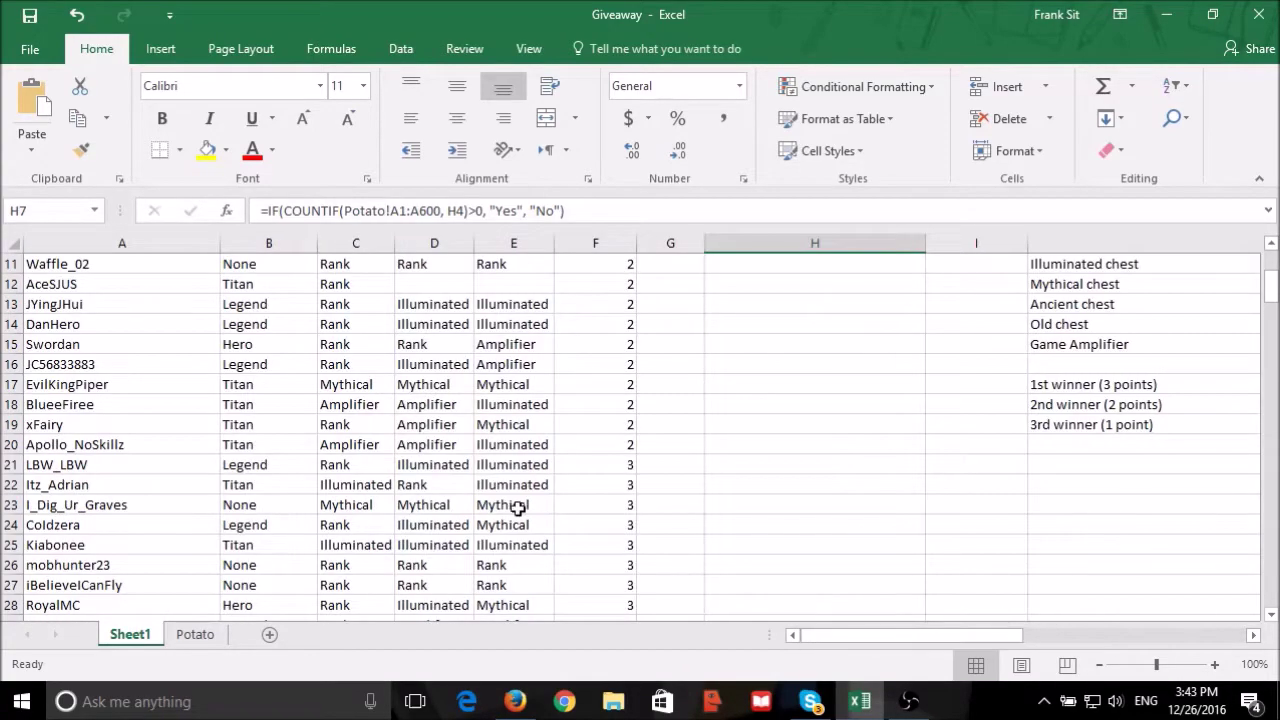
pyautogui.scroll(-20, 484, 492)
pyautogui.scroll(-2, 479, 491)
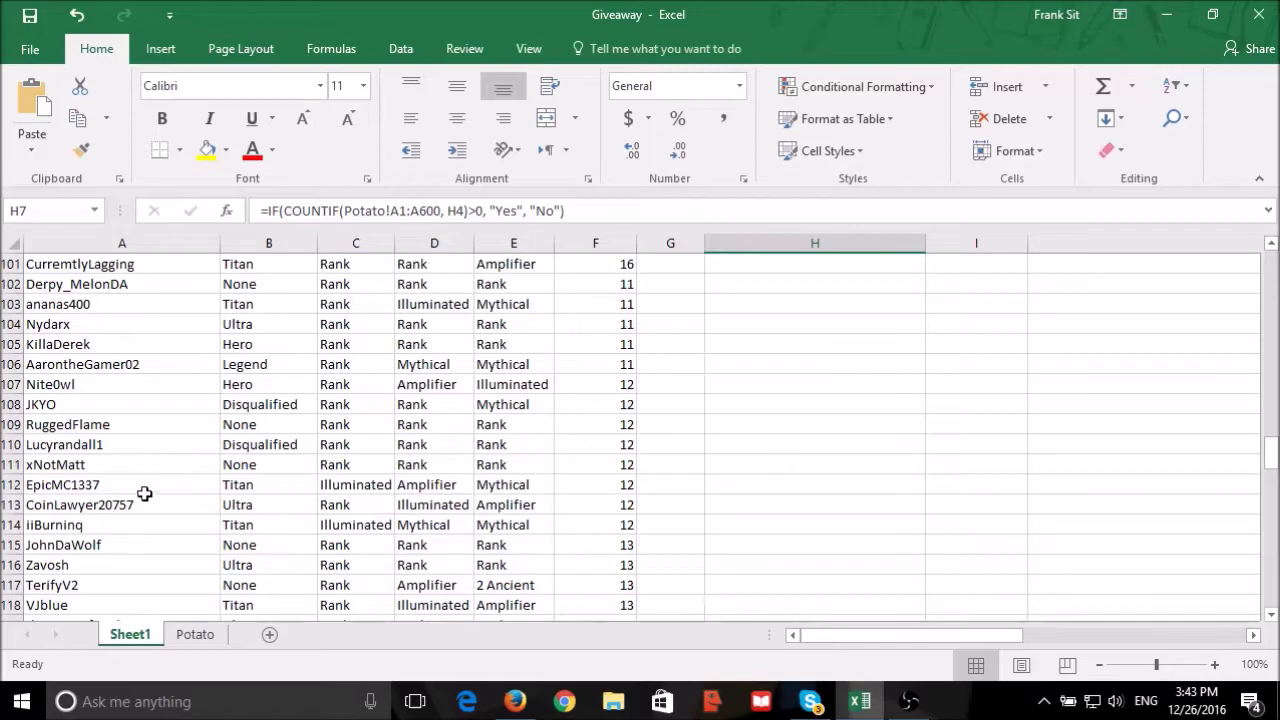
pyautogui.moveTo(130, 507); pyautogui.dragTo(465, 508)
pyautogui.hotkey('ctrl', 'c')
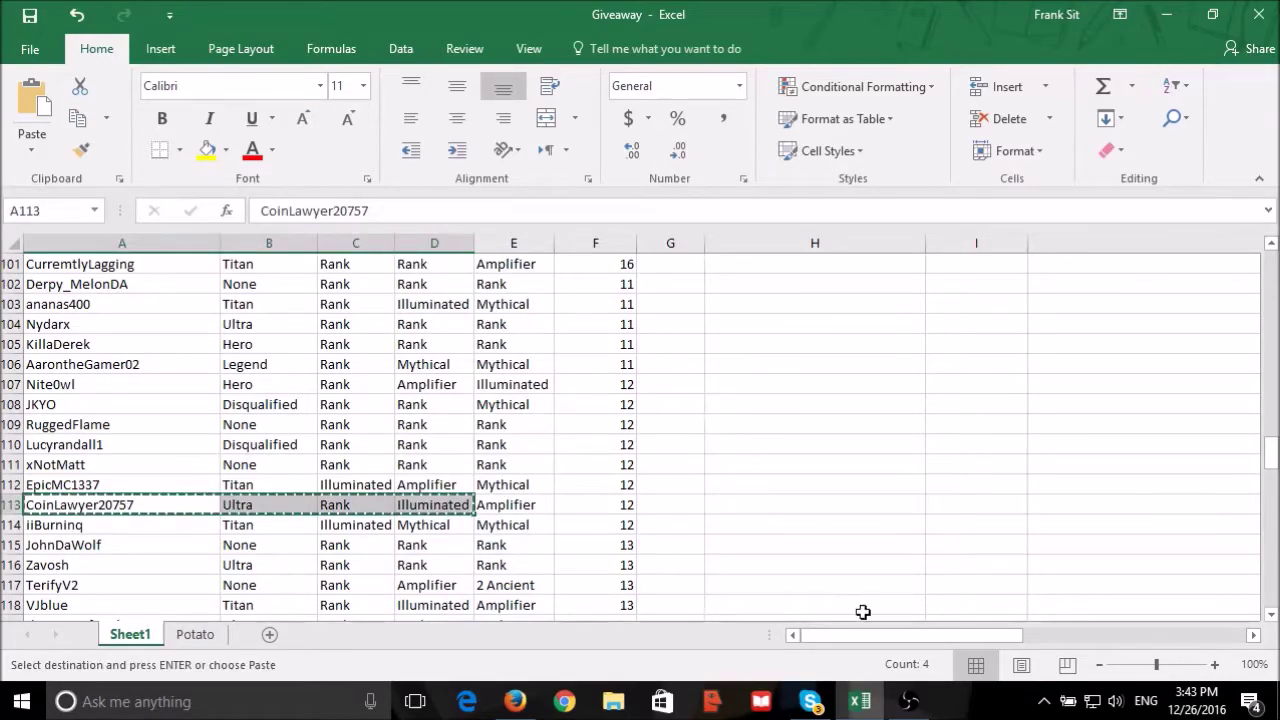
pyautogui.moveTo(863, 612); pyautogui.dragTo(1230, 618)
pyautogui.scroll(20, 910, 472)
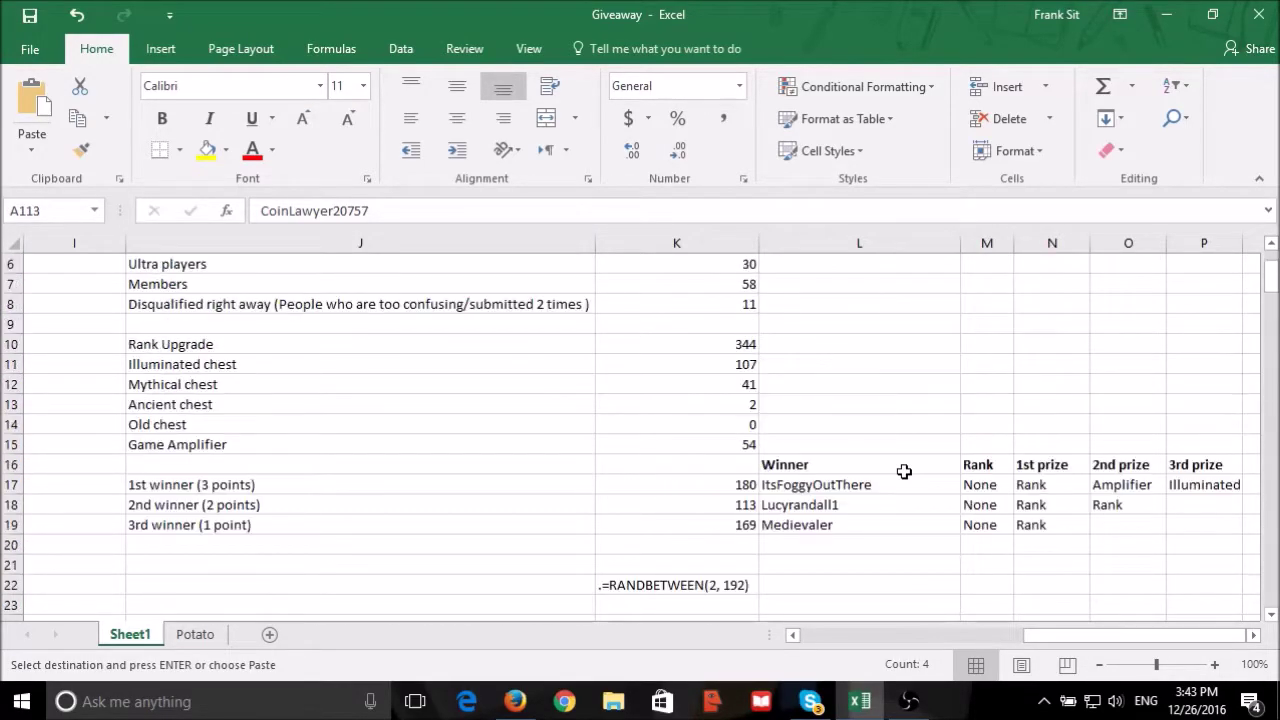
pyautogui.click(885, 505)
pyautogui.hotkey('ctrl', 'v')
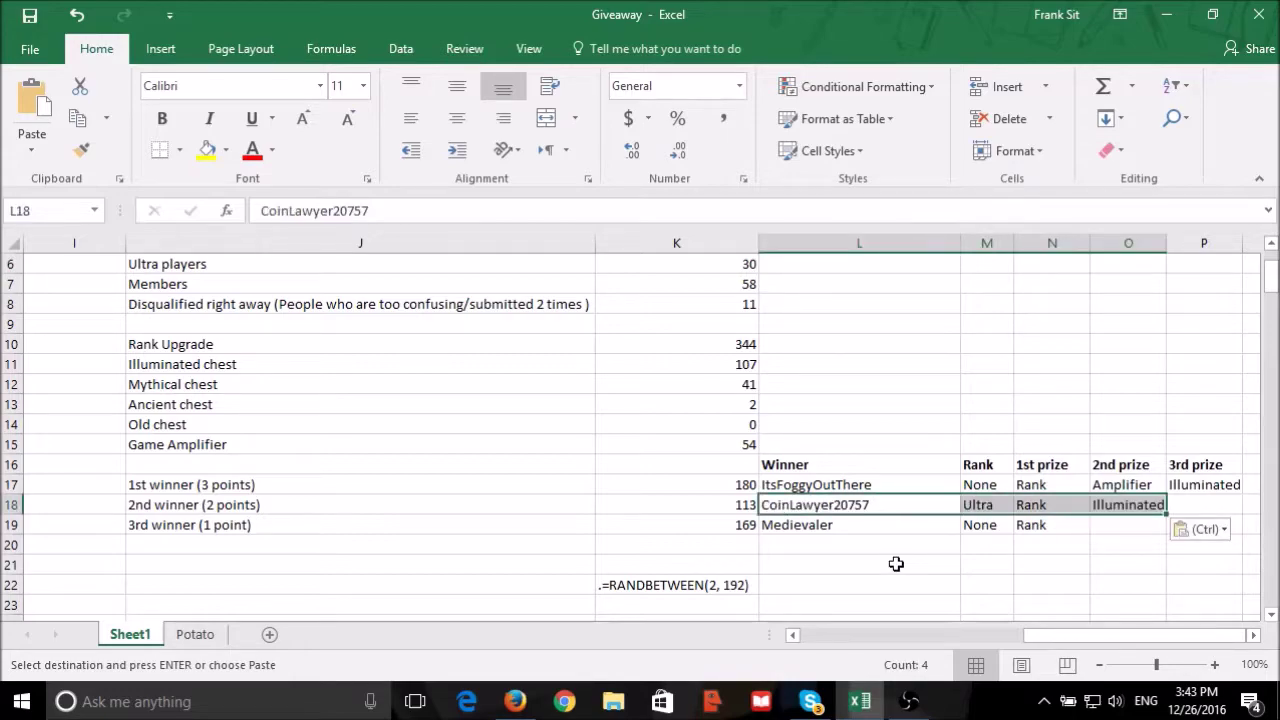
pyautogui.click(896, 565)
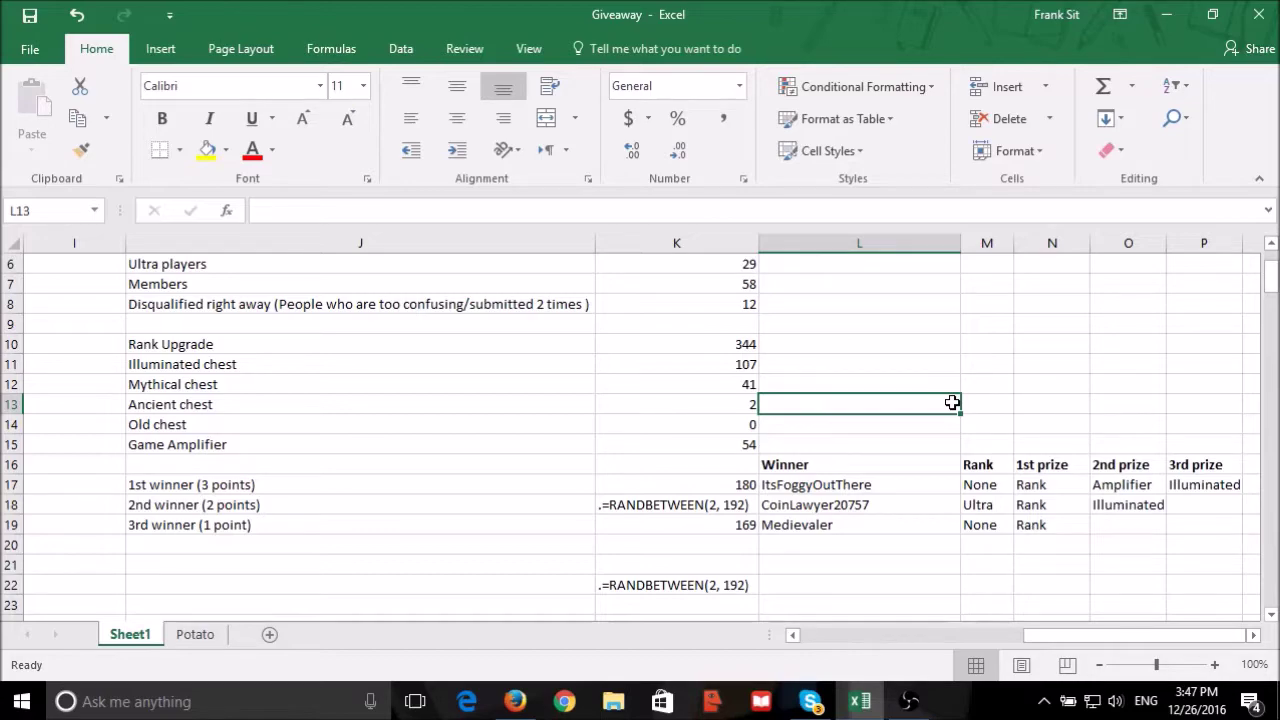
# Enable the 2nd winner's draw formula in K18 and fix the drawn number 190 as a value.
pyautogui.click(620, 516)
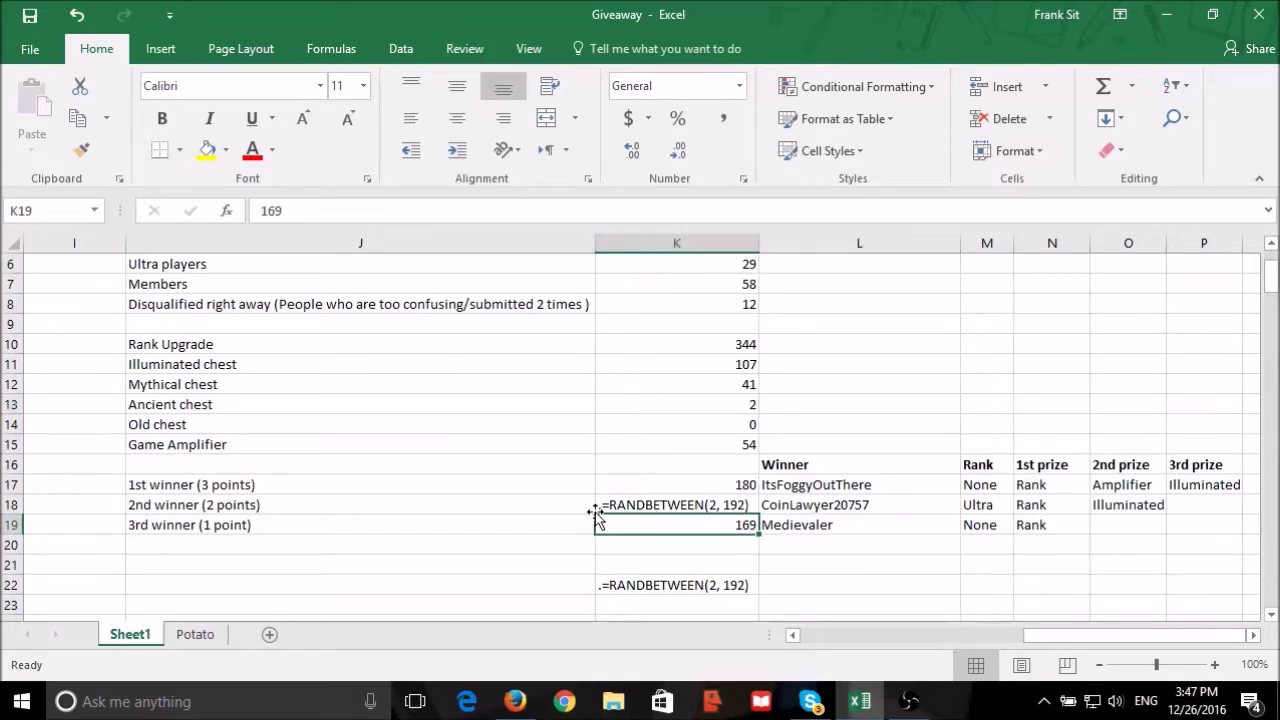
pyautogui.click(600, 506)
pyautogui.click(266, 211)
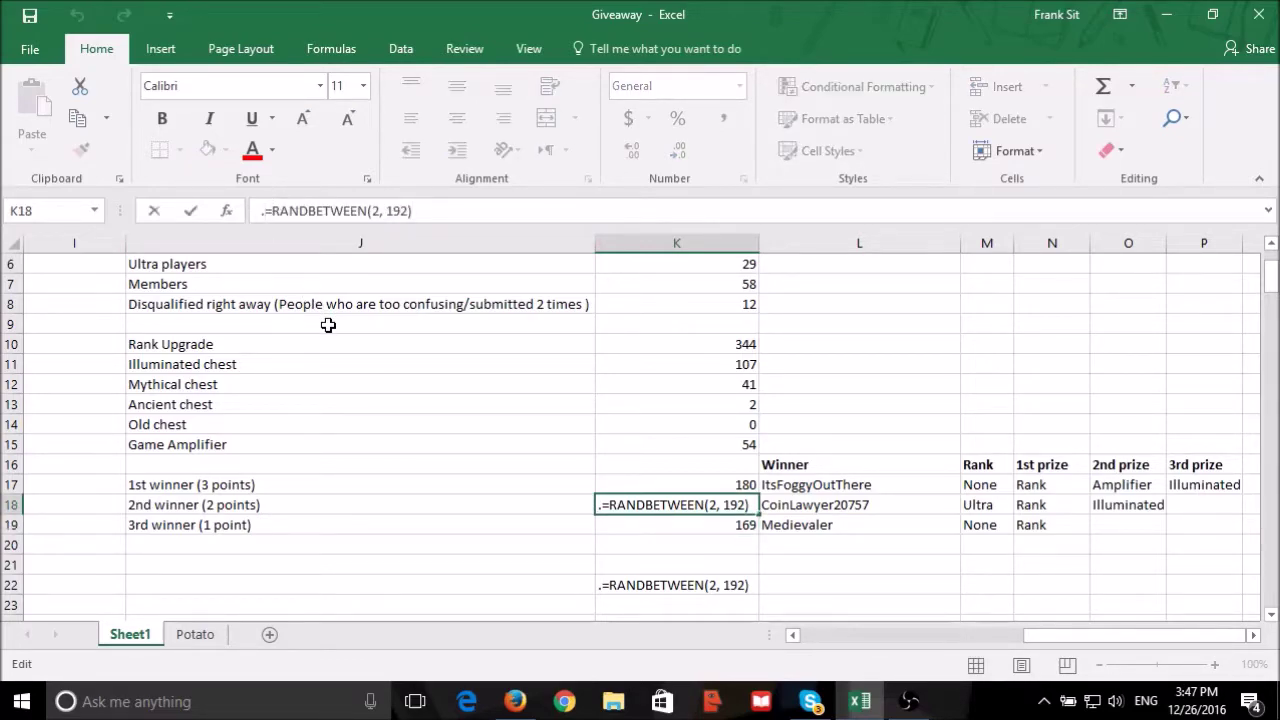
pyautogui.press('Delete')
pyautogui.press('Return')
pyautogui.click(707, 505)
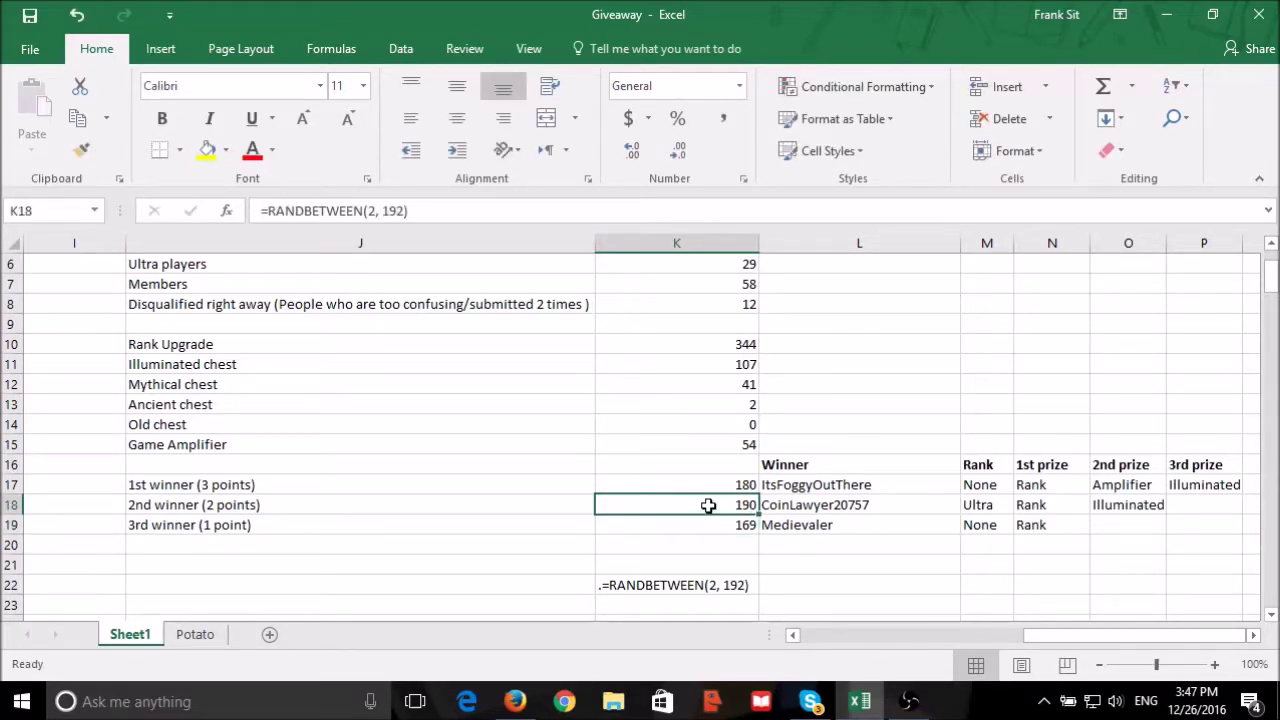
pyautogui.write('190')
pyautogui.press('Return')
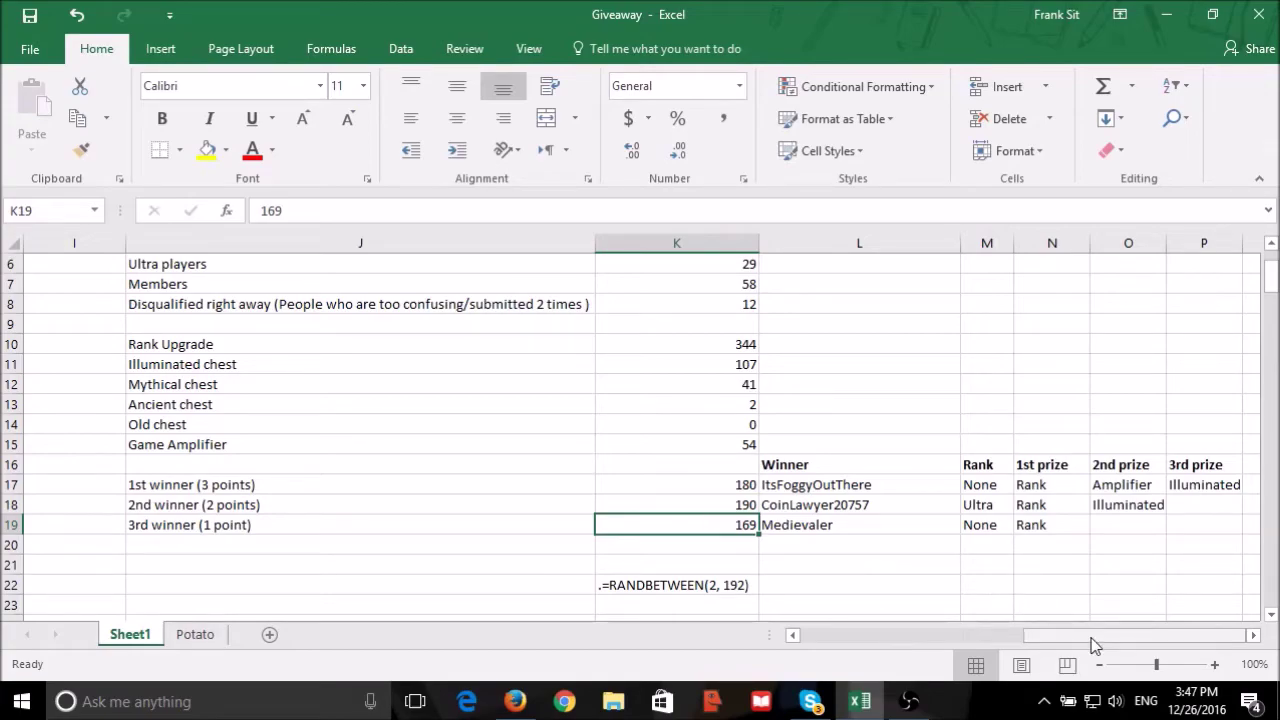
# Look up the entrant listed in row 190 of the entry list.
pyautogui.moveTo(1094, 640); pyautogui.dragTo(409, 606)
pyautogui.scroll(-20, 346, 443)
pyautogui.scroll(-20, 346, 437)
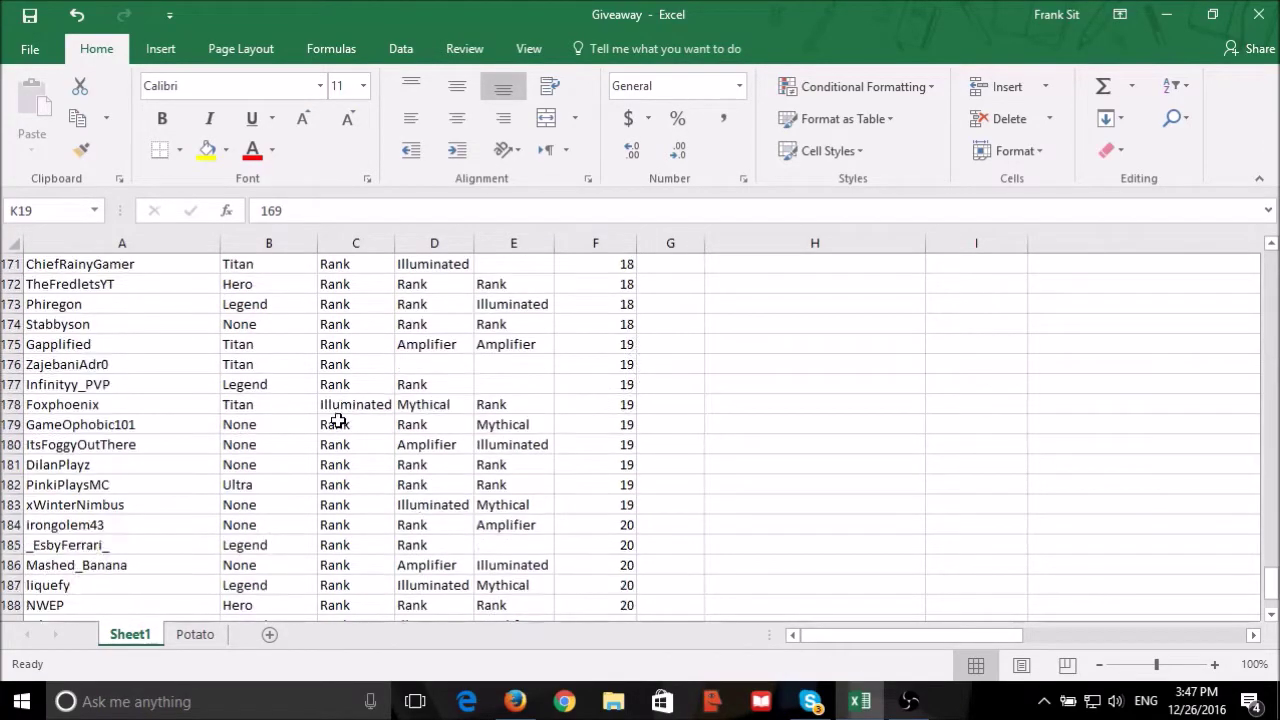
pyautogui.scroll(3, 337, 425)
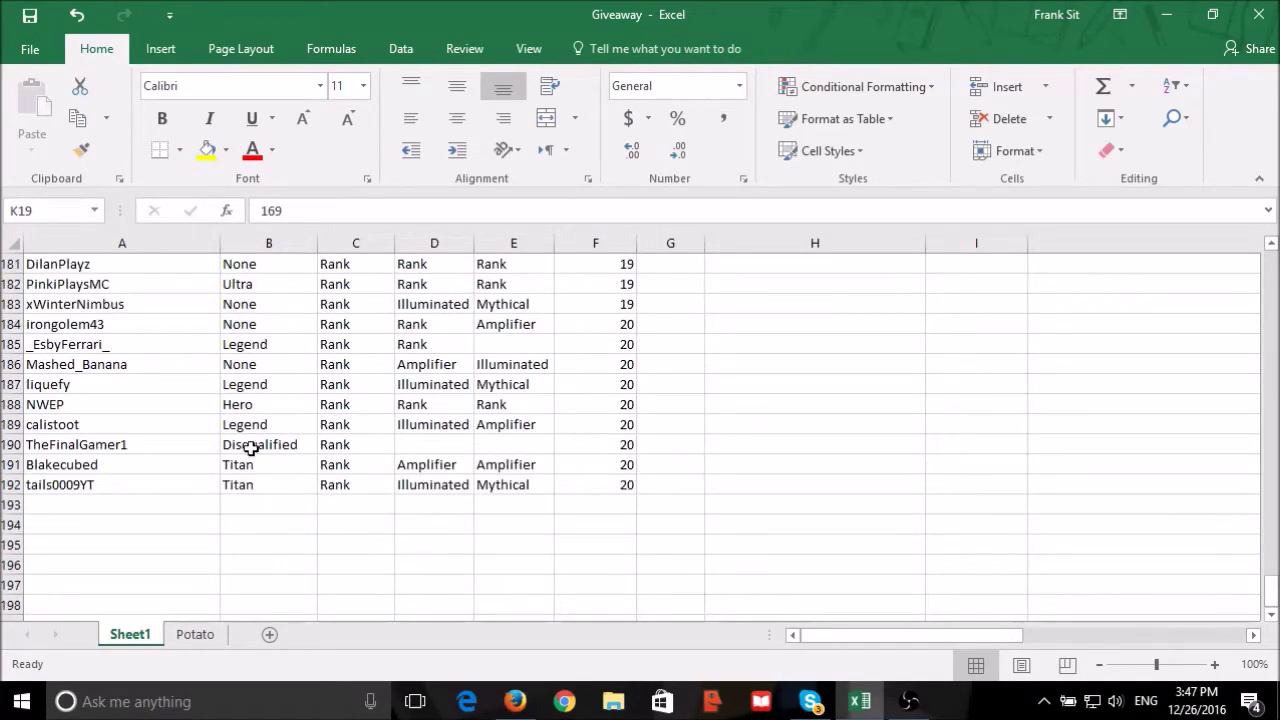
pyautogui.click(93, 450)
pyautogui.scroll(20, 1231, 483)
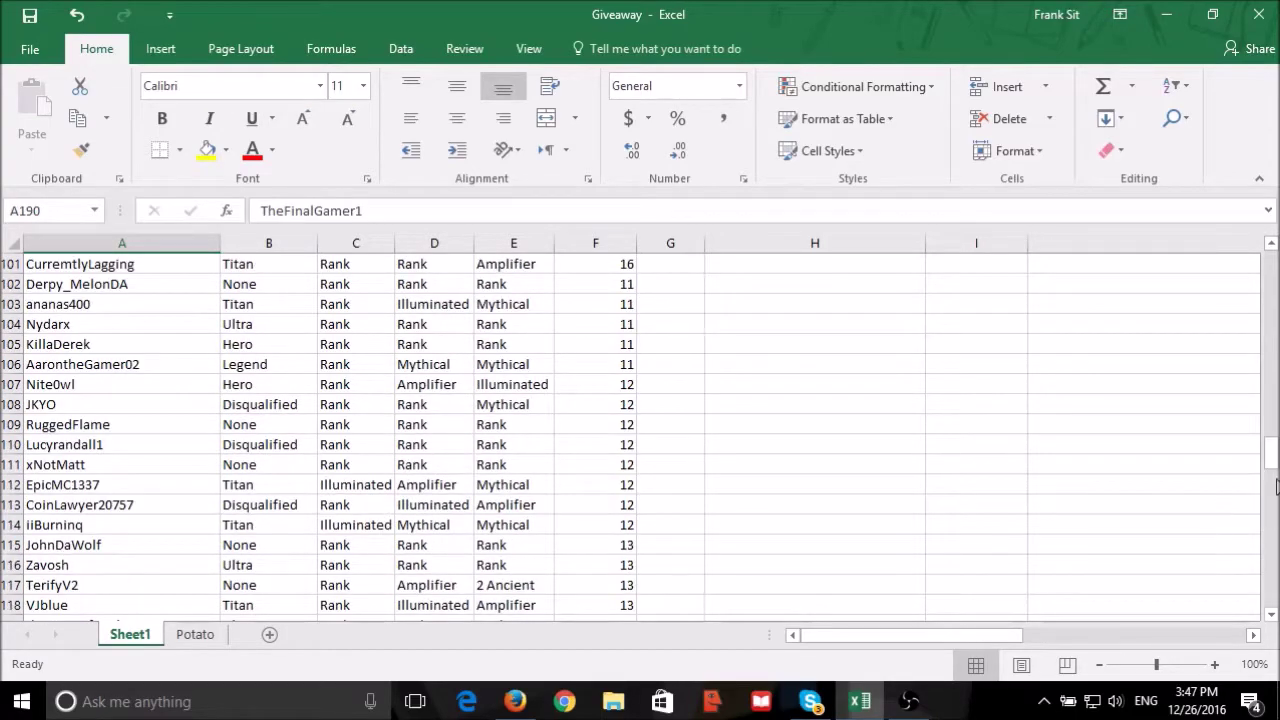
pyautogui.moveTo(1276, 487); pyautogui.dragTo(1276, 262)
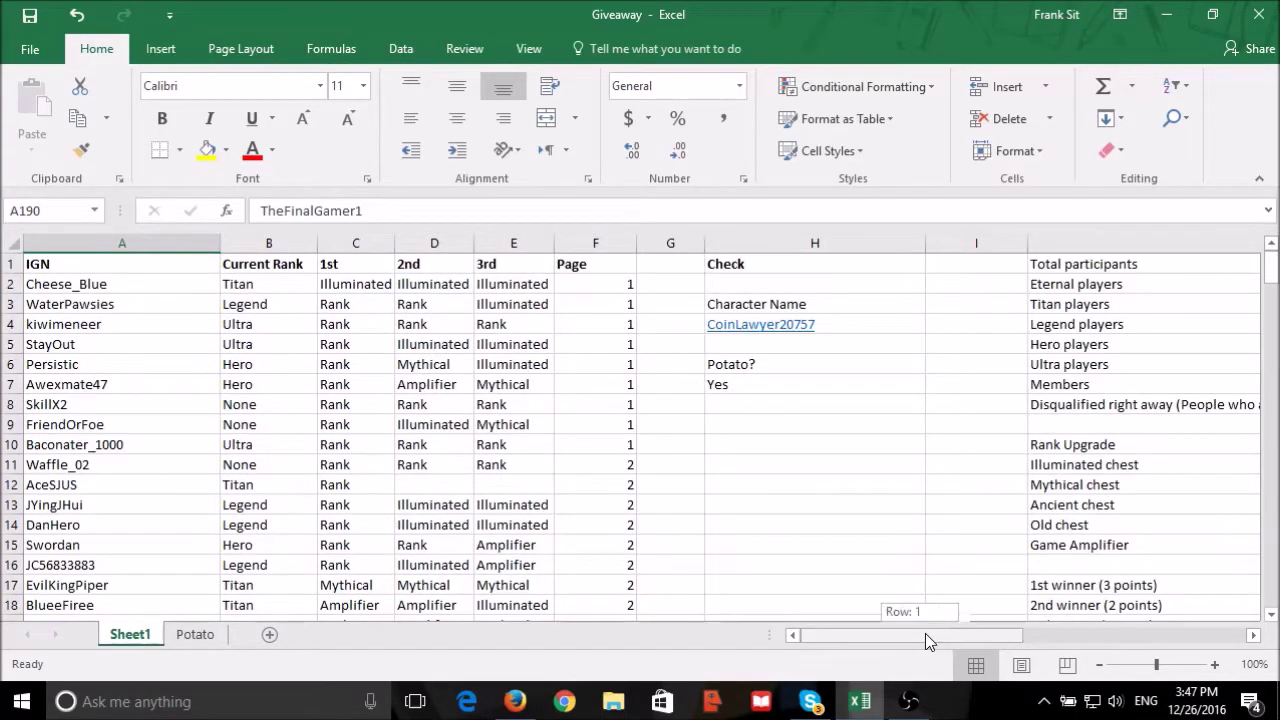
pyautogui.moveTo(925, 633); pyautogui.dragTo(1079, 636)
pyautogui.scroll(-3, 957, 474)
# Copy the spare draw formula from K22 into K18, enable it to redraw 44, and scroll to row 44.
pyautogui.click(688, 493)
pyautogui.hotkey('ctrl', 'c')
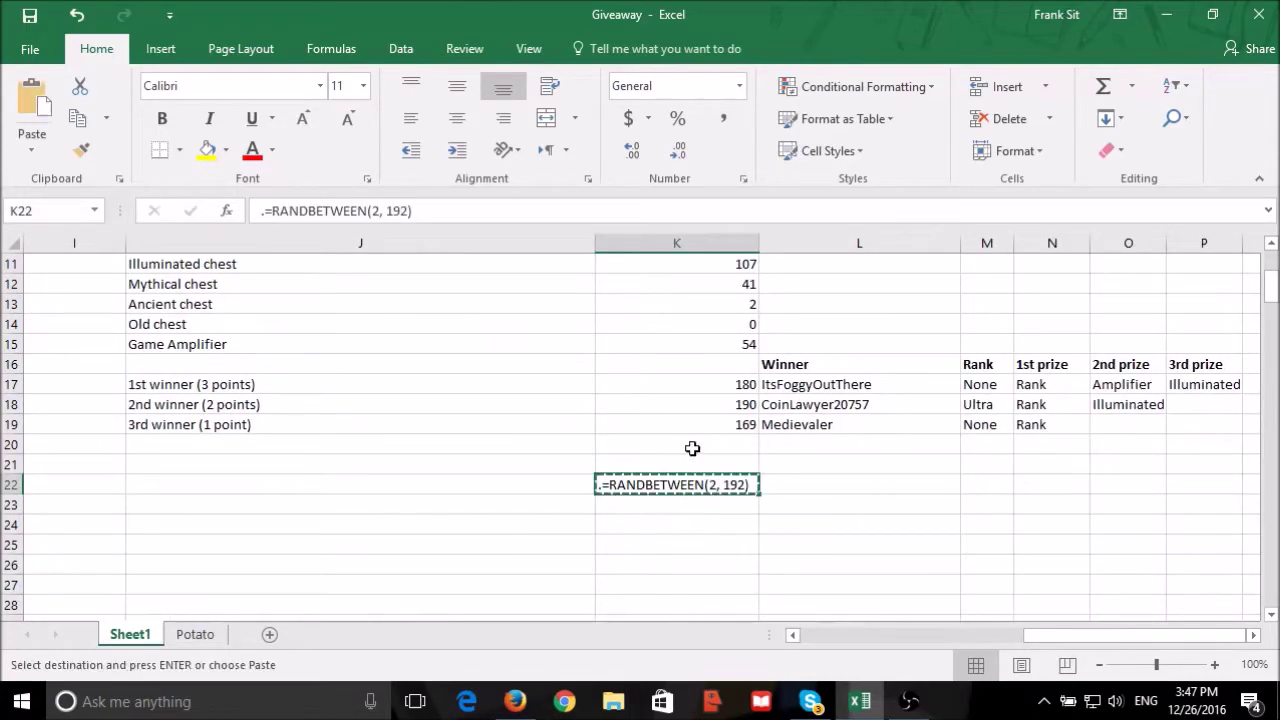
pyautogui.click(717, 404)
pyautogui.hotkey('ctrl', 'v')
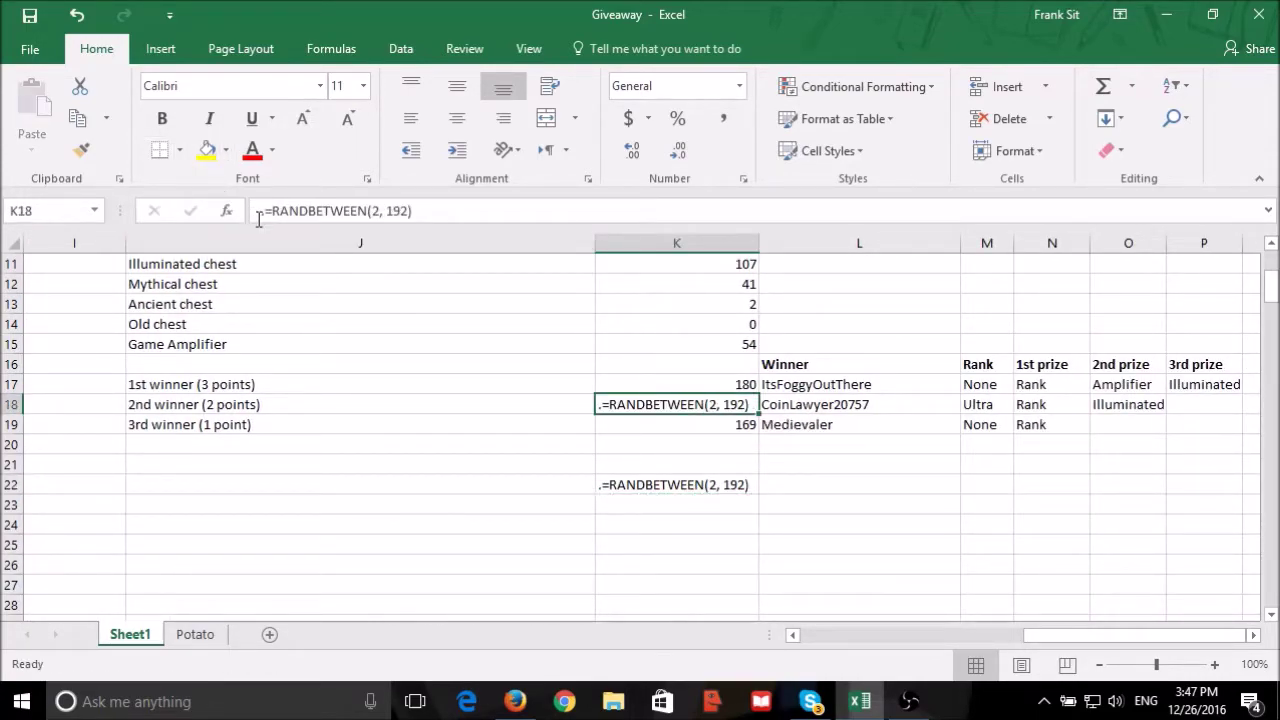
pyautogui.click(266, 212)
pyautogui.press('BackSpace')
pyautogui.press('Return')
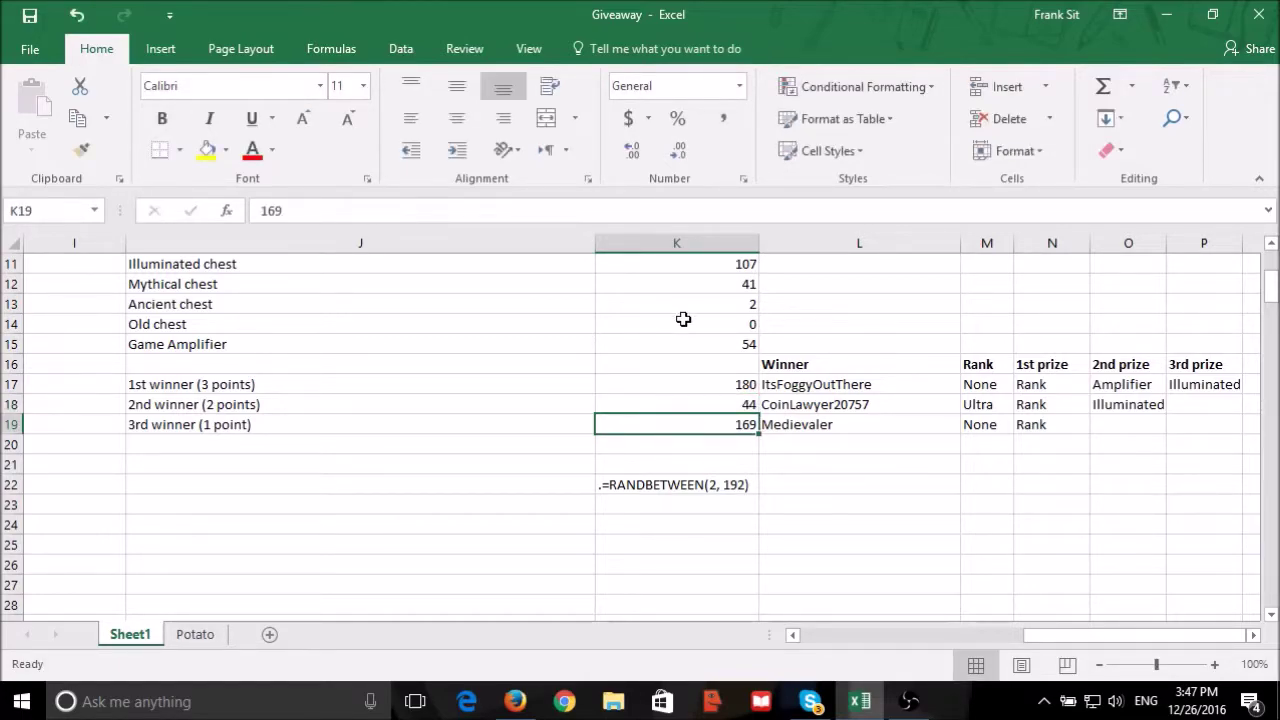
pyautogui.doubleClick(681, 404)
pyautogui.press('Return')
pyautogui.moveTo(1051, 634); pyautogui.dragTo(700, 588)
pyautogui.scroll(-3, 491, 487)
pyautogui.scroll(-3, 491, 487)
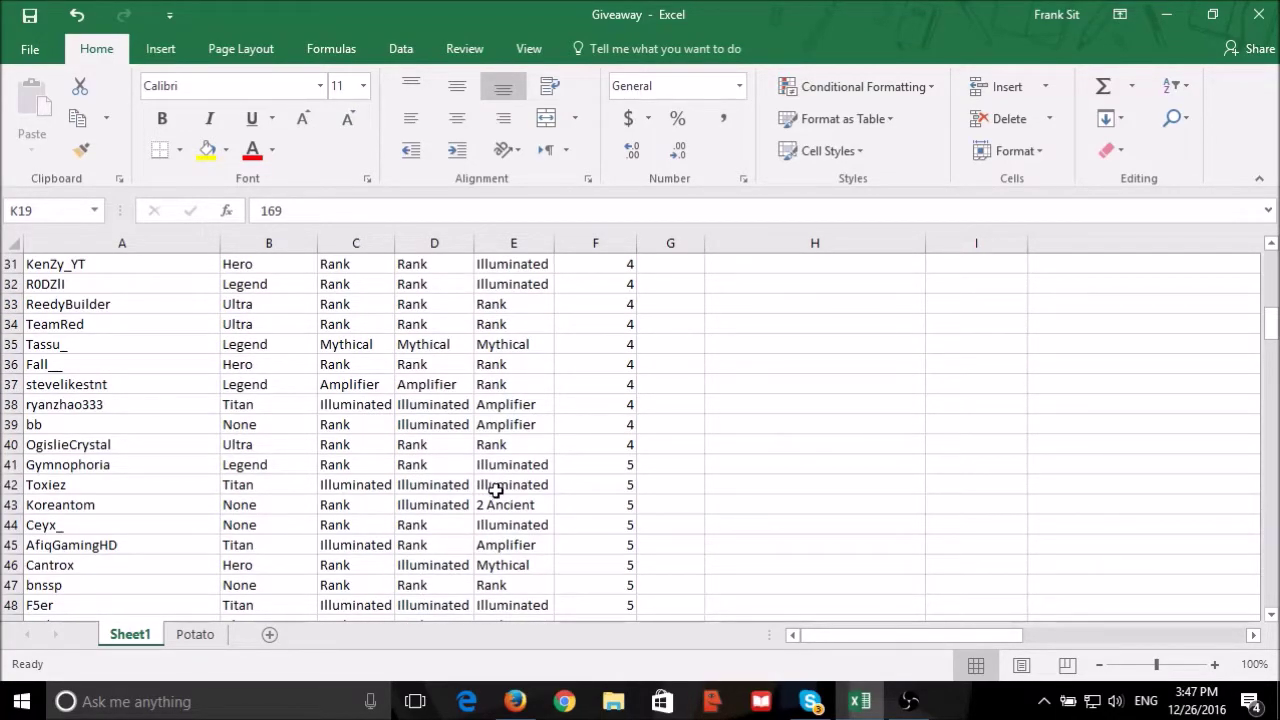
# Go to page 5 of the giveaway forum thread.
pyautogui.click(602, 528)
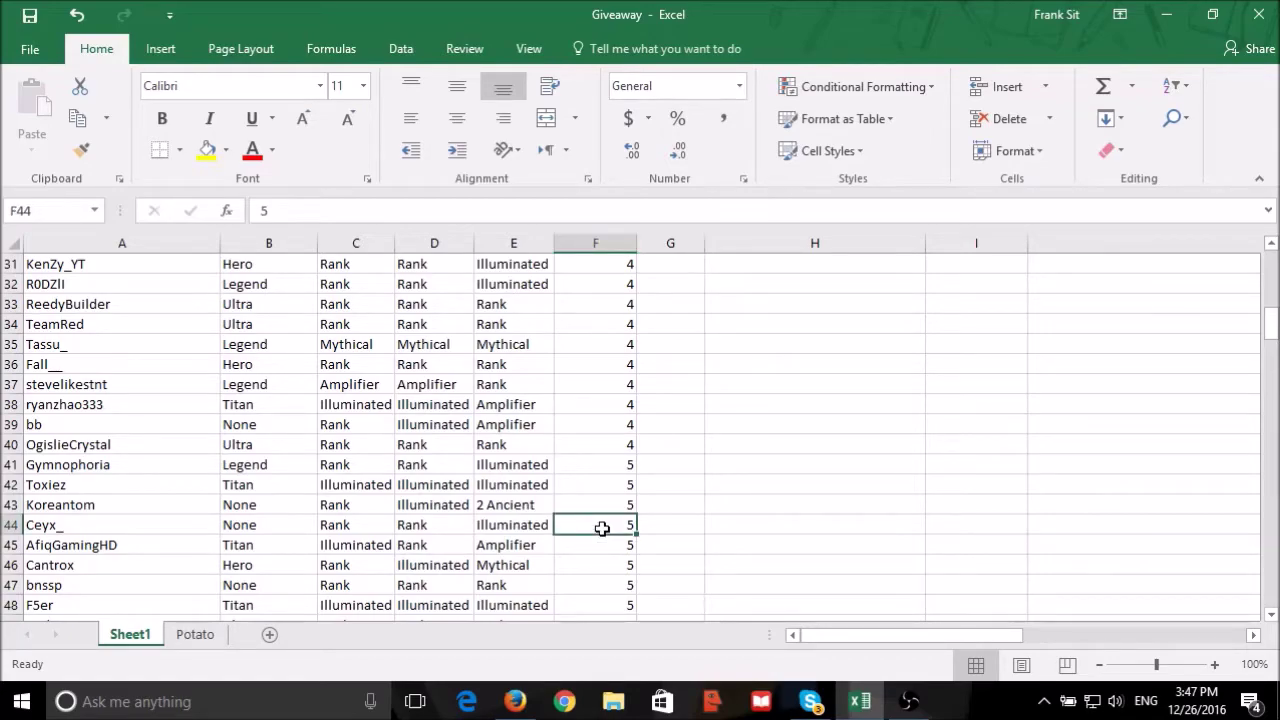
pyautogui.click(515, 701)
pyautogui.scroll(5, 650, 480)
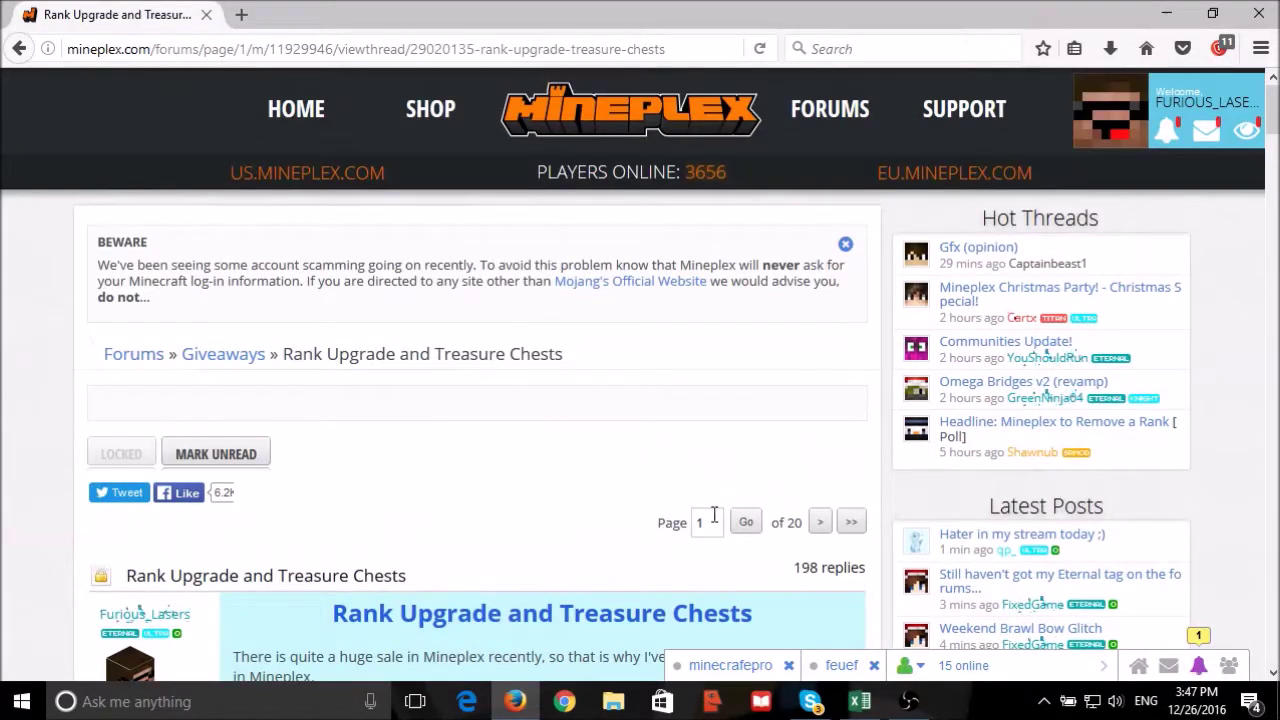
pyautogui.moveTo(706, 522); pyautogui.dragTo(676, 517)
pyautogui.write('5')
pyautogui.click(749, 531)
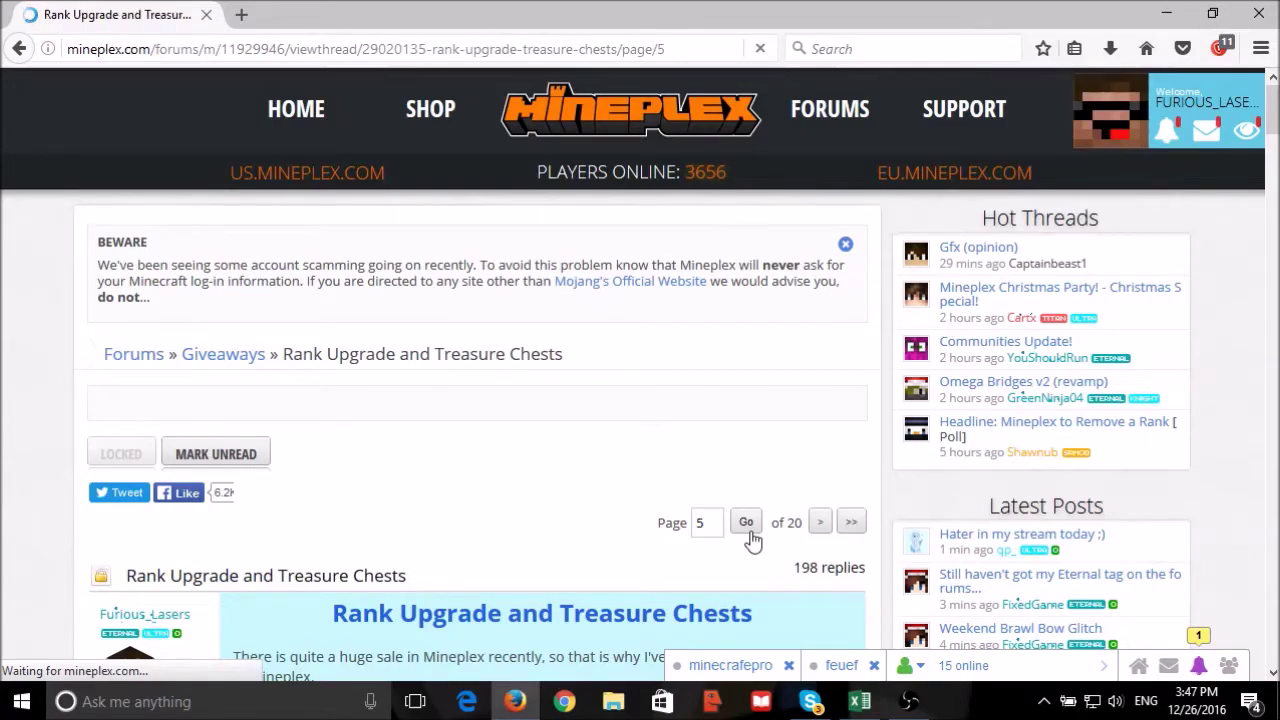
pyautogui.scroll(-15, 780, 532)
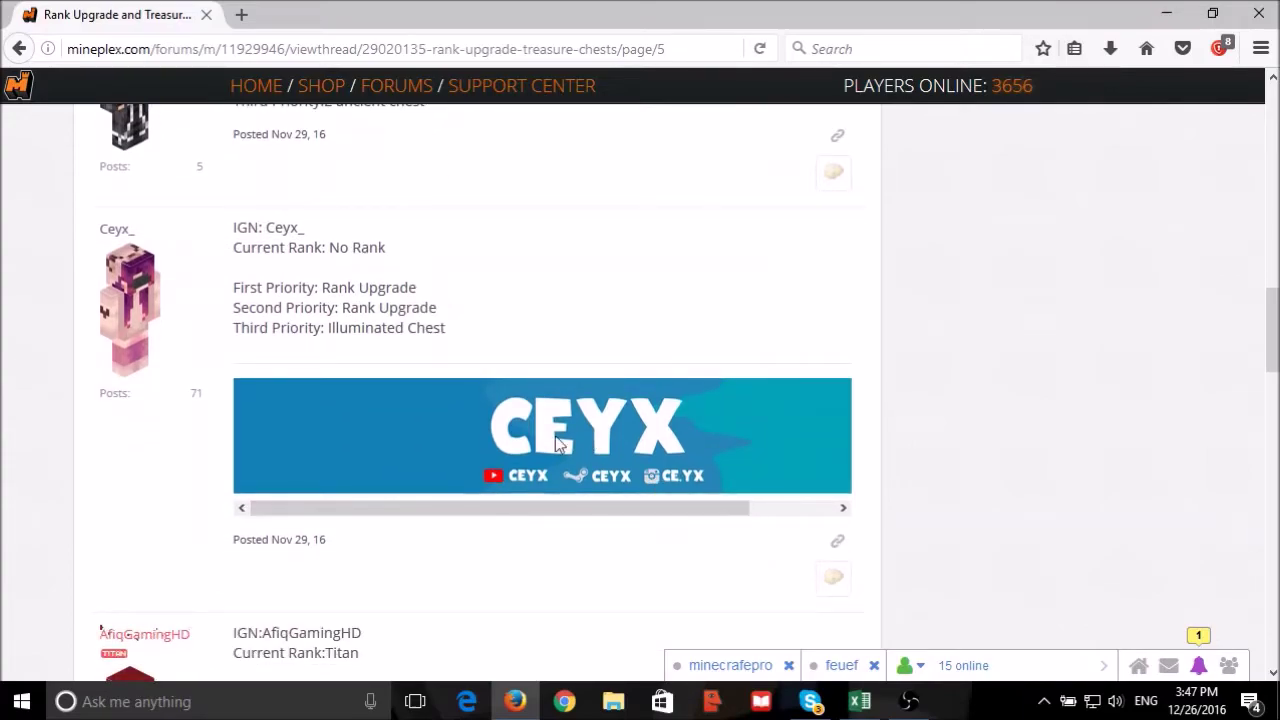
pyautogui.rightClick(114, 230)
pyautogui.click(205, 249)
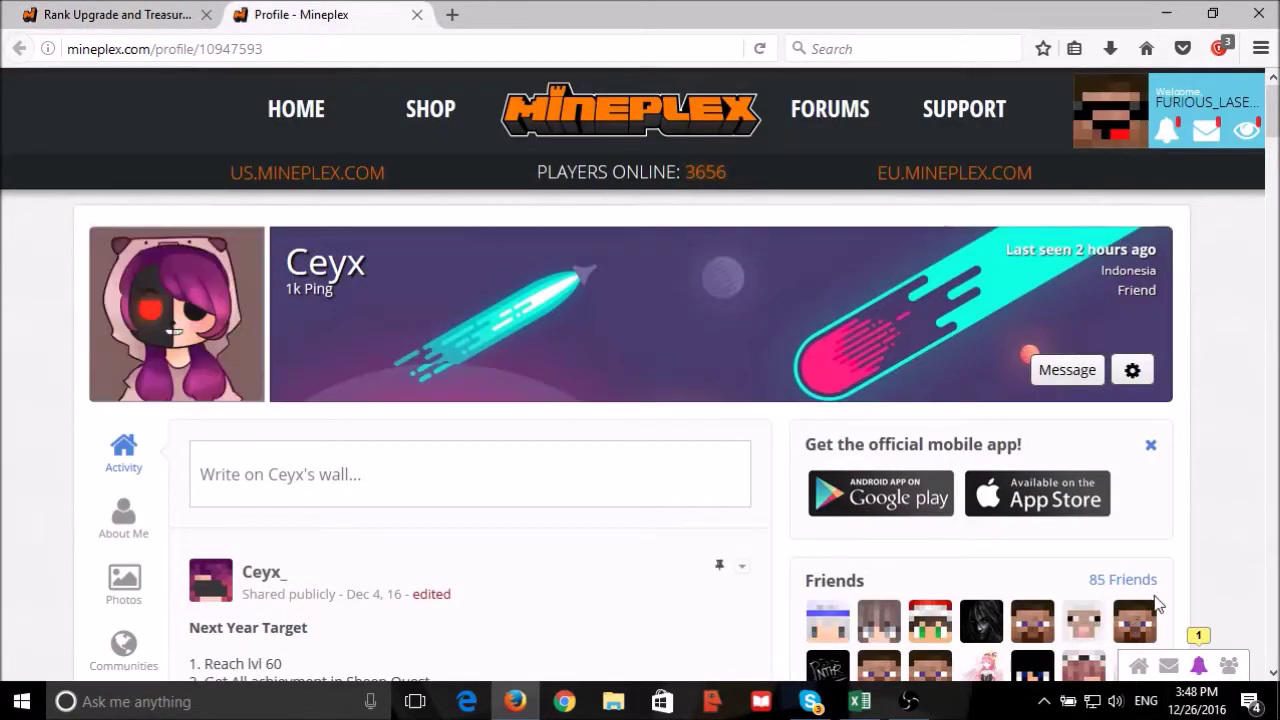
pyautogui.click(1121, 580)
pyautogui.click(907, 240)
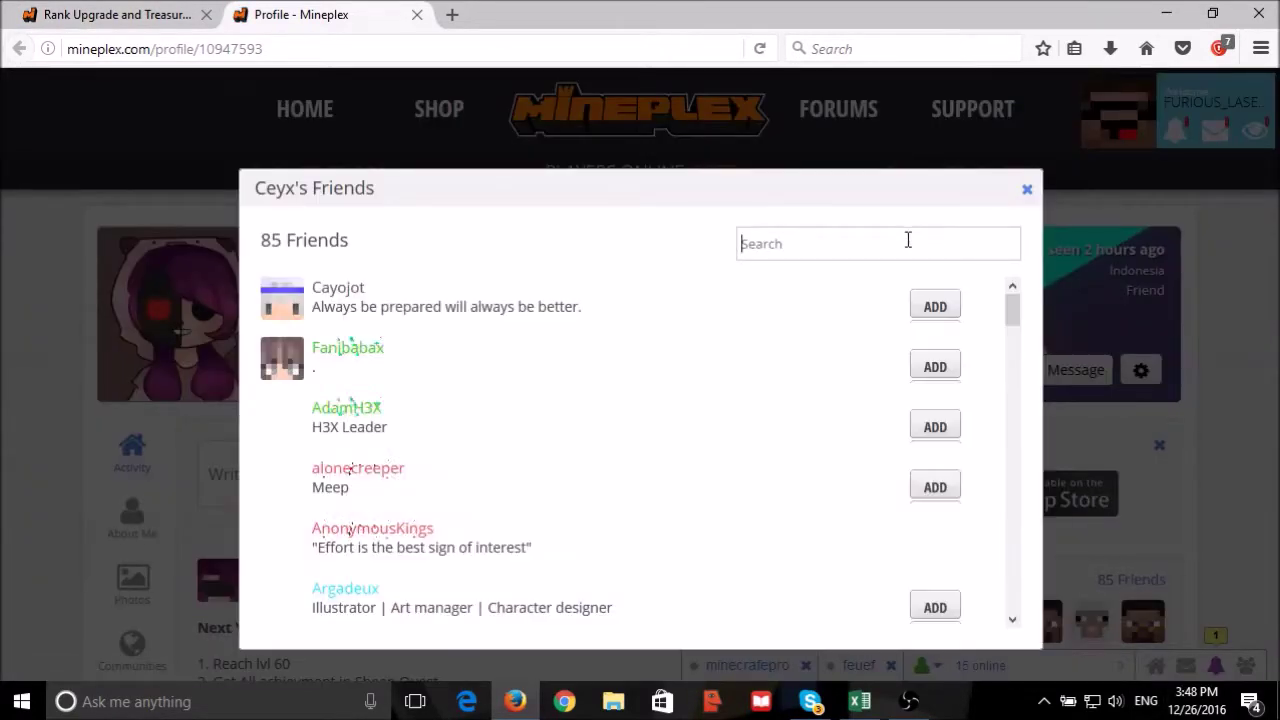
pyautogui.write('fu')
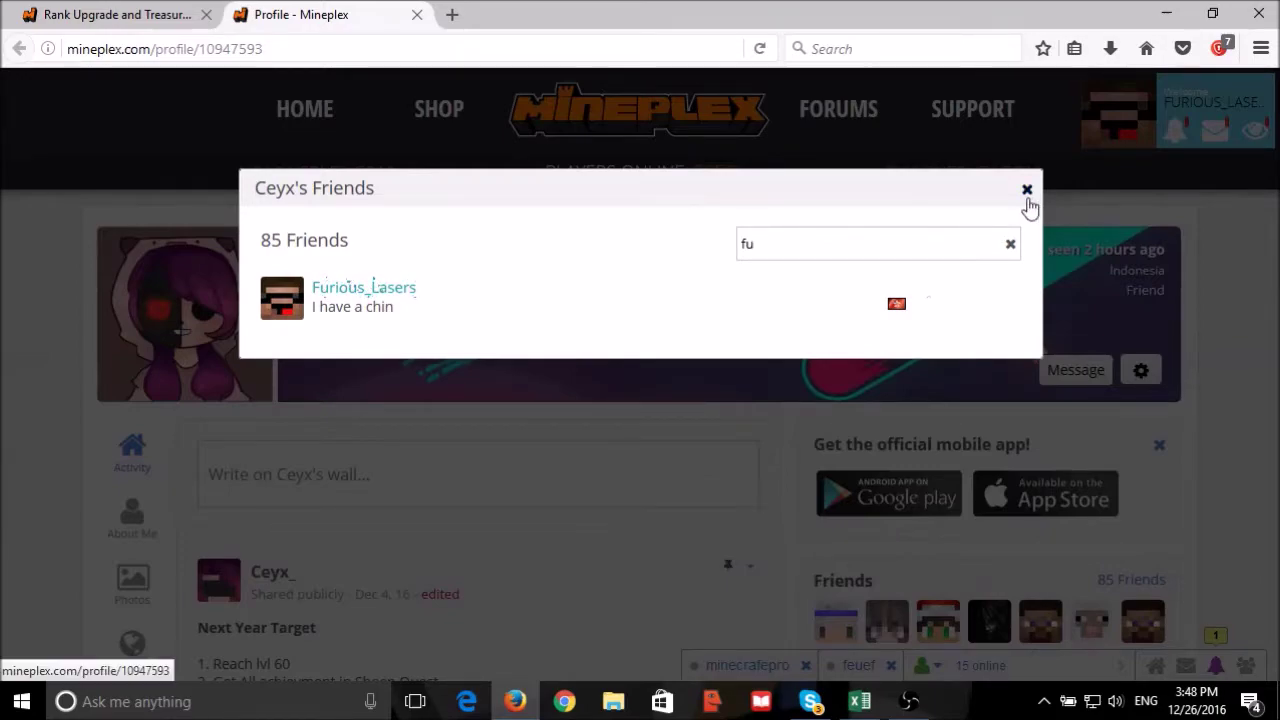
pyautogui.click(1027, 190)
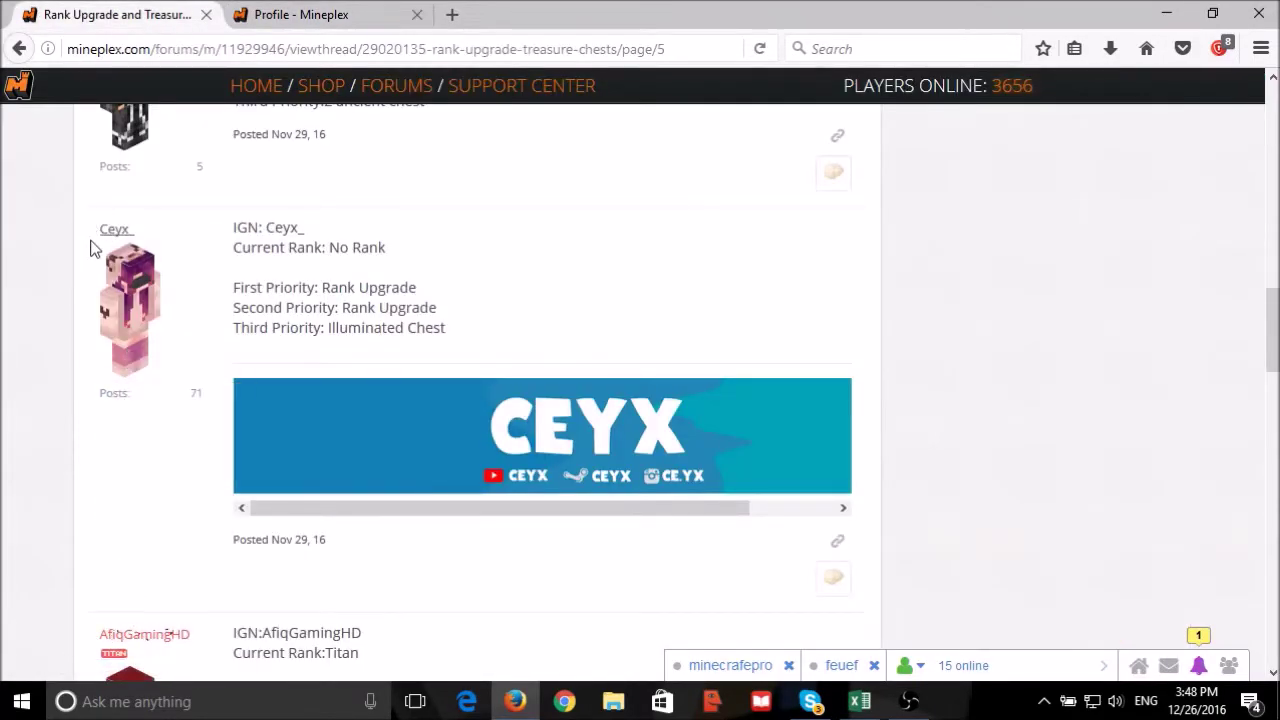
pyautogui.moveTo(95, 229); pyautogui.dragTo(143, 229)
pyautogui.hotkey('ctrl', 'c')
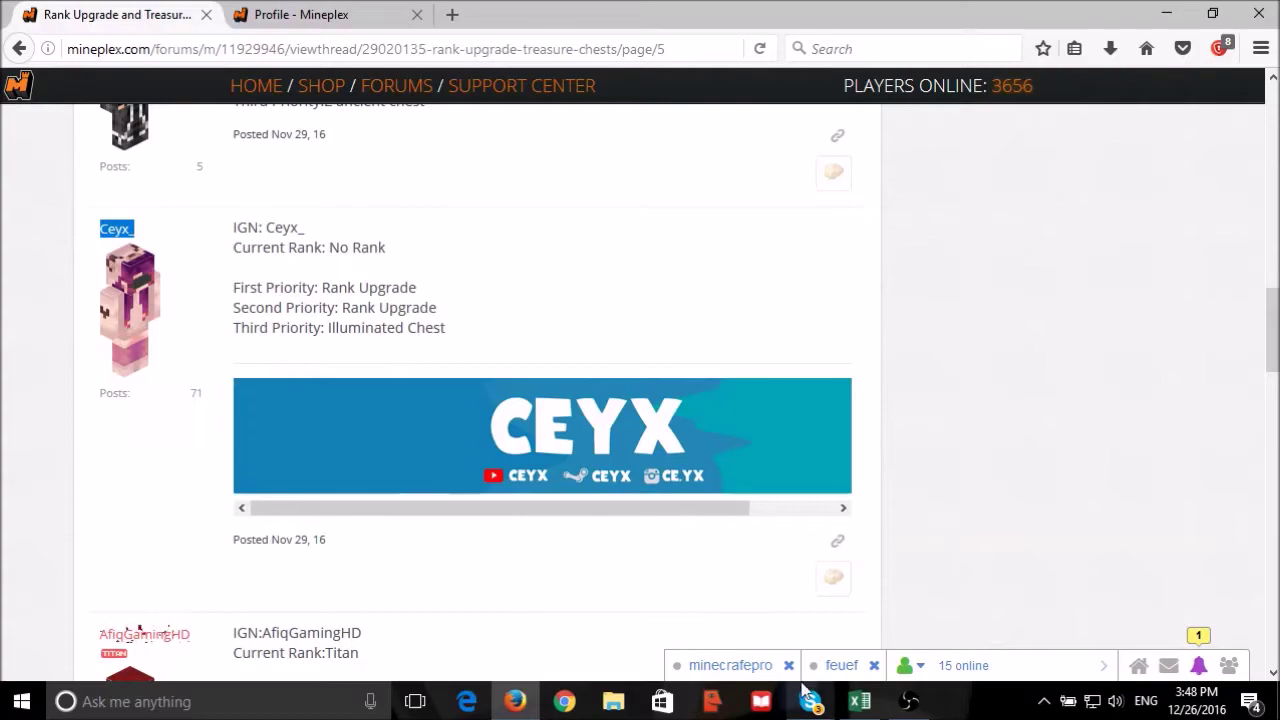
pyautogui.click(859, 701)
# Paste Ceyx_ into the character name check cell H4 and check the Potato? result.
pyautogui.scroll(10, 848, 554)
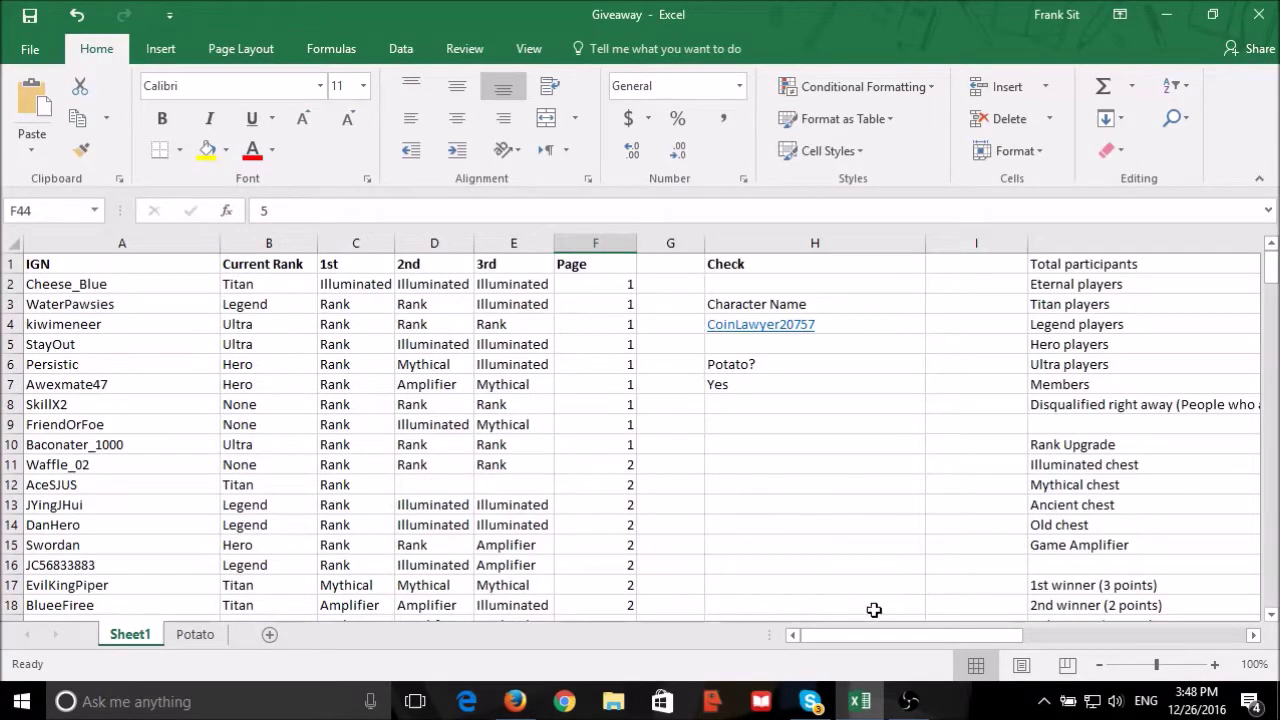
pyautogui.moveTo(895, 635); pyautogui.dragTo(979, 579)
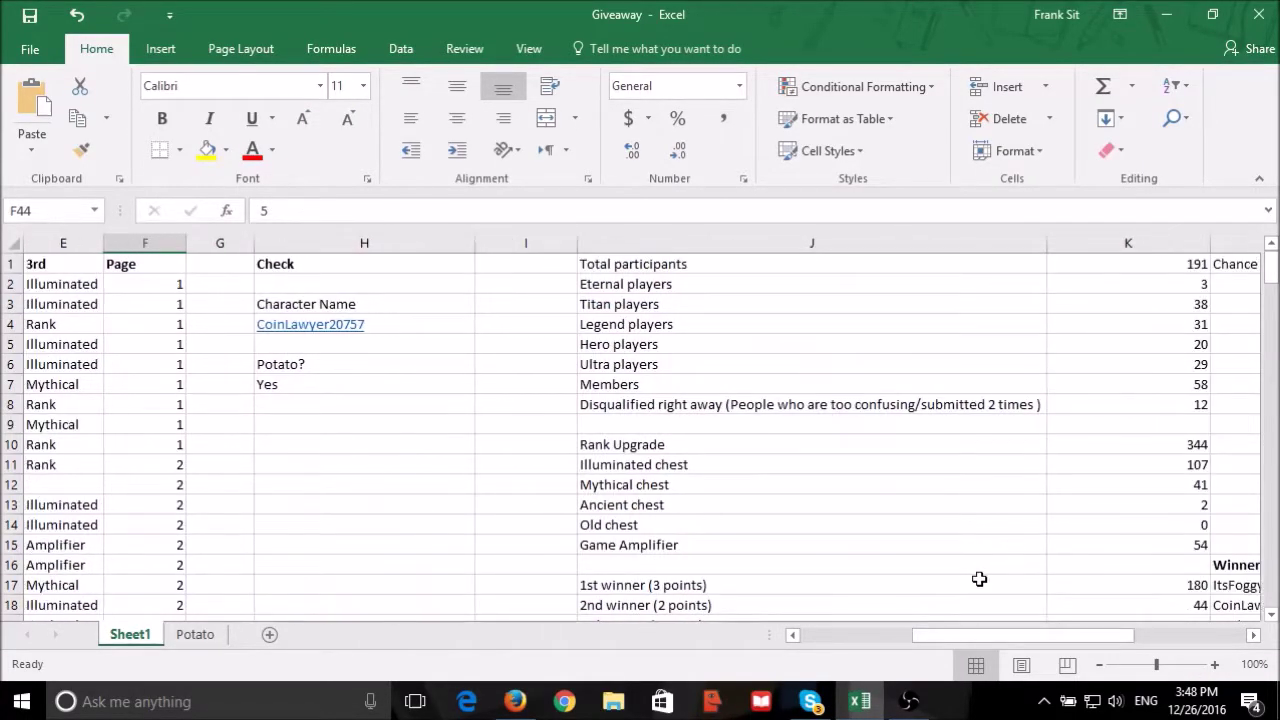
pyautogui.click(423, 323)
pyautogui.hotkey('ctrl', 'v')
pyautogui.click(369, 389)
# Copy Ceyx_'s entry A44:D44 (None, Rank, Rank) and select the 2nd winner's name cell L18.
pyautogui.scroll(-3, 726, 483)
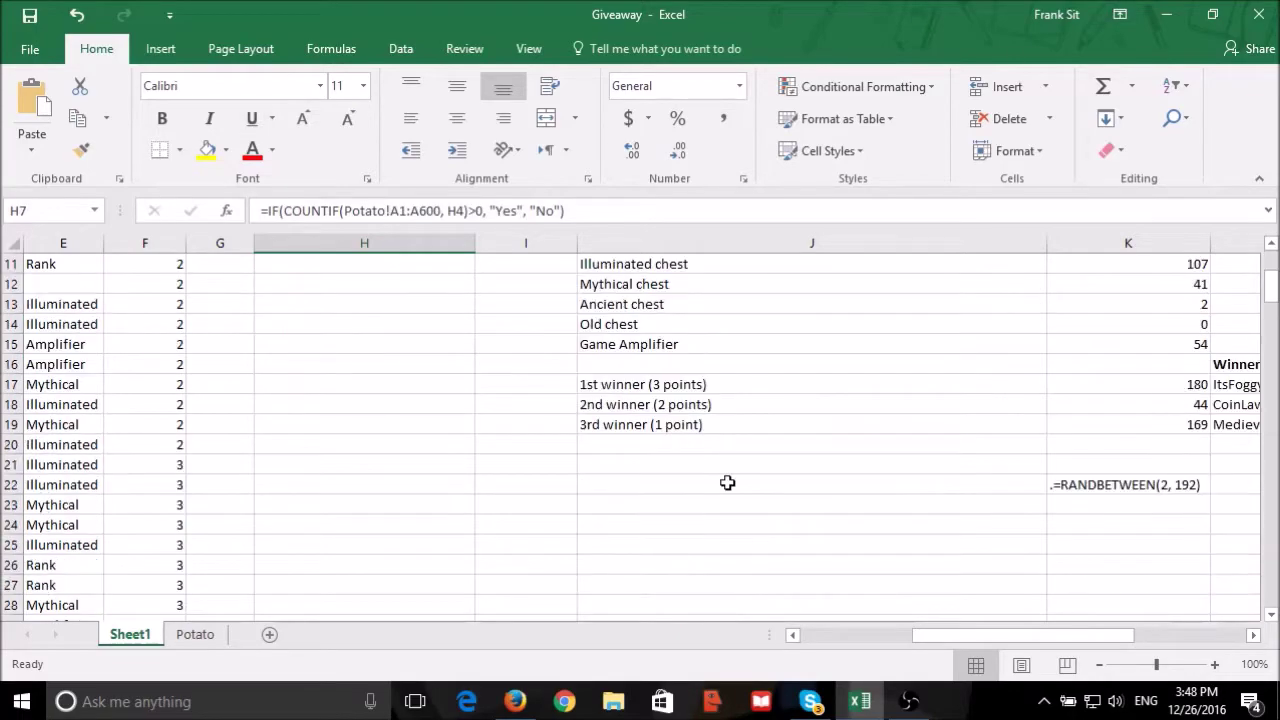
pyautogui.moveTo(948, 638); pyautogui.dragTo(842, 636)
pyautogui.scroll(-7, 297, 466)
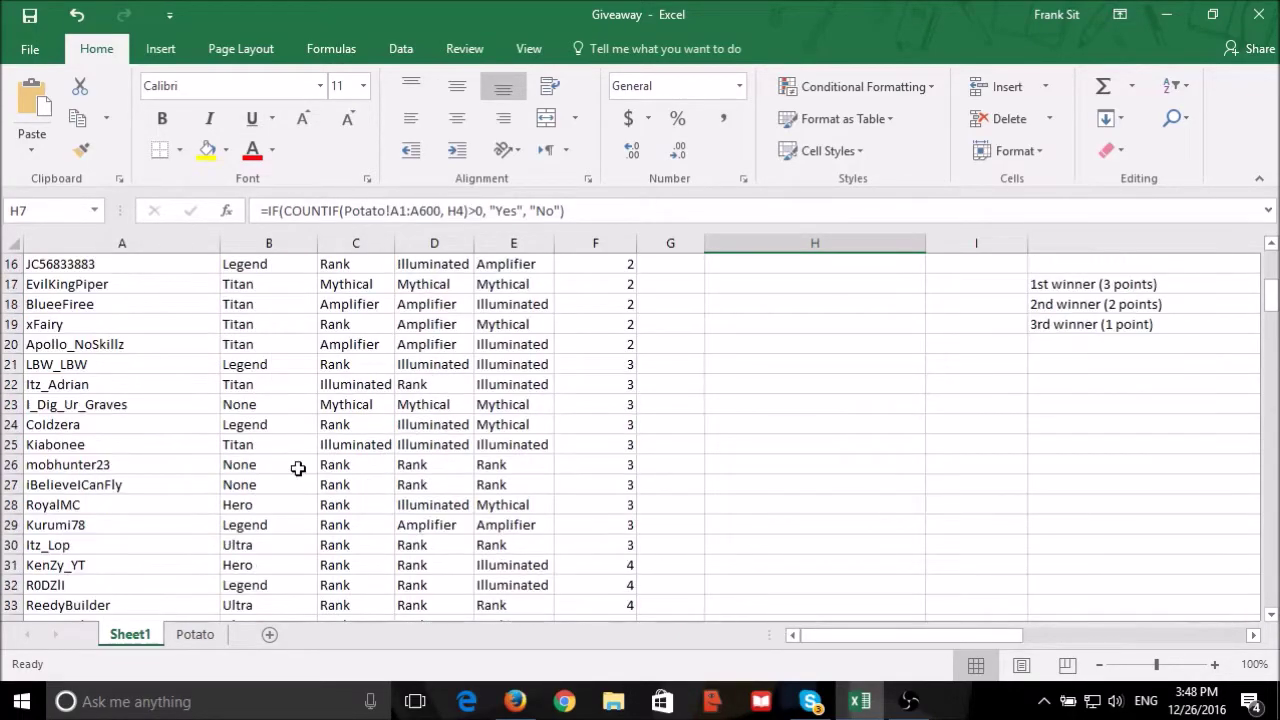
pyautogui.moveTo(189, 522); pyautogui.dragTo(455, 537)
pyautogui.hotkey('ctrl', 'c')
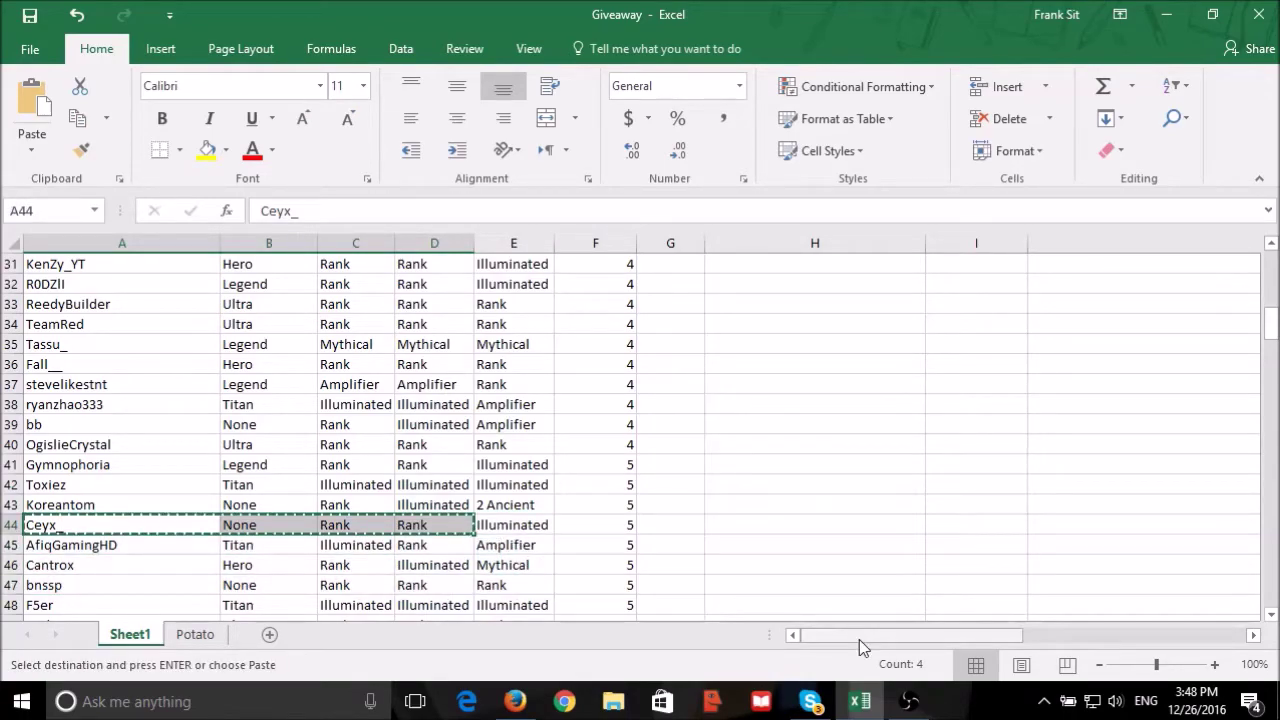
pyautogui.moveTo(860, 639); pyautogui.dragTo(960, 639)
pyautogui.scroll(10, 1039, 500)
pyautogui.scroll(-7, 1039, 500)
pyautogui.scroll(5, 1039, 500)
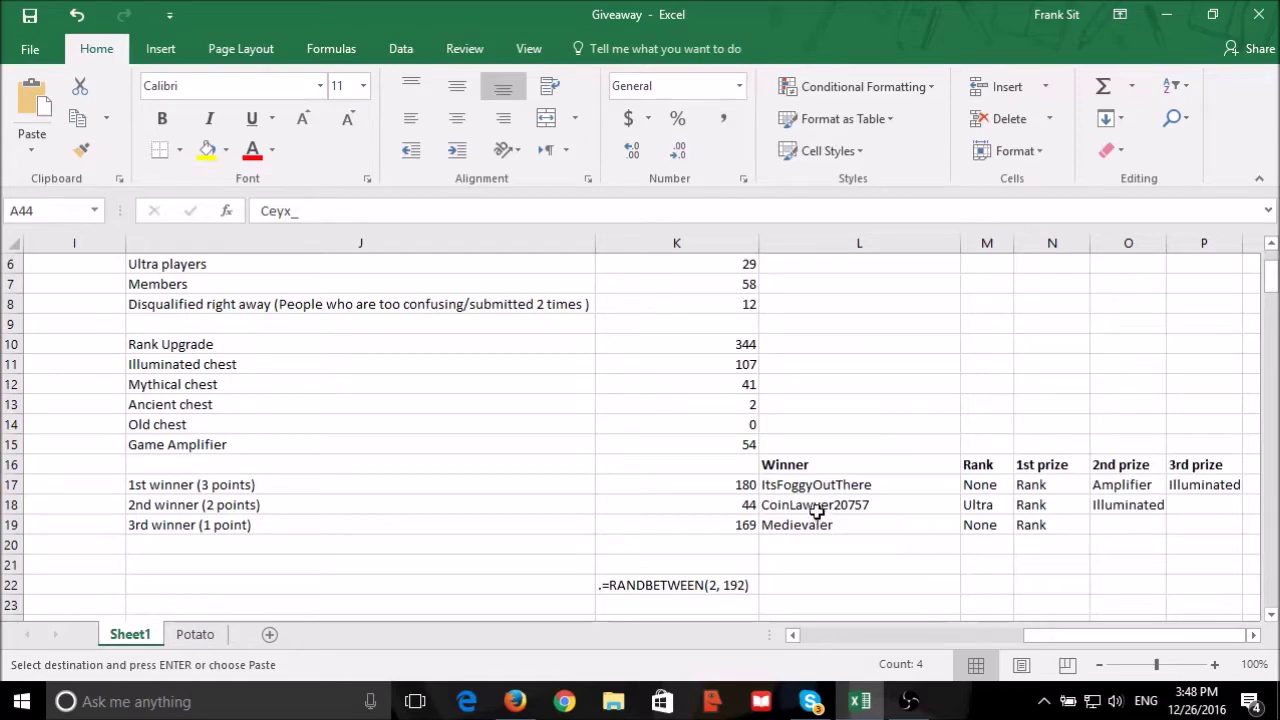
pyautogui.click(817, 505)
pyautogui.hotkey('ctrl', 'v')
pyautogui.click(849, 564)
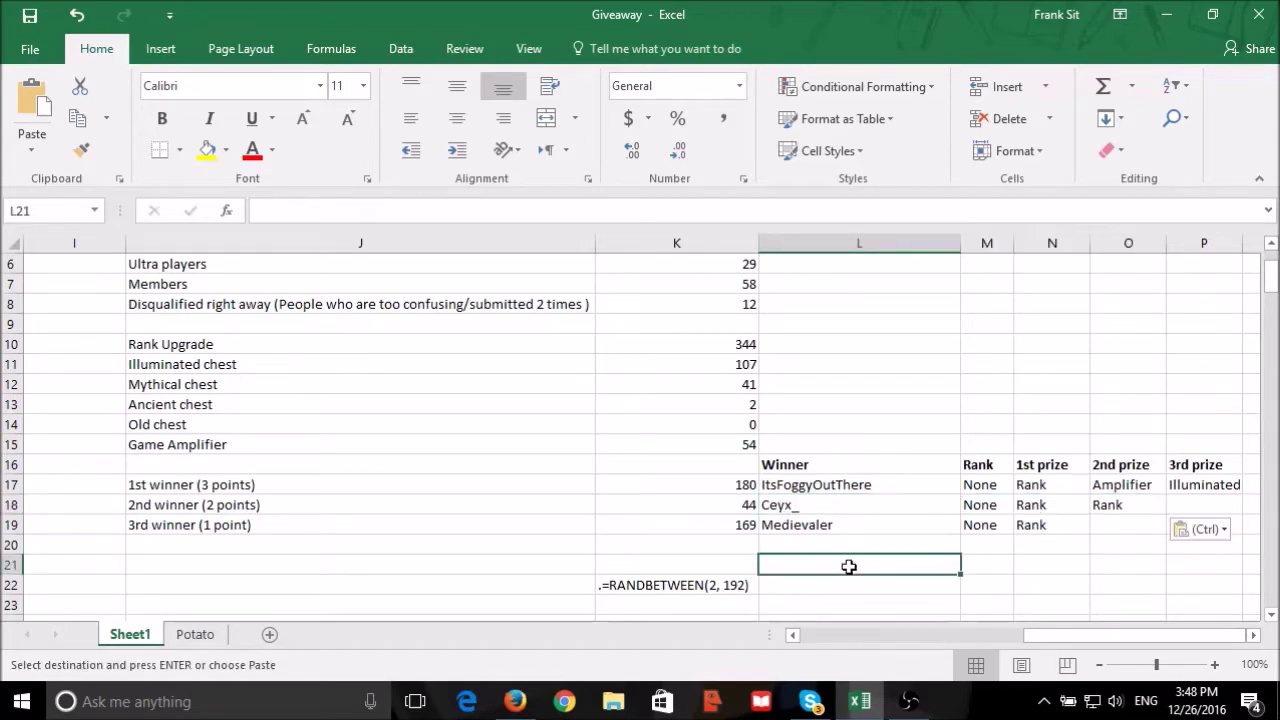